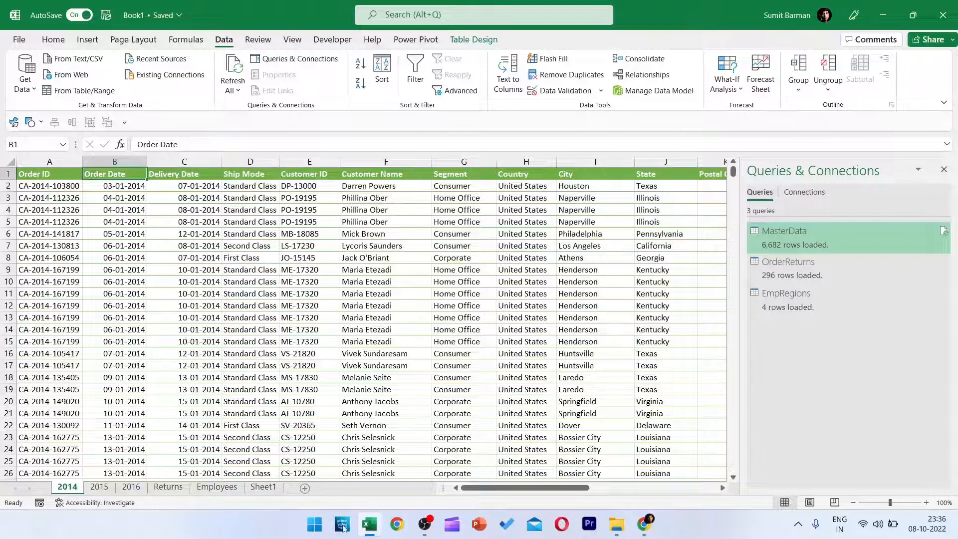
Open the workbook's data model in the Power Pivot window, showing the MasterData table and its calculation area.
{"action": "left_click", "coordinate": [636, 91]}
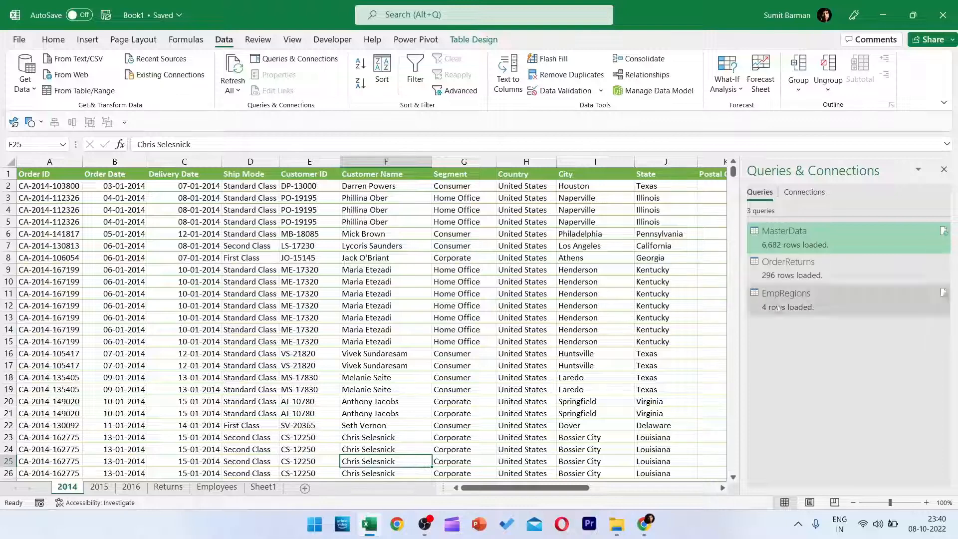
{"action": "mouse_move", "coordinate": [786, 302]}
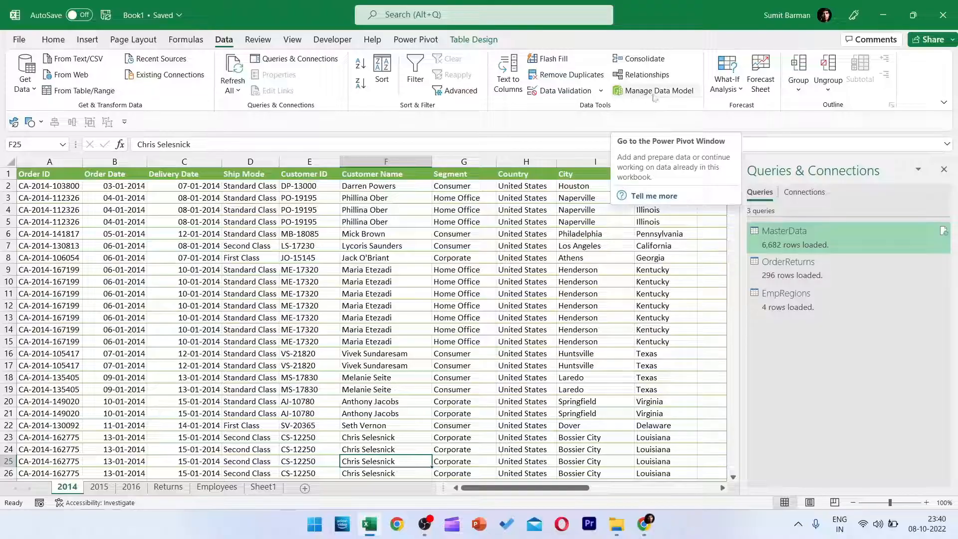
{"action": "left_click", "coordinate": [655, 95]}
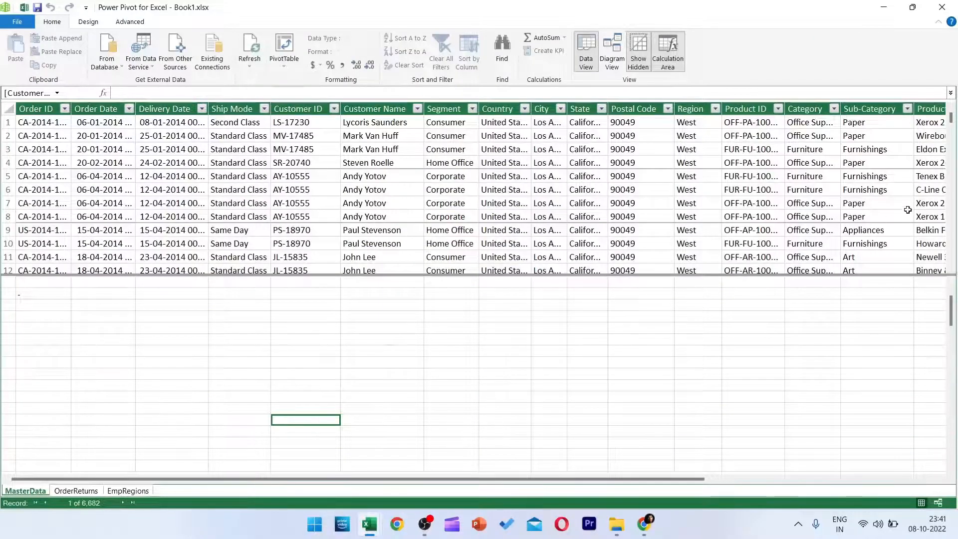
{"action": "left_click_drag", "start_coordinate": [262, 305], "coordinate": [467, 416]}
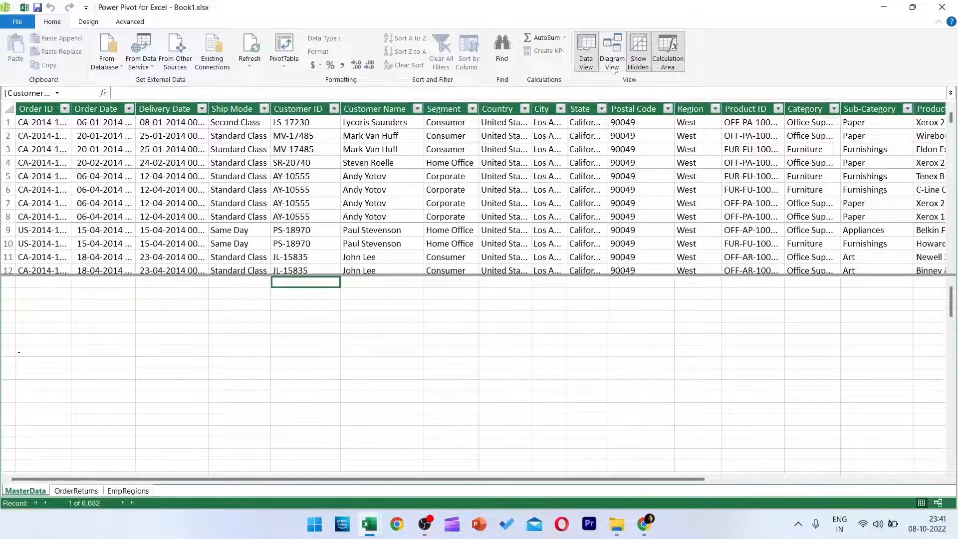
Show the data model in Diagram View and widen the MasterData table box.
{"action": "left_click", "coordinate": [611, 62]}
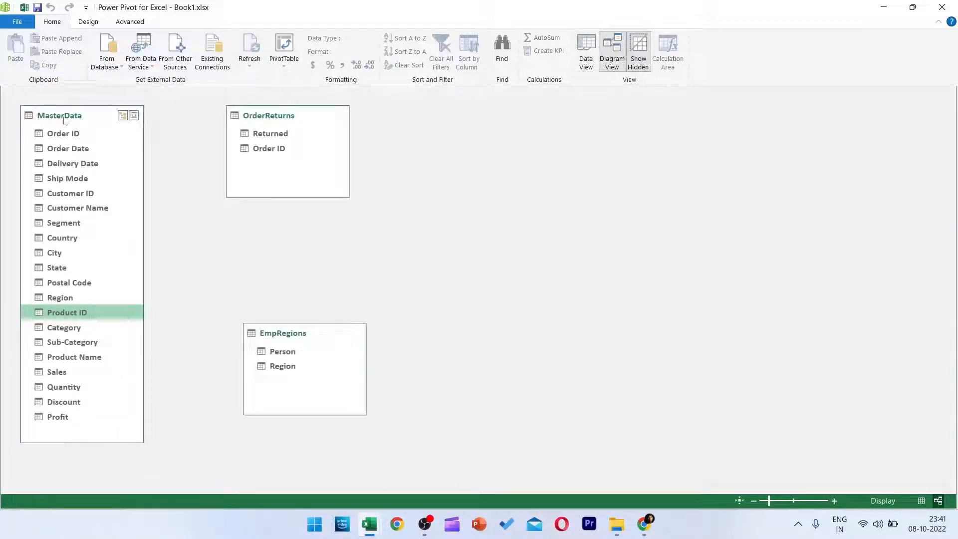
{"action": "left_click", "coordinate": [96, 114]}
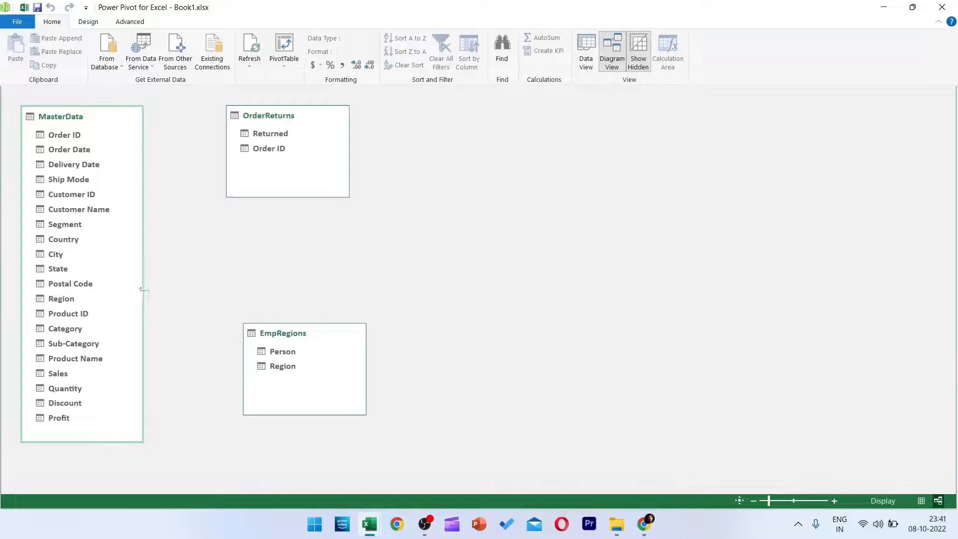
{"action": "left_click_drag", "start_coordinate": [143, 288], "coordinate": [181, 284]}
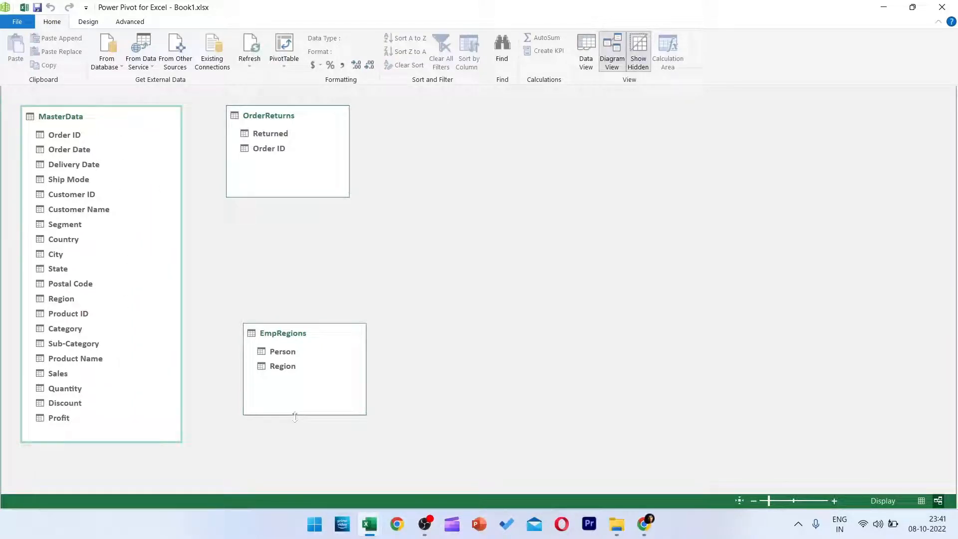
Return to the Excel workbook and compare the Order ID columns on the 2014 and Returns sheets.
{"action": "left_click", "coordinate": [24, 8]}
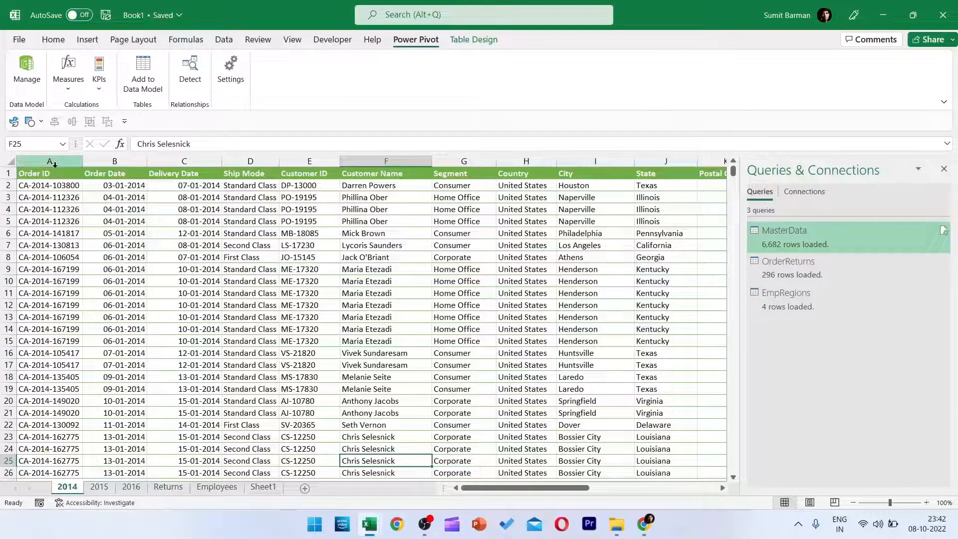
{"action": "left_click", "coordinate": [50, 161]}
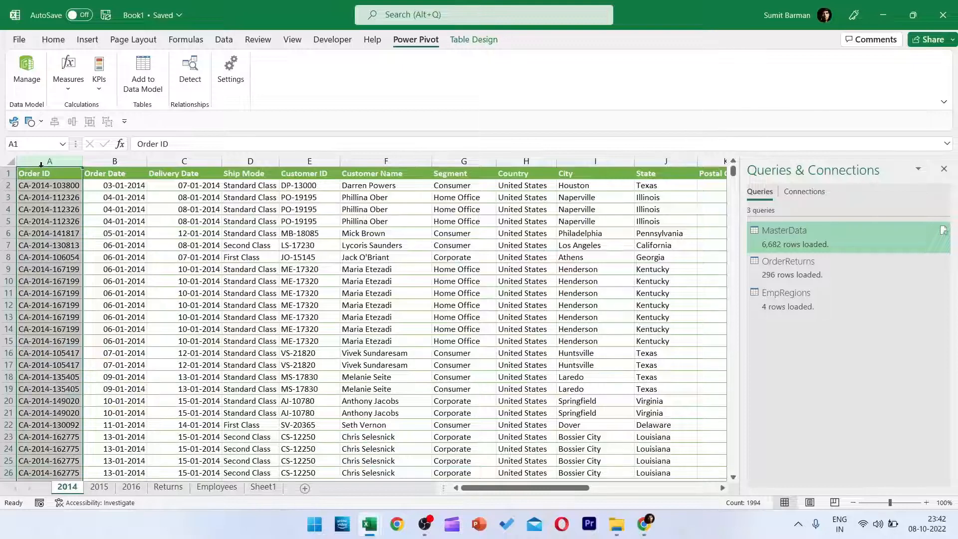
{"action": "left_click", "coordinate": [169, 488]}
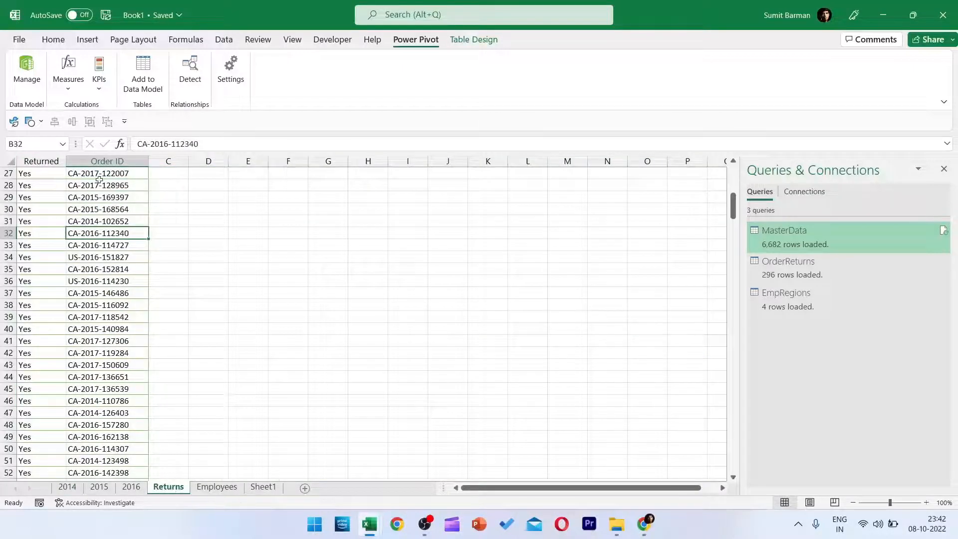
{"action": "left_click", "coordinate": [107, 158]}
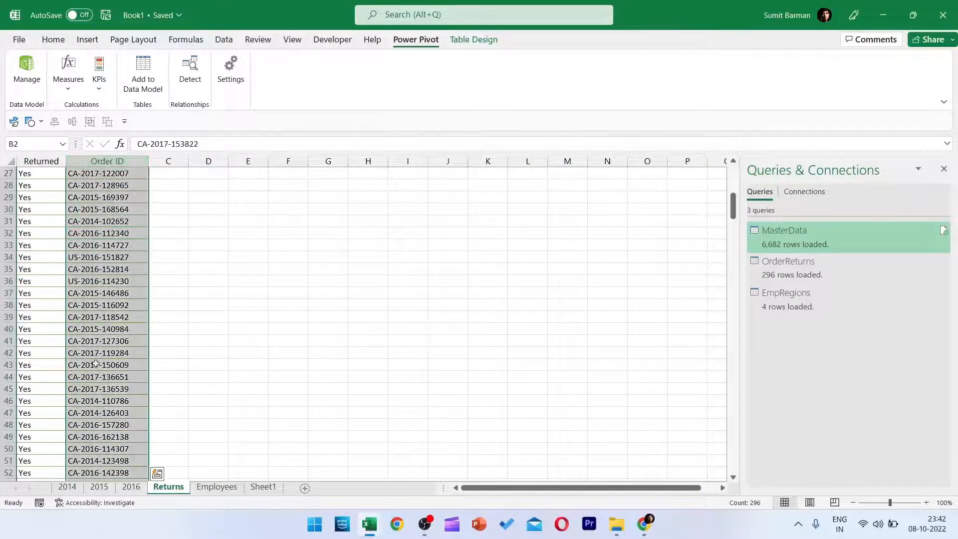
{"action": "left_click", "coordinate": [69, 487]}
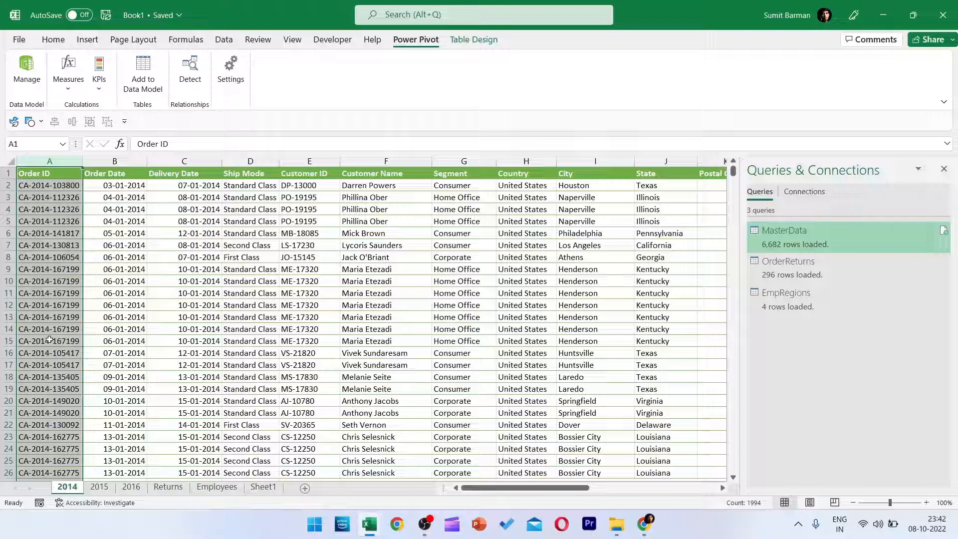
Compare the Person and Region entries on the Employees sheet with the Region column on the 2014 sheet.
{"action": "left_click", "coordinate": [229, 490]}
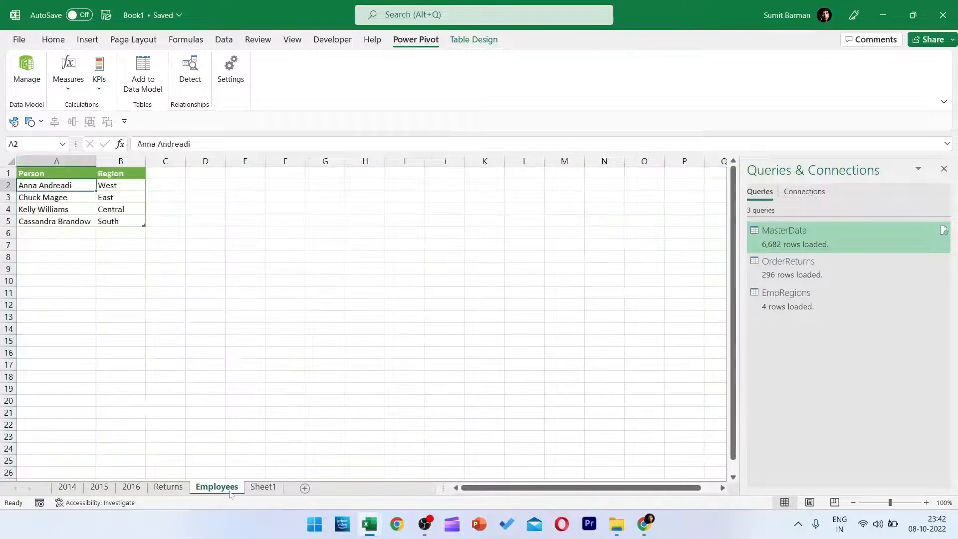
{"action": "left_click_drag", "start_coordinate": [58, 185], "coordinate": [60, 221]}
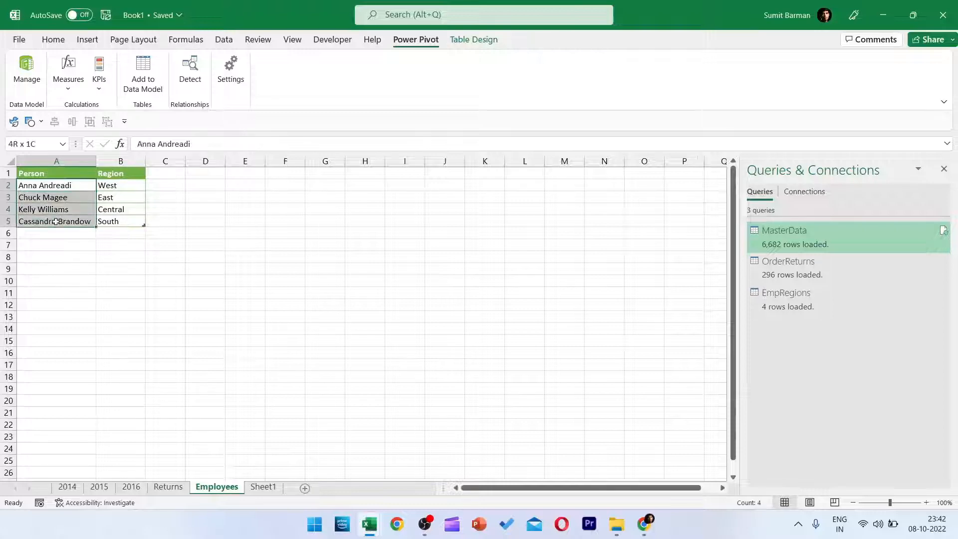
{"action": "left_click_drag", "start_coordinate": [119, 185], "coordinate": [120, 221]}
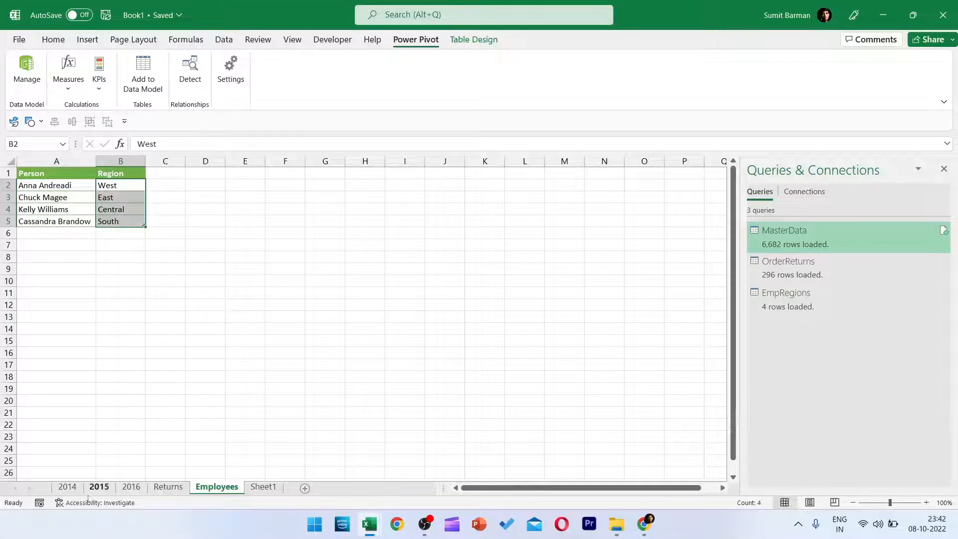
{"action": "left_click", "coordinate": [68, 491]}
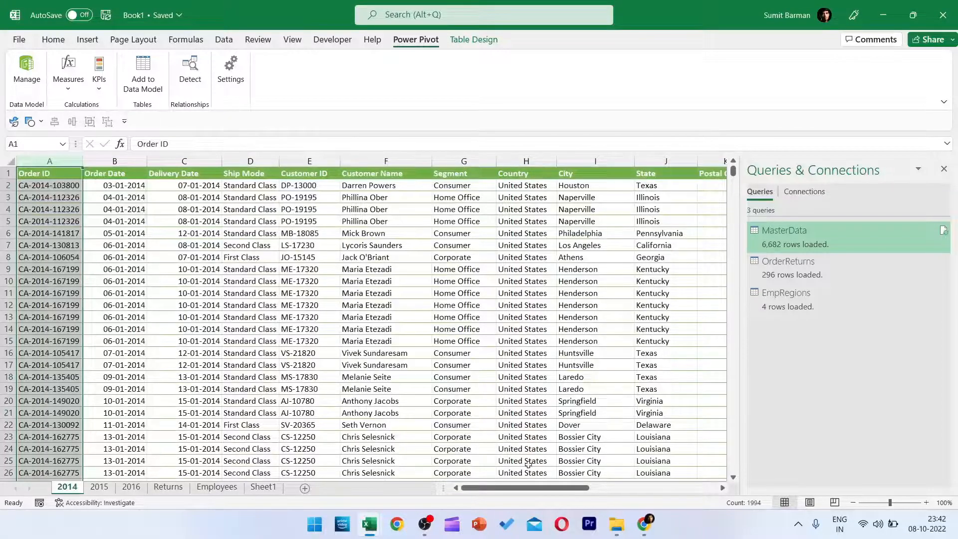
{"action": "left_click_drag", "start_coordinate": [519, 488], "coordinate": [601, 421]}
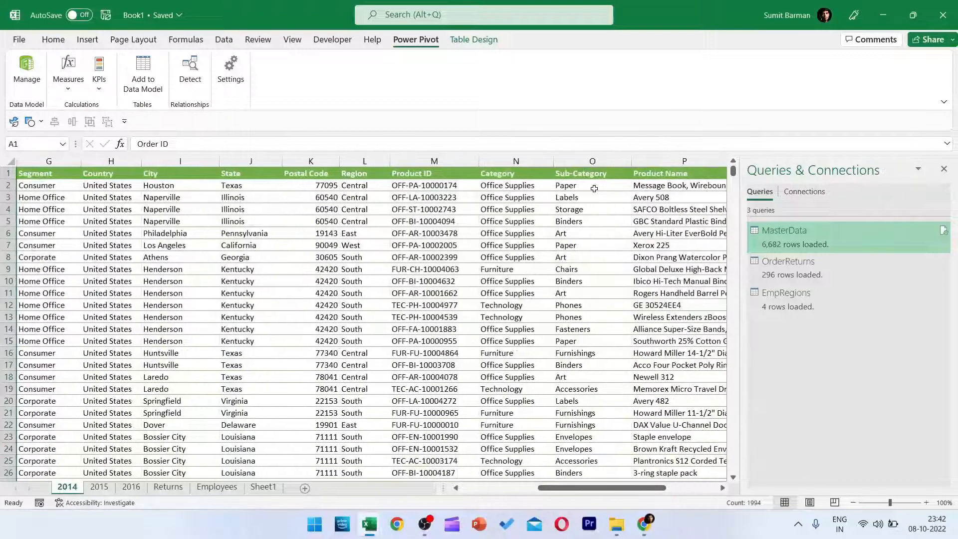
{"action": "left_click", "coordinate": [353, 172]}
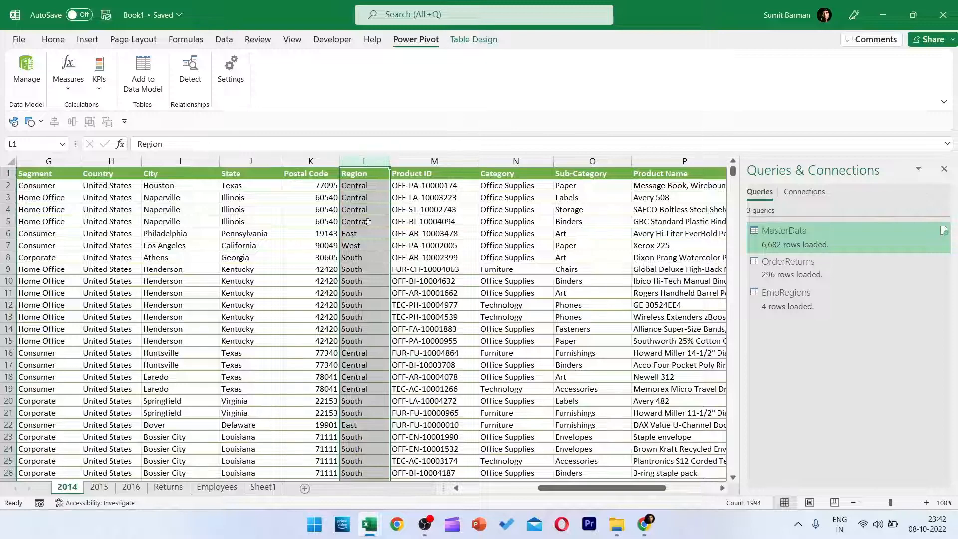
{"action": "left_click_drag", "start_coordinate": [376, 191], "coordinate": [373, 222]}
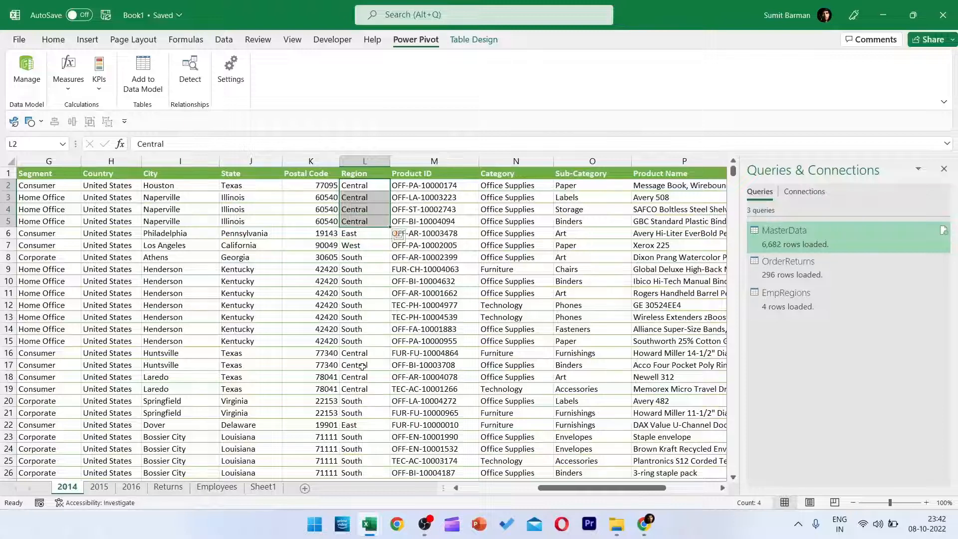
In the Power Pivot diagram, relate OrderReturns to MasterData by Order ID and EmpRegions to MasterData by Region.
{"action": "left_click", "coordinate": [26, 67]}
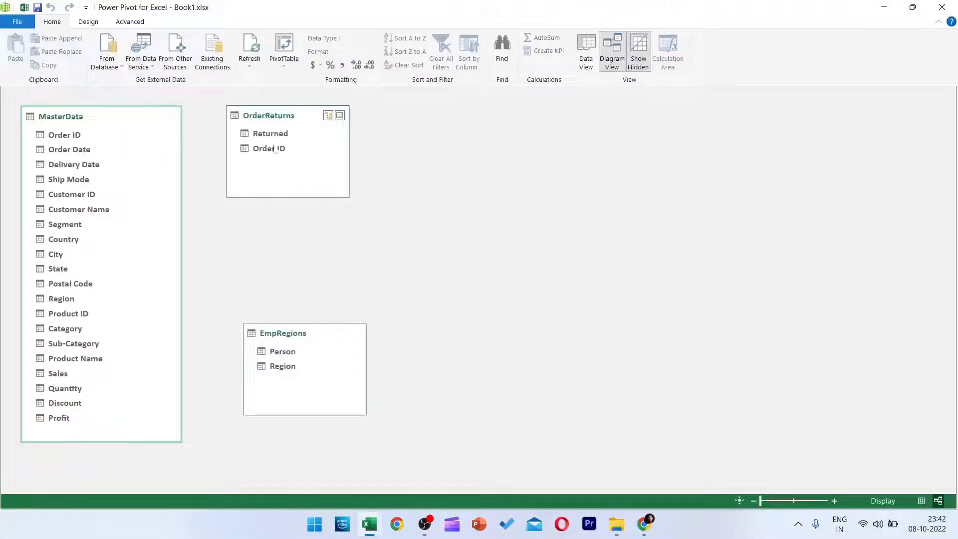
{"action": "left_click_drag", "start_coordinate": [278, 153], "coordinate": [116, 139]}
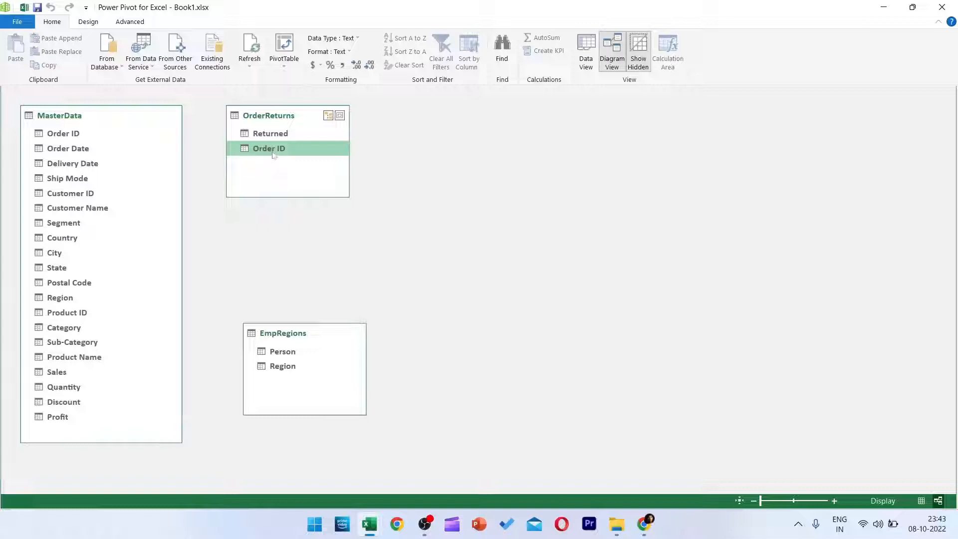
{"action": "left_click_drag", "start_coordinate": [274, 152], "coordinate": [54, 135]}
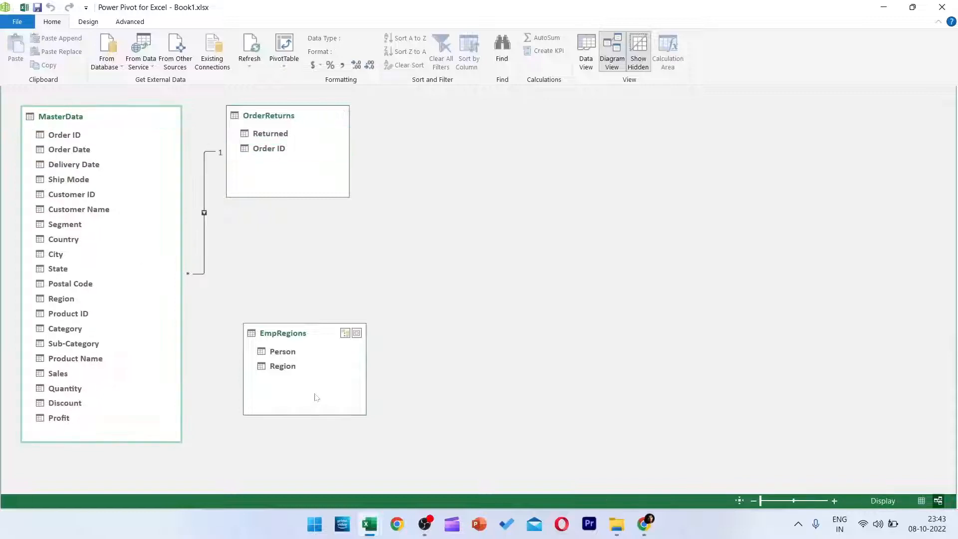
{"action": "left_click_drag", "start_coordinate": [276, 367], "coordinate": [72, 299]}
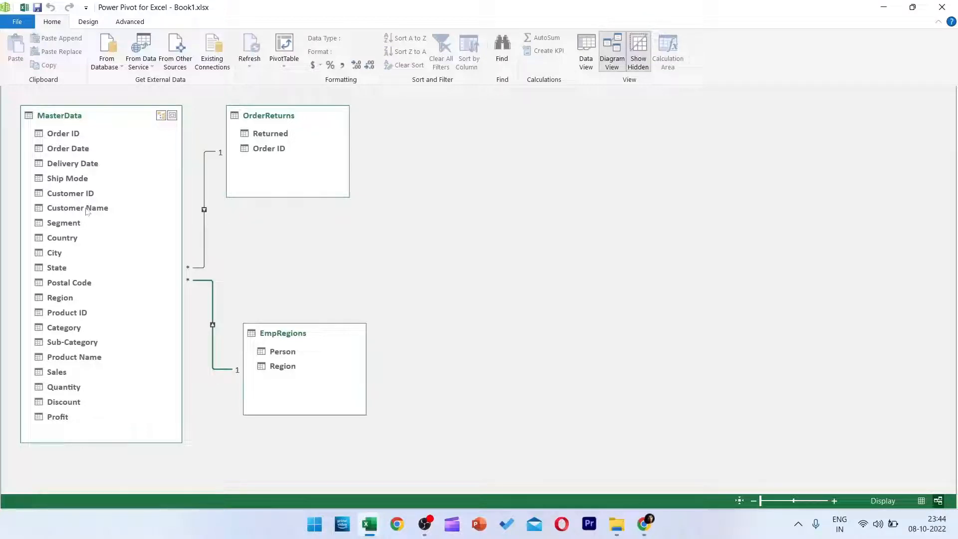
Hide the Order ID, Customer ID and Postal Code fields of MasterData from client tools.
{"action": "right_click", "coordinate": [59, 137]}
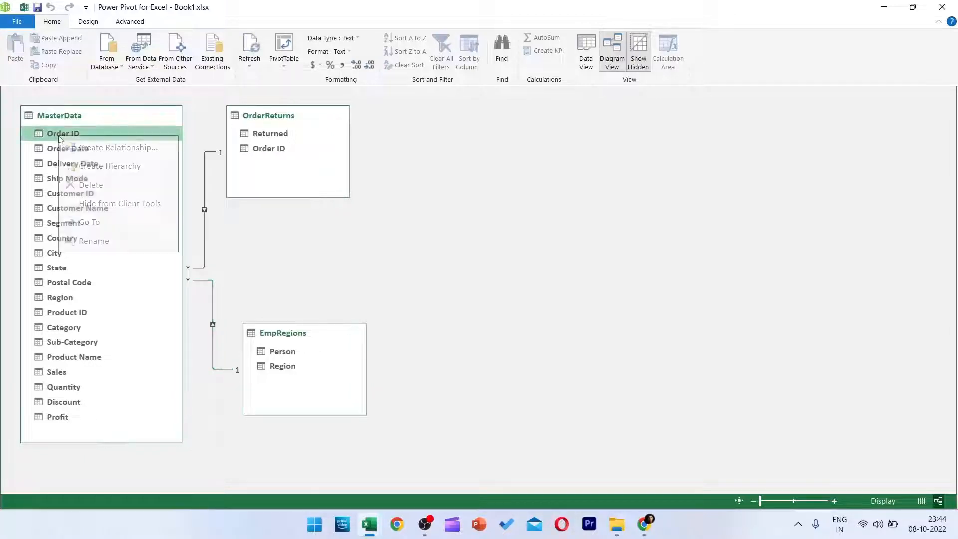
{"action": "left_click", "coordinate": [117, 204]}
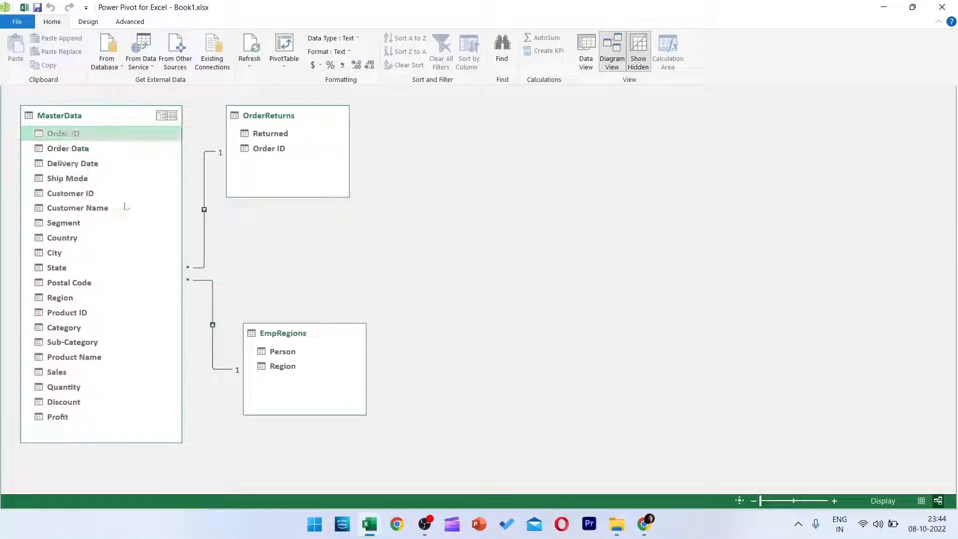
{"action": "right_click", "coordinate": [92, 192]}
{"action": "left_click", "coordinate": [119, 261]}
{"action": "right_click", "coordinate": [84, 282]}
{"action": "left_click", "coordinate": [129, 345]}
Hide Order ID in OrderReturns and Product ID and Customer Name in MasterData from client tools.
{"action": "right_click", "coordinate": [272, 152]}
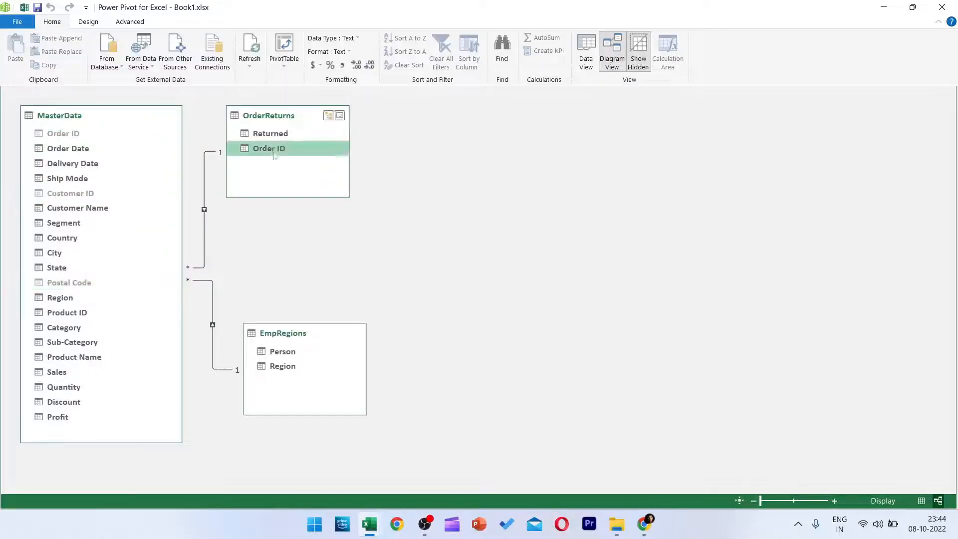
{"action": "left_click", "coordinate": [308, 222]}
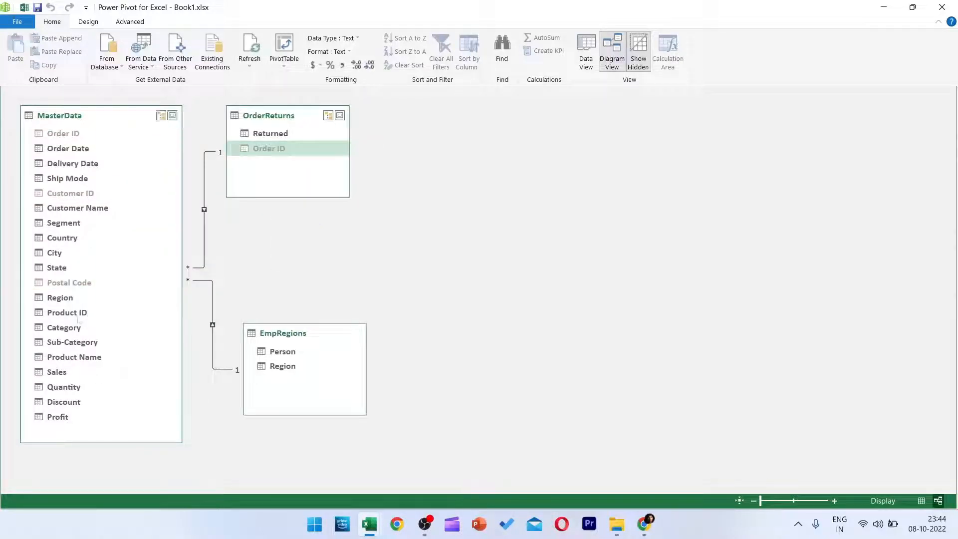
{"action": "left_click", "coordinate": [64, 310]}
{"action": "right_click", "coordinate": [91, 208]}
{"action": "left_click", "coordinate": [124, 277]}
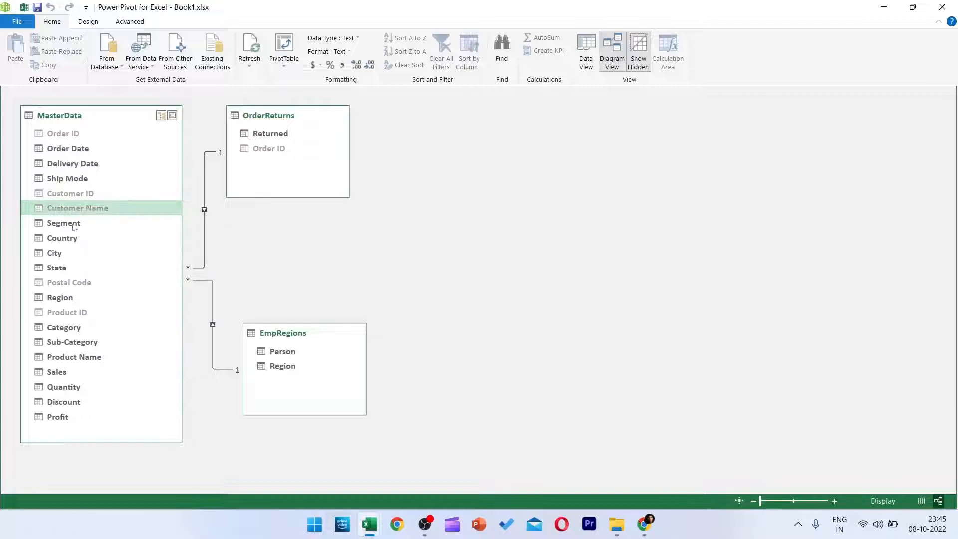
Hide the State and Product Name fields of MasterData from client tools.
{"action": "left_click", "coordinate": [76, 264]}
{"action": "left_click", "coordinate": [74, 327]}
{"action": "right_click", "coordinate": [97, 358]}
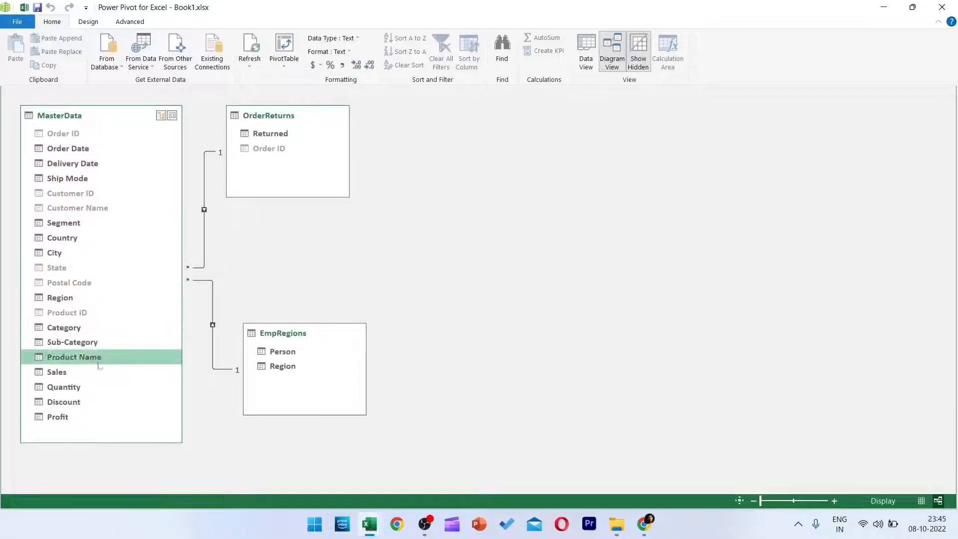
{"action": "left_click", "coordinate": [130, 427]}
{"action": "left_click", "coordinate": [142, 434]}
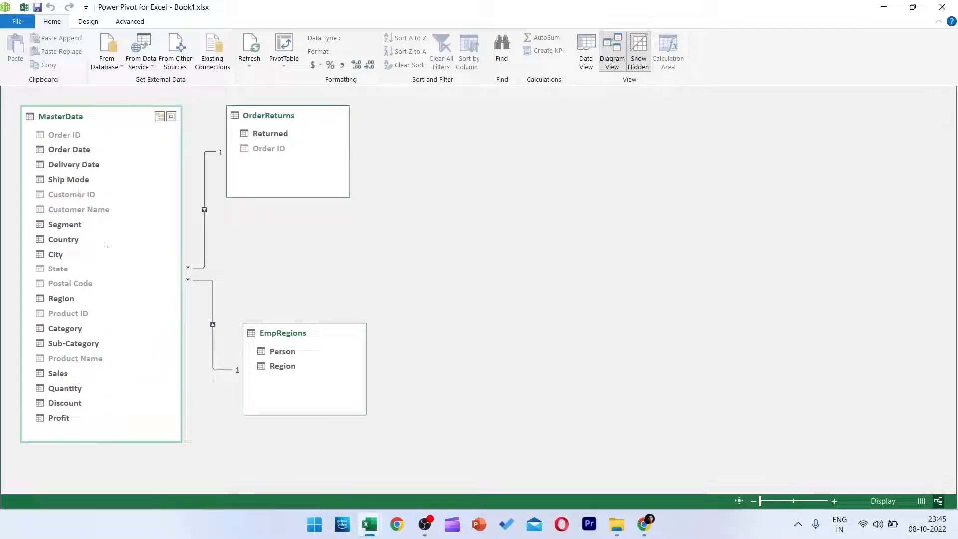
Switch the data model to Data View and review the MasterData columns from Order ID through to Add Column.
{"action": "left_click", "coordinate": [586, 52]}
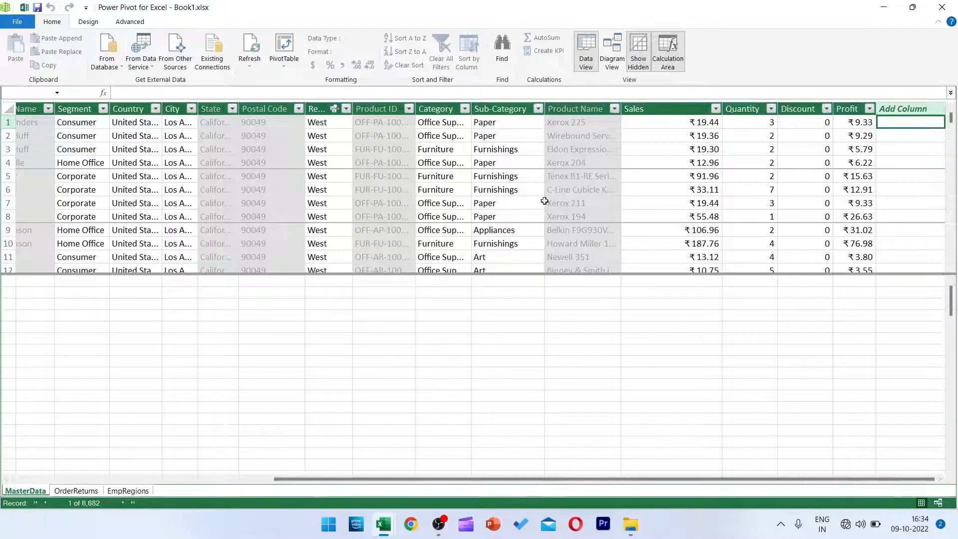
{"action": "left_click", "coordinate": [611, 50]}
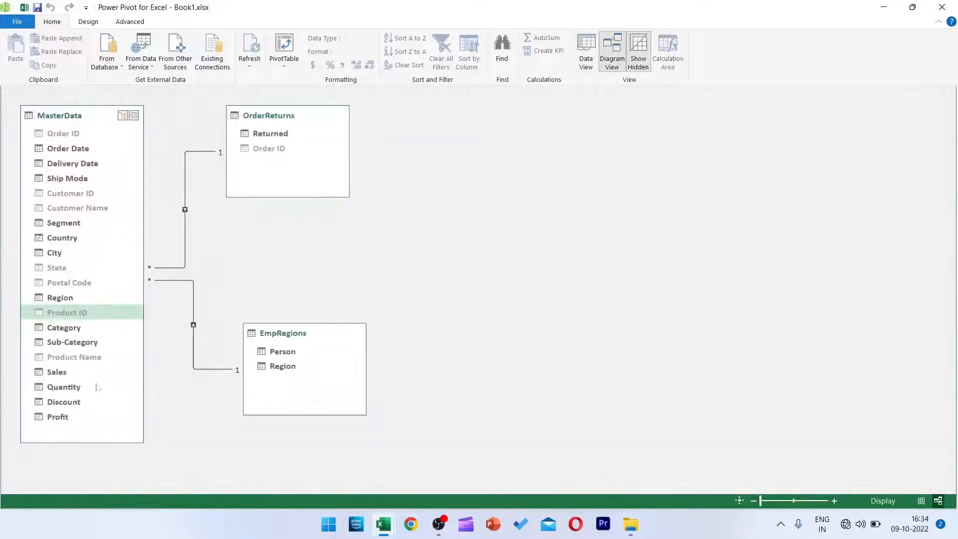
{"action": "left_click", "coordinate": [586, 50]}
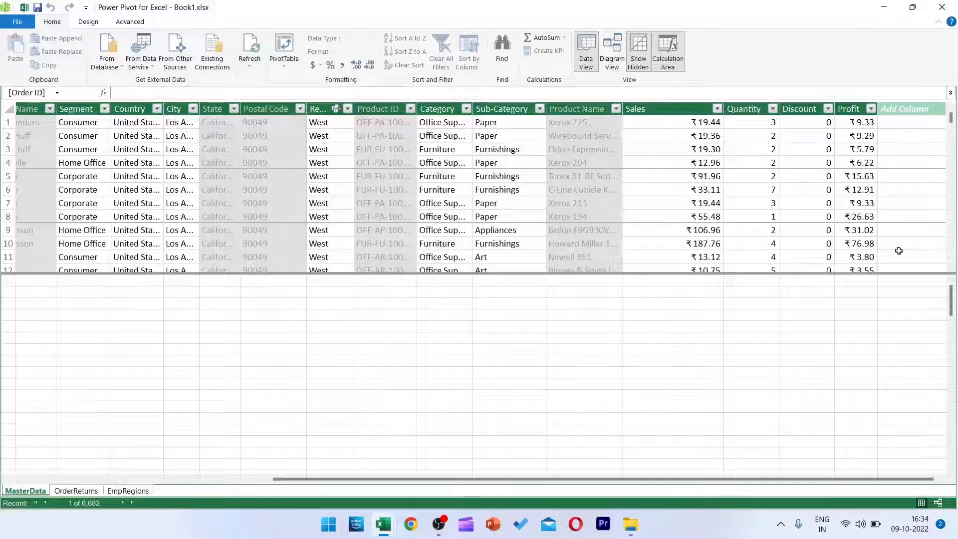
{"action": "left_click_drag", "start_coordinate": [348, 479], "coordinate": [137, 374]}
{"action": "left_click_drag", "start_coordinate": [209, 479], "coordinate": [149, 424]}
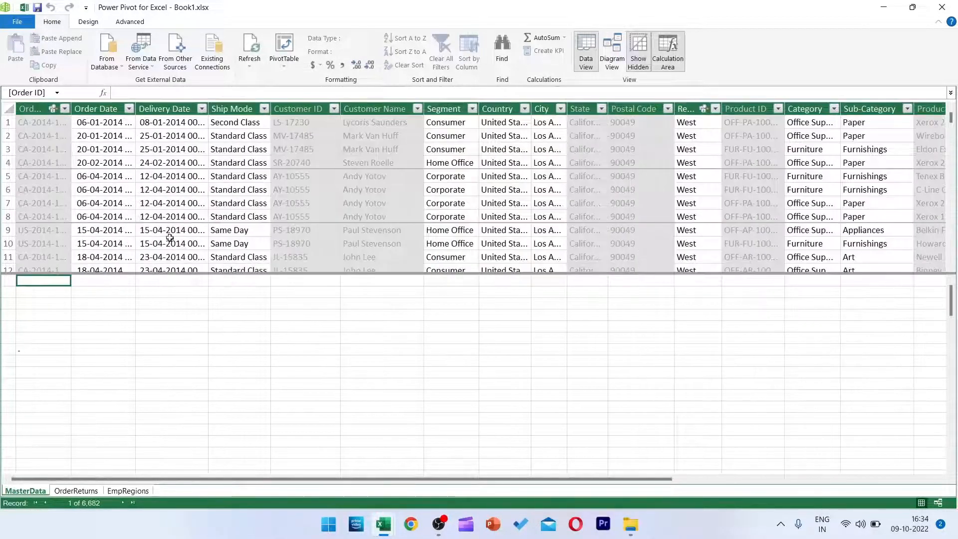
{"action": "left_click_drag", "start_coordinate": [255, 482], "coordinate": [519, 481]}
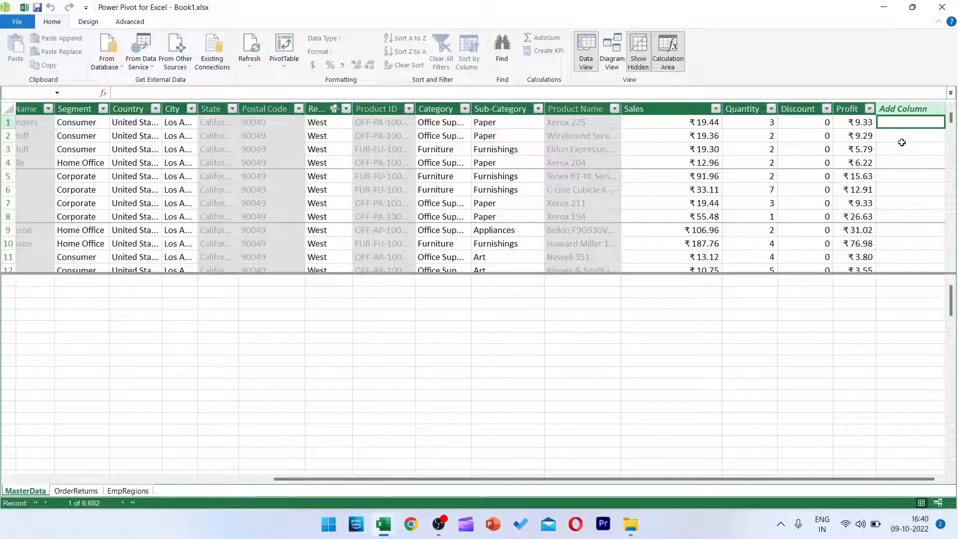
Check the Returned column of the OrderReturns table and add a new column named Returned at the end of MasterData.
{"action": "left_click_drag", "start_coordinate": [433, 479], "coordinate": [223, 493]}
{"action": "left_click", "coordinate": [76, 490]}
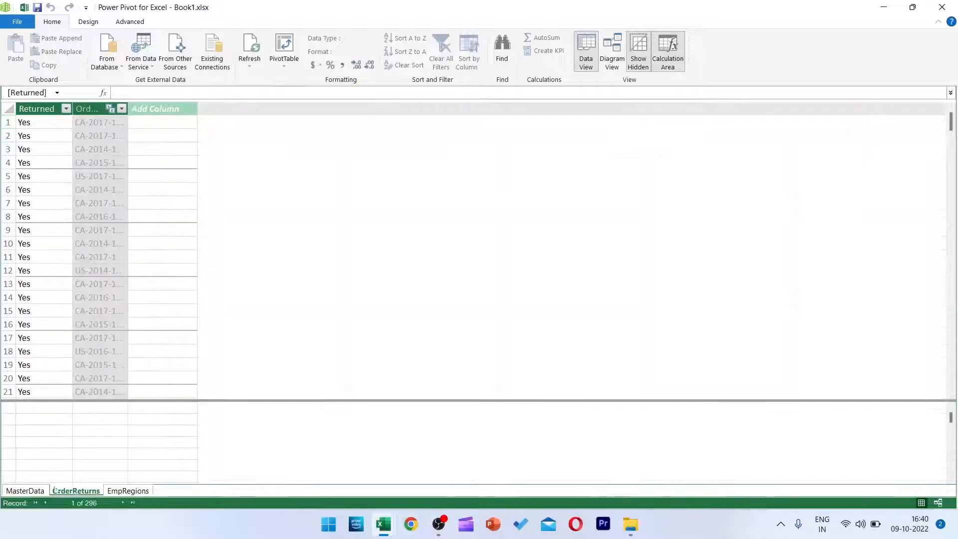
{"action": "left_click", "coordinate": [38, 122]}
{"action": "left_click", "coordinate": [45, 491]}
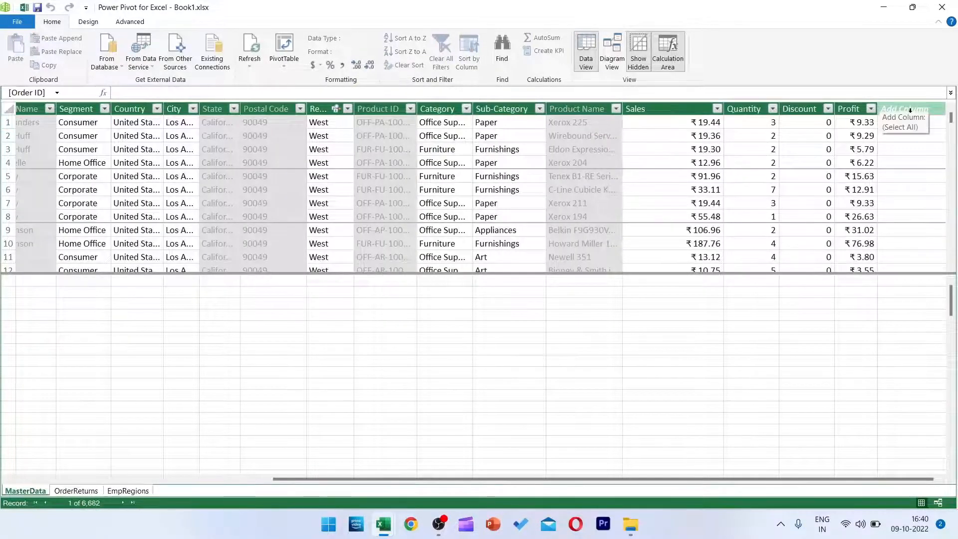
{"action": "double_click", "coordinate": [918, 109]}
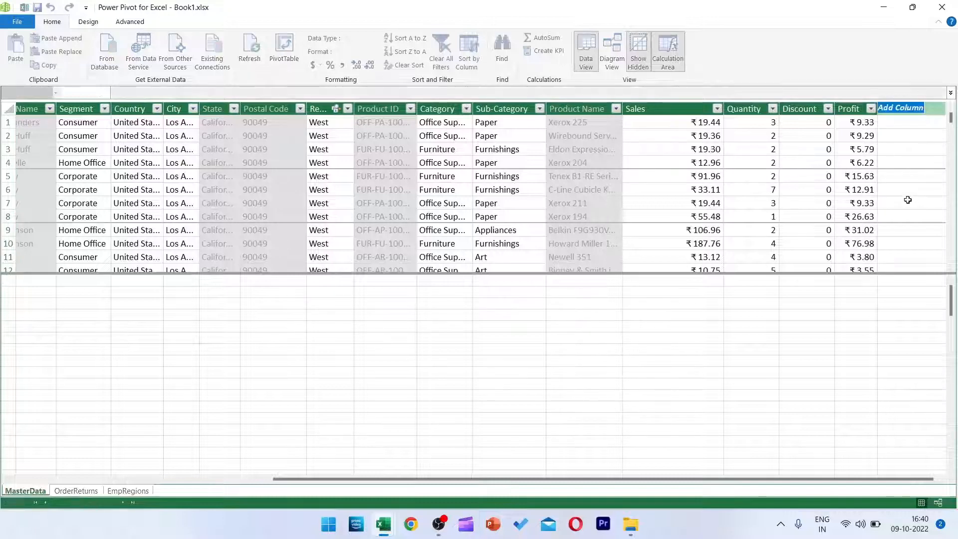
{"action": "type", "text": "Returned"}
{"action": "key", "text": "Return"}
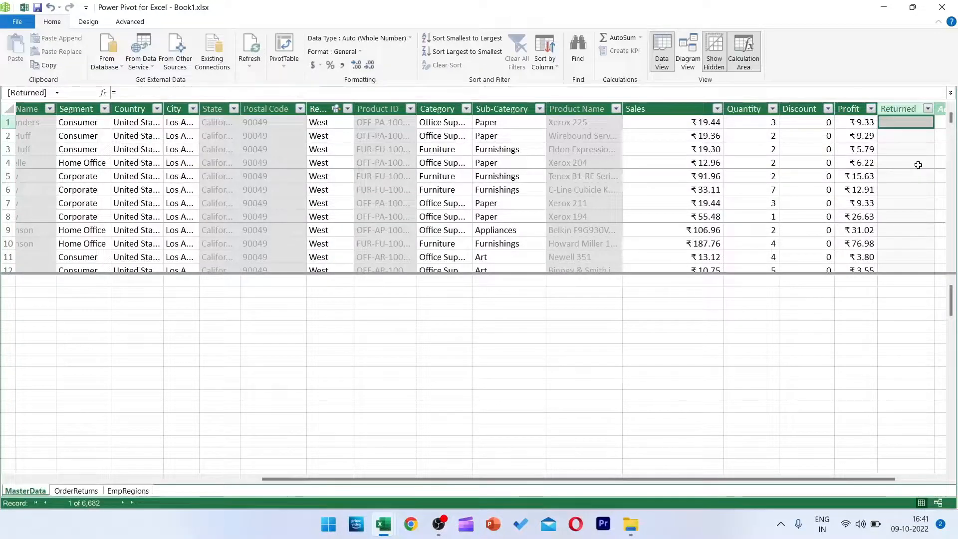
Fill the new Returned column of MasterData with the formula =RELATED(OrderReturns[Returned]).
{"action": "type", "text": "="}
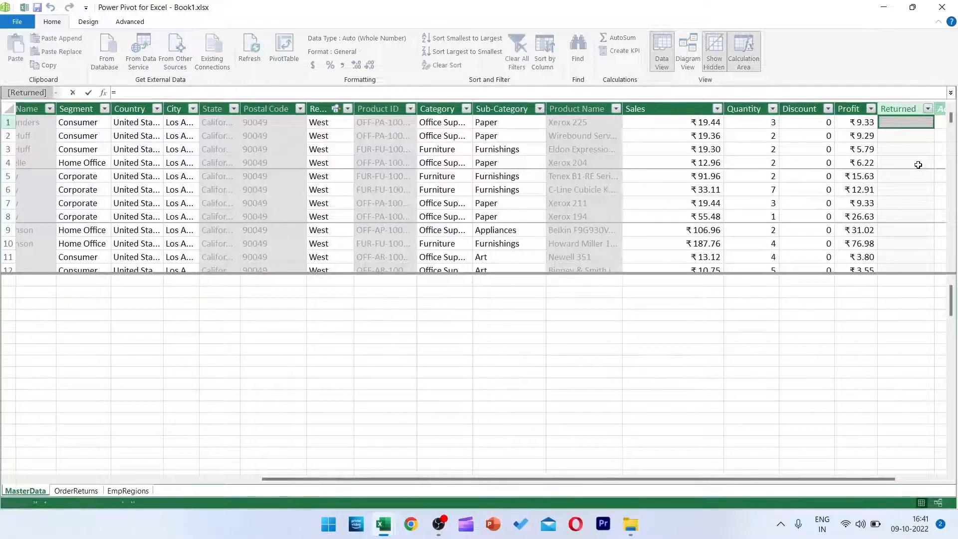
{"action": "type", "text": "relate"}
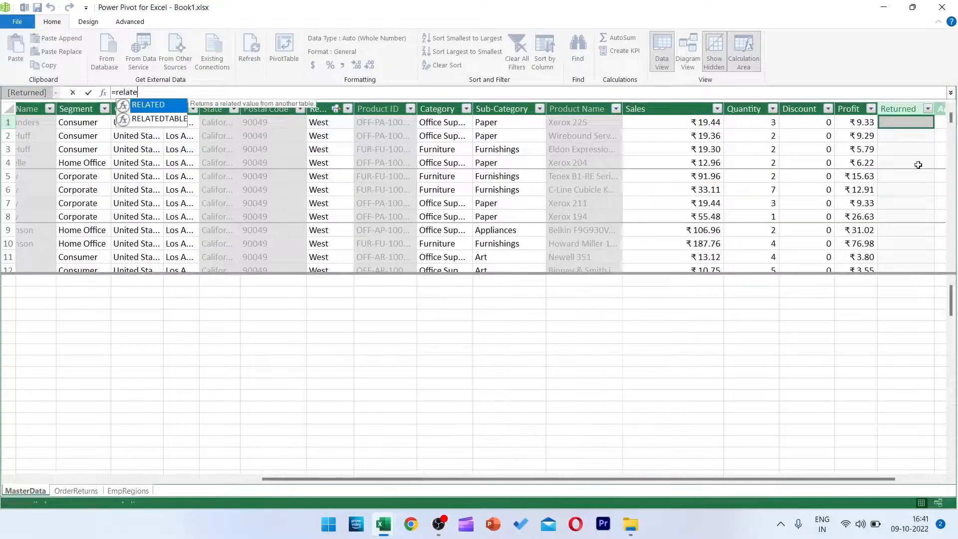
{"action": "key", "text": "Tab"}
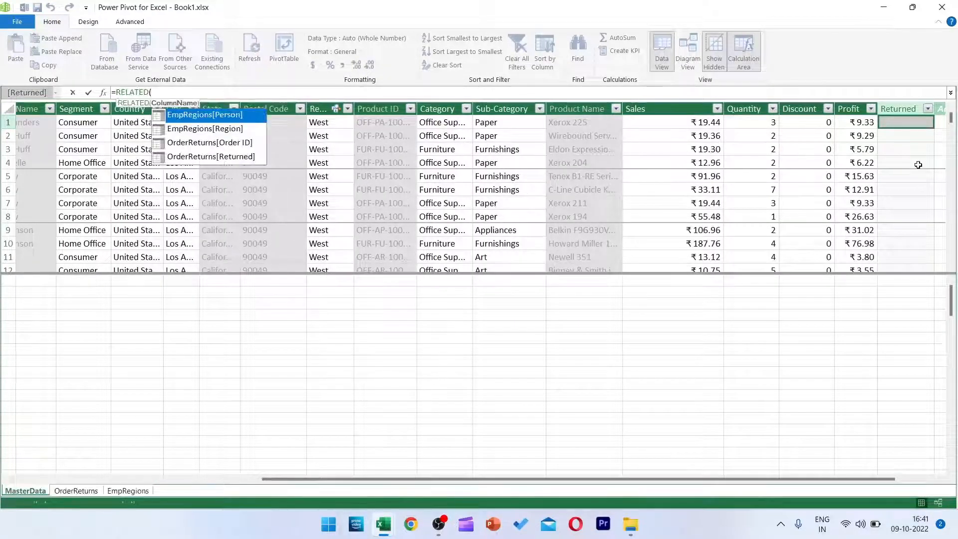
{"action": "key", "text": "Down"}
{"action": "key", "text": "Down"}
{"action": "key", "text": "Down"}
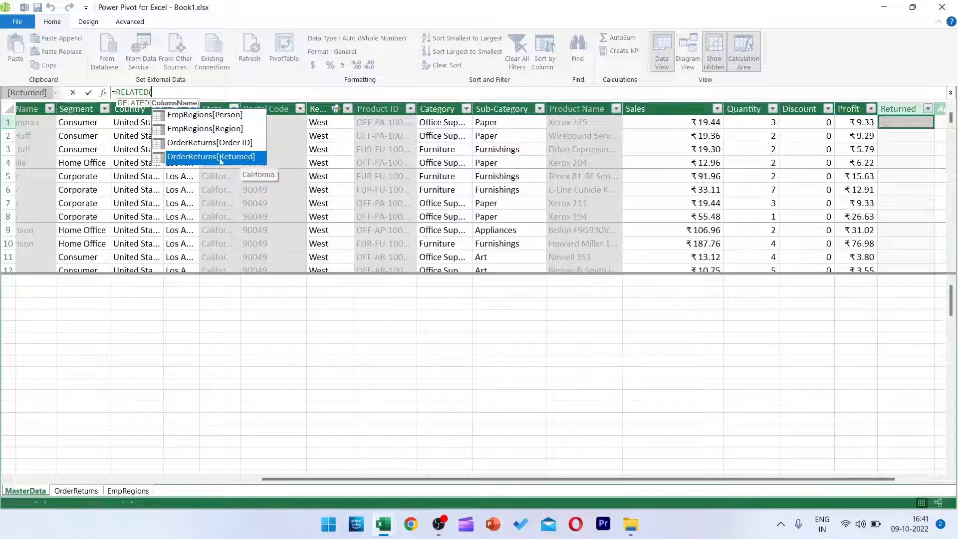
{"action": "double_click", "coordinate": [248, 160]}
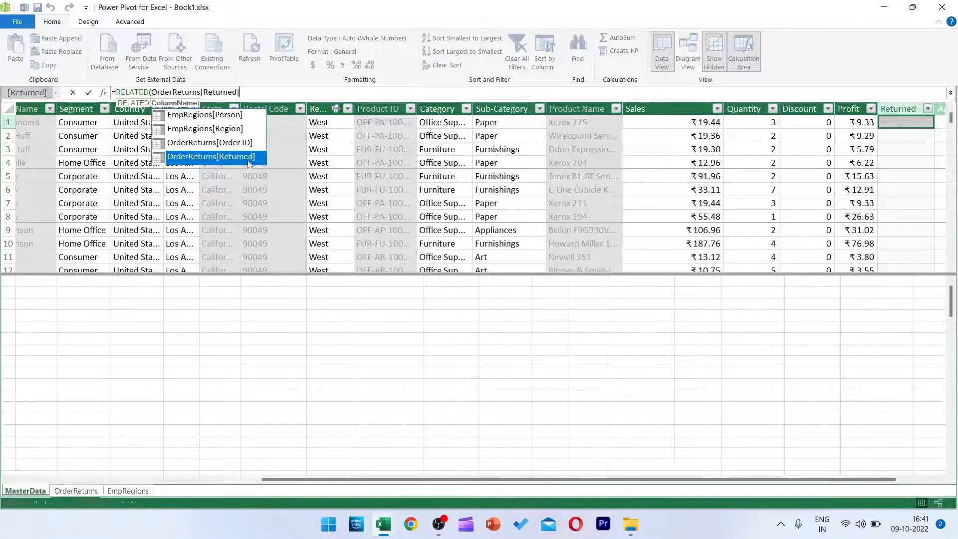
{"action": "type", "text": ")"}
{"action": "key", "text": "Return"}
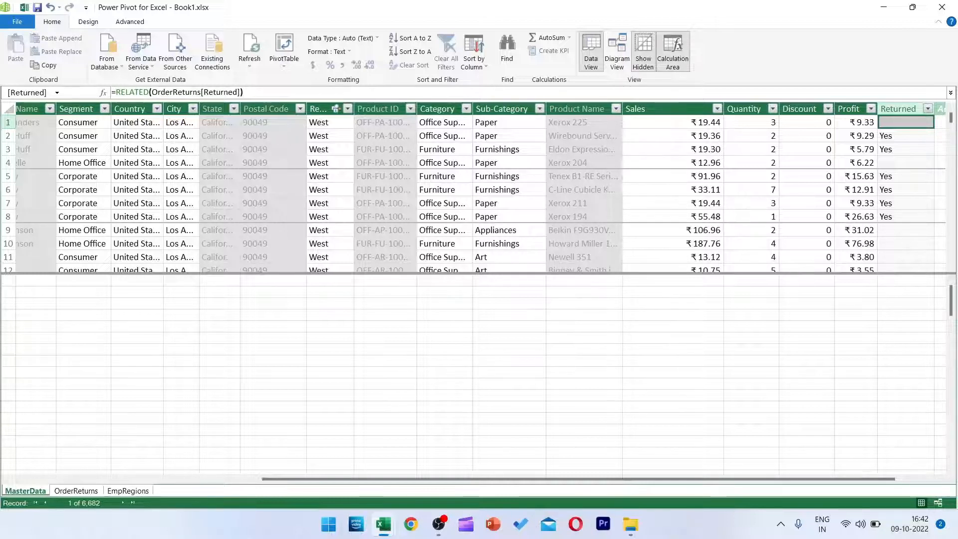
Wrap the Returned column's RELATED expression in an IF function that tests whether it equals "Yes".
{"action": "left_click", "coordinate": [116, 93]}
{"action": "type", "text": "i"}
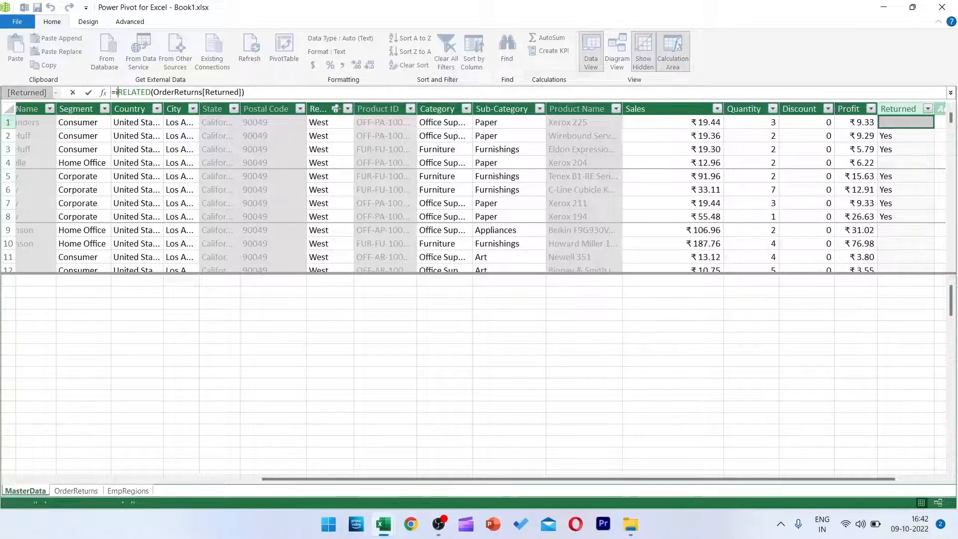
{"action": "type", "text": "f"}
{"action": "key", "text": "Tab"}
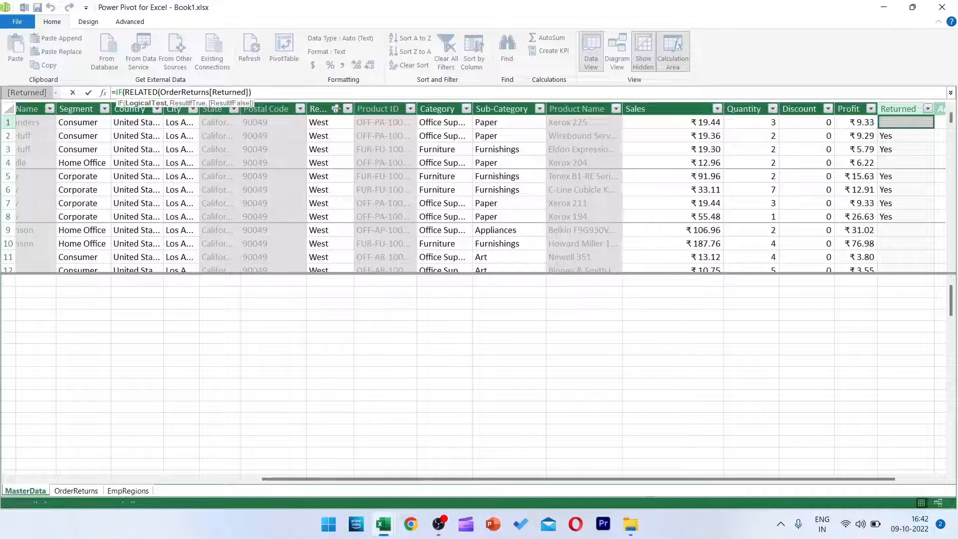
{"action": "type", "text": "="}
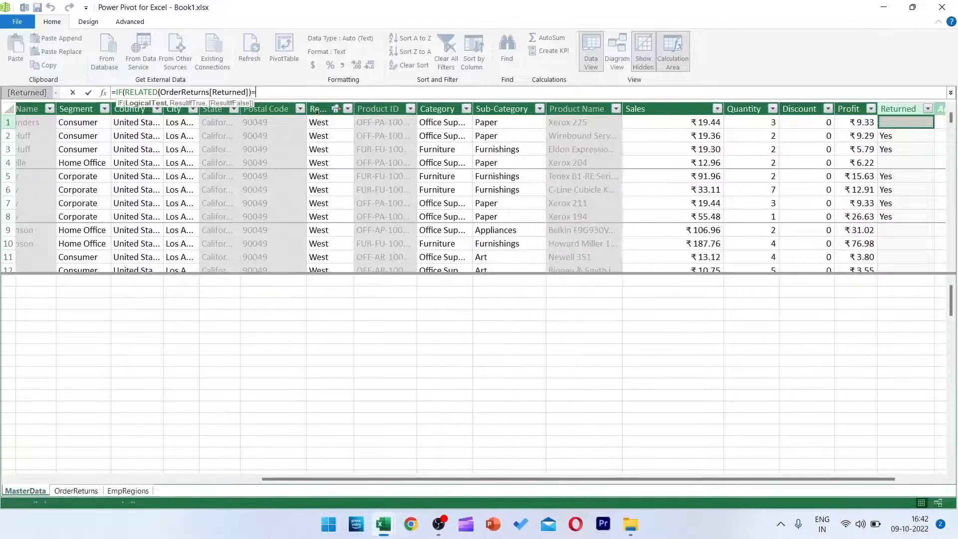
{"action": "type", "text": "\"Yes"}
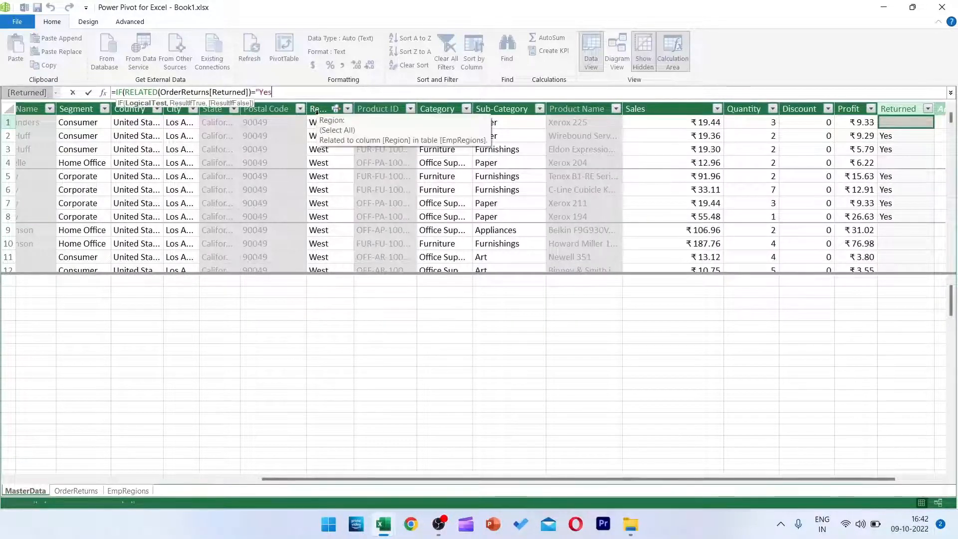
{"action": "type", "text": "\","}
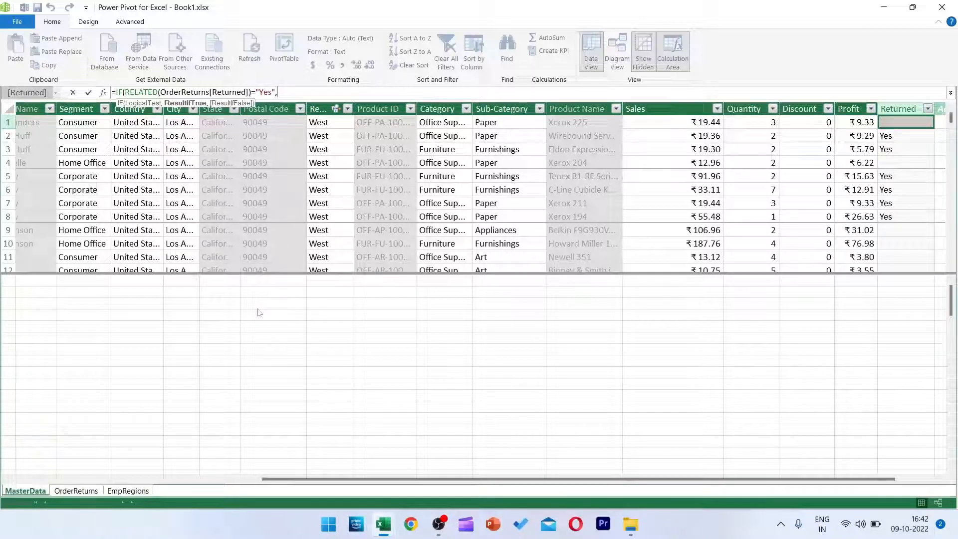
{"action": "type", "text": "\"Returne"}
Complete the IF formula with "Returned" as the true result and "Delivered" as the false result, and apply it to the column.
{"action": "key", "text": "BackSpace"}
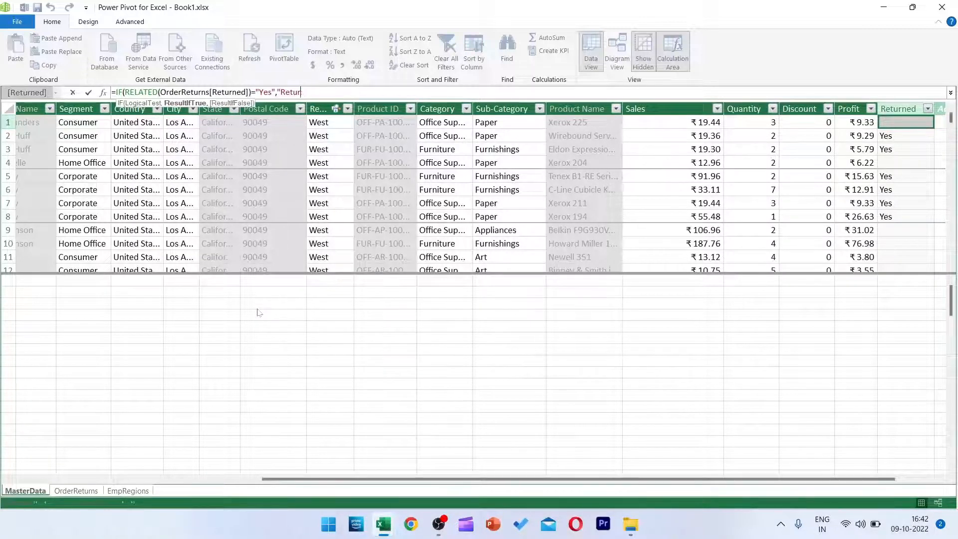
{"action": "type", "text": "ned\","}
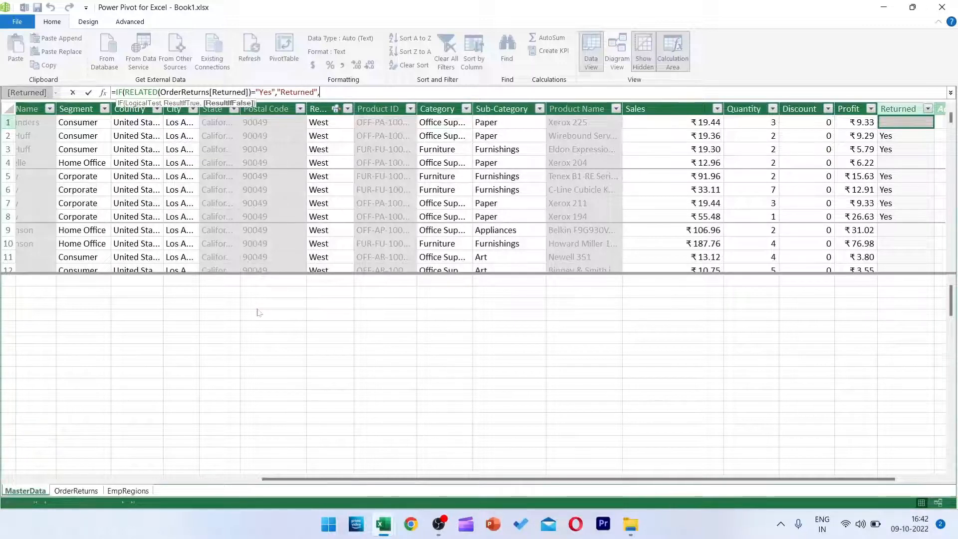
{"action": "type", "text": "\"Deli"}
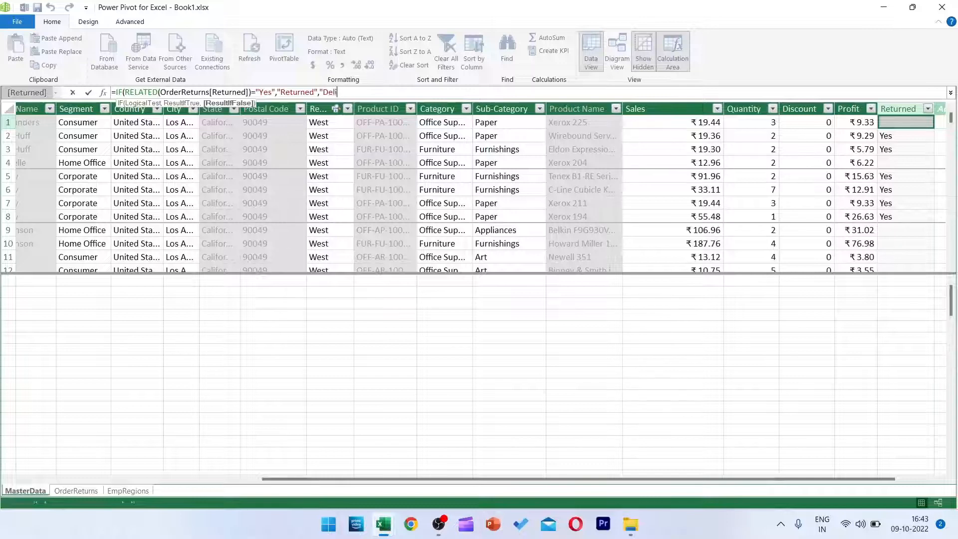
{"action": "type", "text": "vered\")"}
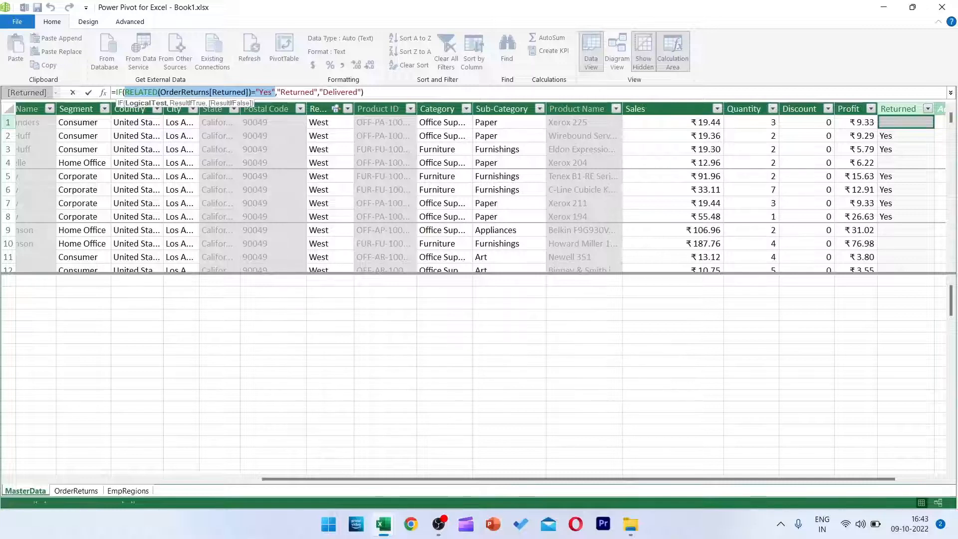
{"action": "left_click", "coordinate": [379, 92]}
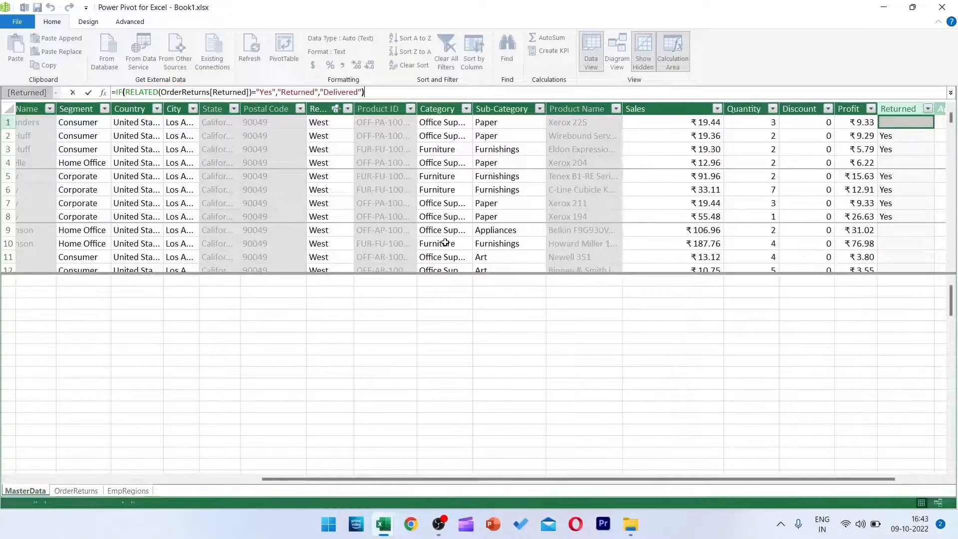
{"action": "key", "text": "Return"}
{"action": "left_click_drag", "start_coordinate": [499, 481], "coordinate": [475, 482]}
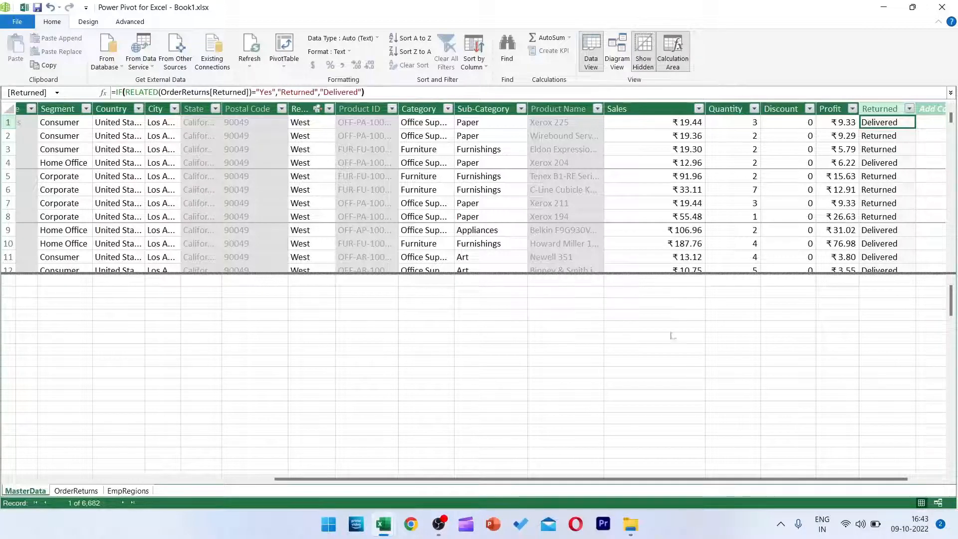
Begin a measure named Total Sales in the calculation area beneath the Sales column of MasterData.
{"action": "left_click", "coordinate": [649, 109]}
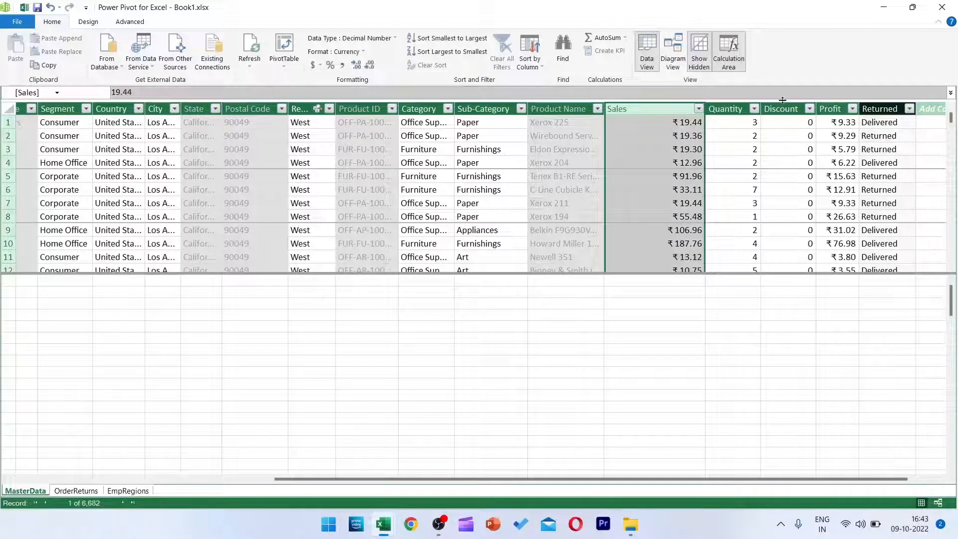
{"action": "left_click", "coordinate": [825, 105]}
{"action": "left_click", "coordinate": [635, 298]}
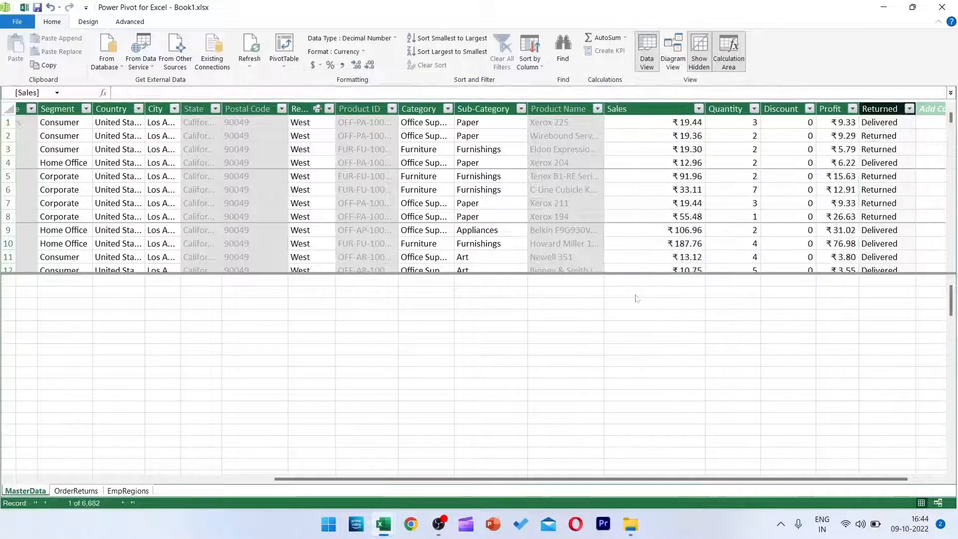
{"action": "type", "text": "Total"}
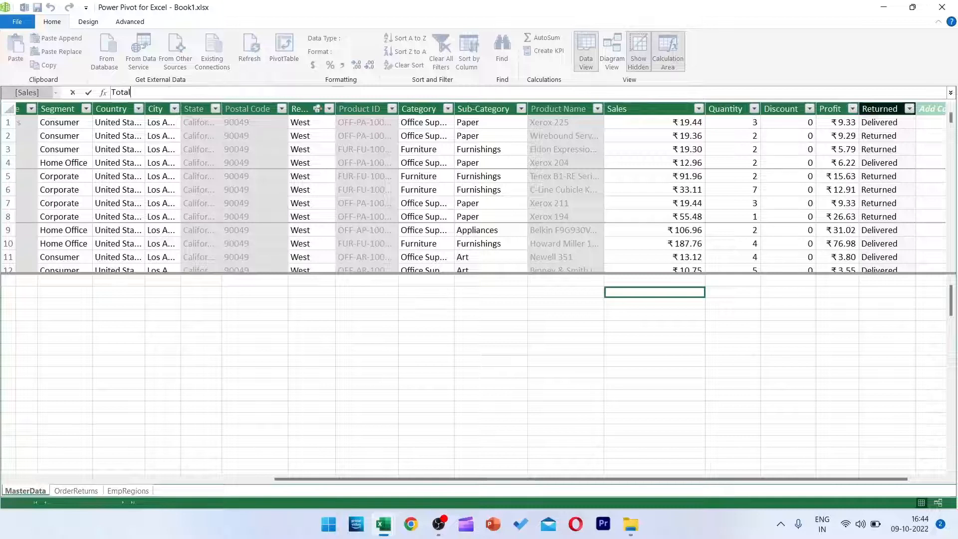
{"action": "key", "text": "Escape"}
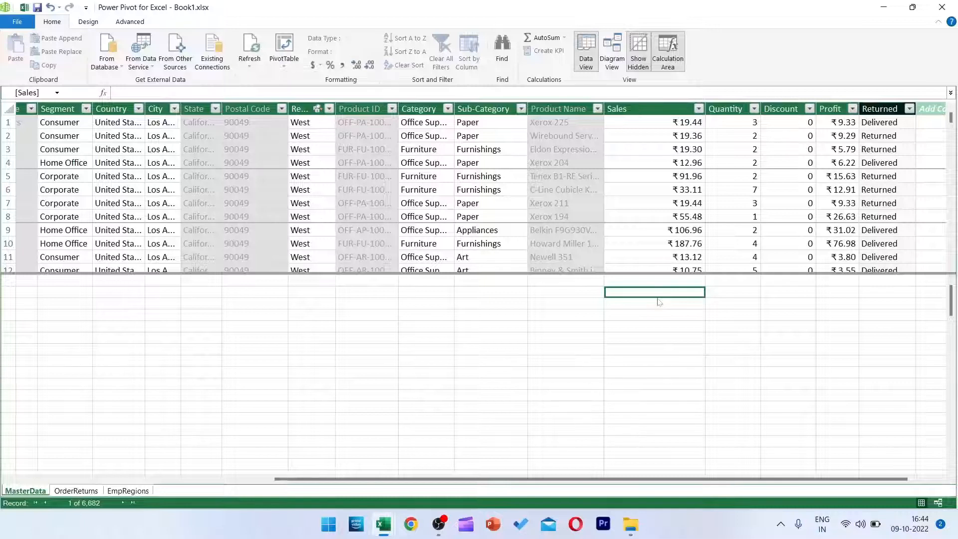
{"action": "type", "text": "To"}
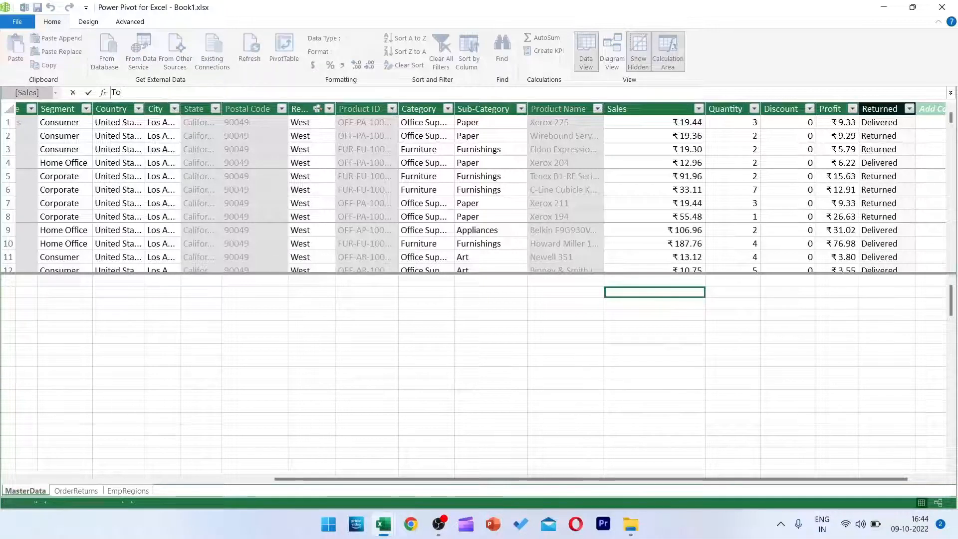
{"action": "type", "text": "tal Sales"}
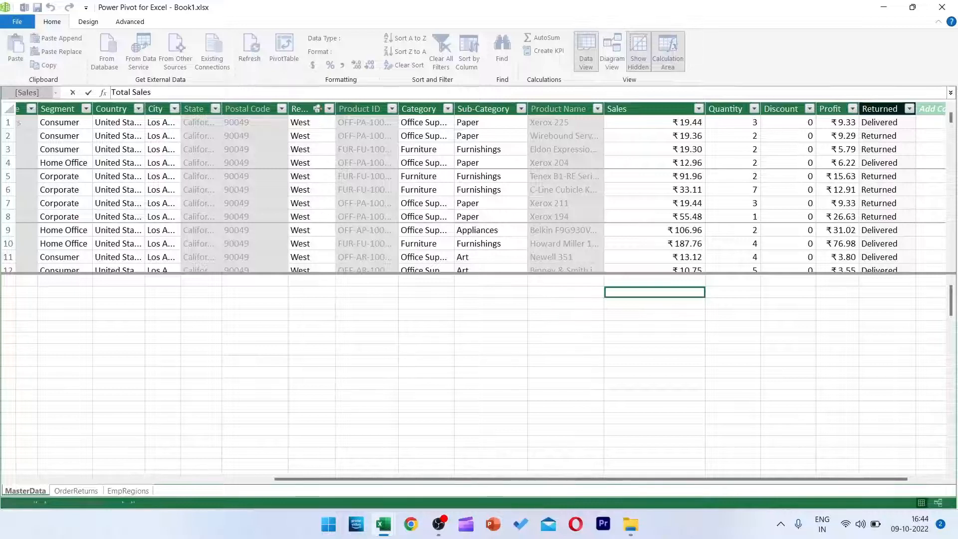
{"action": "type", "text": ":="}
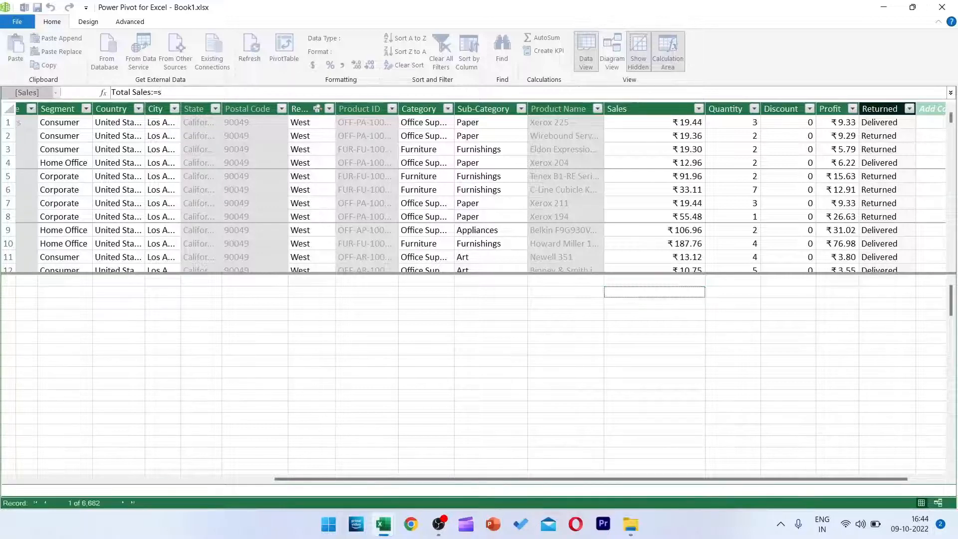
Define the Total Sales measure as SUM(MasterData[Sales]).
{"action": "type", "text": "sum"}
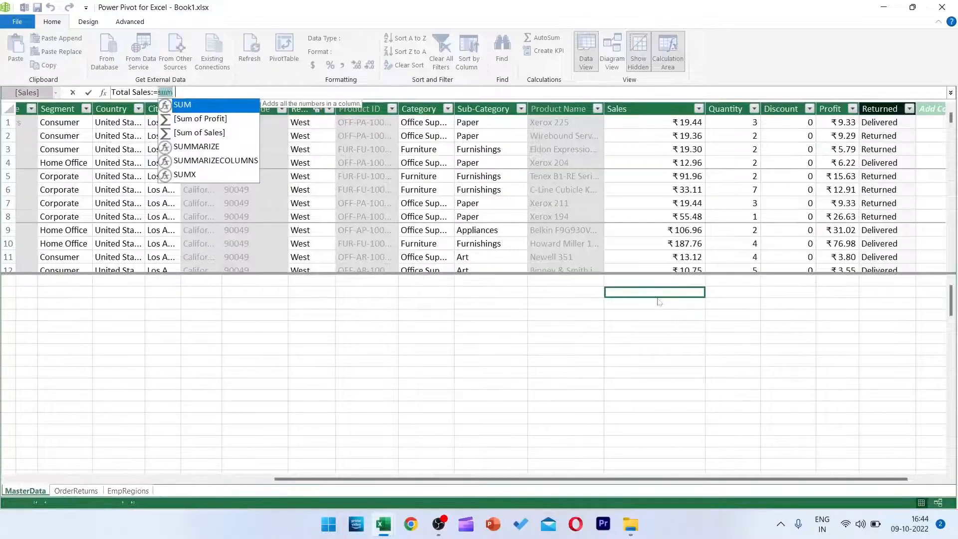
{"action": "key", "text": "Tab"}
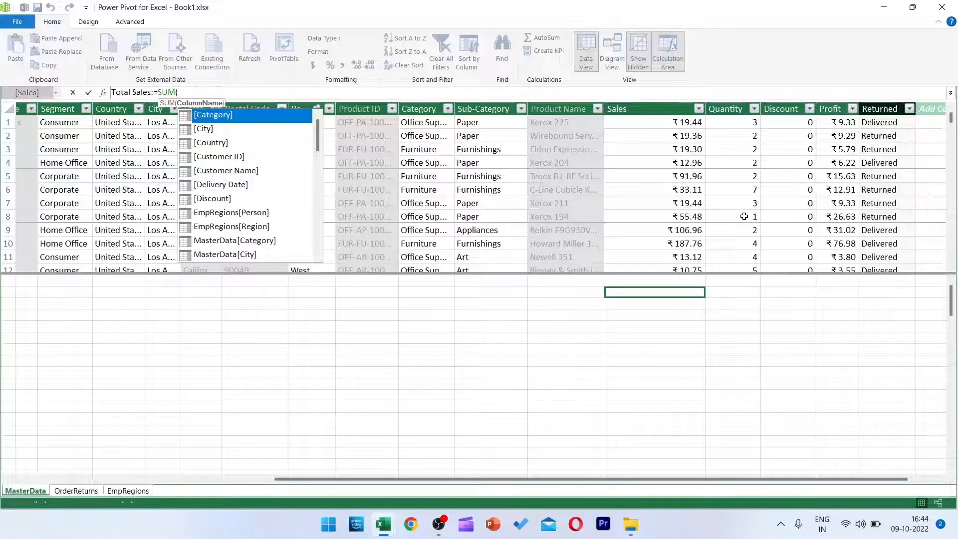
{"action": "type", "text": "s"}
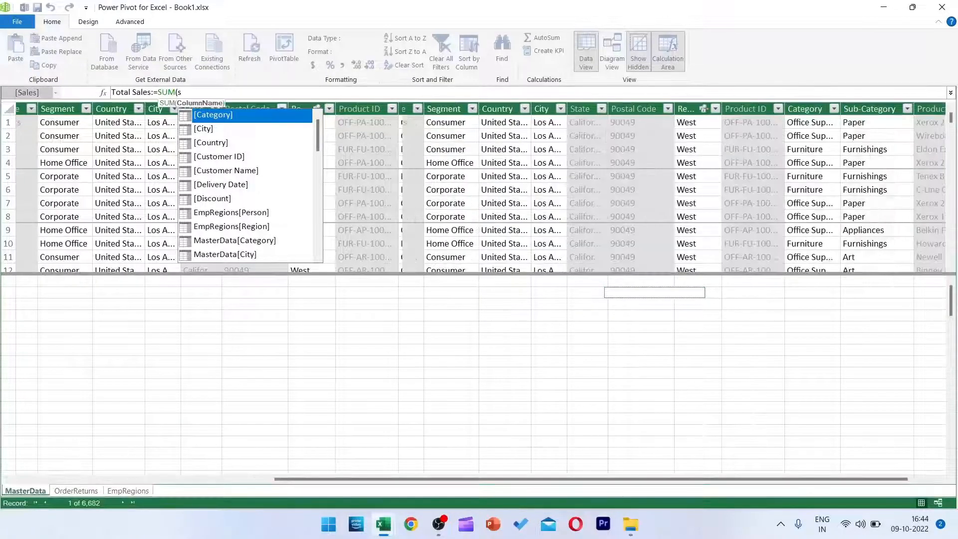
{"action": "type", "text": "ales"}
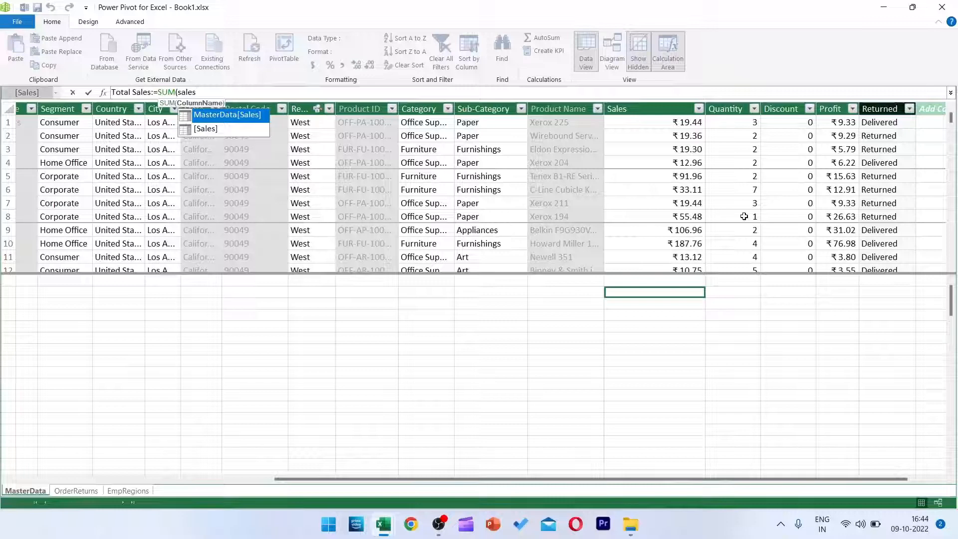
{"action": "key", "text": "Tab"}
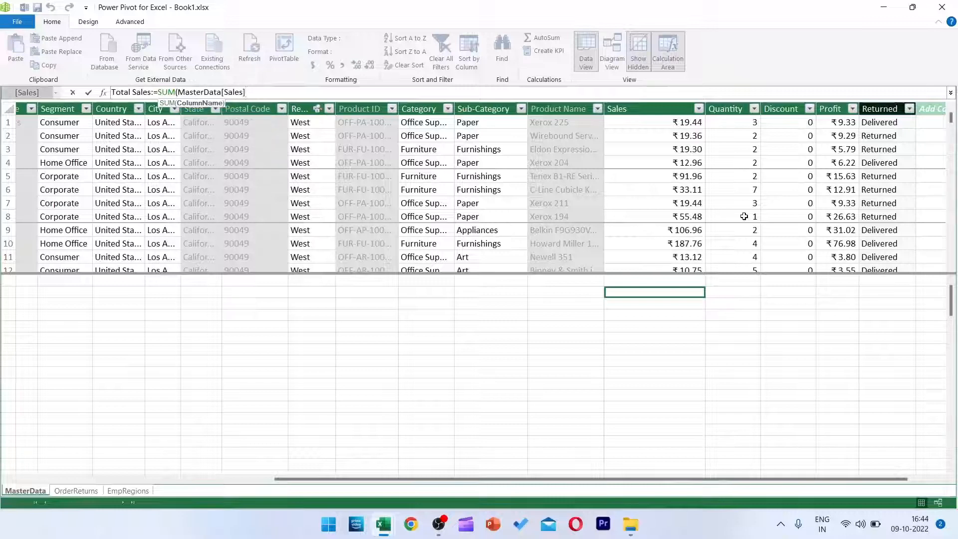
{"action": "type", "text": ")"}
{"action": "key", "text": "Return"}
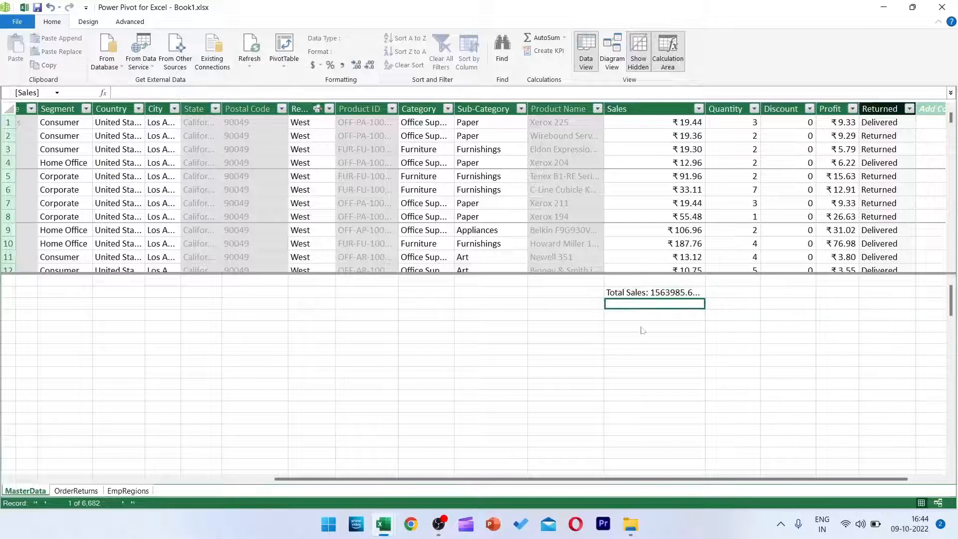
Define a Total Profit measure as SUM(MasterData[Profit]) directly beneath Total Sales in the MasterData calculation area.
{"action": "type", "text": "Total Profit"}
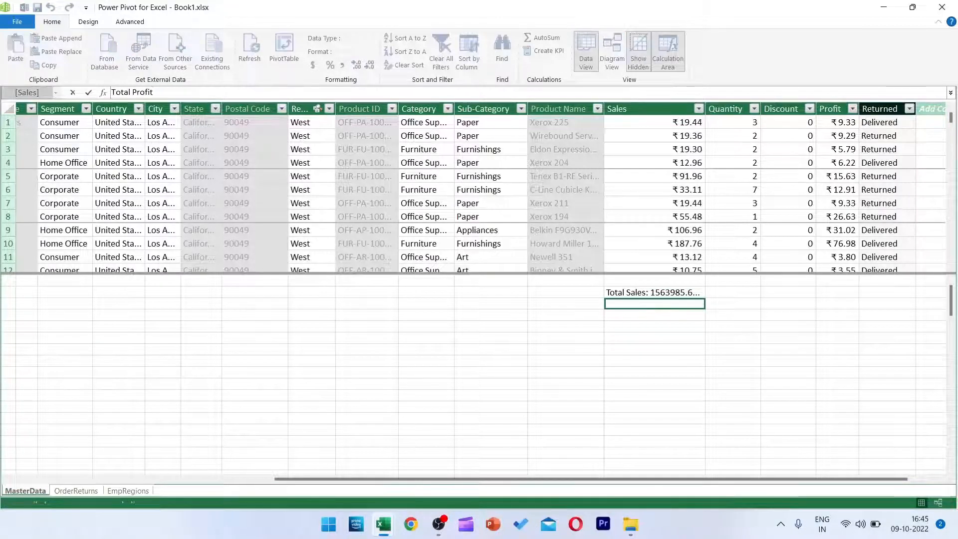
{"action": "type", "text": ":="}
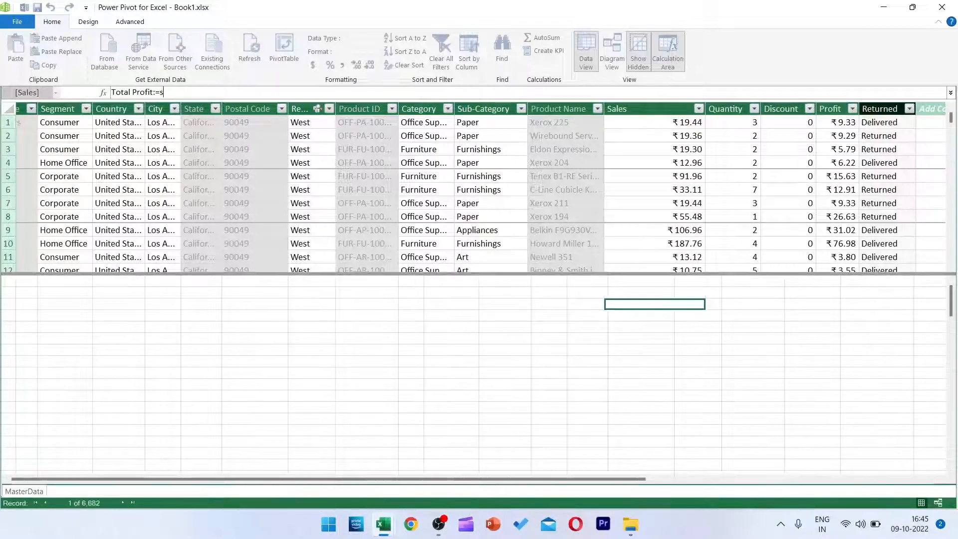
{"action": "type", "text": "sum(MasterData[Profit]"}
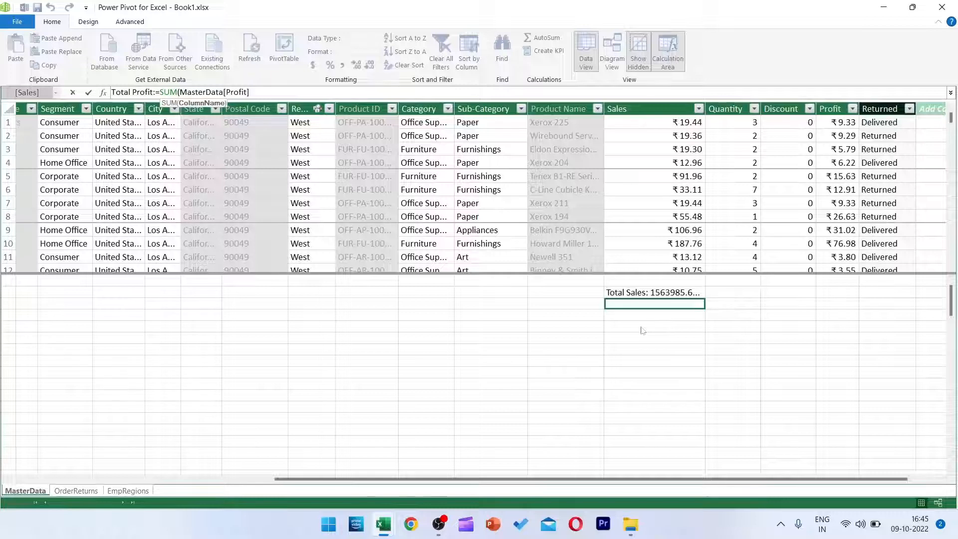
{"action": "type", "text": ")"}
{"action": "key", "text": "Return"}
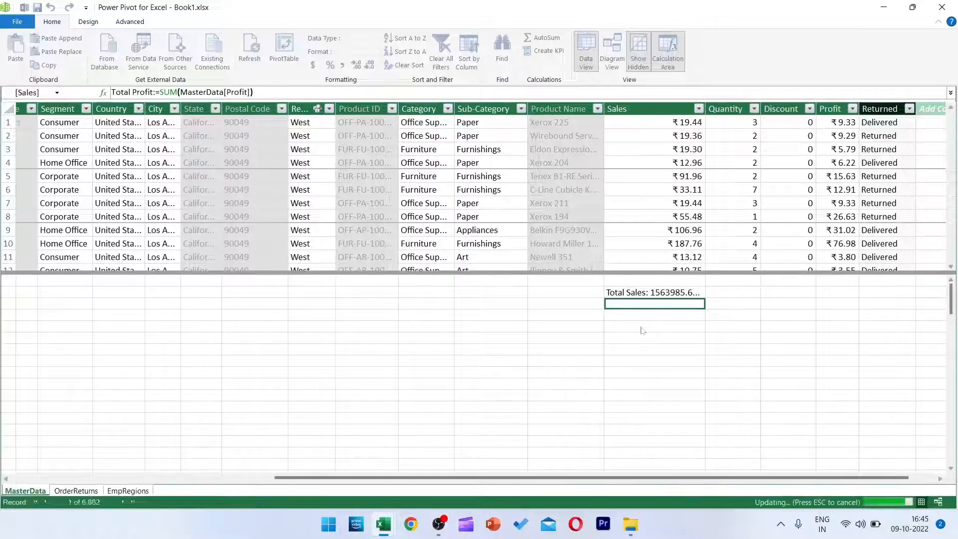
Format the Total Sales and Total Profit measures as decimal numbers with thousands separators and no decimal places.
{"action": "left_click_drag", "start_coordinate": [661, 294], "coordinate": [667, 311]}
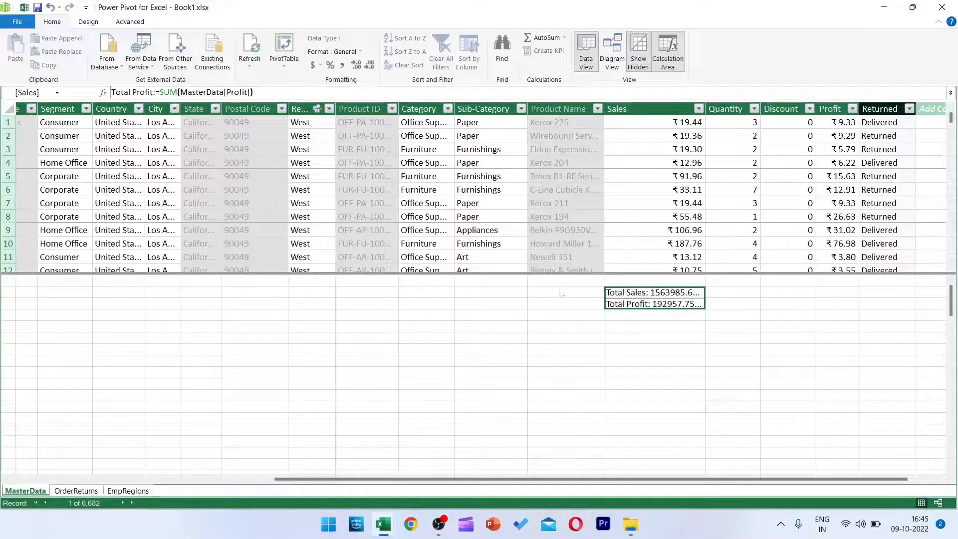
{"action": "left_click", "coordinate": [344, 68]}
{"action": "left_click", "coordinate": [369, 65]}
{"action": "left_click", "coordinate": [369, 65]}
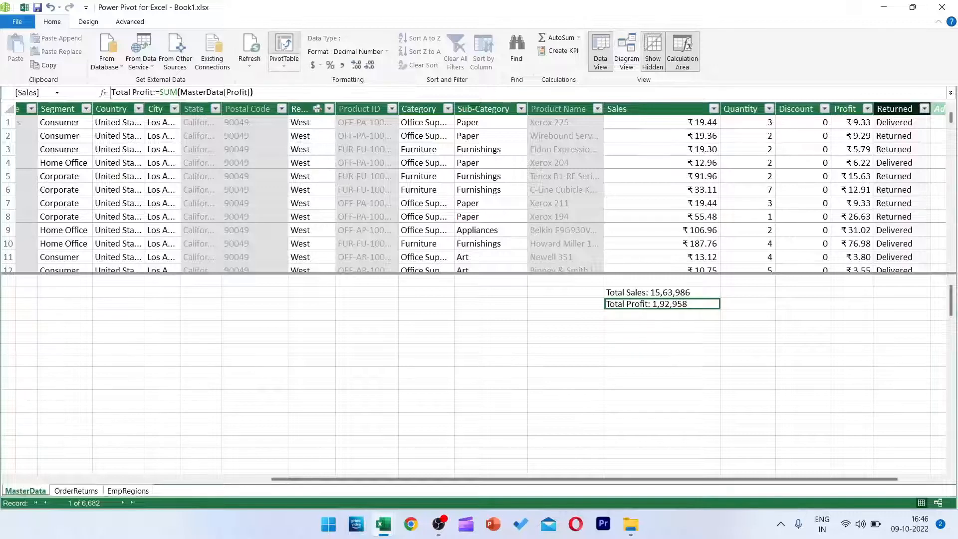
Create a PivotTable from the data model on a new worksheet and display its field list at an enlarged size.
{"action": "left_click", "coordinate": [283, 46]}
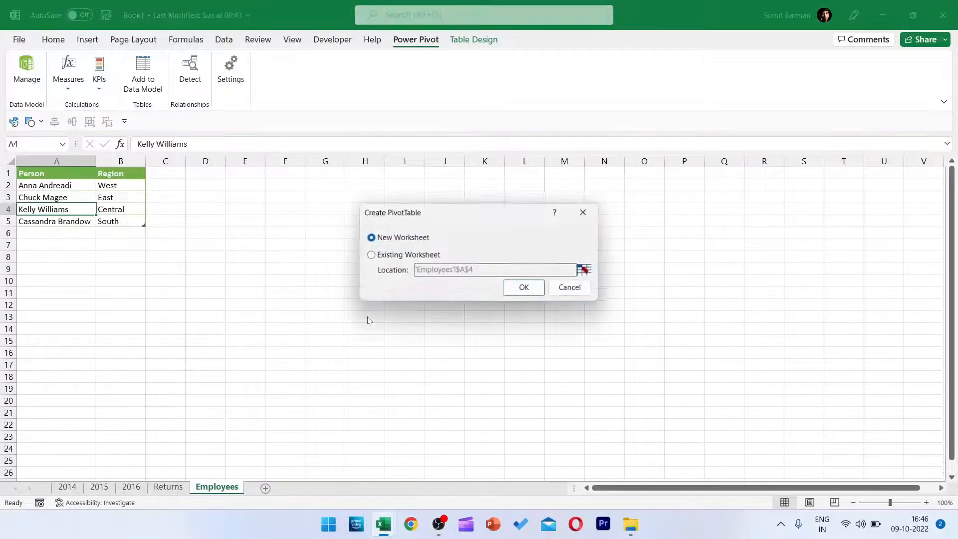
{"action": "left_click", "coordinate": [519, 287]}
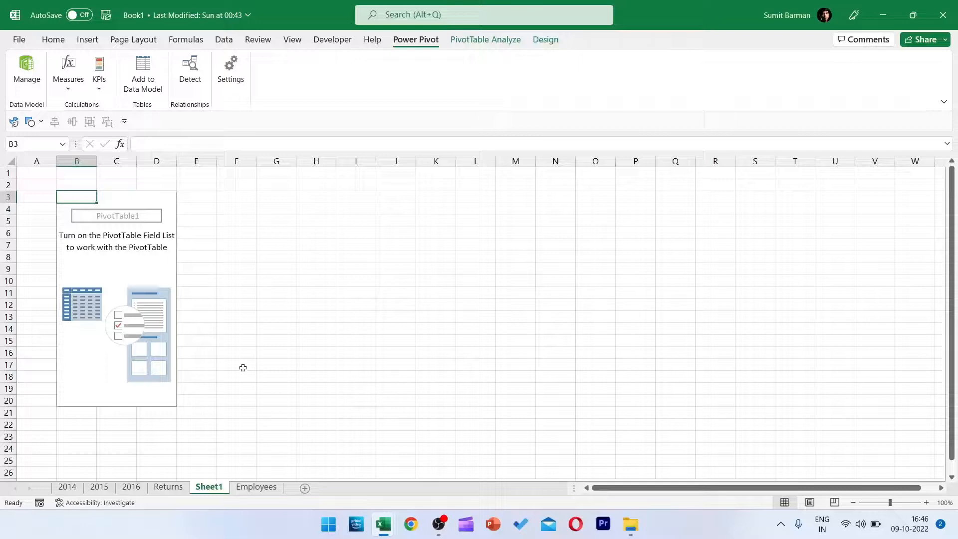
{"action": "left_click", "coordinate": [482, 40]}
{"action": "left_click", "coordinate": [847, 75]}
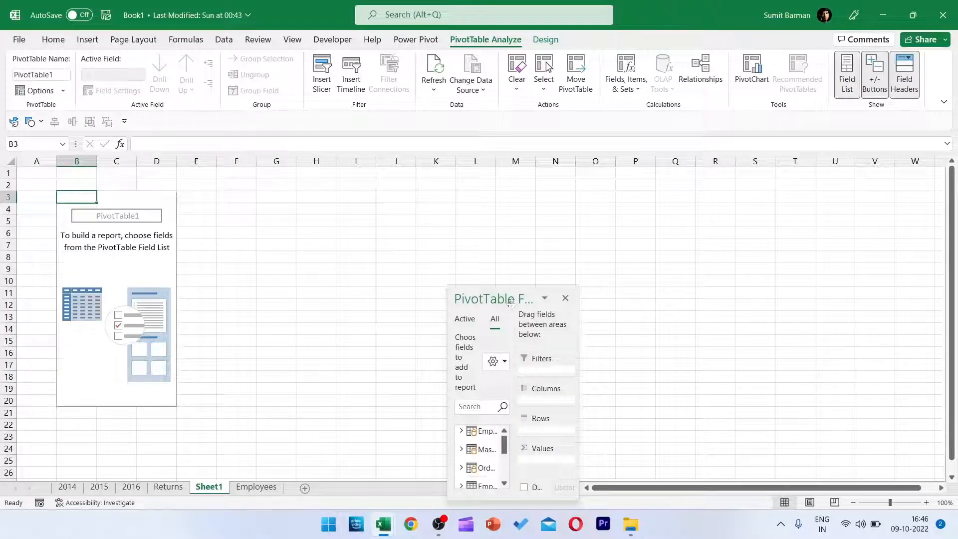
{"action": "left_click_drag", "start_coordinate": [509, 301], "coordinate": [404, 109]}
{"action": "left_click_drag", "start_coordinate": [468, 307], "coordinate": [833, 464]}
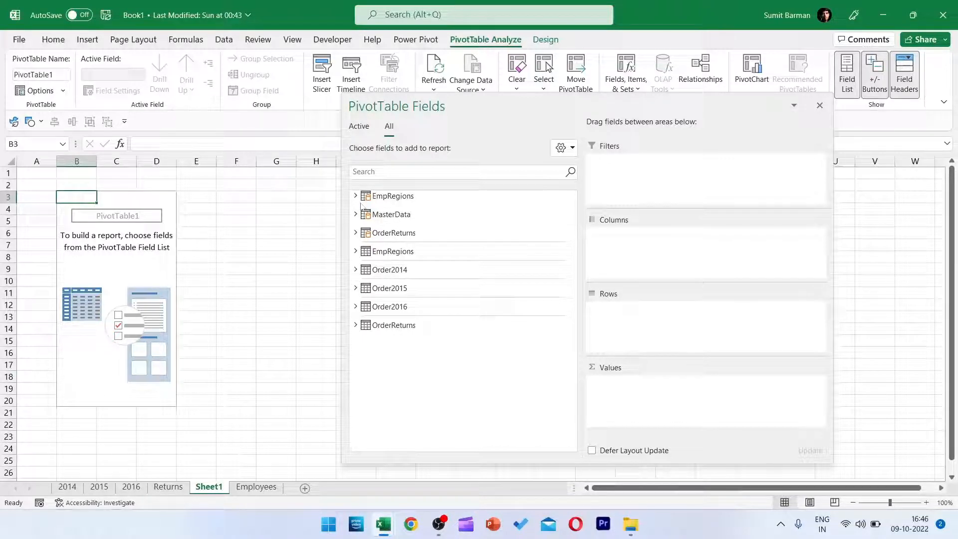
Add Person from EmpRegions to the PivotTable rows and Sales from MasterData to its values.
{"action": "left_click", "coordinate": [355, 196]}
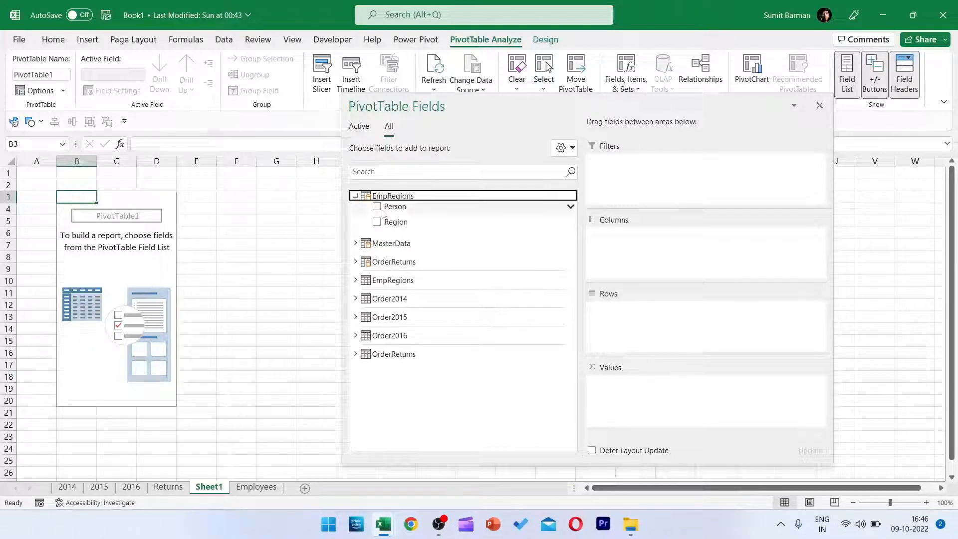
{"action": "left_click_drag", "start_coordinate": [391, 205], "coordinate": [656, 319]}
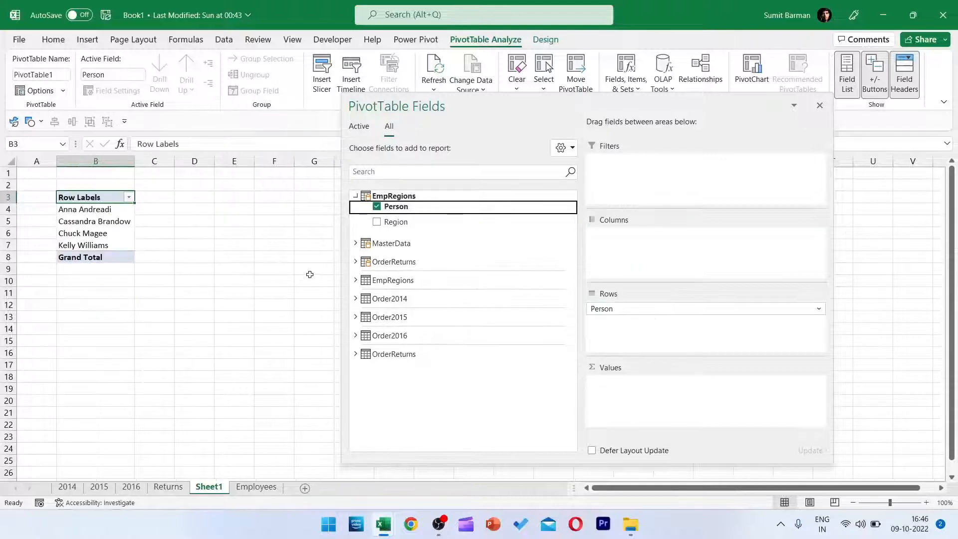
{"action": "left_click", "coordinate": [355, 243]}
{"action": "scroll", "coordinate": [435, 325], "scroll_direction": "down", "scroll_amount": 3}
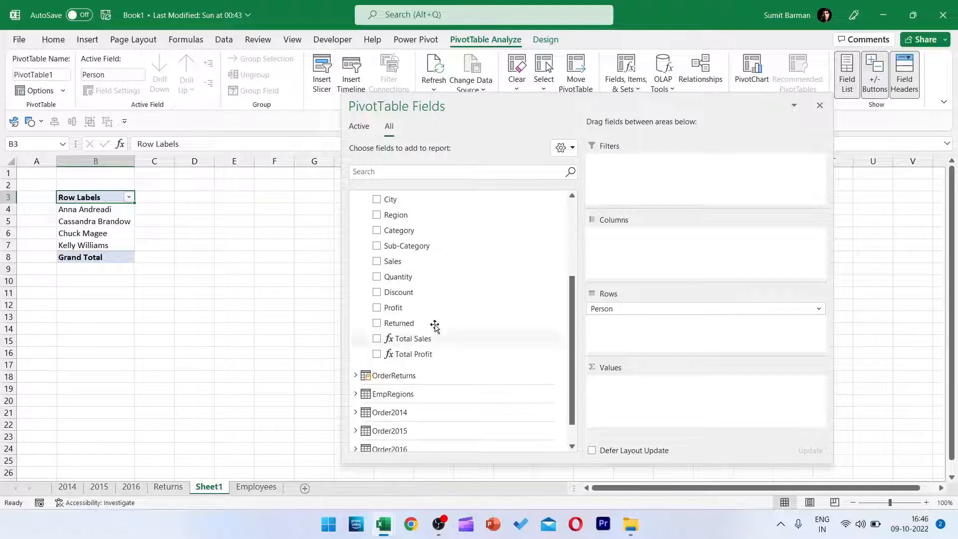
{"action": "left_click_drag", "start_coordinate": [402, 261], "coordinate": [663, 397]}
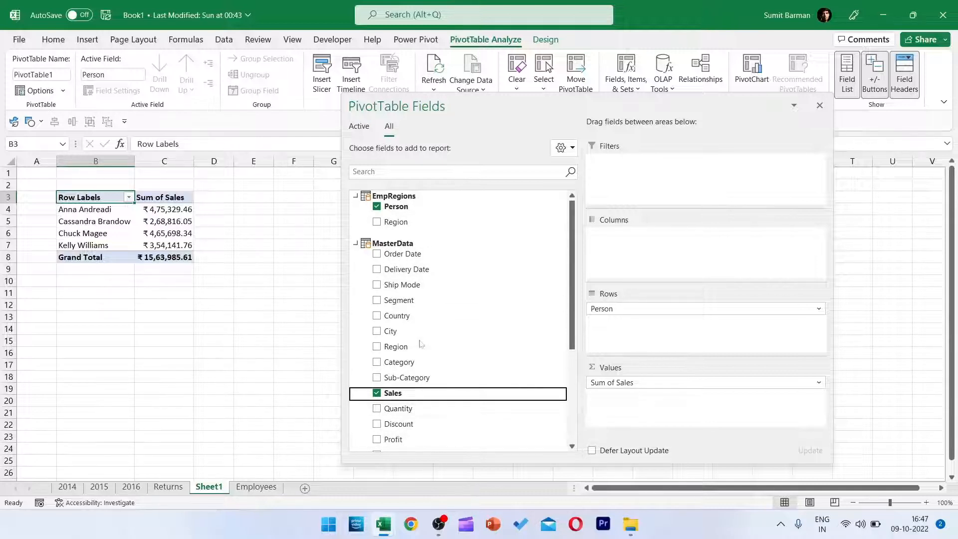
Add the Total Sales measure from MasterData to the PivotTable values alongside Sum of Sales.
{"action": "scroll", "coordinate": [378, 327], "scroll_direction": "down", "scroll_amount": 3}
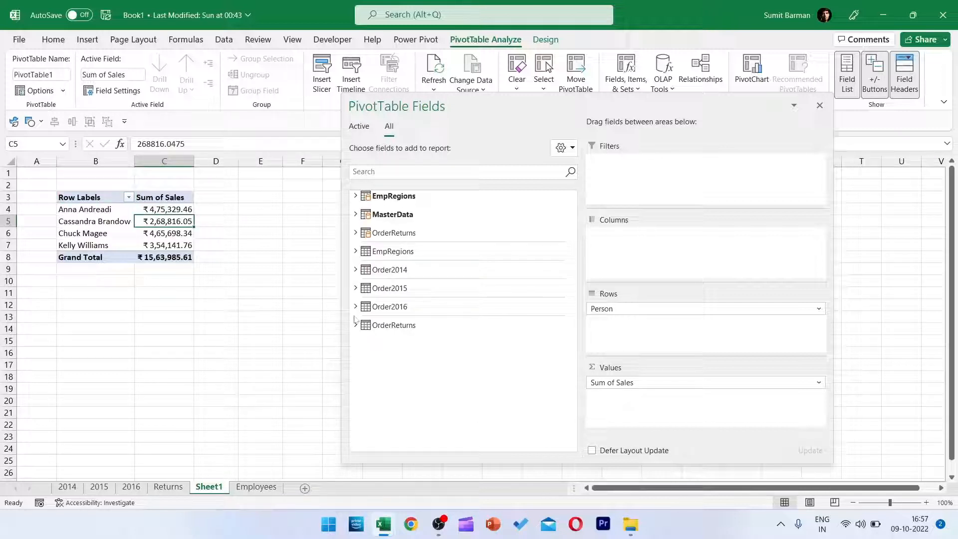
{"action": "left_click", "coordinate": [355, 213]}
{"action": "scroll", "coordinate": [538, 287], "scroll_direction": "down", "scroll_amount": 3}
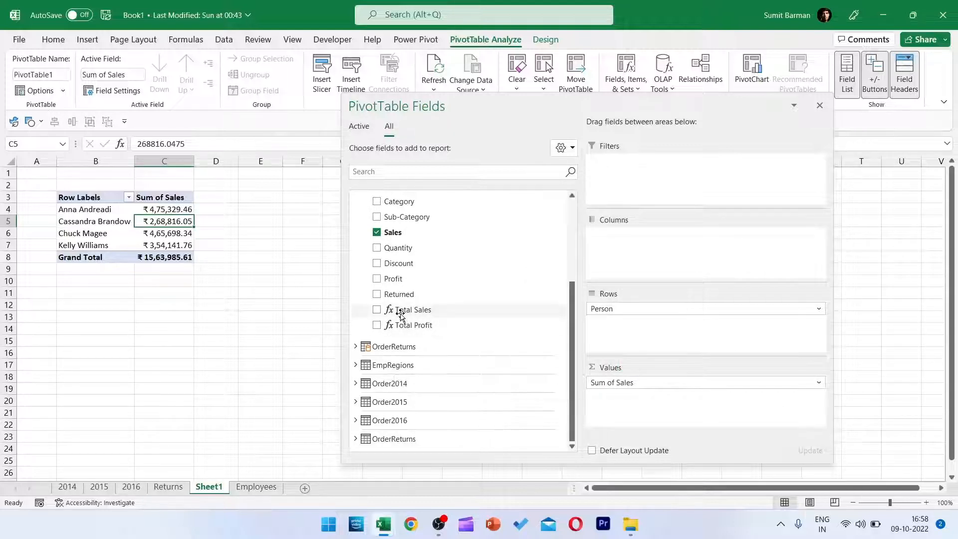
{"action": "left_click_drag", "start_coordinate": [400, 314], "coordinate": [648, 399]}
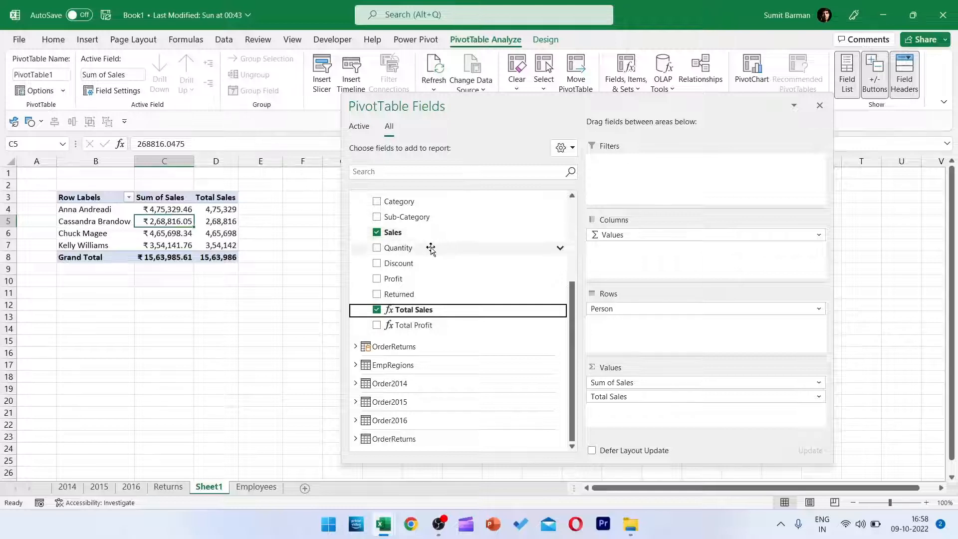
Change the Sales value field's summary calculation to Count in the PivotTable.
{"action": "scroll", "coordinate": [429, 250], "scroll_direction": "up", "scroll_amount": 3}
{"action": "scroll", "coordinate": [493, 395], "scroll_direction": "down", "scroll_amount": 3}
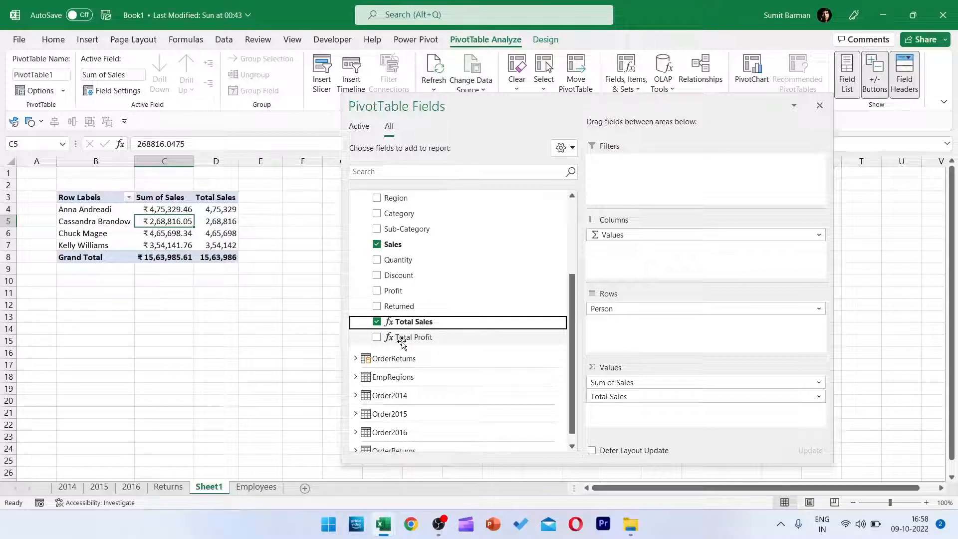
{"action": "scroll", "coordinate": [402, 342], "scroll_direction": "up", "scroll_amount": 3}
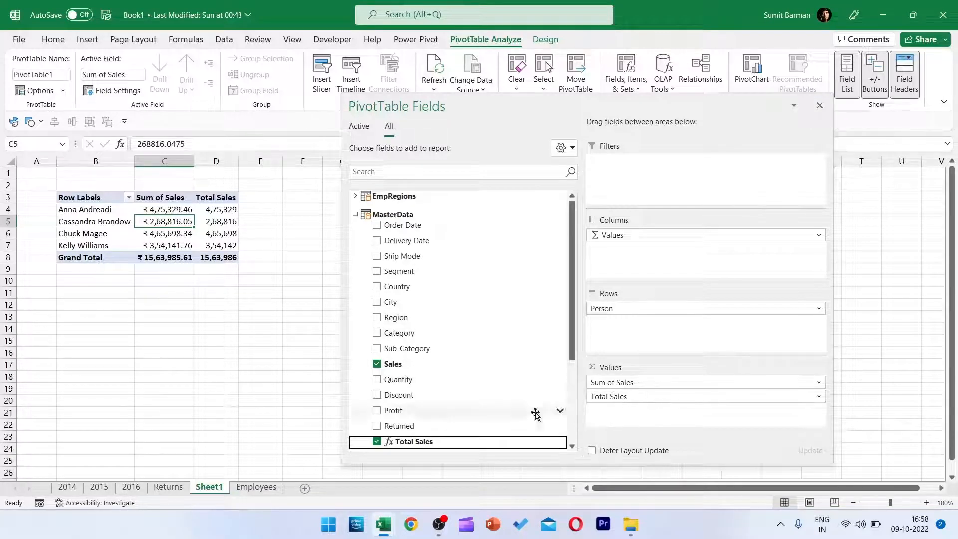
{"action": "left_click", "coordinate": [689, 383]}
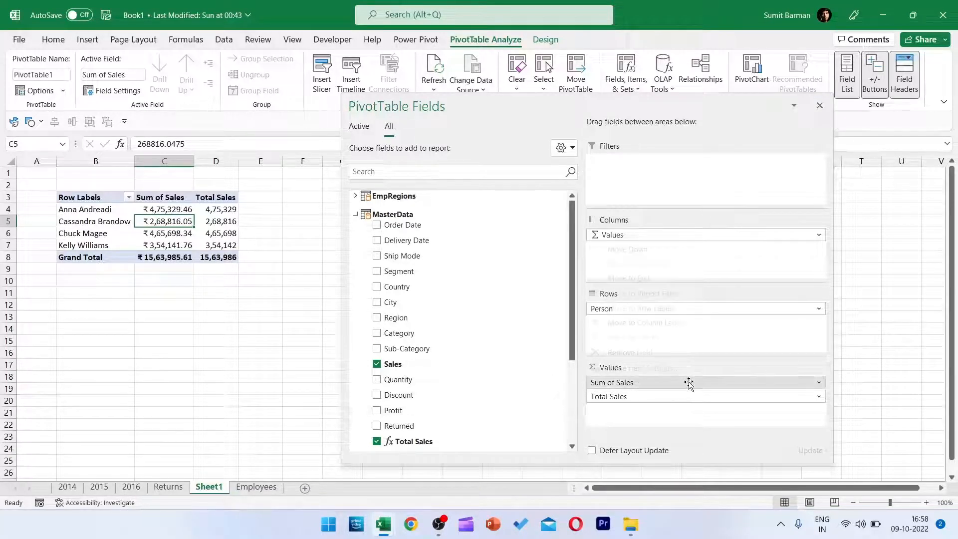
{"action": "left_click", "coordinate": [623, 371]}
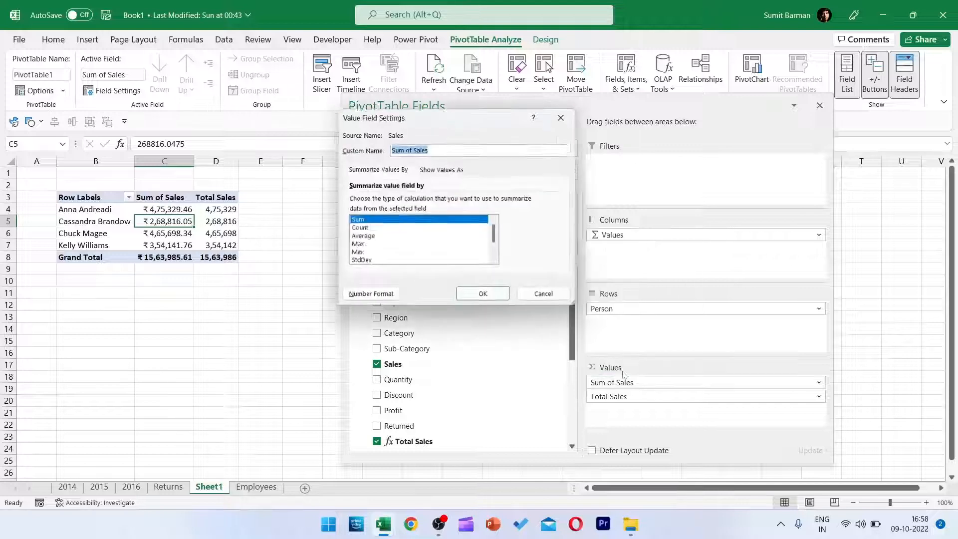
{"action": "left_click", "coordinate": [357, 229]}
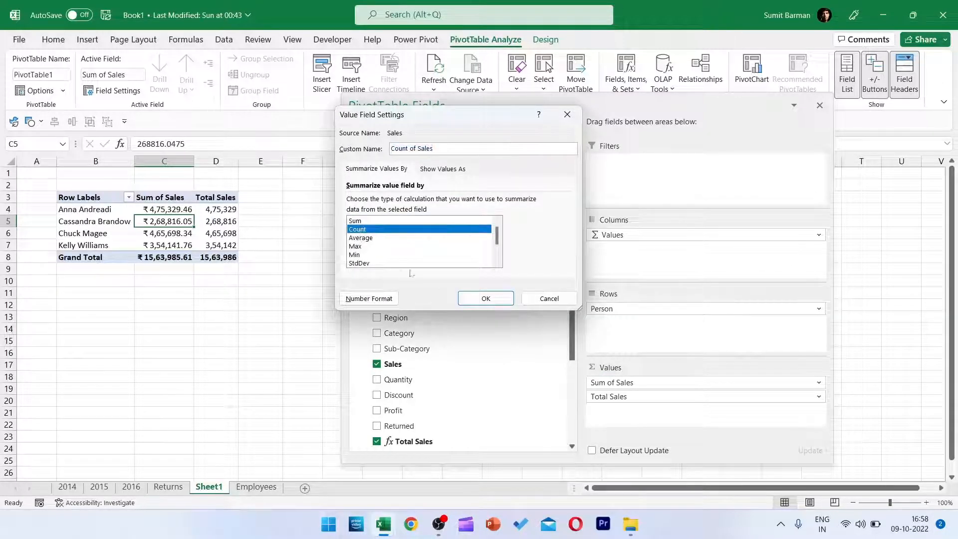
{"action": "left_click", "coordinate": [485, 299]}
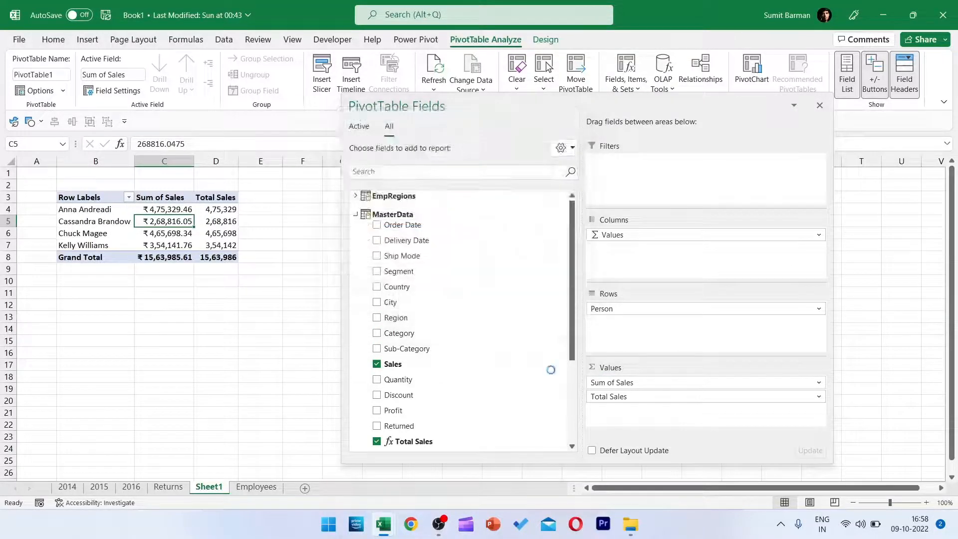
Change the Sales value field's summary calculation to Average in the PivotTable.
{"action": "left_click", "coordinate": [621, 382]}
{"action": "left_click", "coordinate": [616, 371]}
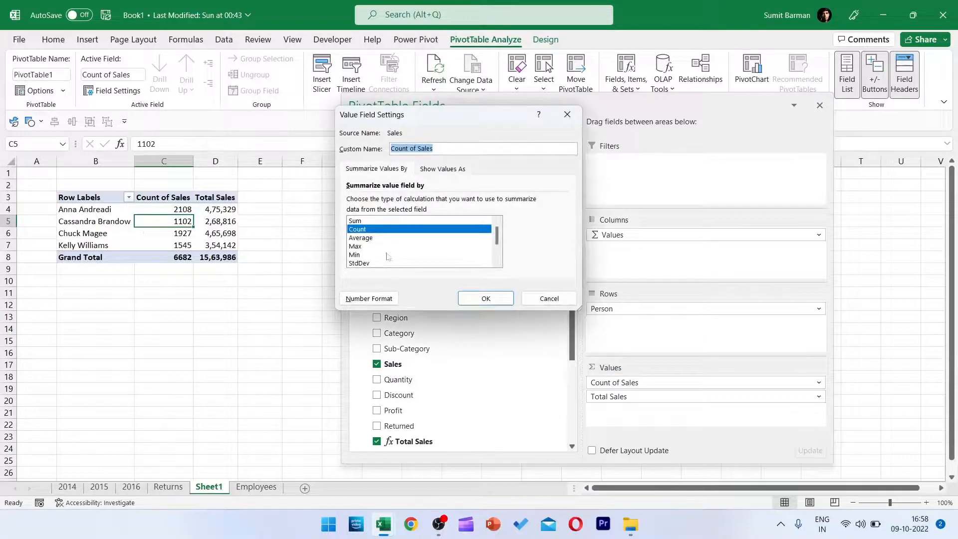
{"action": "left_click", "coordinate": [382, 238]}
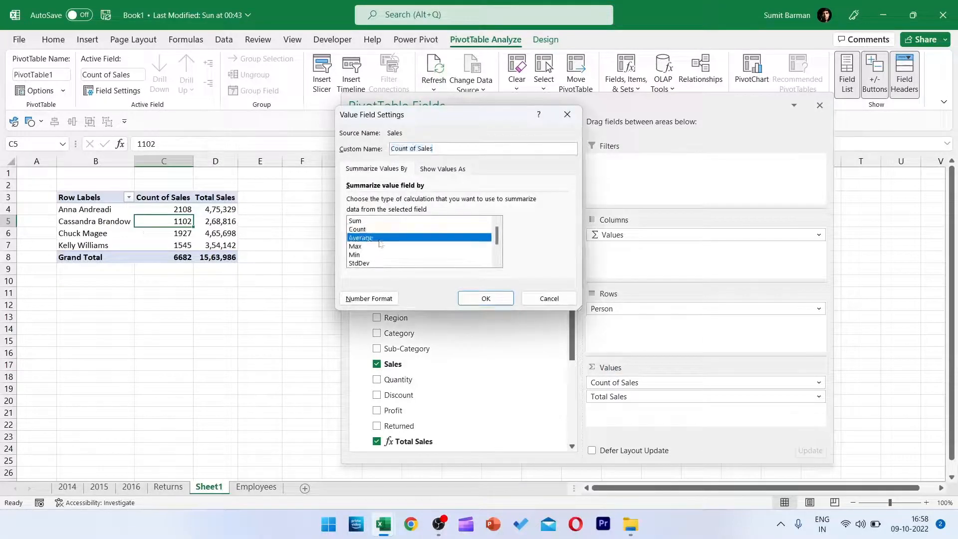
{"action": "left_click", "coordinate": [485, 298]}
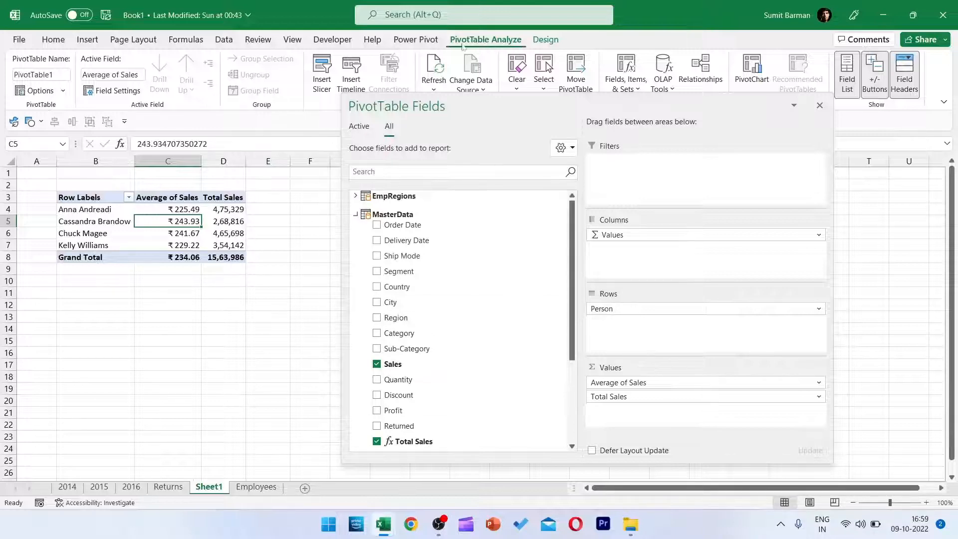
Open the Power Pivot data model with implicit measures shown, and compare Sum of Sales with the explicit Total Sales and Total Profit measures.
{"action": "left_click", "coordinate": [415, 39]}
{"action": "left_click", "coordinate": [29, 75]}
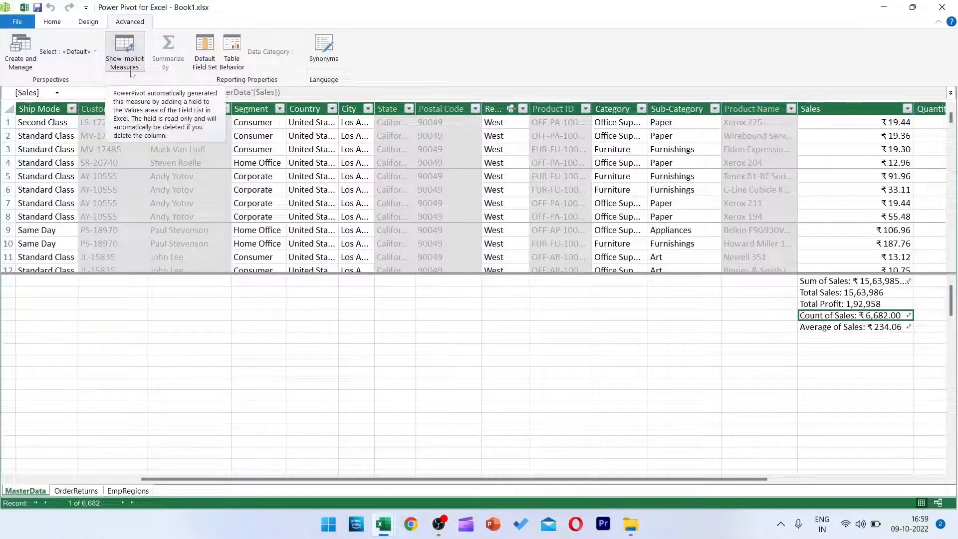
{"action": "left_click", "coordinate": [817, 283]}
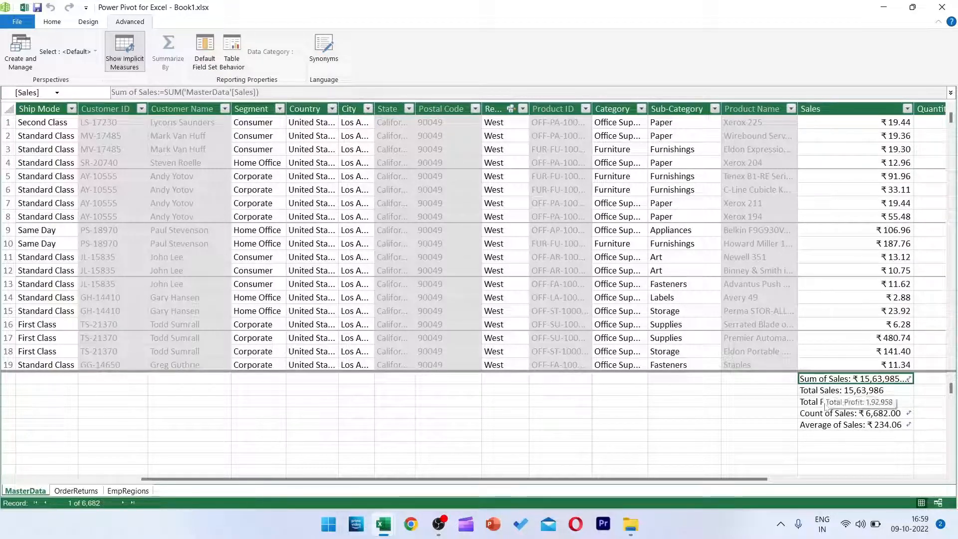
{"action": "right_click", "coordinate": [826, 384]}
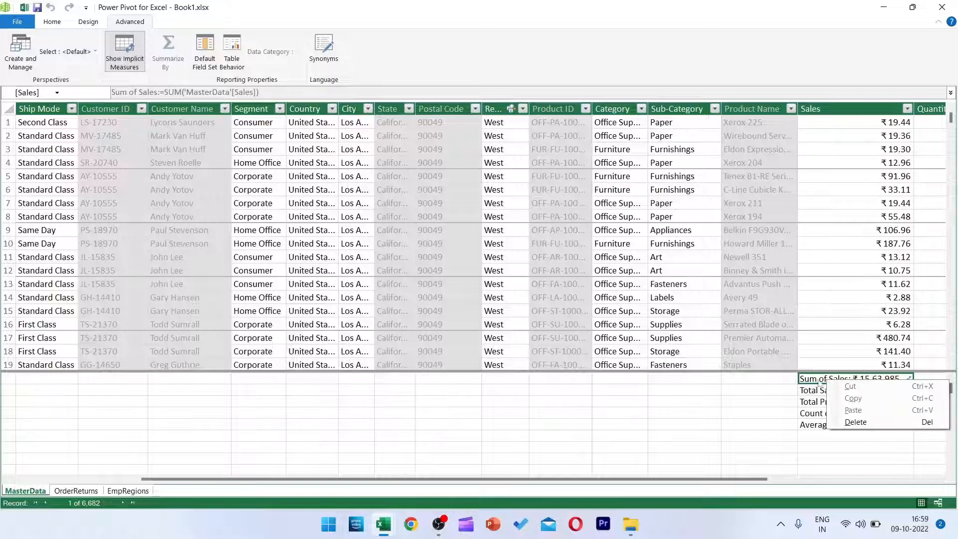
{"action": "left_click", "coordinate": [810, 382]}
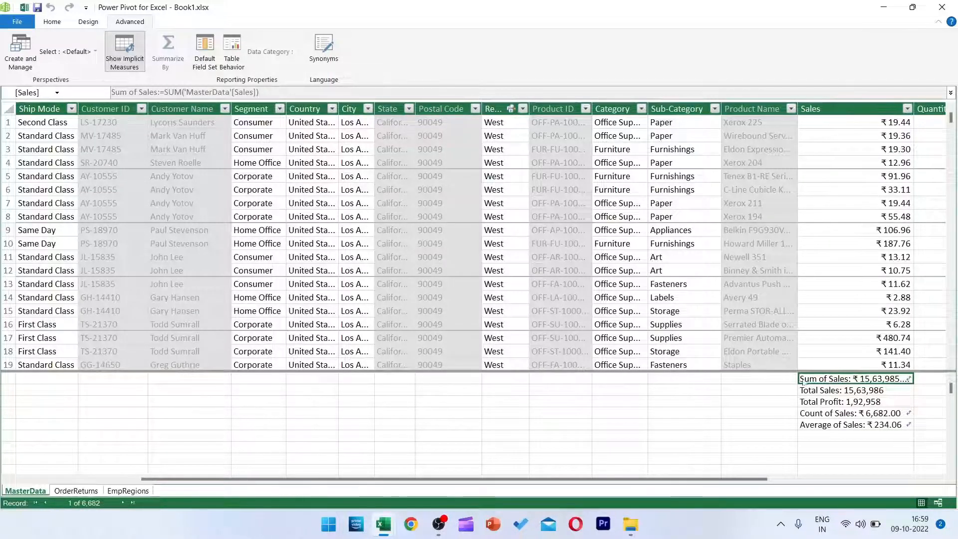
{"action": "left_click", "coordinate": [816, 392]}
{"action": "left_click_drag", "start_coordinate": [817, 391], "coordinate": [817, 402]}
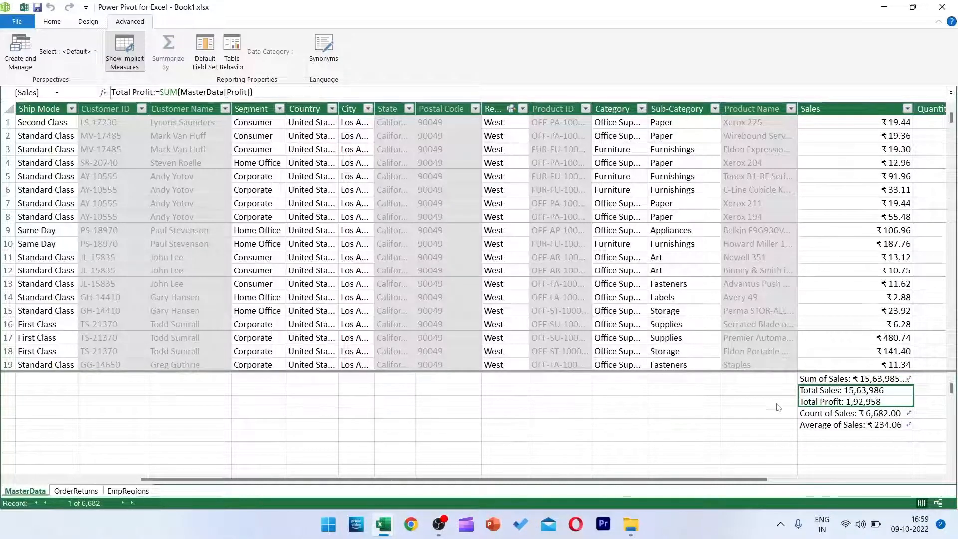
{"action": "left_click", "coordinate": [819, 379]}
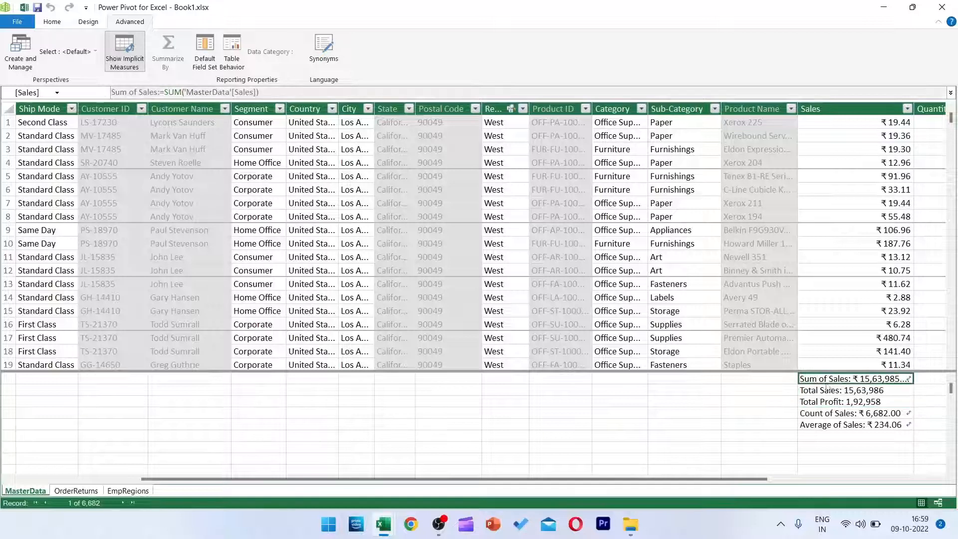
Delete the implicit Sum of Sales, Count of Sales and Average of Sales measures from the MasterData calculation area.
{"action": "left_click_drag", "start_coordinate": [841, 414], "coordinate": [843, 428]}
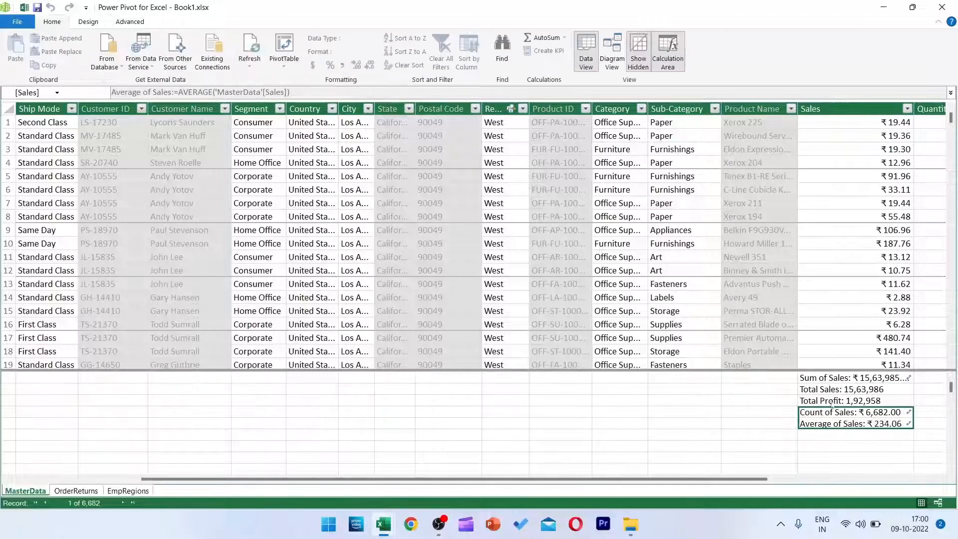
{"action": "right_click", "coordinate": [836, 419]}
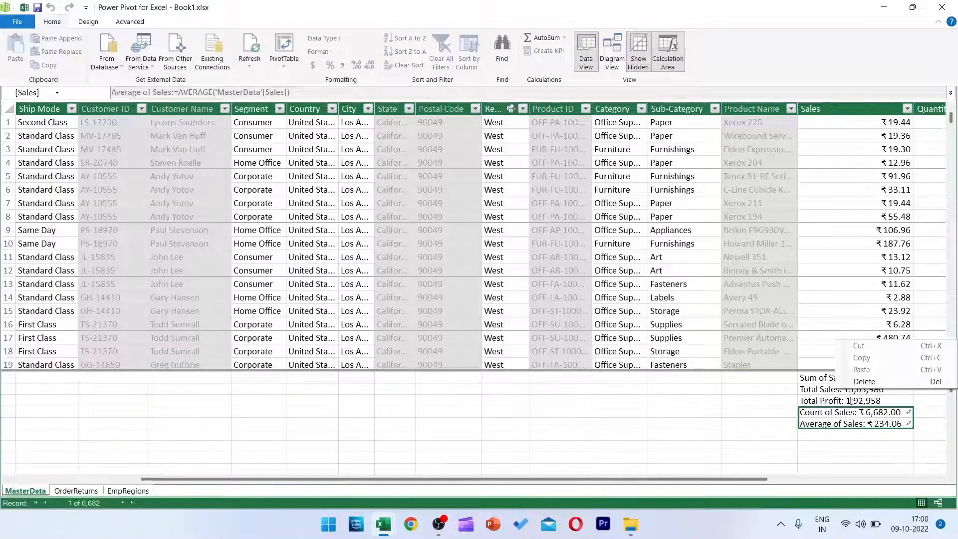
{"action": "left_click", "coordinate": [865, 381]}
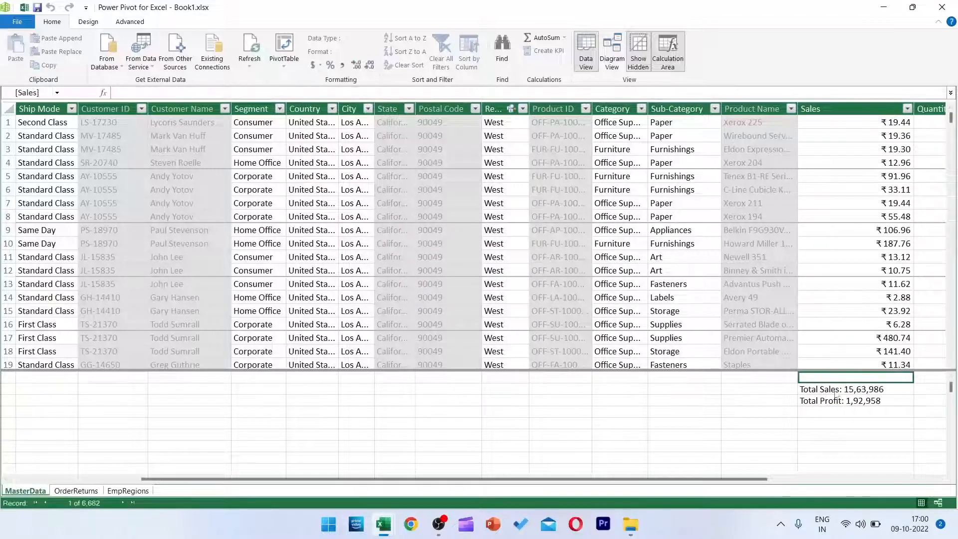
Check the explicit Total Sales and Total Profit measures in the data model, close it, and look them up in the PivotTable field list.
{"action": "left_click_drag", "start_coordinate": [836, 392], "coordinate": [836, 403]}
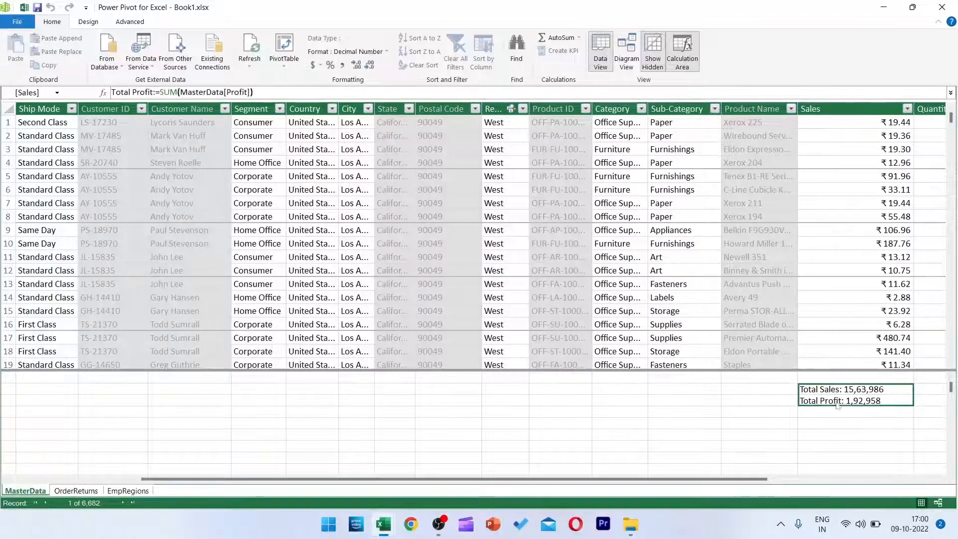
{"action": "left_click", "coordinate": [942, 6]}
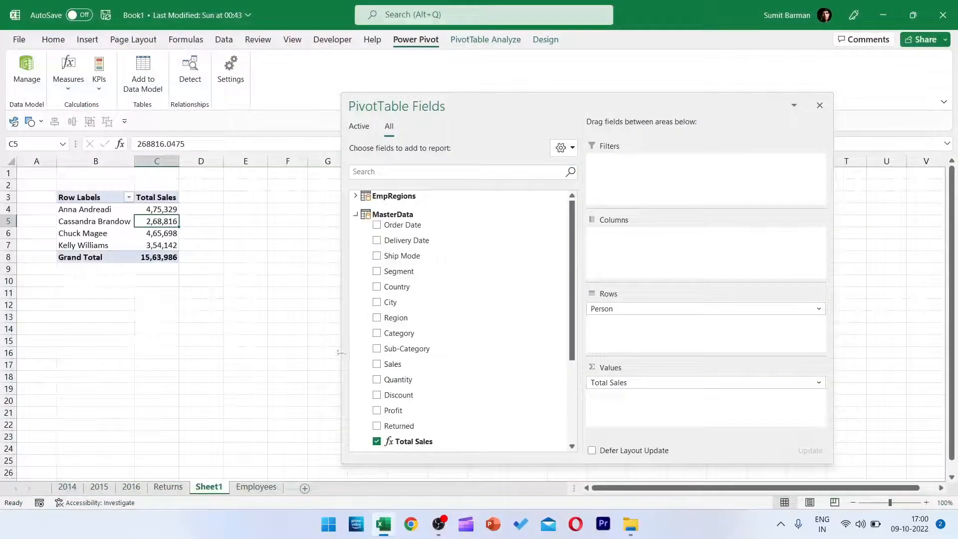
{"action": "scroll", "coordinate": [447, 400], "scroll_direction": "down", "scroll_amount": 4}
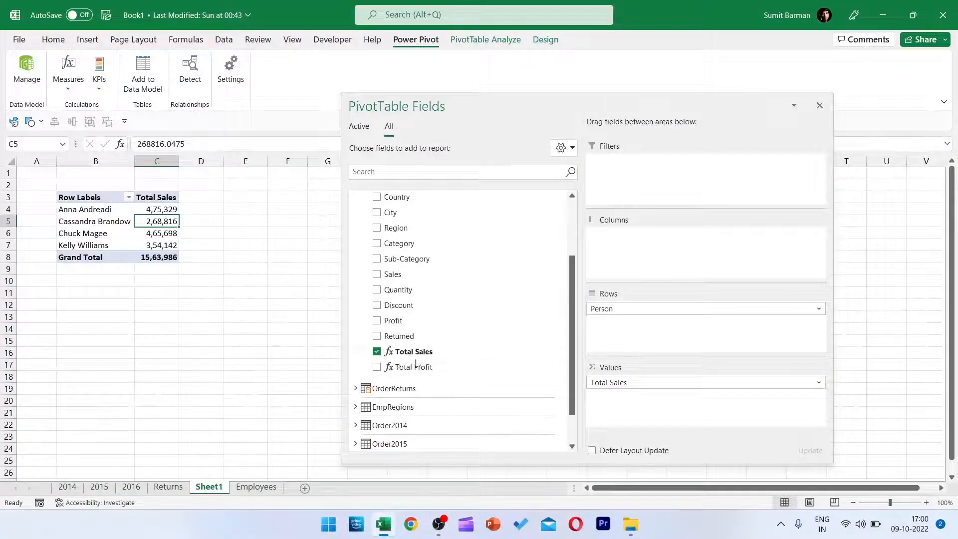
{"action": "scroll", "coordinate": [424, 344], "scroll_direction": "up", "scroll_amount": 1}
Show the PivotTable of Total Sales by Person in tabular form.
{"action": "left_click", "coordinate": [104, 221]}
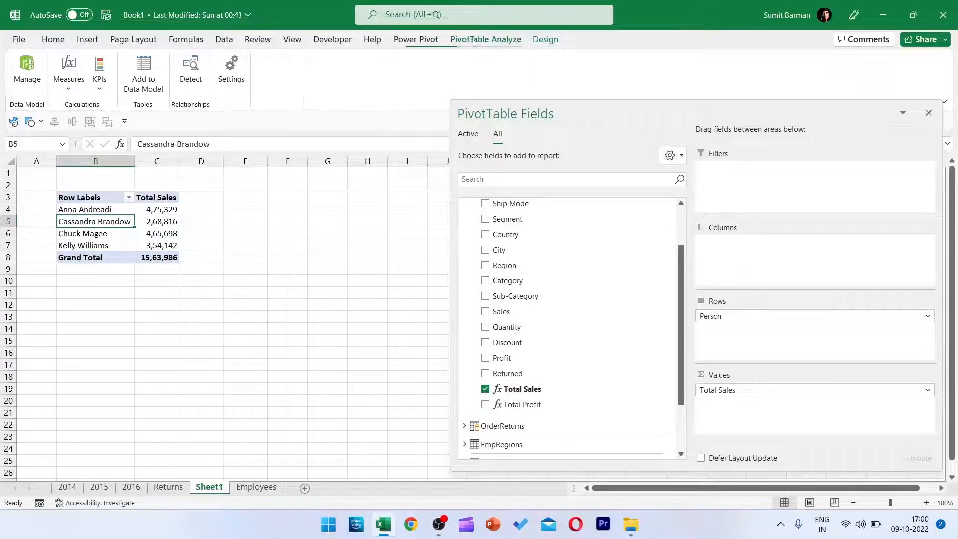
{"action": "left_click", "coordinate": [545, 39]}
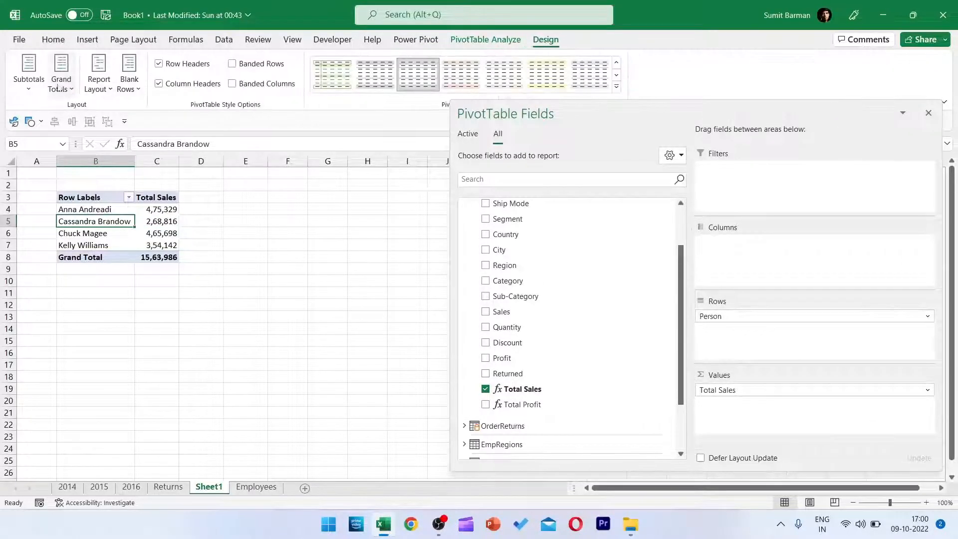
{"action": "left_click", "coordinate": [98, 88]}
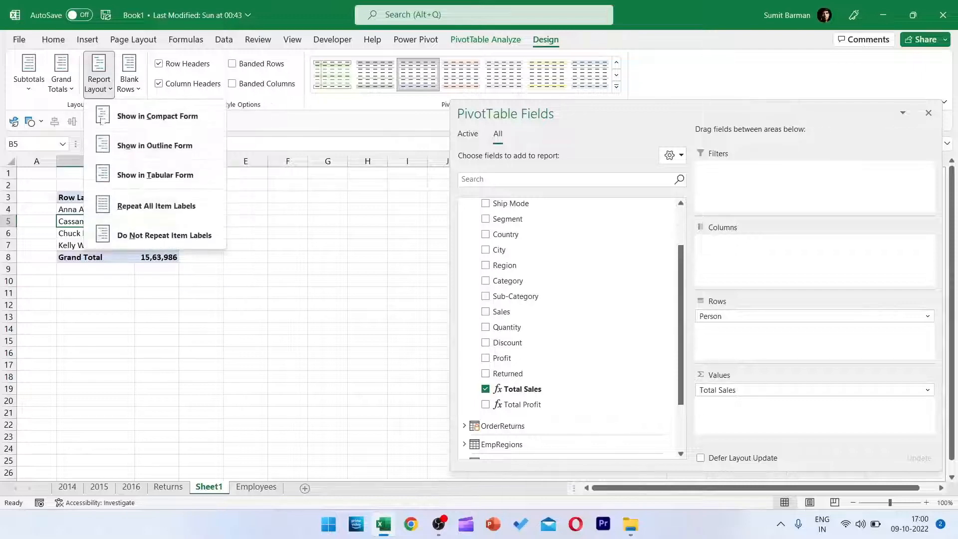
{"action": "left_click", "coordinate": [141, 182]}
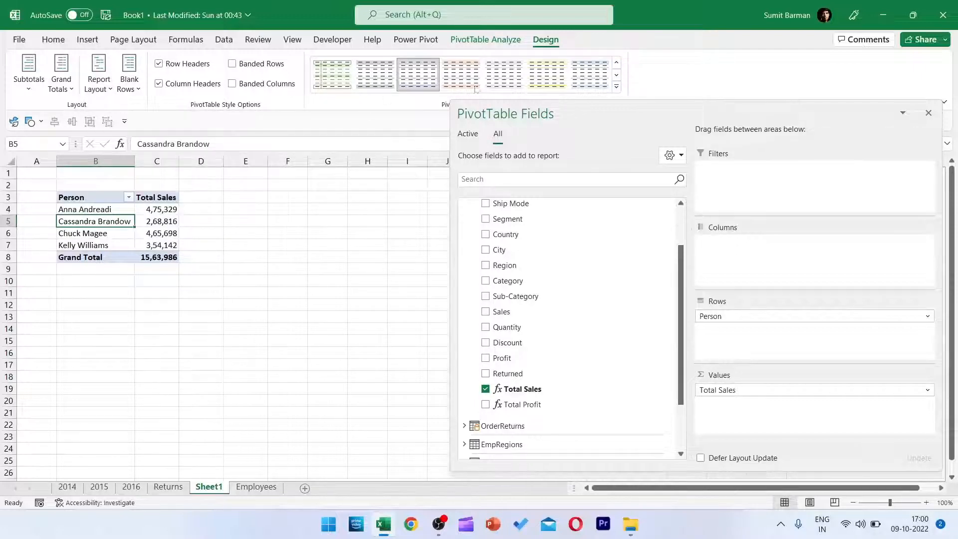
Apply a PivotTable style with a dark grey header row to the Total Sales by Person table.
{"action": "left_click", "coordinate": [616, 86]}
{"action": "left_click", "coordinate": [331, 293]}
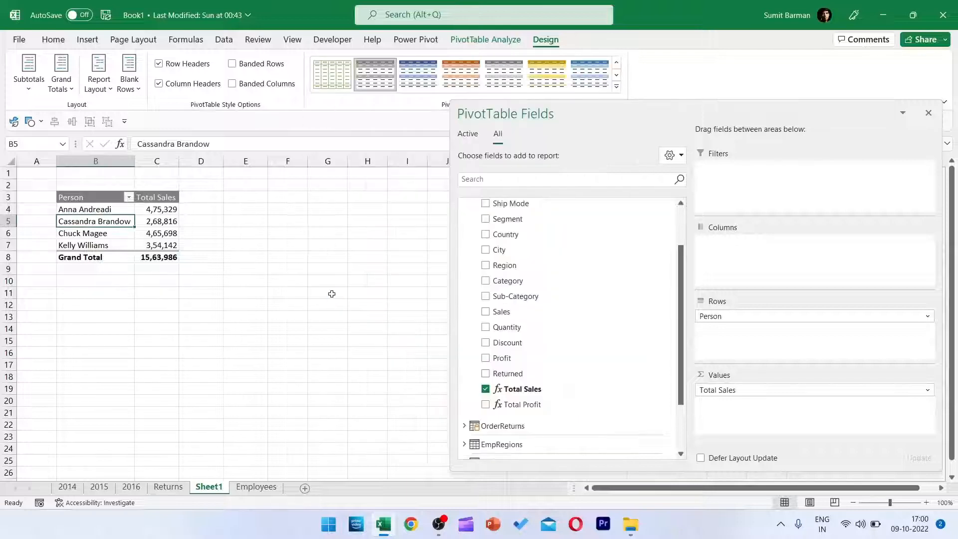
{"action": "left_click", "coordinate": [163, 223]}
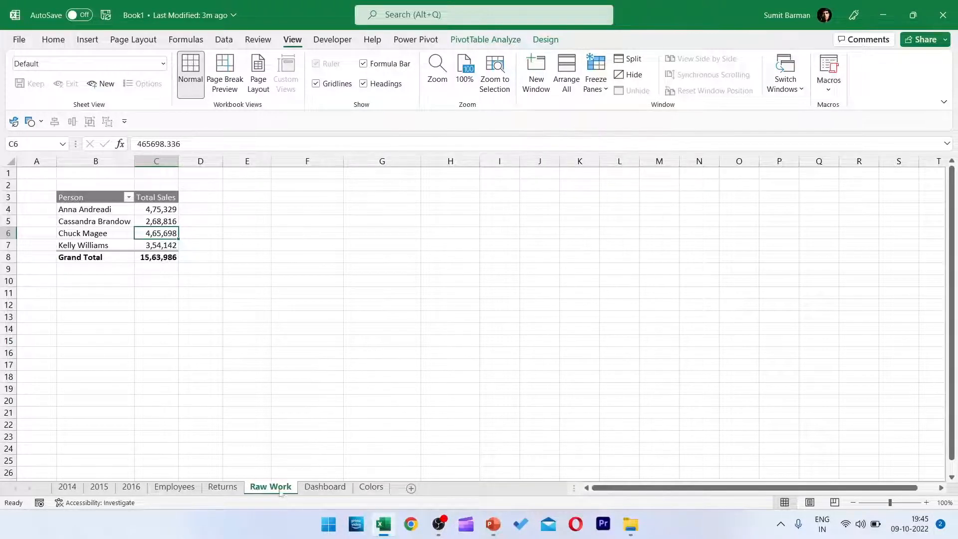
Look over the empty Dashboard sheet and the four colour swatches with their hex codes on the Colors sheet.
{"action": "left_click", "coordinate": [325, 490]}
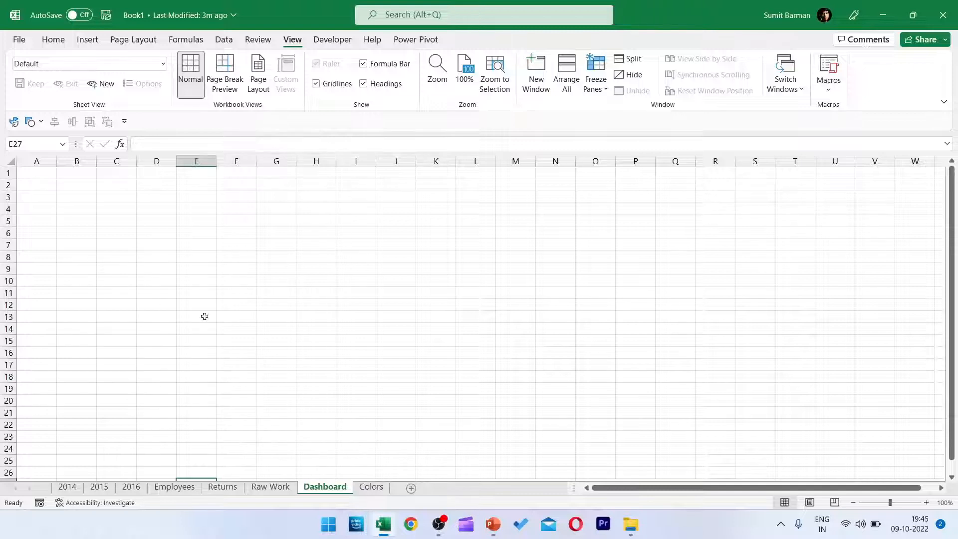
{"action": "left_click", "coordinate": [372, 487]}
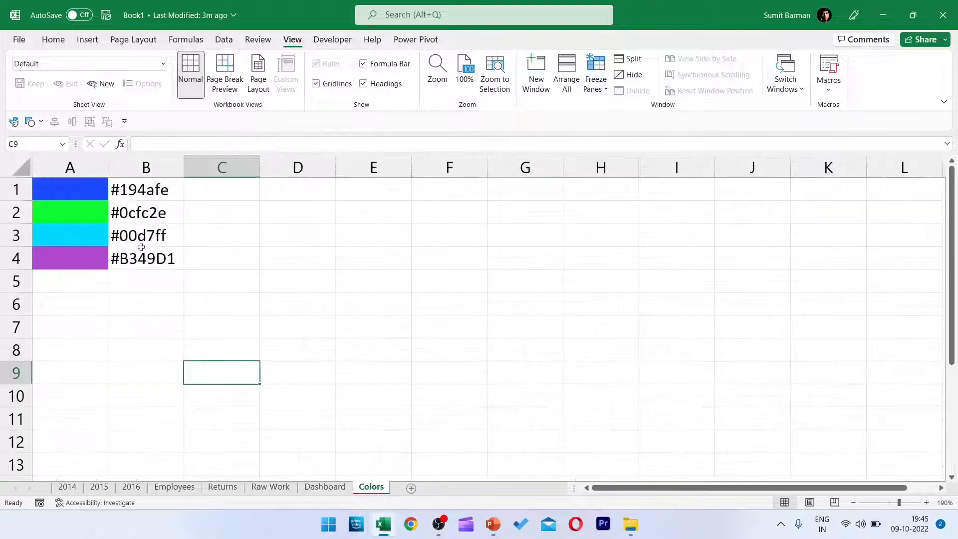
{"action": "left_click_drag", "start_coordinate": [94, 195], "coordinate": [135, 264]}
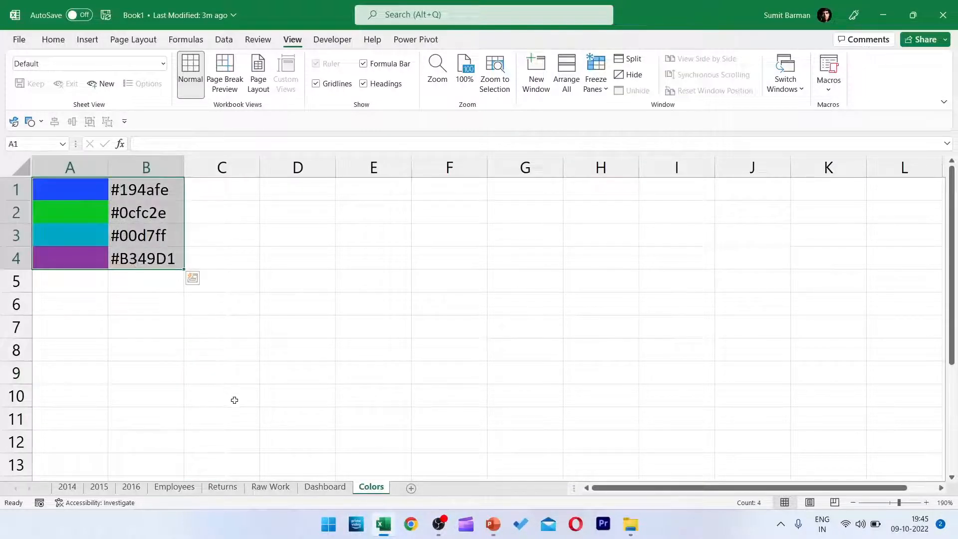
{"action": "left_click", "coordinate": [136, 254]}
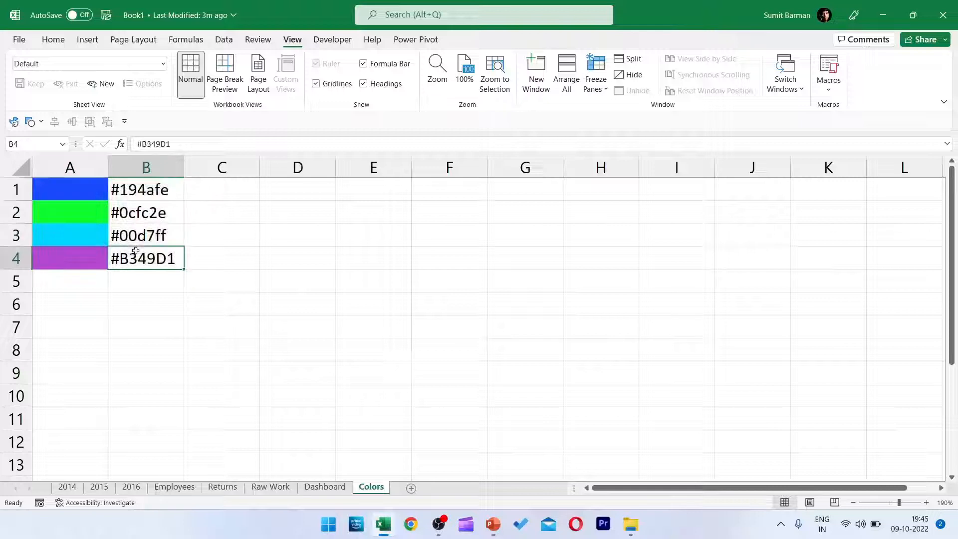
{"action": "left_click", "coordinate": [83, 281]}
{"action": "left_click_drag", "start_coordinate": [86, 186], "coordinate": [128, 288]}
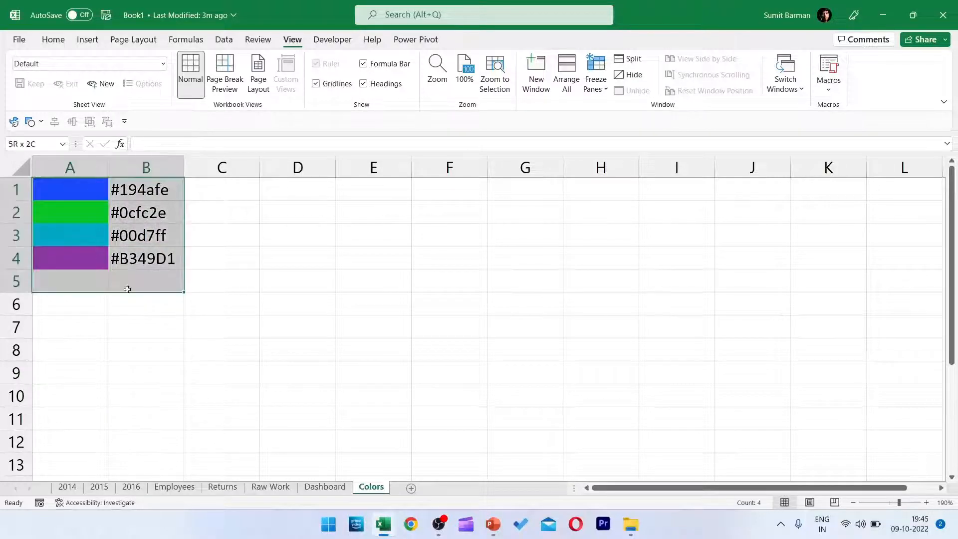
{"action": "left_click", "coordinate": [160, 258]}
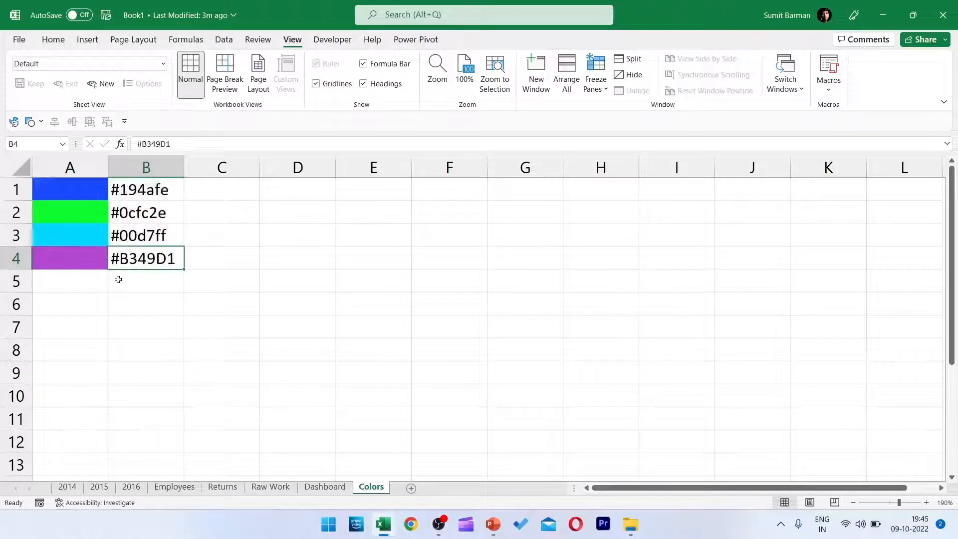
Turn off the gridlines on the Dashboard sheet.
{"action": "left_click", "coordinate": [325, 487]}
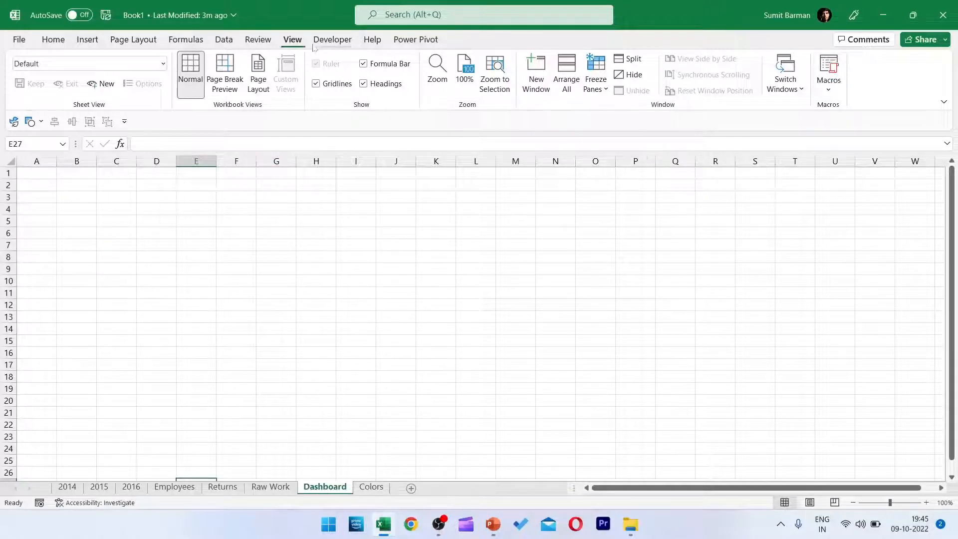
{"action": "left_click", "coordinate": [316, 83]}
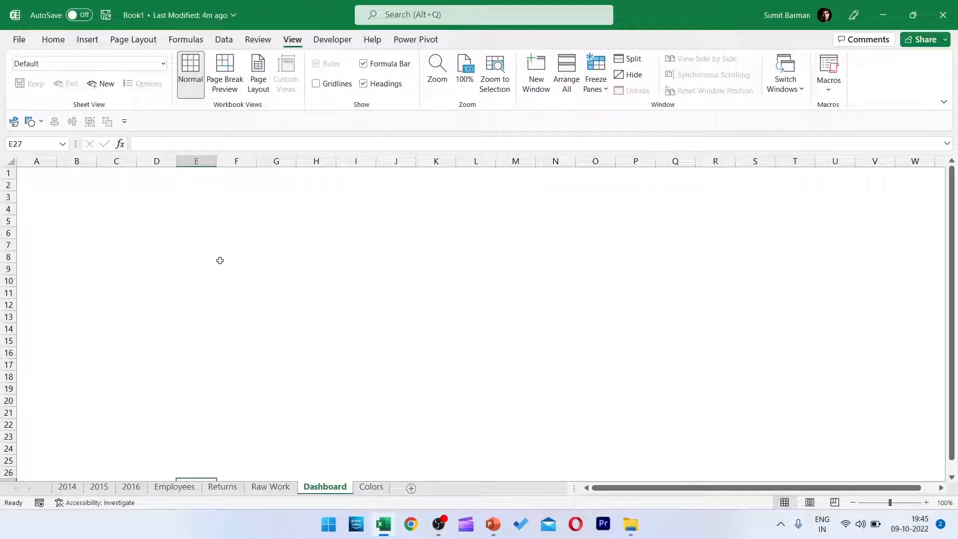
Switch to the blank slide in PowerPoint and browse the clipboard history to the city skyline picture.
{"action": "left_click", "coordinate": [501, 522]}
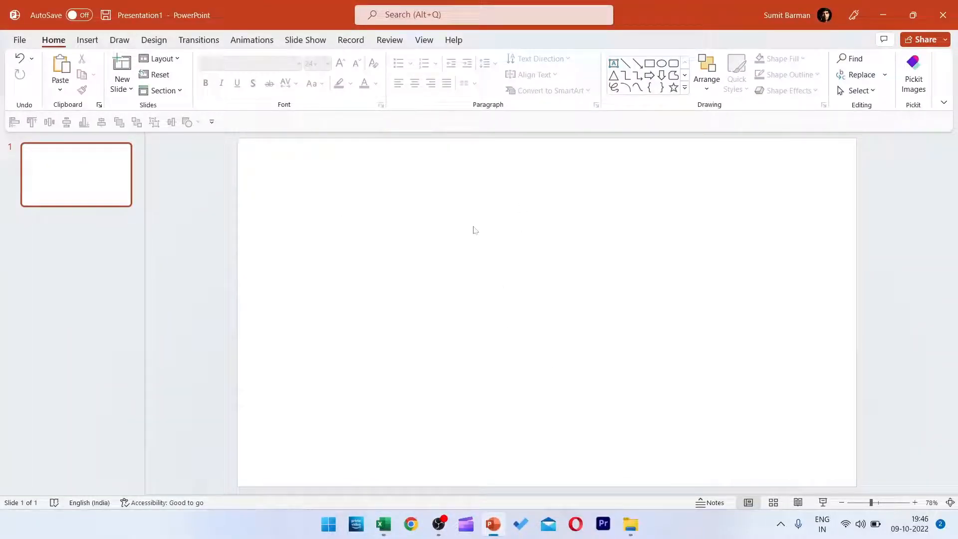
{"action": "key", "text": "super+v"}
{"action": "scroll", "coordinate": [792, 372], "scroll_direction": "down", "scroll_amount": 3}
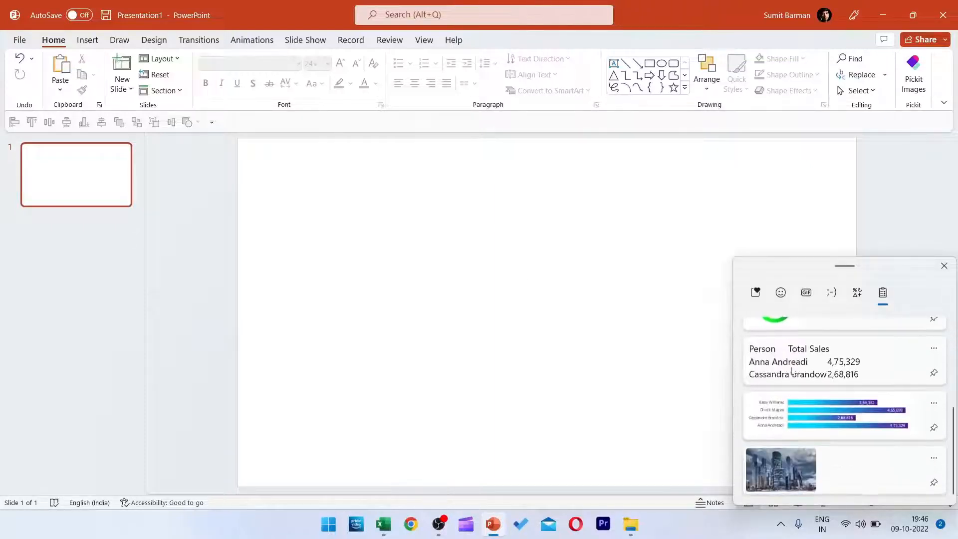
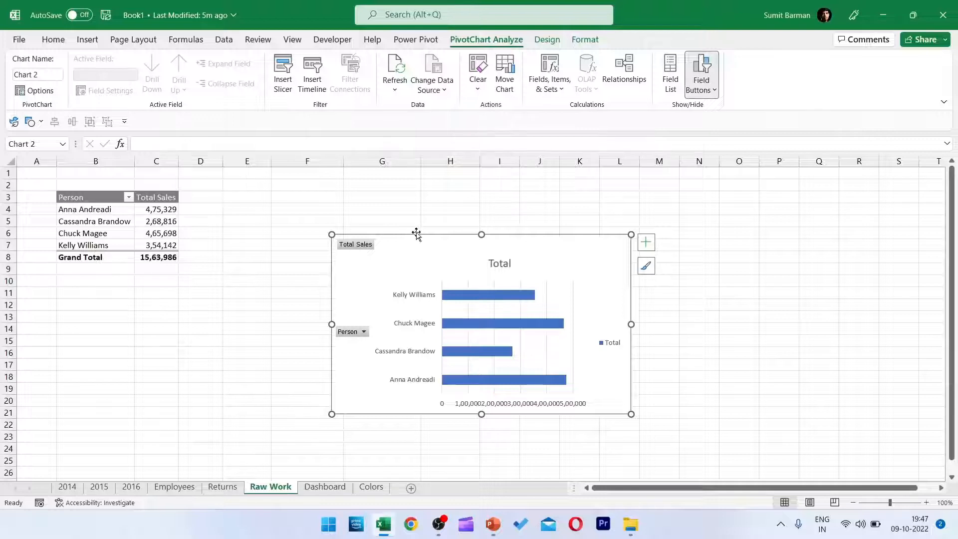
Strip the bar PivotChart of its field buttons, value axis, legend, title and gridlines.
{"action": "left_click", "coordinate": [700, 64]}
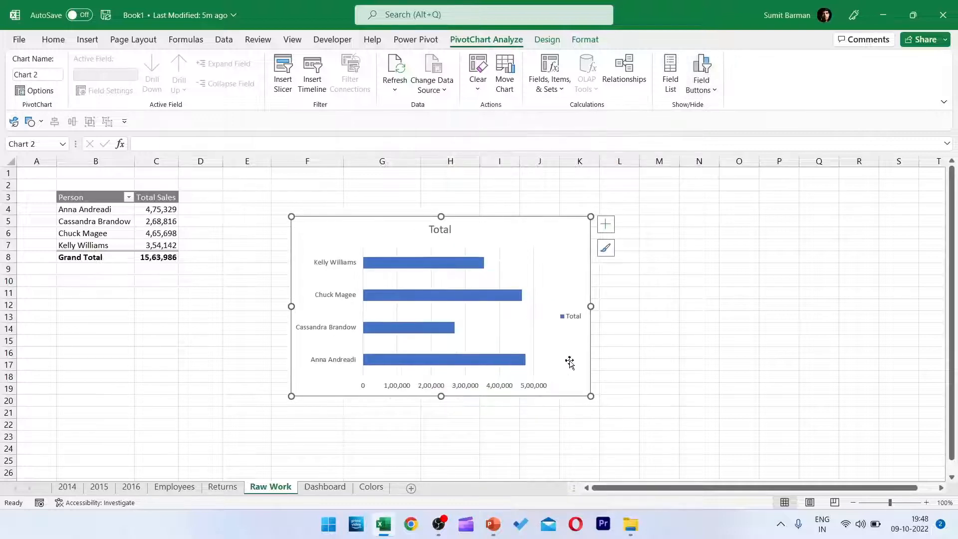
{"action": "left_click", "coordinate": [476, 387]}
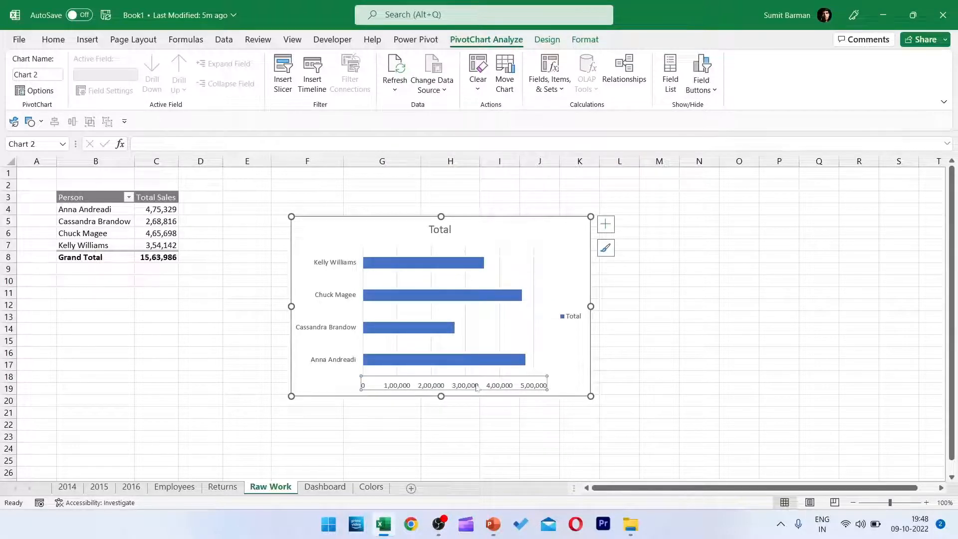
{"action": "key", "text": "Delete"}
{"action": "left_click", "coordinate": [583, 321]}
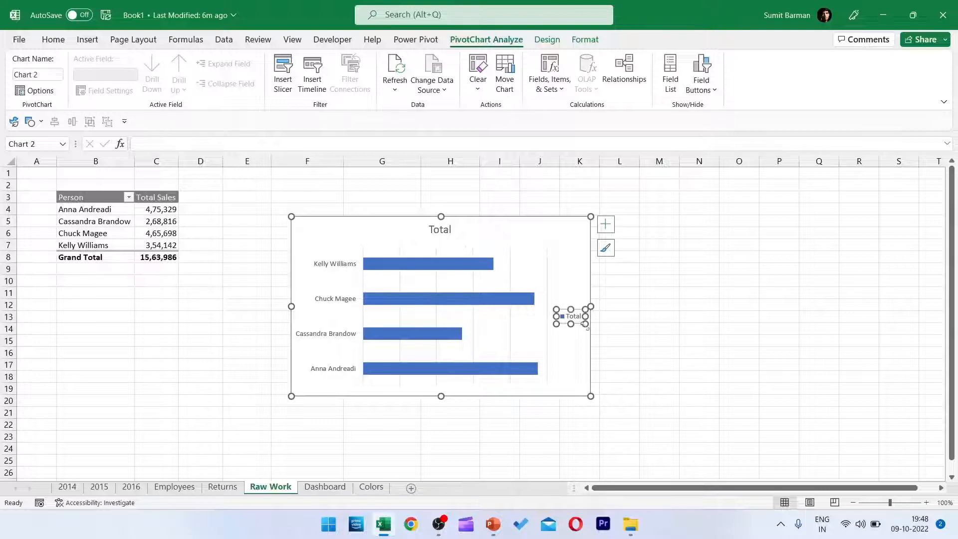
{"action": "key", "text": "Delete"}
{"action": "left_click", "coordinate": [440, 228]}
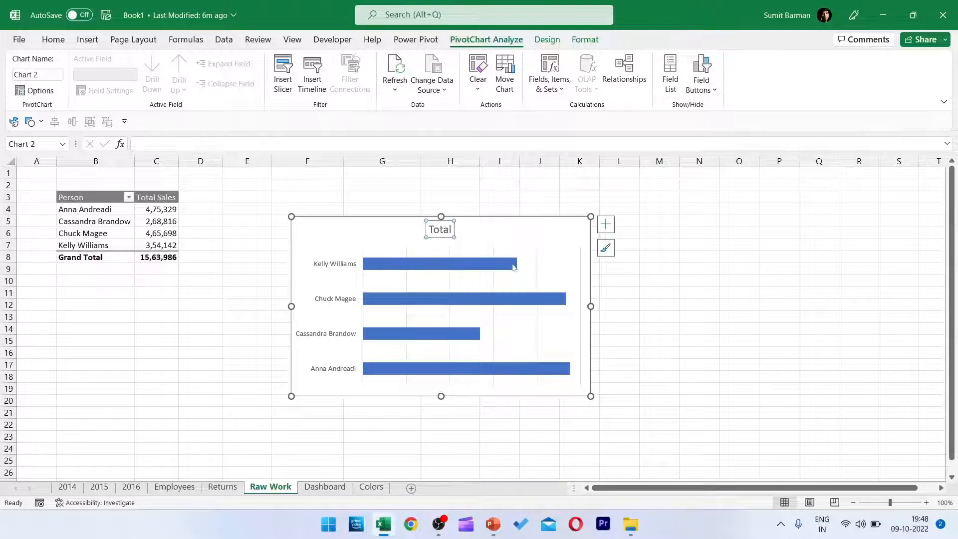
{"action": "key", "text": "Delete"}
{"action": "left_click", "coordinate": [537, 254]}
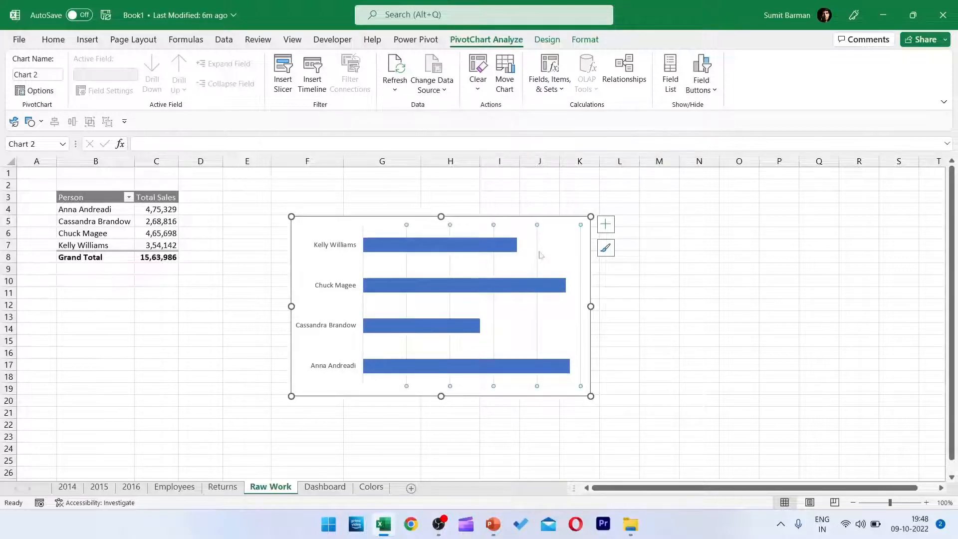
{"action": "key", "text": "Delete"}
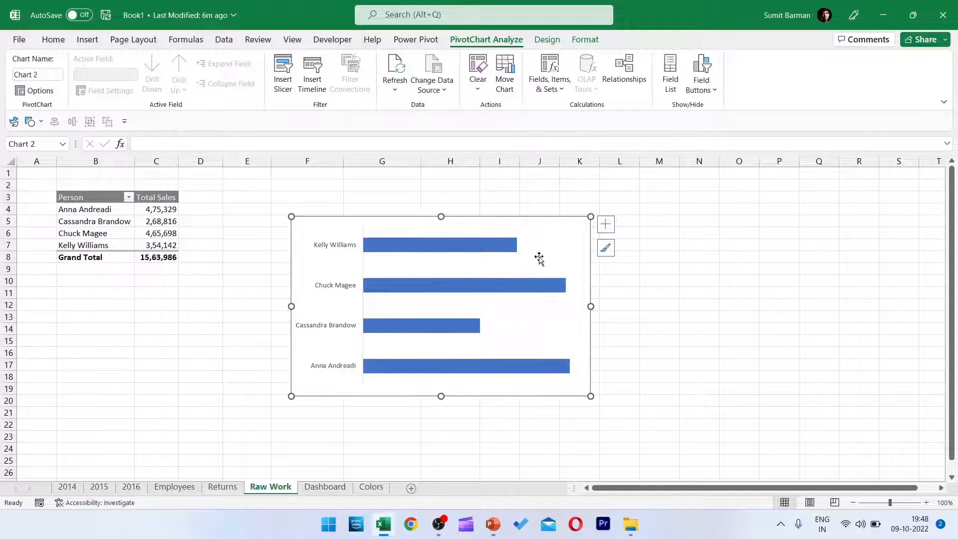
Give the chart area no fill and no border line, and set the bars' gap width to 40%.
{"action": "double_click", "coordinate": [517, 224]}
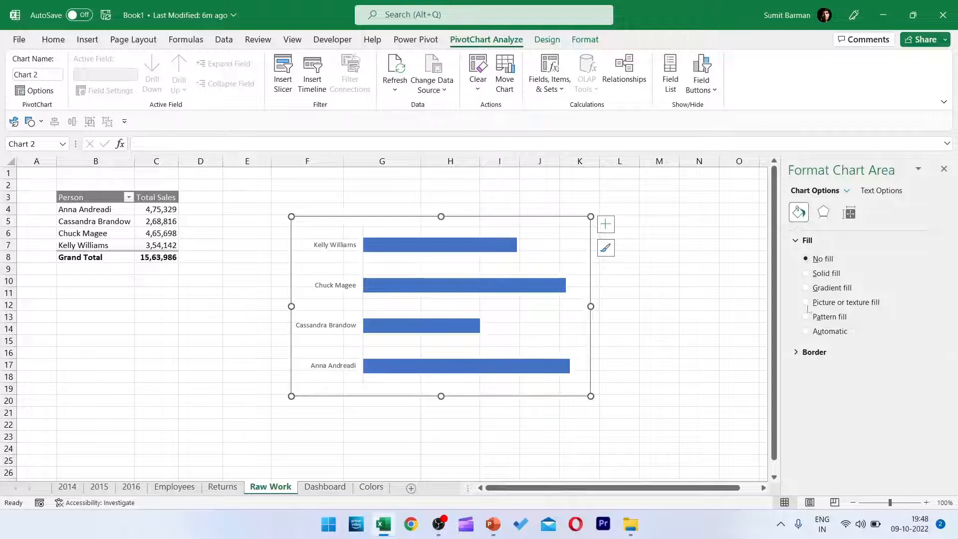
{"action": "left_click", "coordinate": [802, 352]}
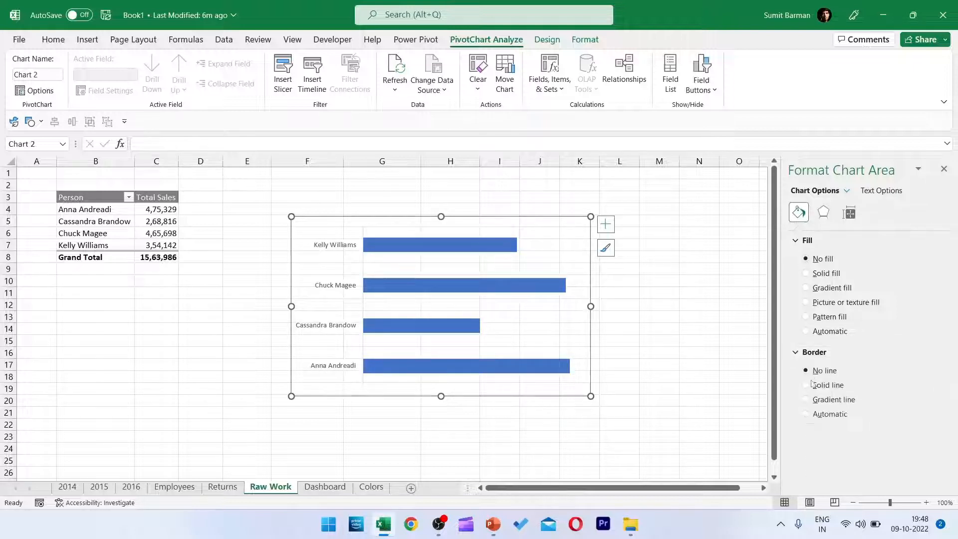
{"action": "mouse_move", "coordinate": [418, 250]}
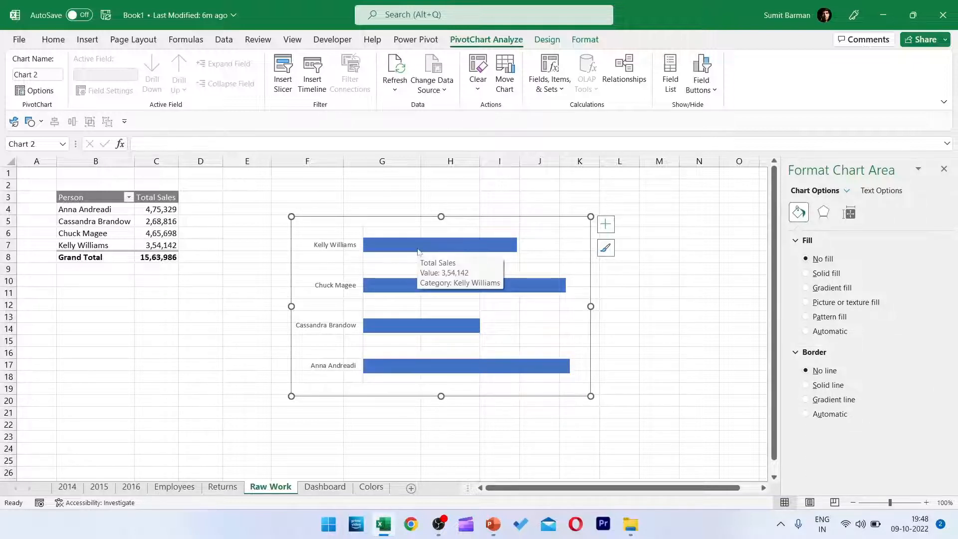
{"action": "left_click", "coordinate": [418, 246]}
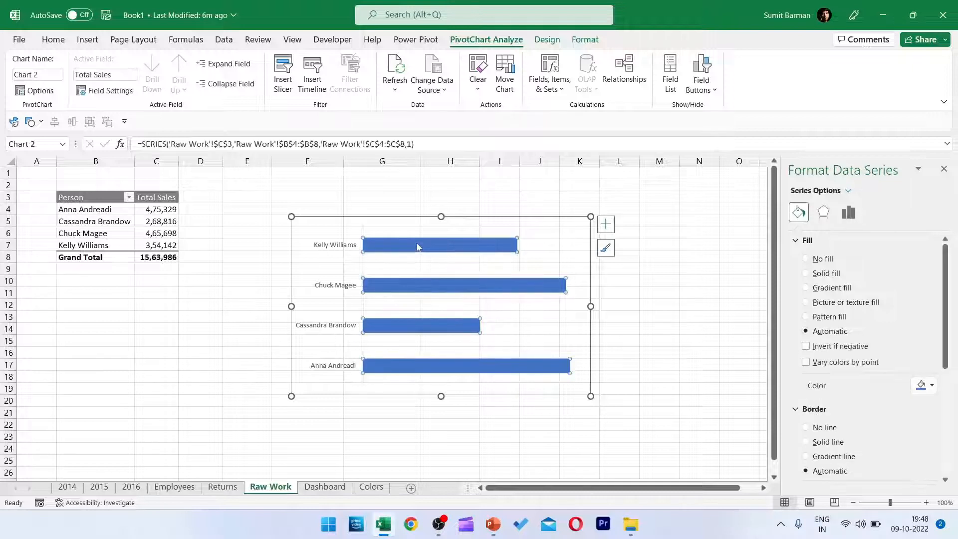
{"action": "left_click", "coordinate": [851, 214]}
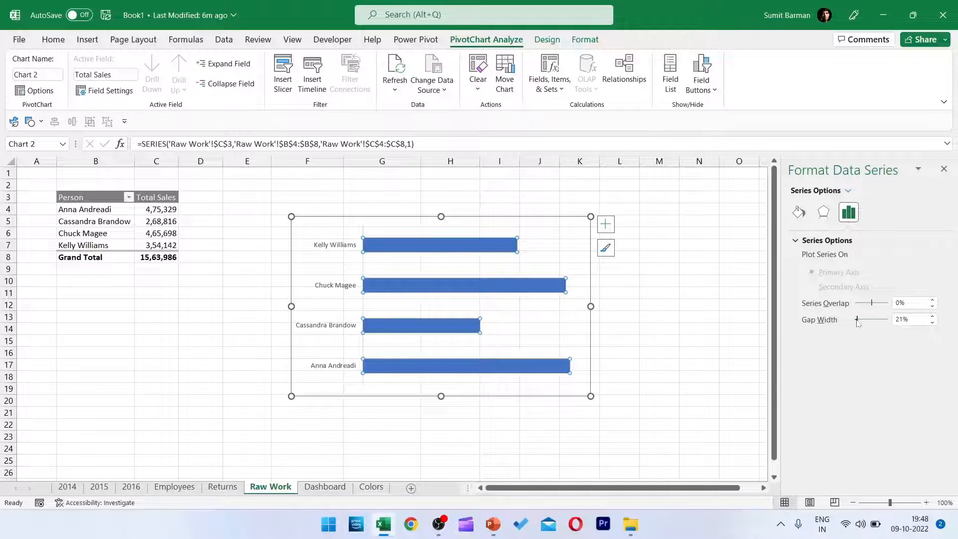
{"action": "left_click_drag", "start_coordinate": [858, 323], "coordinate": [863, 324]}
{"action": "key", "text": "Return"}
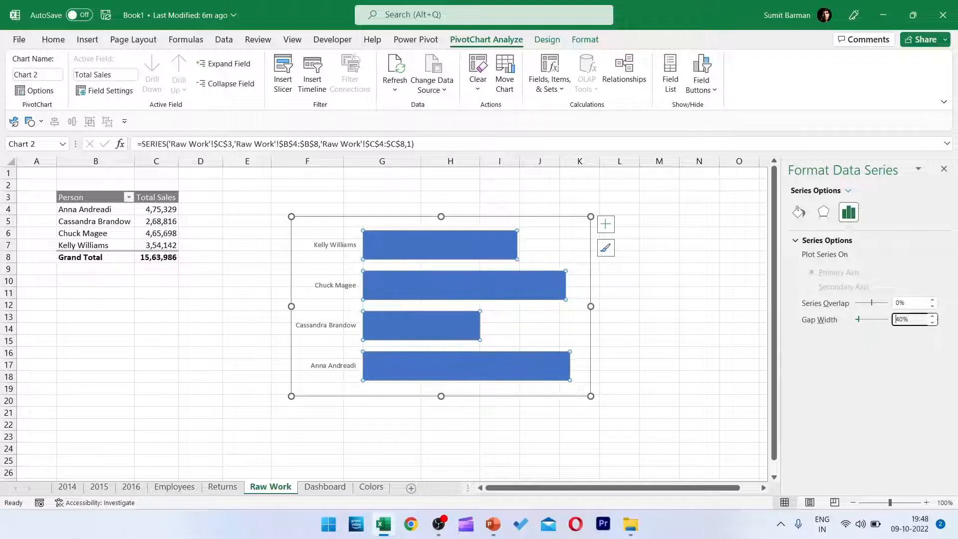
Move the chart directly below the PivotTable and reduce its height to about 4.13 cm.
{"action": "left_click", "coordinate": [439, 395]}
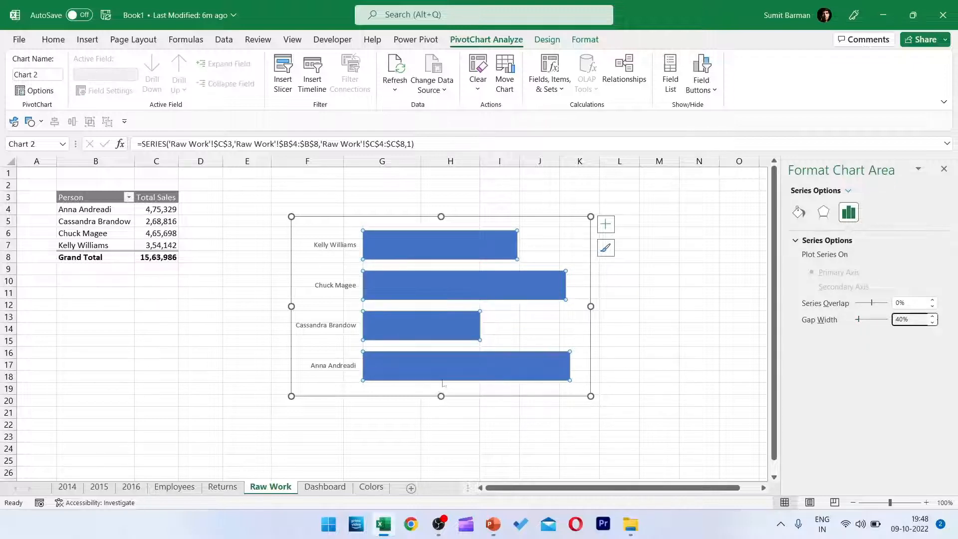
{"action": "left_click_drag", "start_coordinate": [444, 389], "coordinate": [183, 287]}
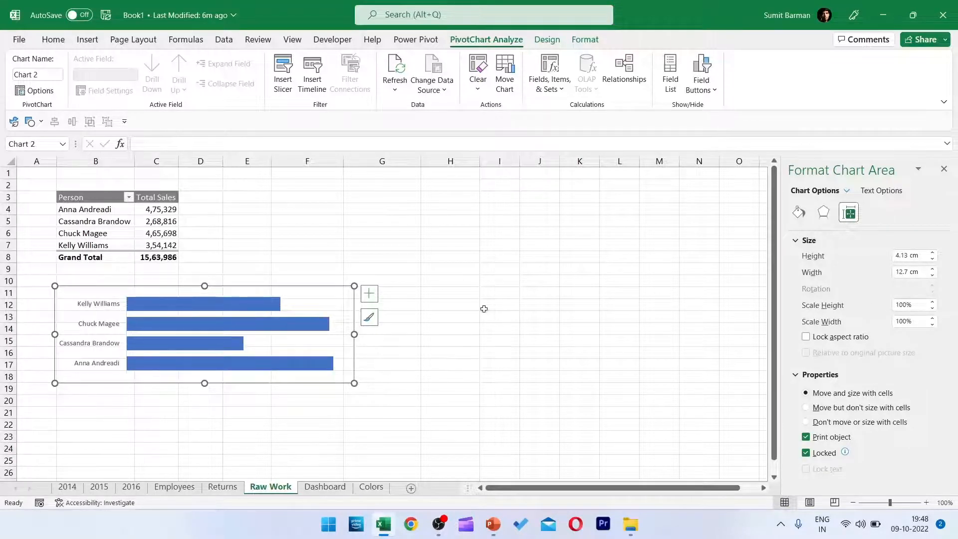
Apply a gradient fill to the bars and remove the middle gradient stops so only two remain.
{"action": "left_click", "coordinate": [209, 305]}
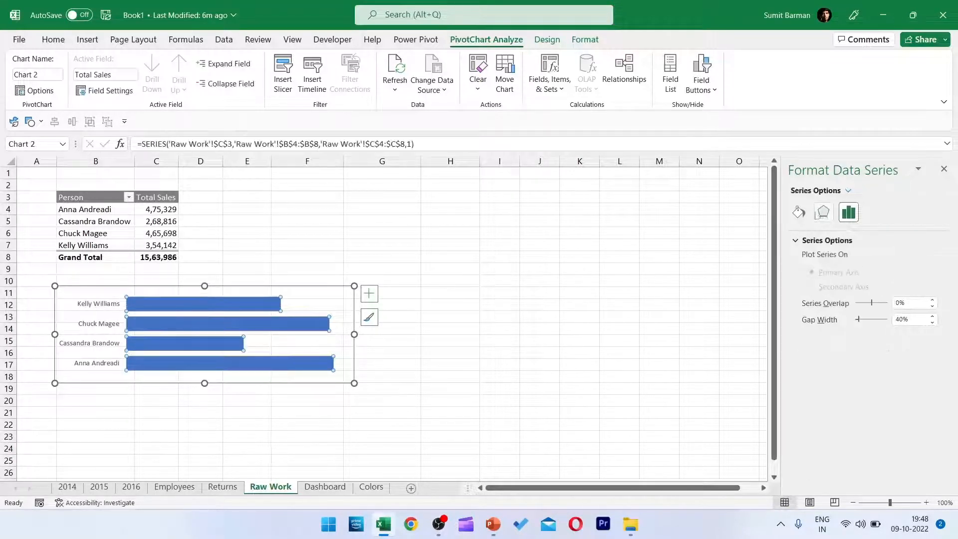
{"action": "left_click", "coordinate": [798, 213]}
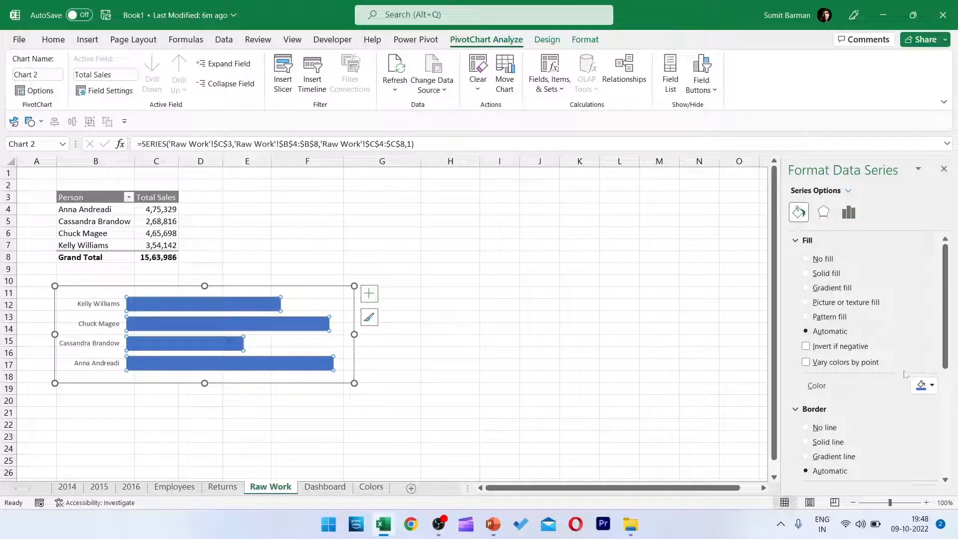
{"action": "scroll", "coordinate": [902, 375], "scroll_direction": "down", "scroll_amount": 1}
{"action": "left_click", "coordinate": [931, 355]}
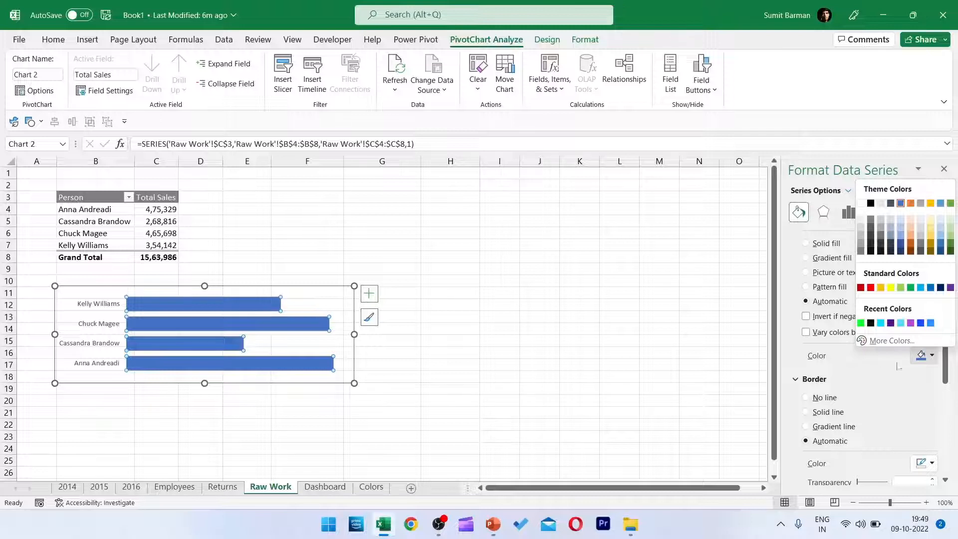
{"action": "left_click", "coordinate": [898, 343]}
{"action": "left_click", "coordinate": [805, 259]}
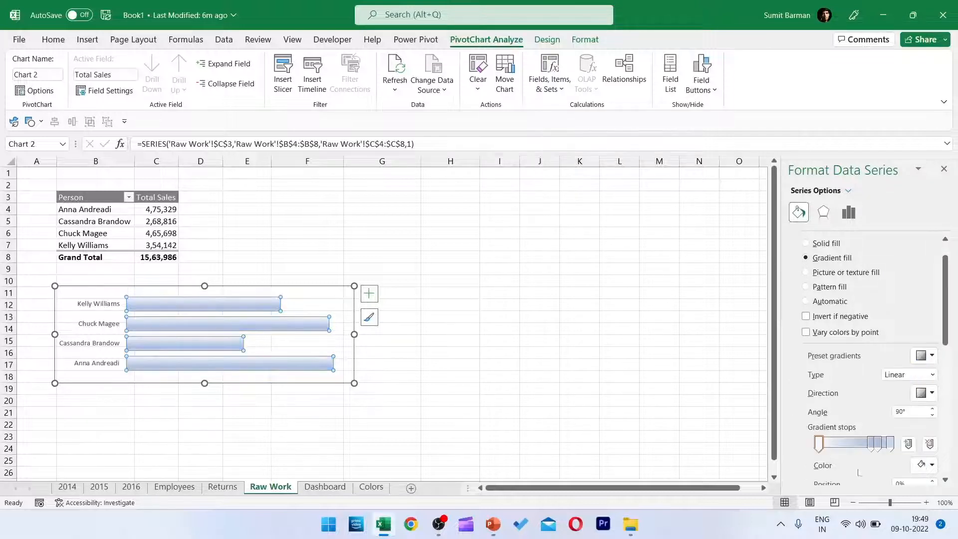
{"action": "scroll", "coordinate": [944, 317], "scroll_direction": "down", "scroll_amount": 3}
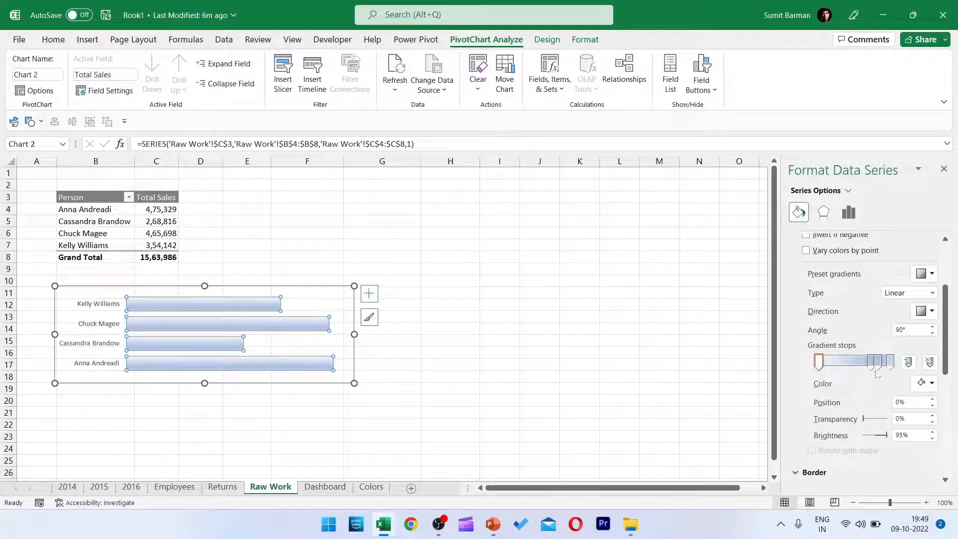
{"action": "left_click", "coordinate": [878, 364]}
{"action": "left_click", "coordinate": [929, 362]}
{"action": "left_click", "coordinate": [930, 363]}
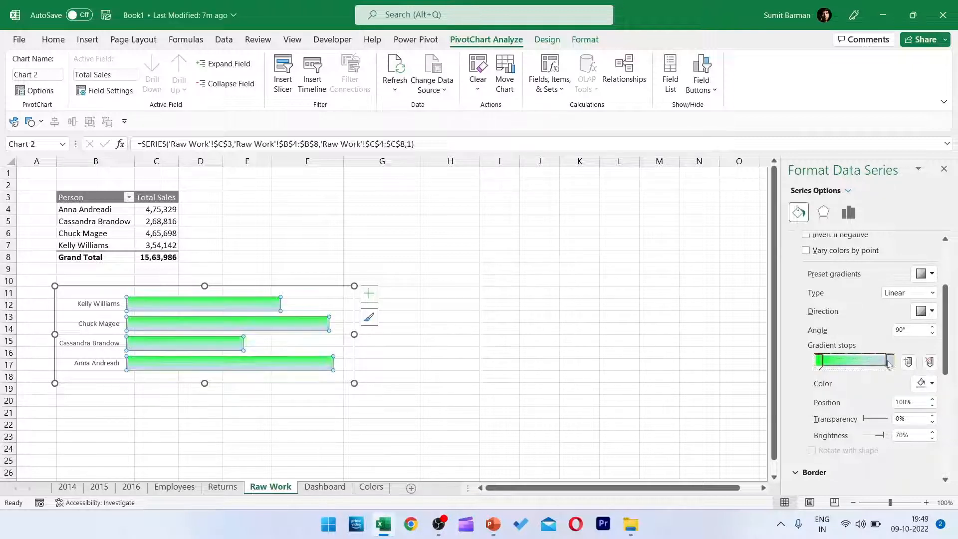
Color the bars' gradient from bright cyan at the first stop to dark purple at the last, running horizontally at 0°.
{"action": "left_click", "coordinate": [925, 383]}
{"action": "left_click", "coordinate": [890, 351]}
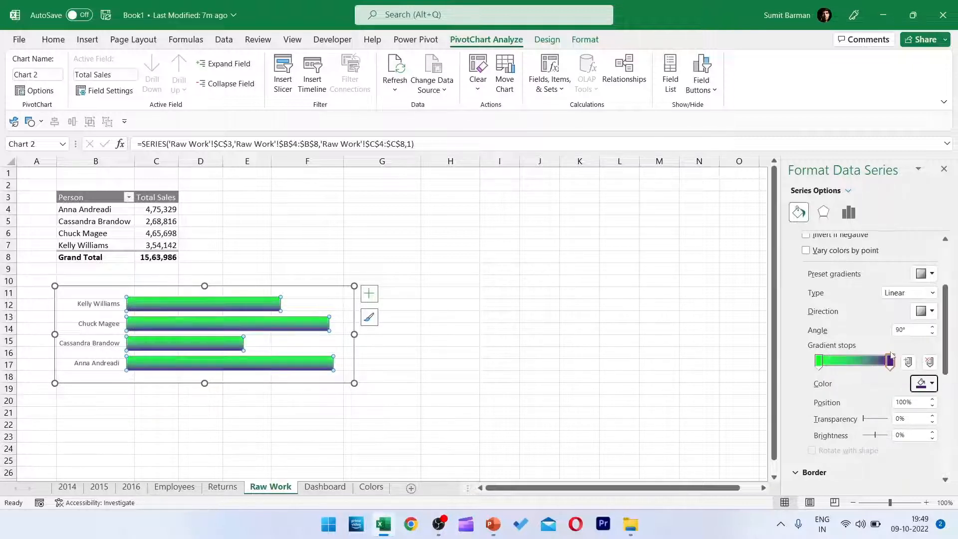
{"action": "left_click", "coordinate": [819, 361]}
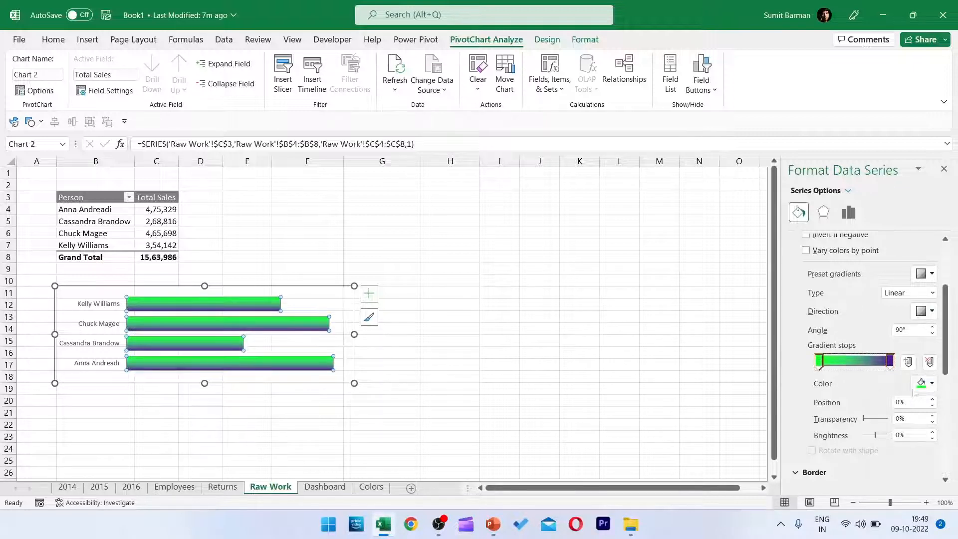
{"action": "left_click", "coordinate": [925, 383]}
{"action": "left_click", "coordinate": [890, 351]}
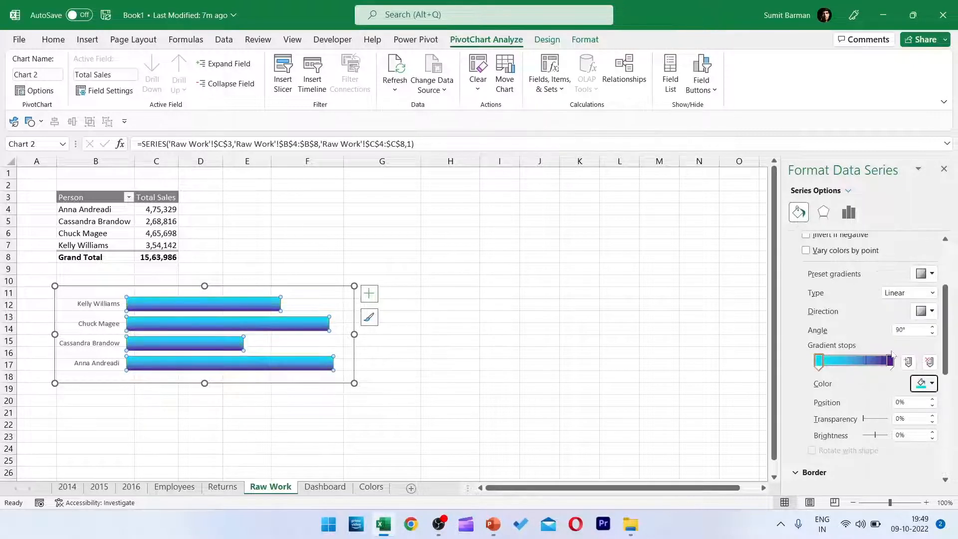
{"action": "left_click", "coordinate": [928, 314]}
{"action": "left_click", "coordinate": [906, 337]}
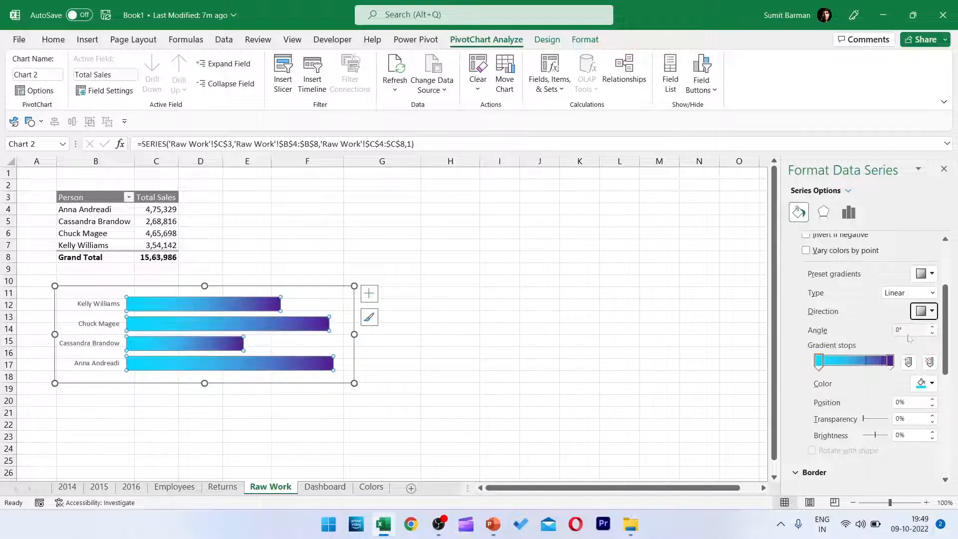
Shrink the chart to span about columns B to E and add data labels at Inside End.
{"action": "left_click_drag", "start_coordinate": [352, 383], "coordinate": [269, 351]}
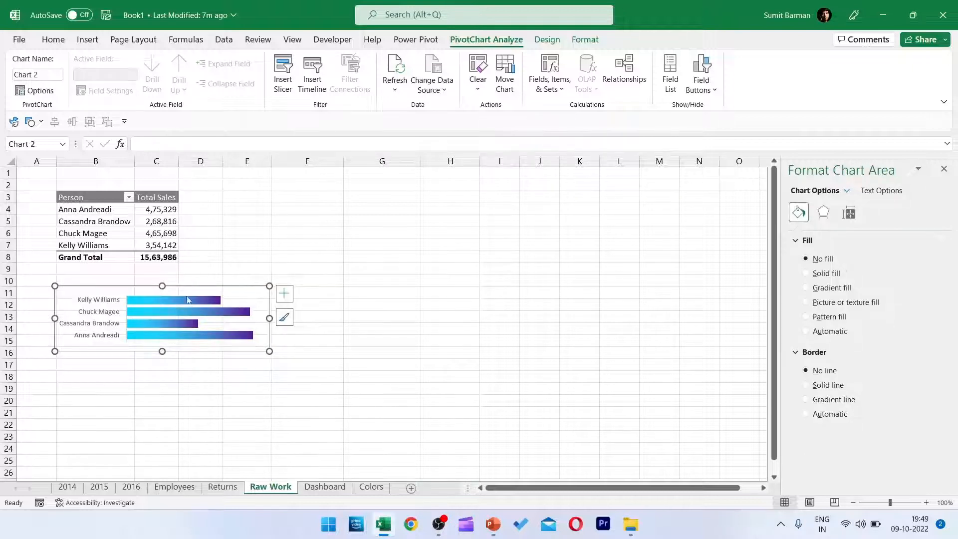
{"action": "left_click", "coordinate": [285, 293]}
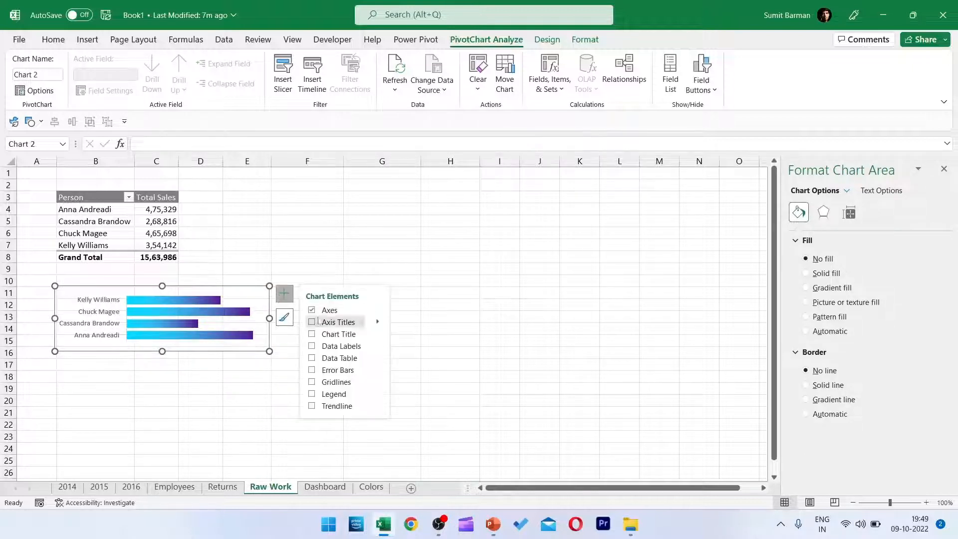
{"action": "left_click", "coordinate": [311, 346]}
{"action": "left_click", "coordinate": [378, 346]}
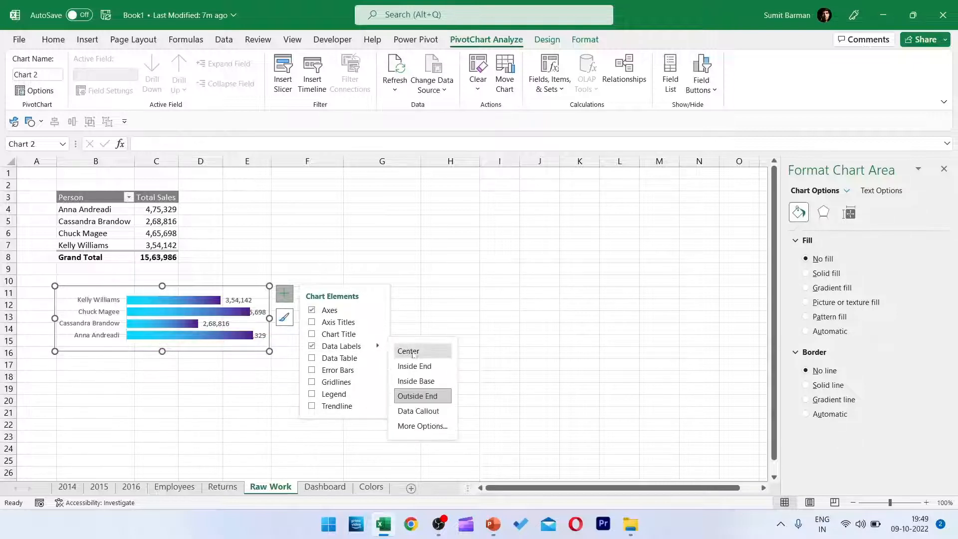
{"action": "left_click", "coordinate": [433, 369]}
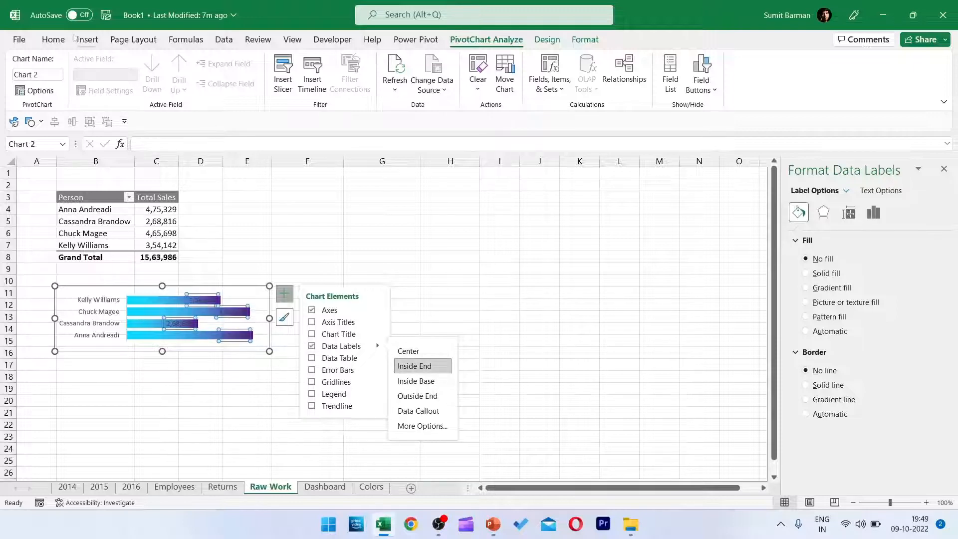
Change the font color of the data labels and the category axis labels to white.
{"action": "left_click", "coordinate": [54, 39]}
{"action": "left_click", "coordinate": [283, 83]}
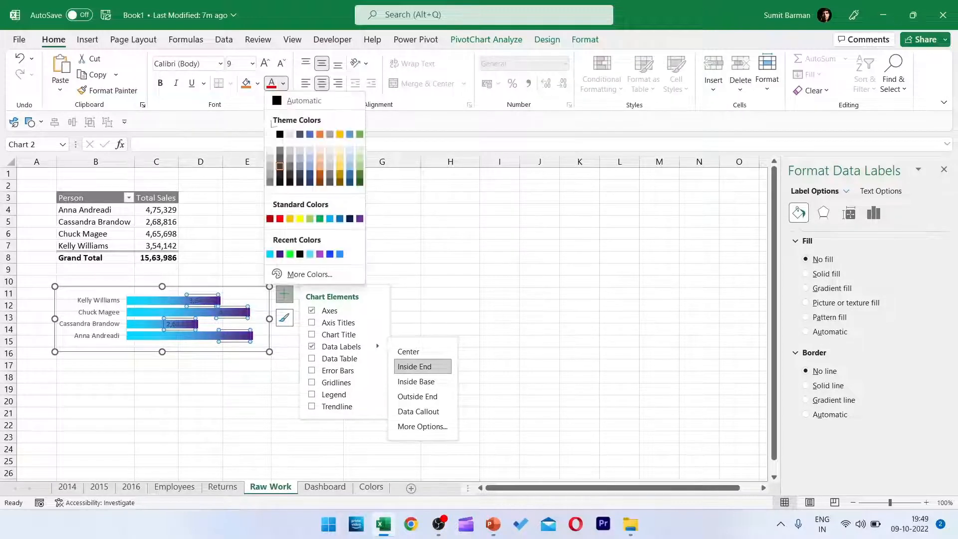
{"action": "left_click", "coordinate": [270, 134]}
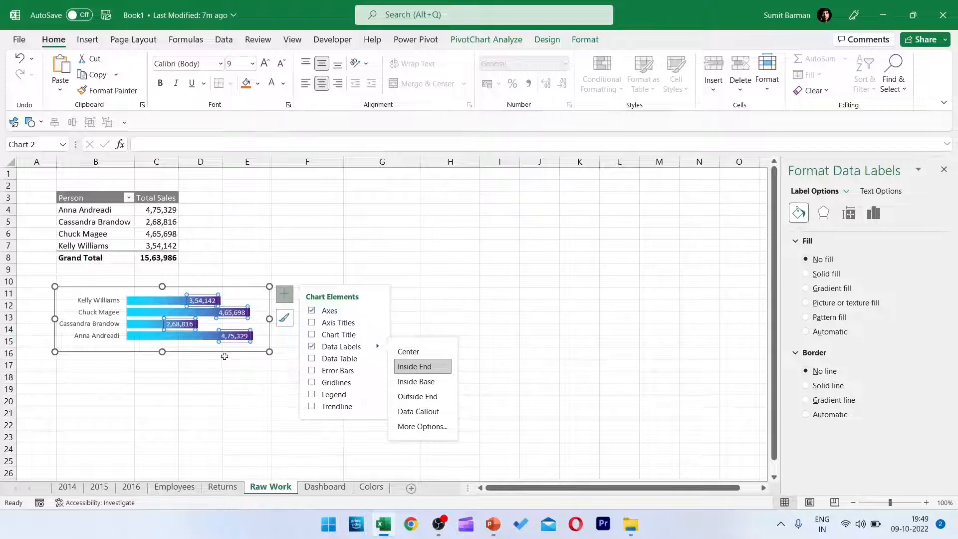
{"action": "left_click", "coordinate": [224, 353]}
{"action": "left_click", "coordinate": [108, 316]}
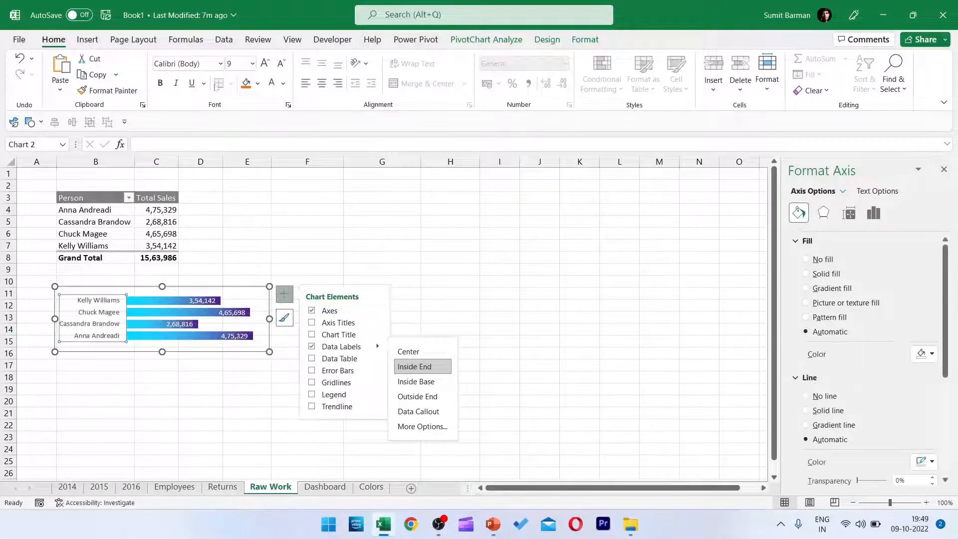
{"action": "left_click", "coordinate": [272, 83]}
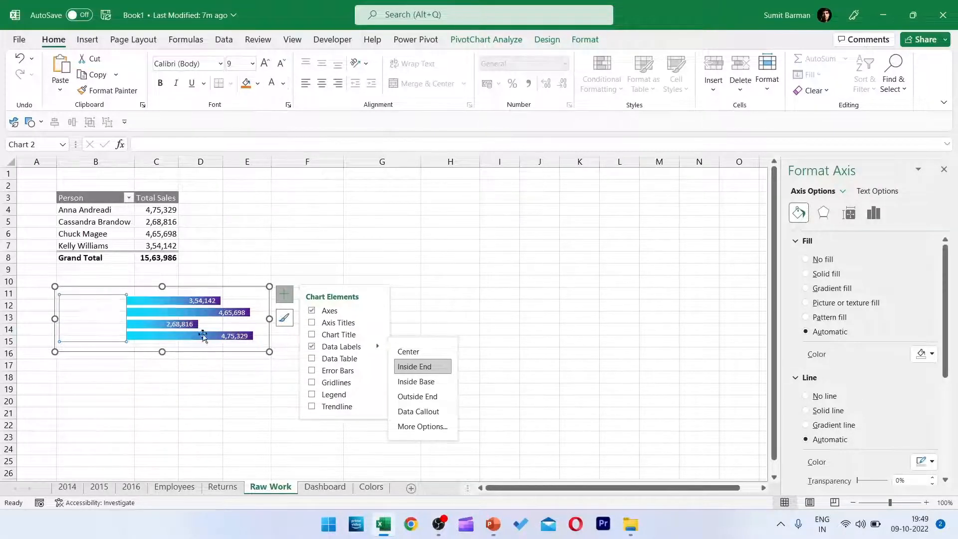
Move the bar chart to the Dashboard sheet and place it over columns A to F, around rows 7 to 12.
{"action": "left_click", "coordinate": [233, 354]}
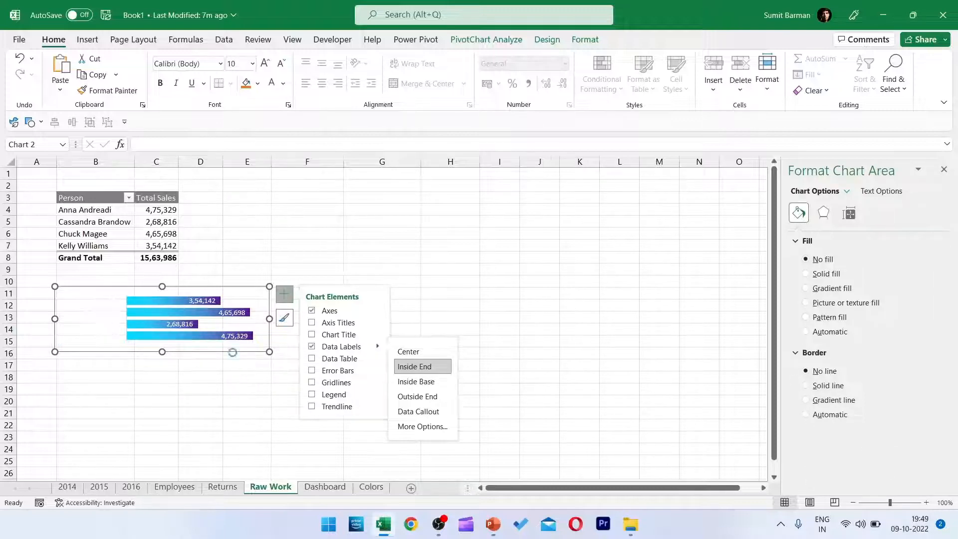
{"action": "key", "text": "ctrl+x"}
{"action": "left_click", "coordinate": [325, 487]}
{"action": "key", "text": "ctrl+v"}
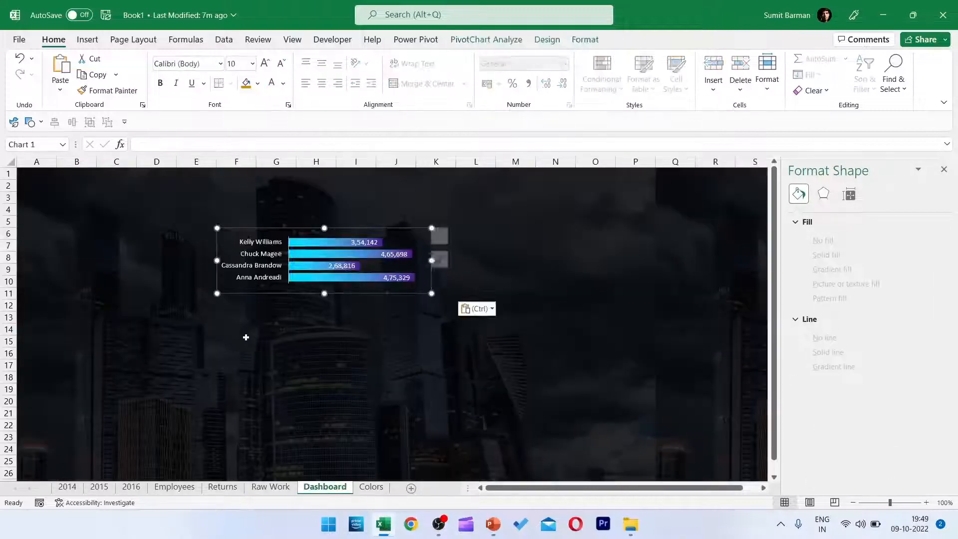
{"action": "left_click_drag", "start_coordinate": [360, 294], "coordinate": [179, 305]}
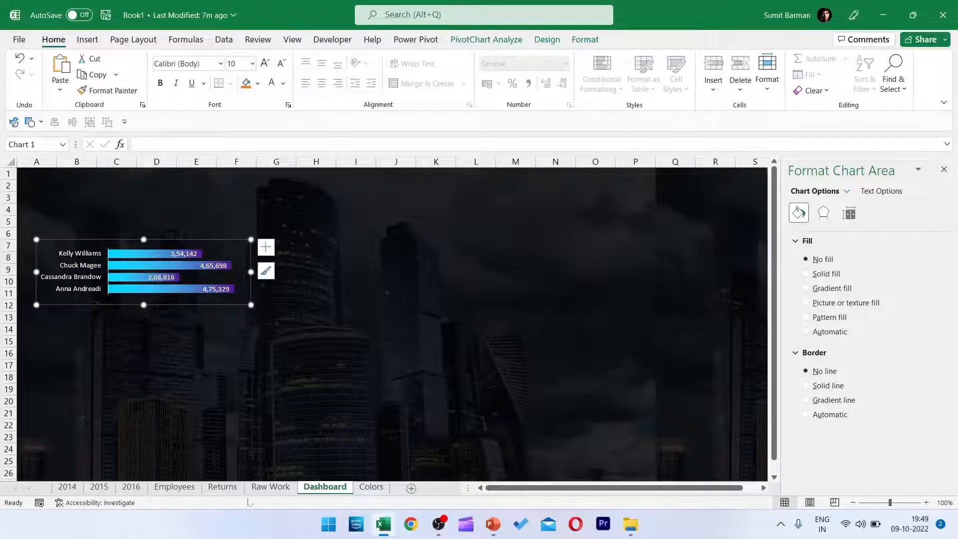
Copy the Person and Total Sales PivotTable on the Raw Work sheet and paste the duplicate at cell E3.
{"action": "left_click", "coordinate": [270, 486]}
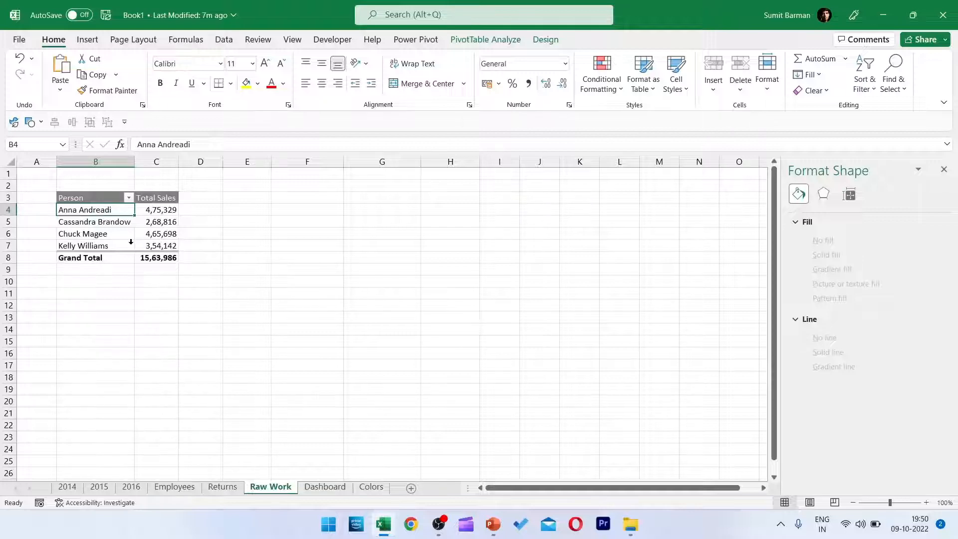
{"action": "key", "text": "ctrl+a"}
{"action": "key", "text": "ctrl+c"}
{"action": "left_click", "coordinate": [248, 198]}
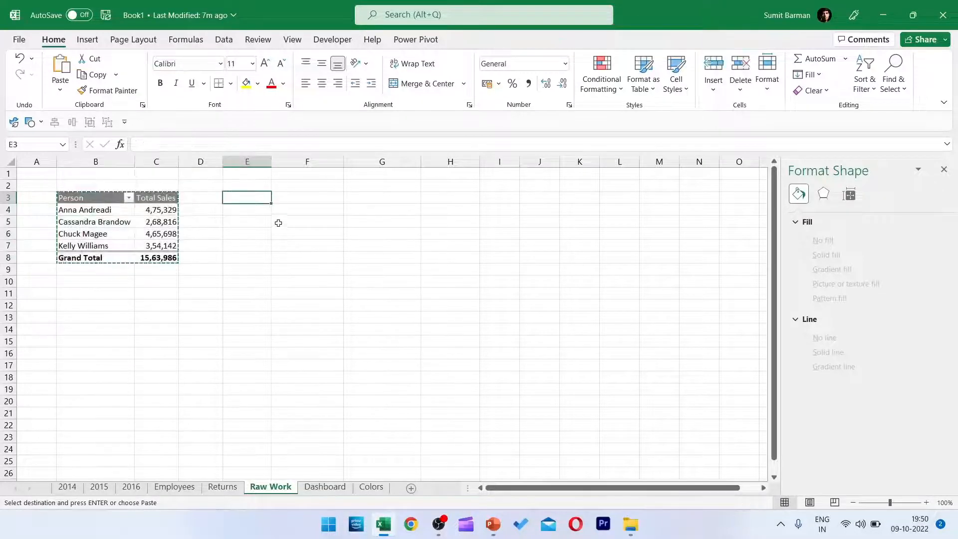
{"action": "key", "text": "ctrl+v"}
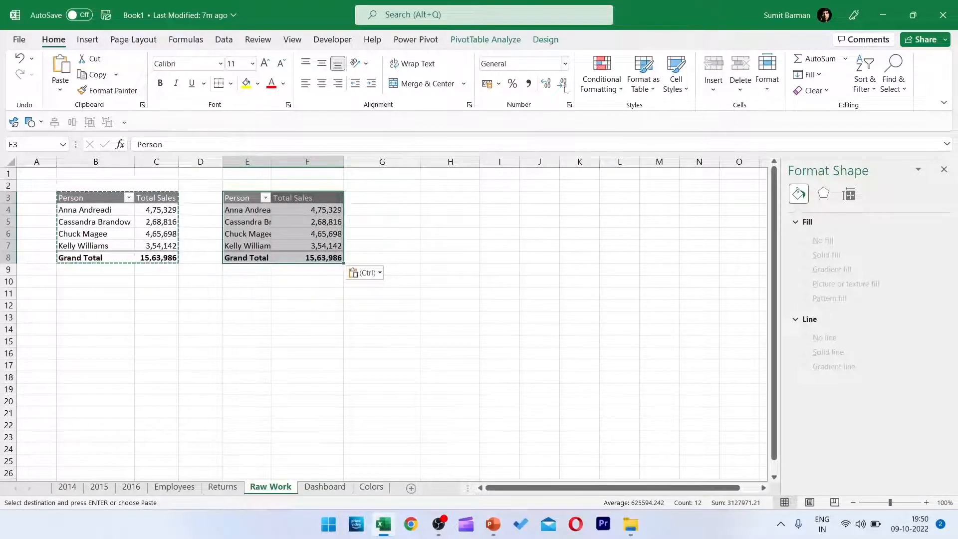
Replace the fields of the copied PivotTable with Returned in Rows and Count of Returned in Values.
{"action": "left_click", "coordinate": [485, 40]}
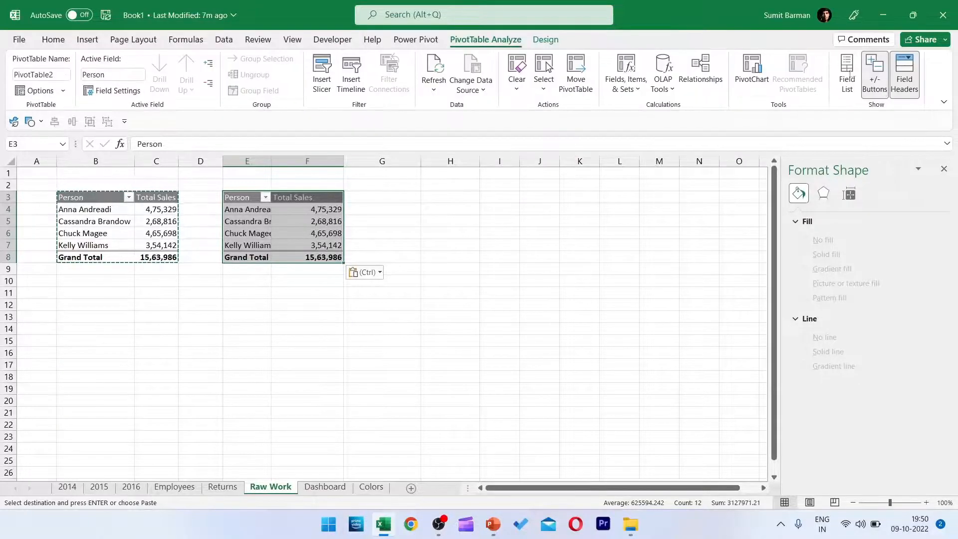
{"action": "left_click", "coordinate": [846, 74]}
{"action": "left_click", "coordinate": [750, 272]}
{"action": "scroll", "coordinate": [808, 402], "scroll_direction": "down", "scroll_amount": 3}
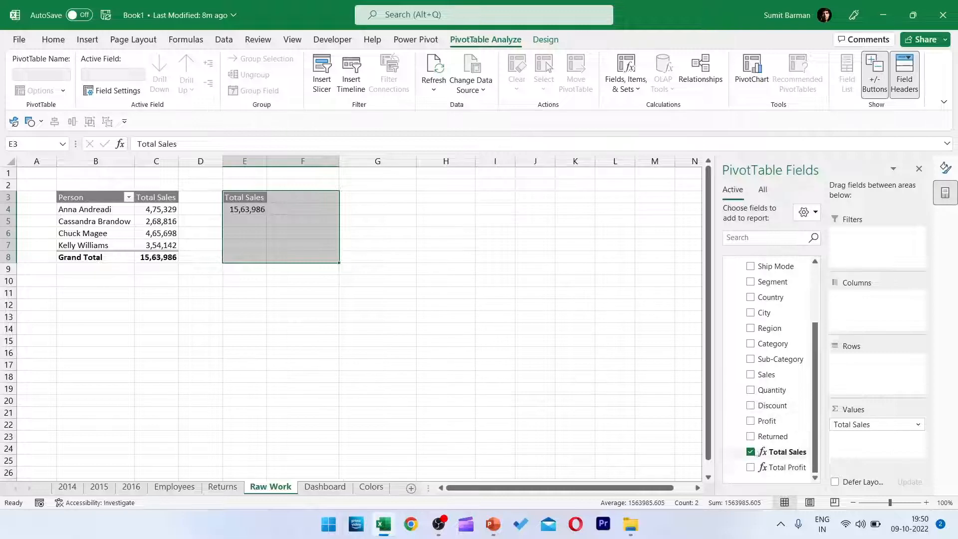
{"action": "left_click", "coordinate": [750, 452]}
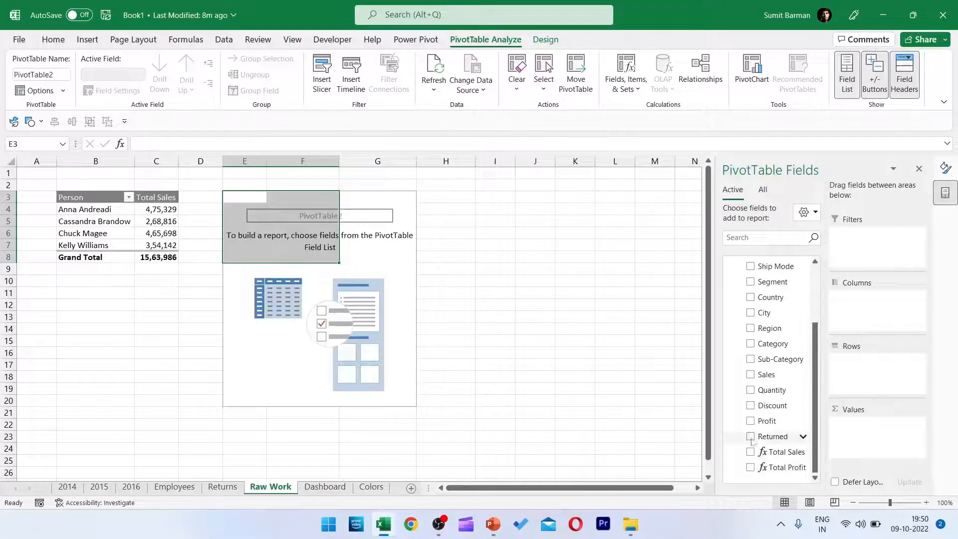
{"action": "left_click", "coordinate": [750, 437]}
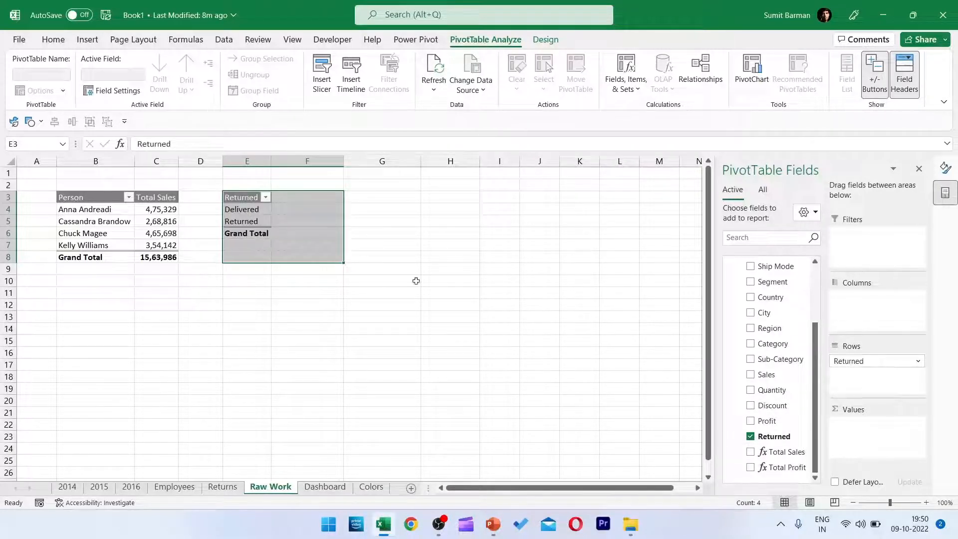
{"action": "left_click_drag", "start_coordinate": [772, 436], "coordinate": [877, 434]}
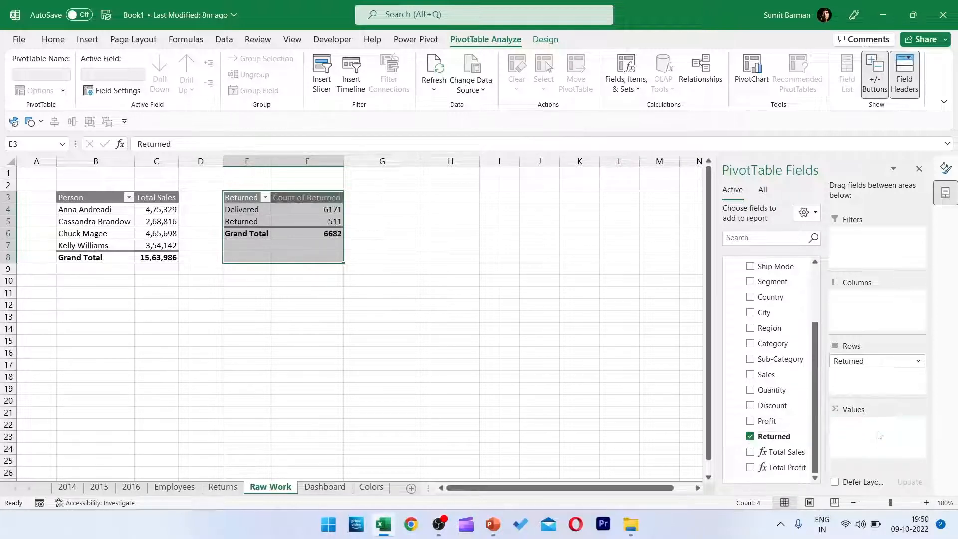
Insert a doughnut PivotChart based on the Returned PivotTable.
{"action": "left_click", "coordinate": [329, 220]}
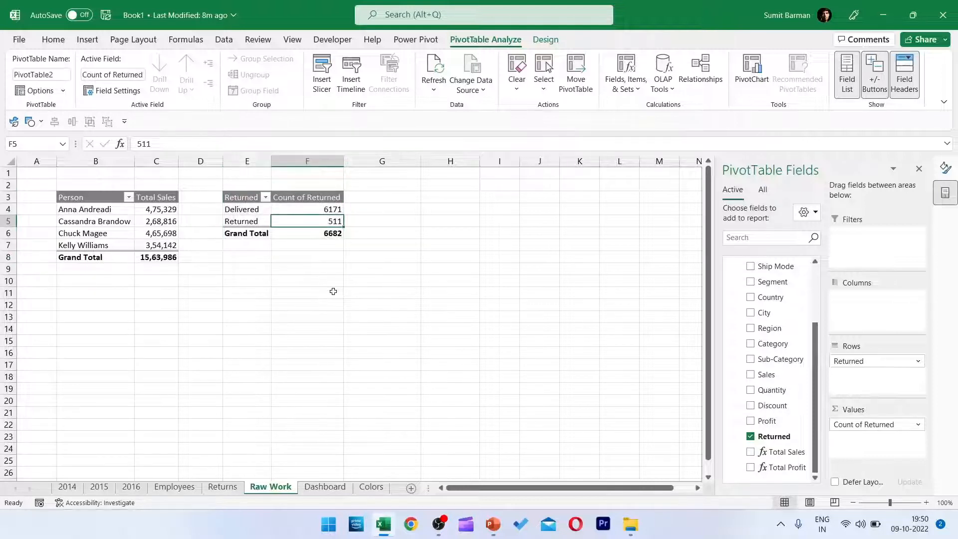
{"action": "left_click", "coordinate": [242, 221]}
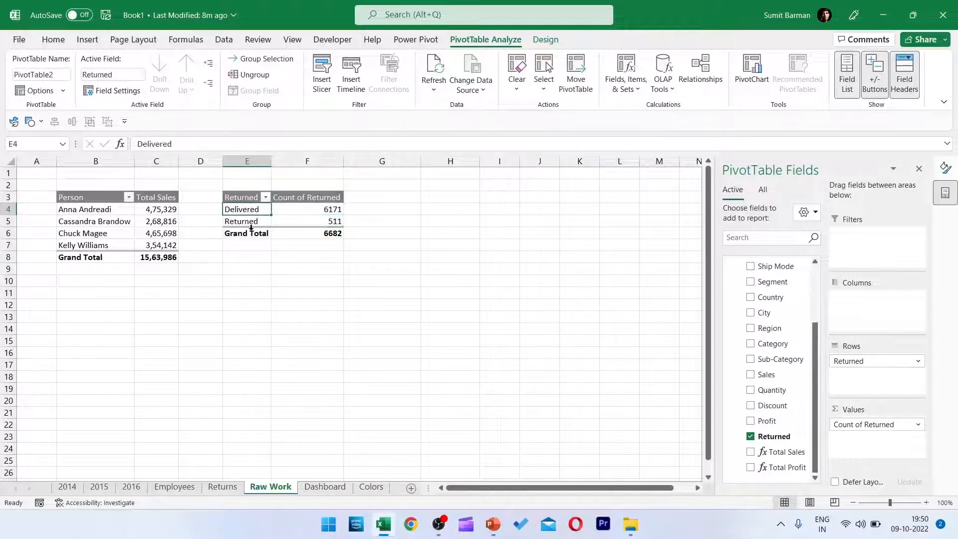
{"action": "left_click", "coordinate": [319, 212]}
{"action": "left_click", "coordinate": [94, 41]}
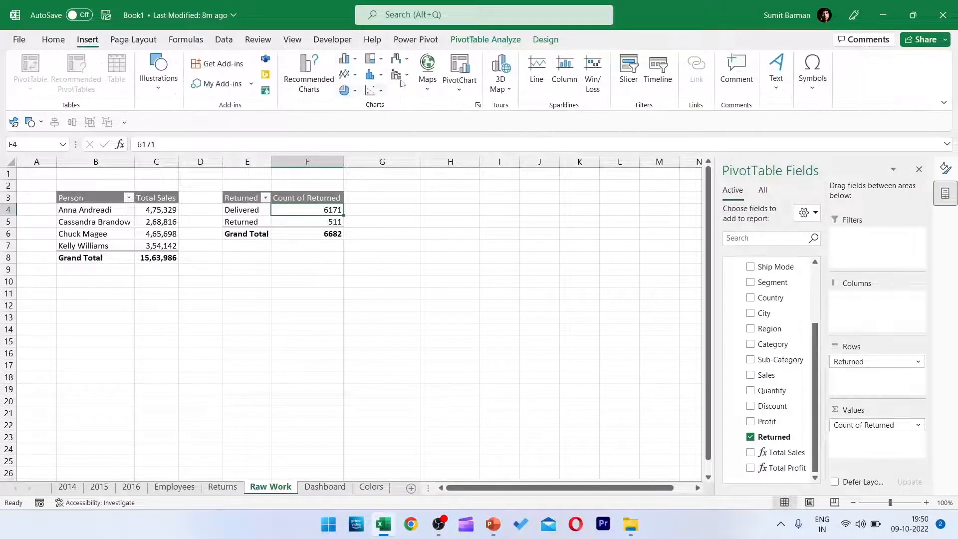
{"action": "left_click", "coordinate": [354, 91]}
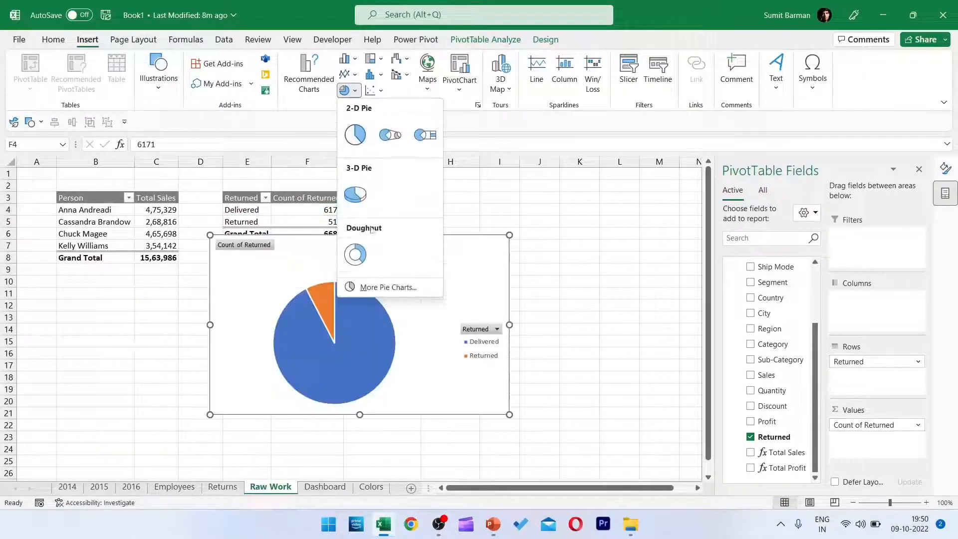
{"action": "left_click", "coordinate": [356, 256]}
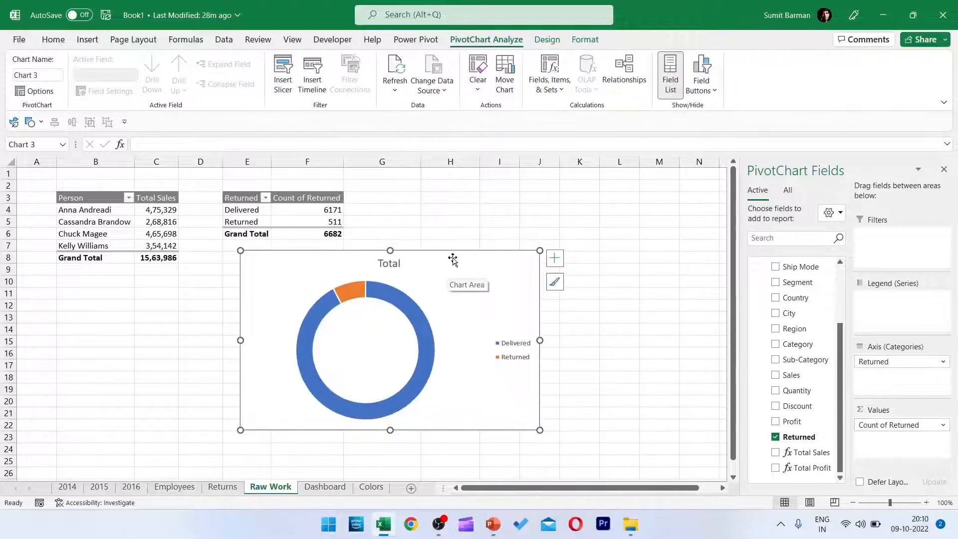
Delete the doughnut chart's title and legend, and set its chart area to no fill and no border line.
{"action": "key", "text": "Delete"}
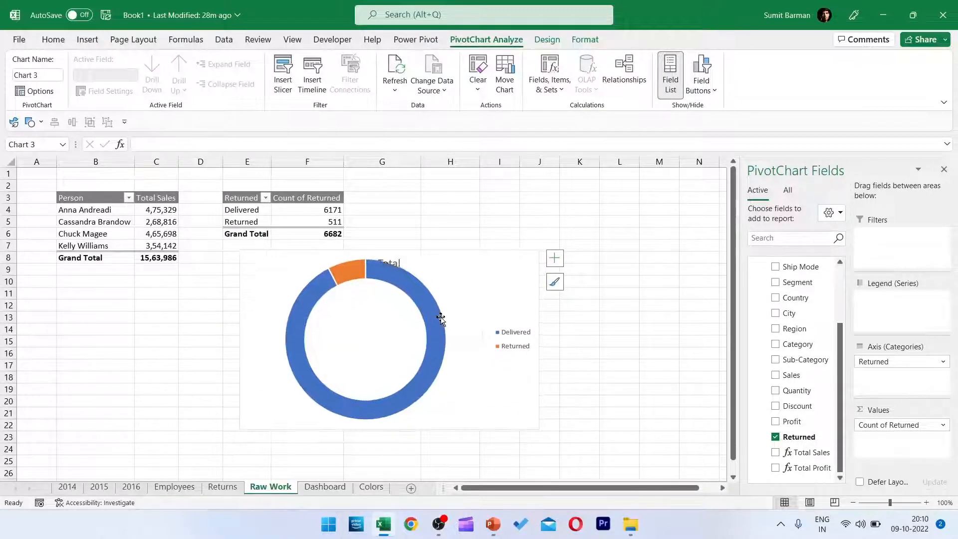
{"action": "left_click", "coordinate": [508, 340]}
{"action": "key", "text": "Delete"}
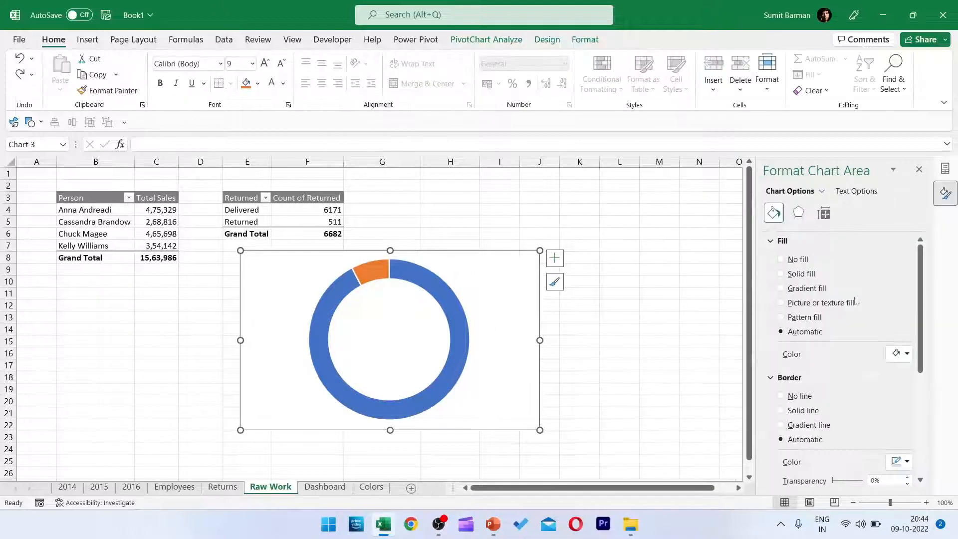
{"action": "left_click", "coordinate": [780, 259]}
{"action": "left_click", "coordinate": [780, 372]}
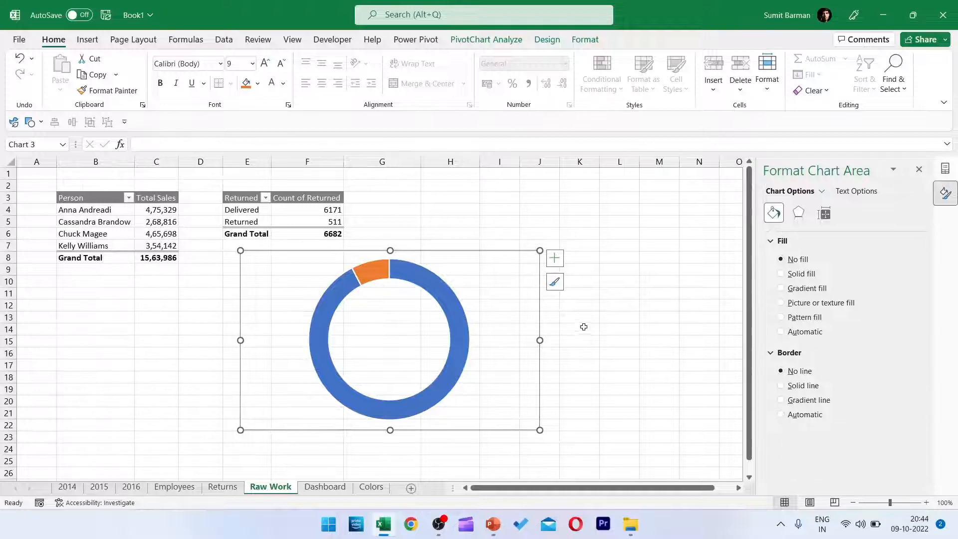
Give the Delivered slice a gradient fill from bright green at the first stop to blue at the last.
{"action": "left_click", "coordinate": [413, 276]}
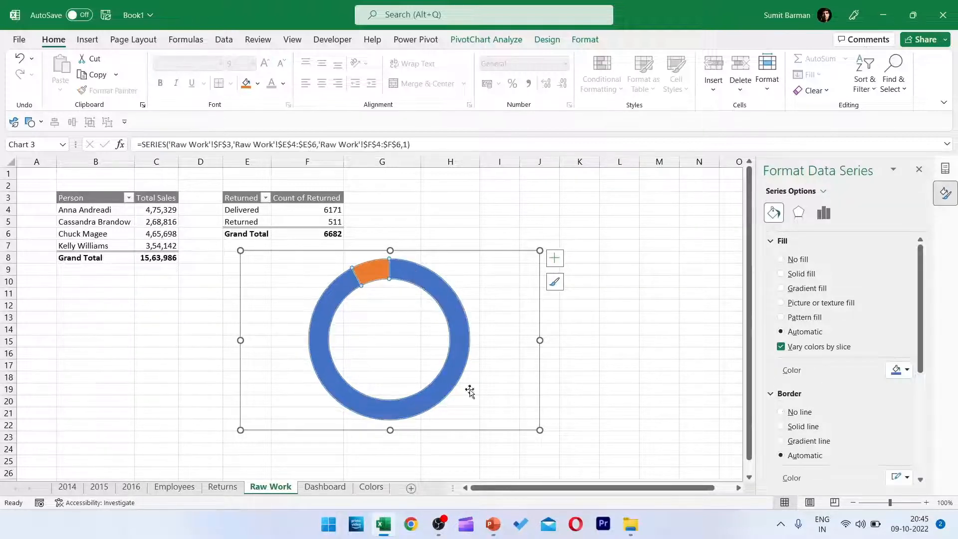
{"action": "left_click", "coordinate": [328, 290]}
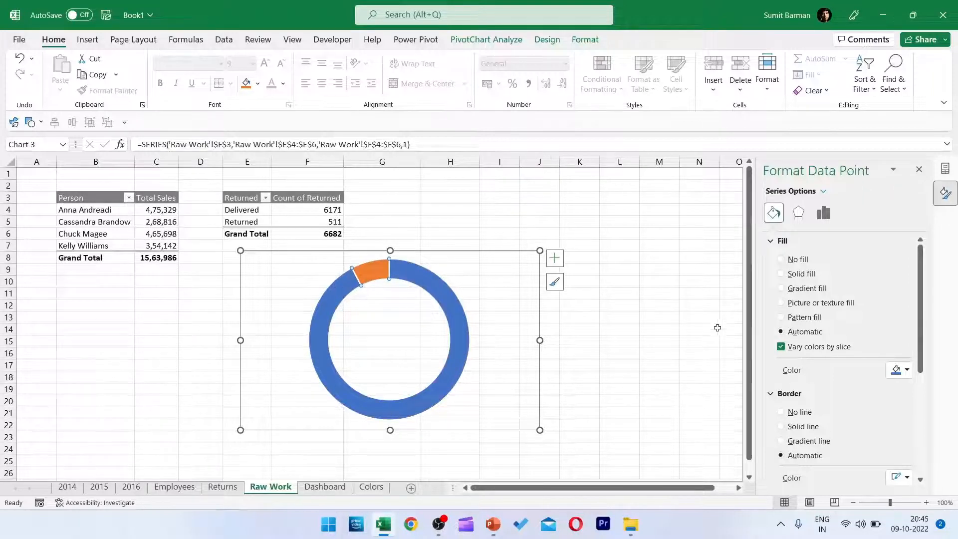
{"action": "left_click", "coordinate": [781, 289]}
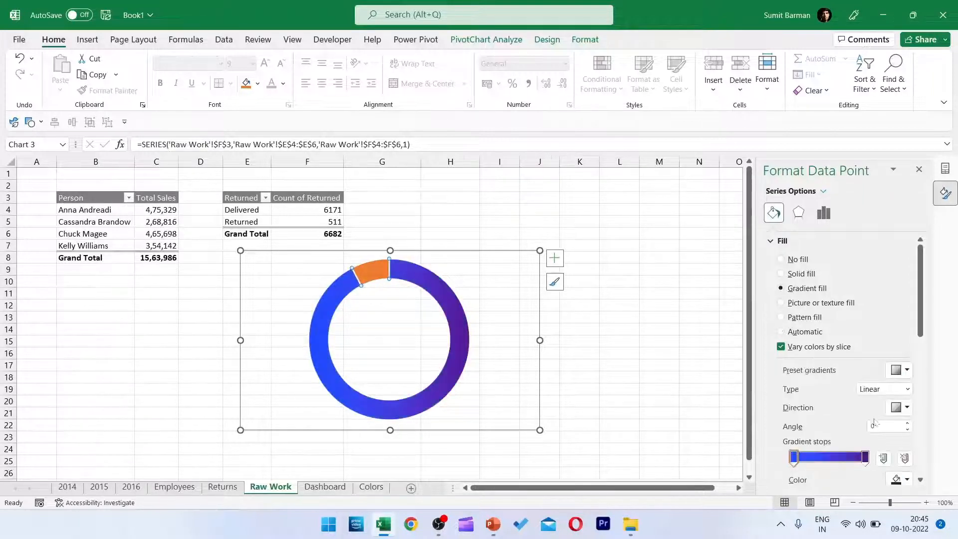
{"action": "scroll", "coordinate": [920, 327], "scroll_direction": "down", "scroll_amount": 2}
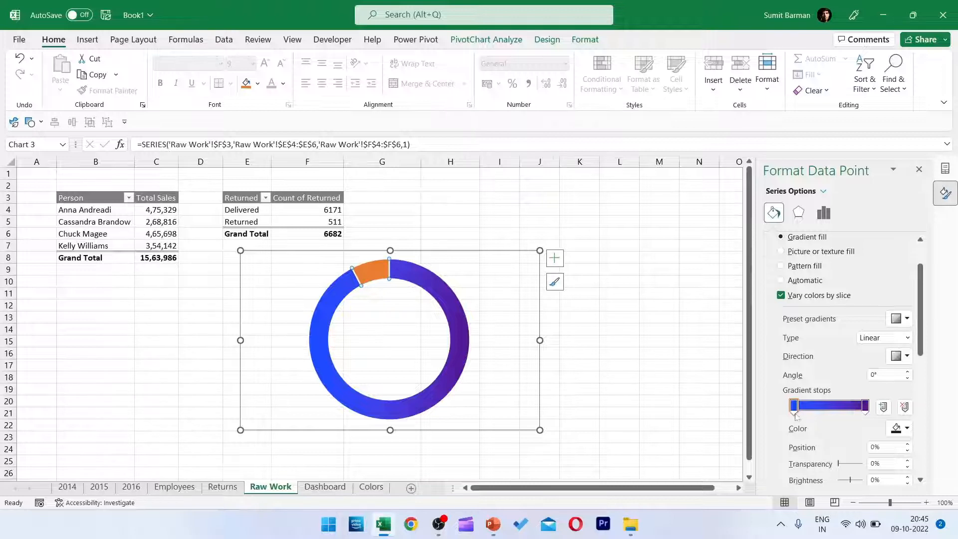
{"action": "left_click", "coordinate": [906, 428]}
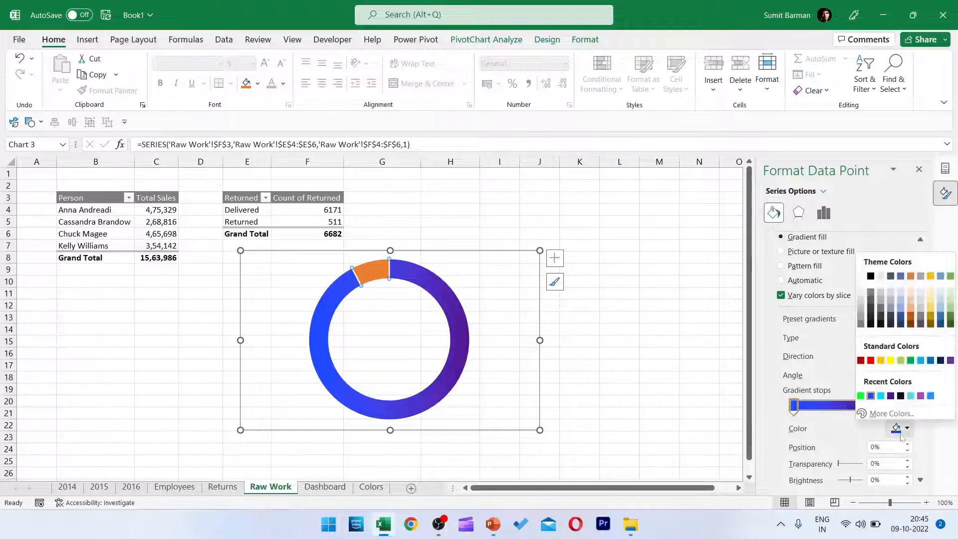
{"action": "left_click", "coordinate": [860, 395]}
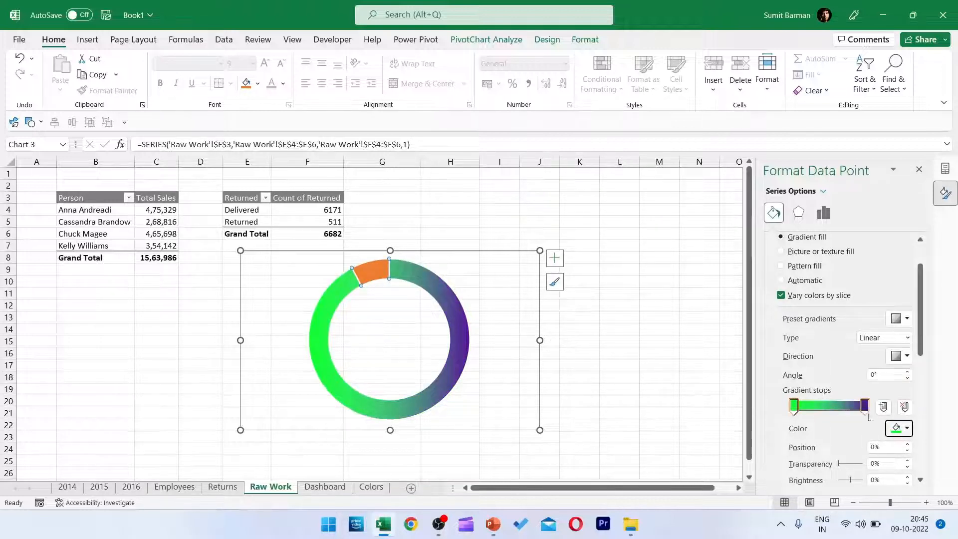
{"action": "left_click", "coordinate": [865, 407]}
{"action": "left_click", "coordinate": [907, 428]}
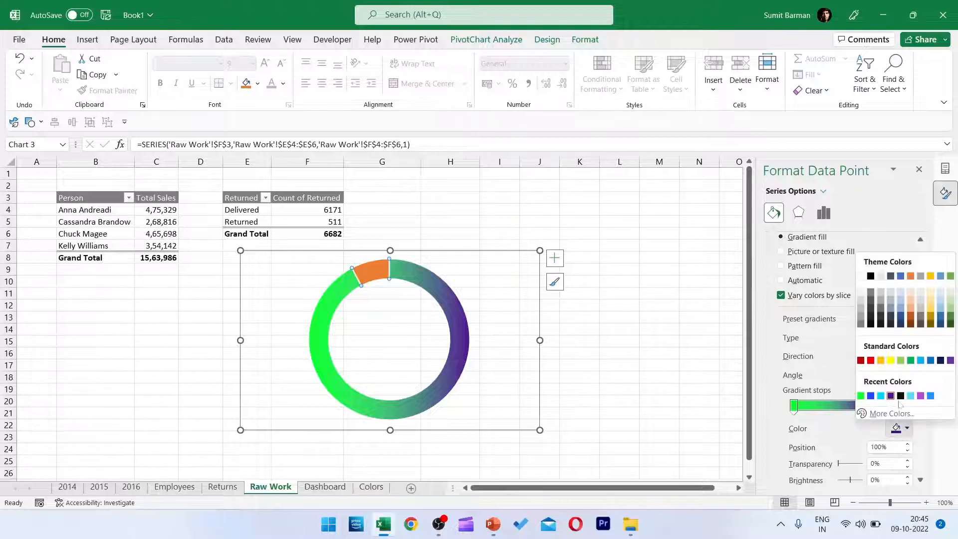
{"action": "left_click", "coordinate": [871, 395]}
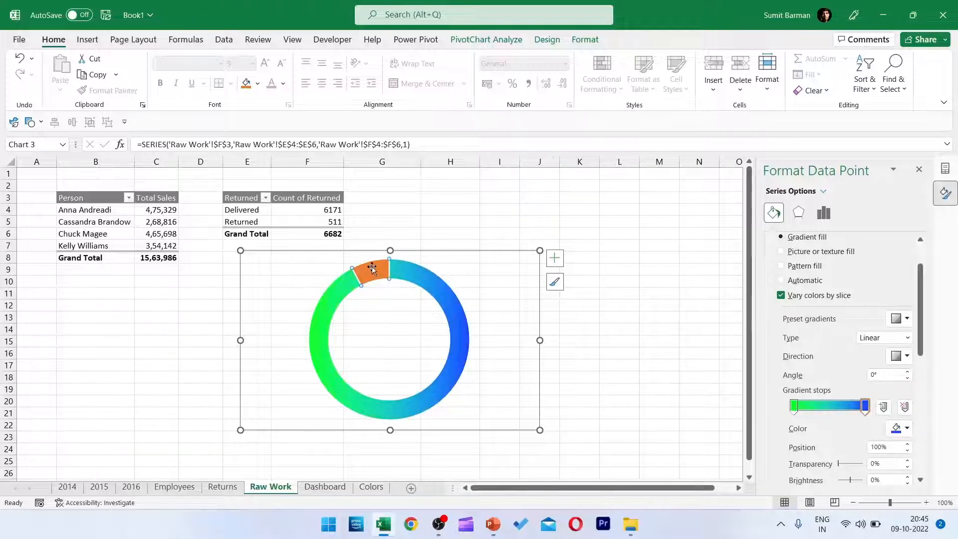
Give the Returned slice a solid light gray fill.
{"action": "left_click", "coordinate": [368, 271]}
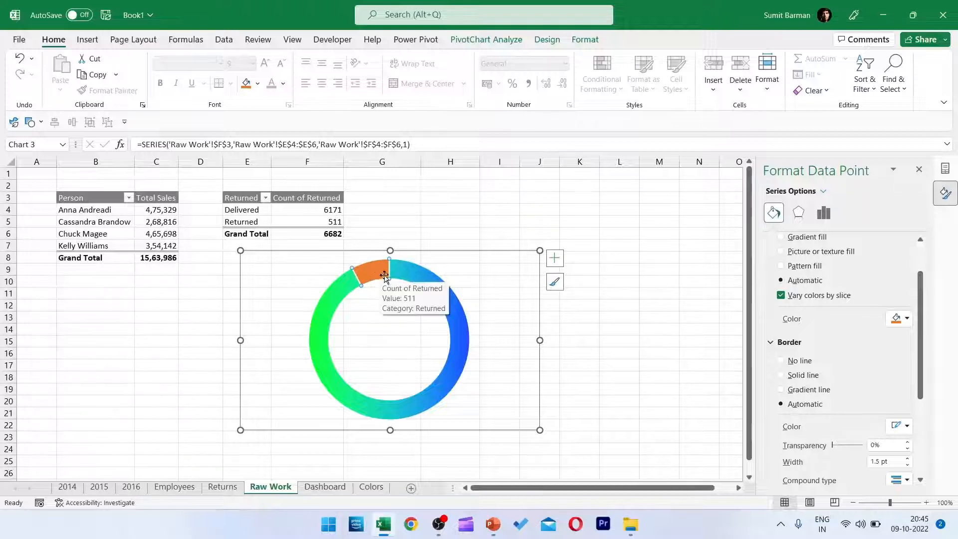
{"action": "scroll", "coordinate": [813, 332], "scroll_direction": "up", "scroll_amount": 2}
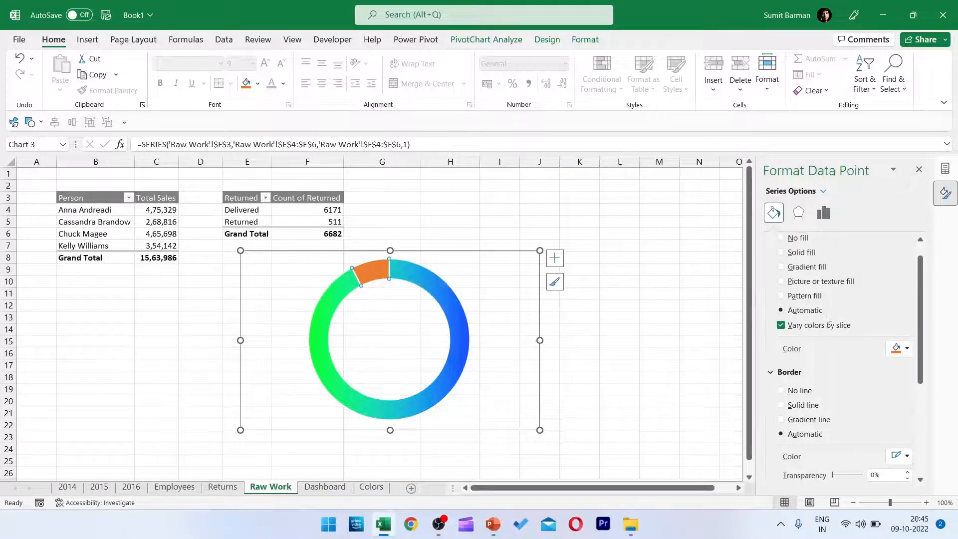
{"action": "left_click", "coordinate": [781, 251]}
{"action": "left_click", "coordinate": [893, 350]}
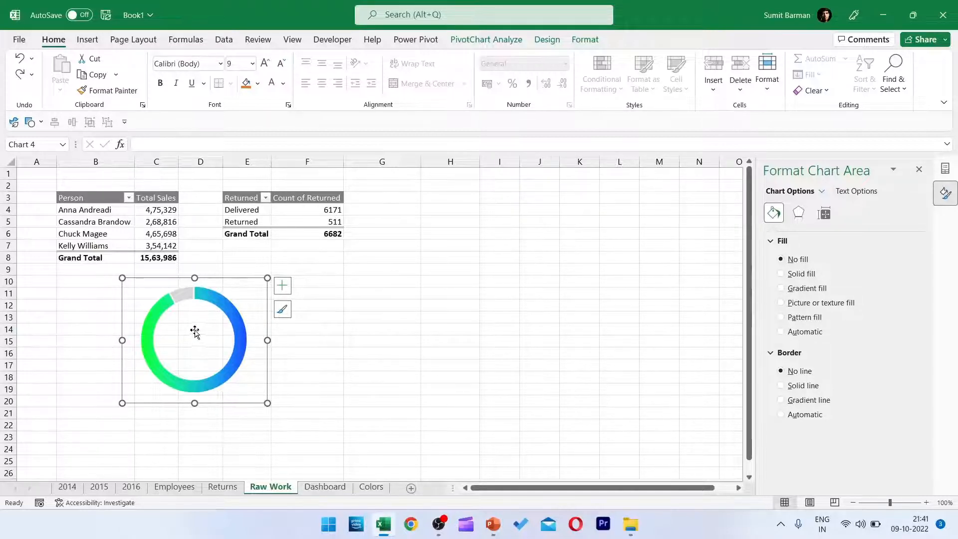
Draw a small text box in the center of the doughnut ring.
{"action": "left_click", "coordinate": [88, 40]}
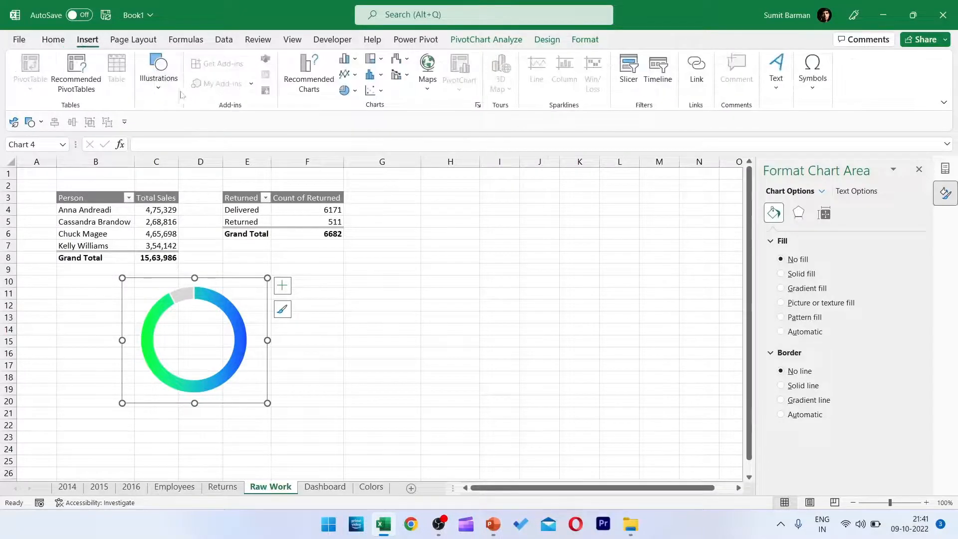
{"action": "left_click", "coordinate": [159, 75]}
{"action": "left_click", "coordinate": [175, 142]}
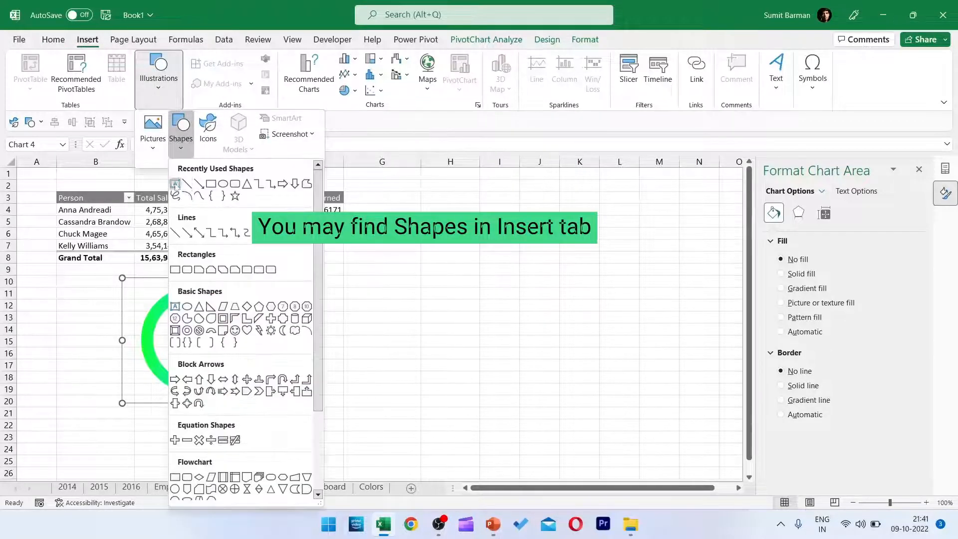
{"action": "left_click", "coordinate": [171, 336]}
{"action": "left_click_drag", "start_coordinate": [166, 327], "coordinate": [215, 348]}
Try to link the text box to the Delivered count in F4 with a GETPIVOTDATA formula.
{"action": "type", "text": "="}
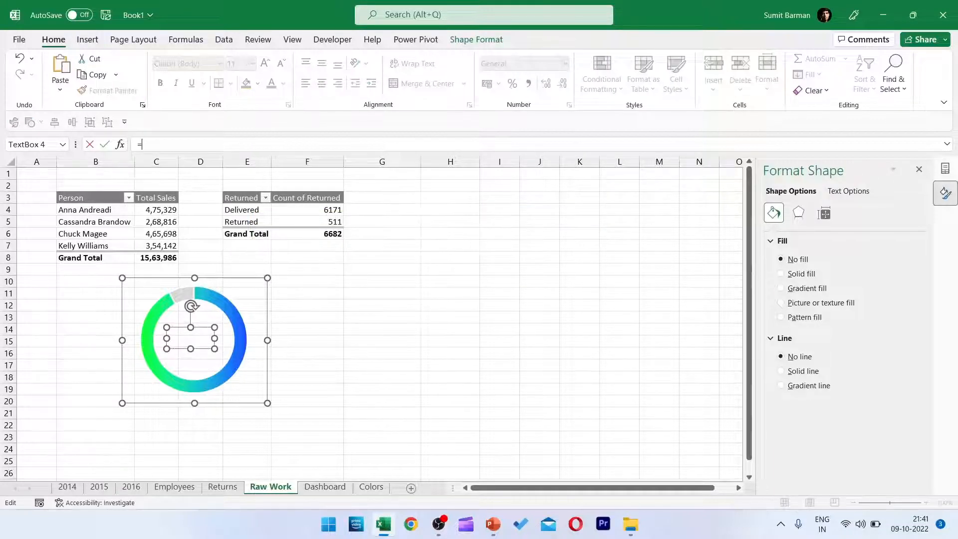
{"action": "left_click", "coordinate": [303, 210]}
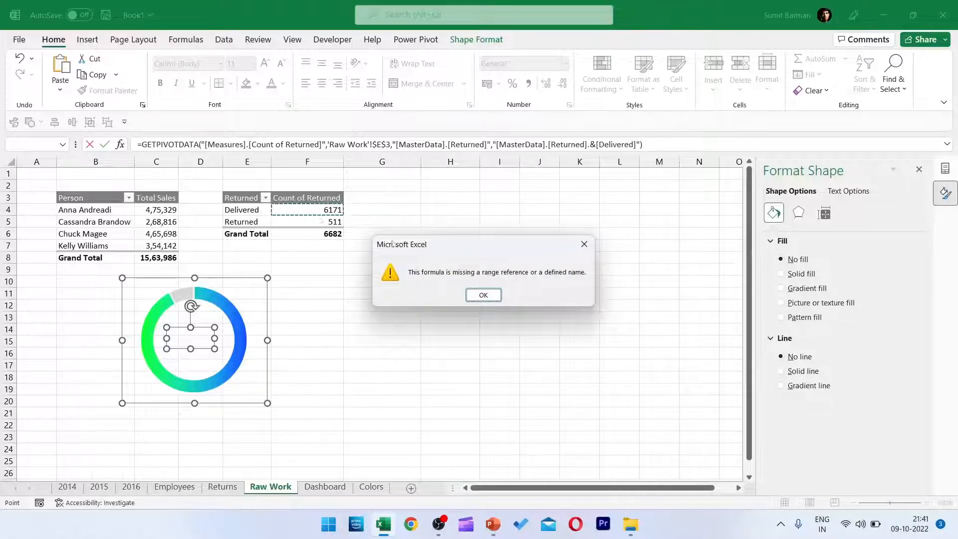
{"action": "left_click_drag", "start_coordinate": [461, 244], "coordinate": [492, 239]}
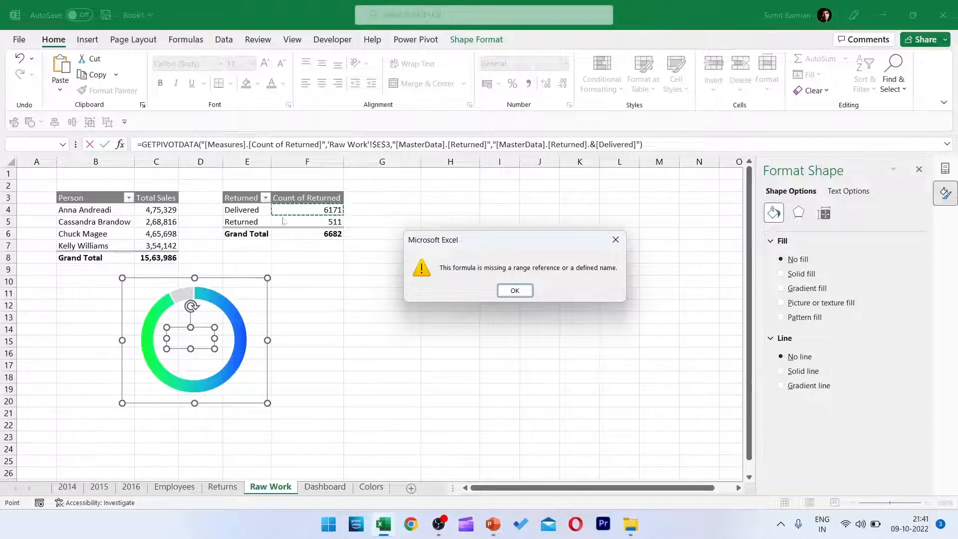
{"action": "left_click", "coordinate": [514, 291]}
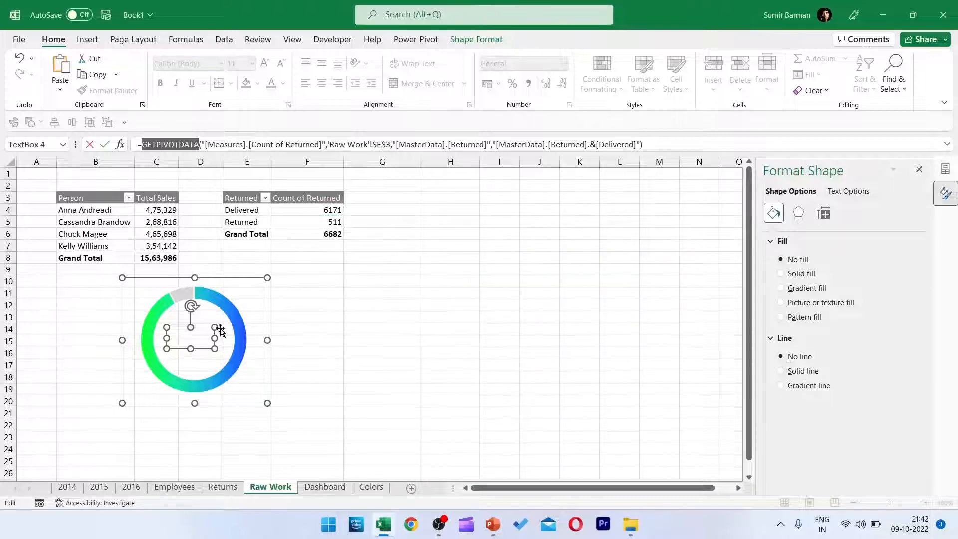
Link the text box in the doughnut to the Delivered count with the direct reference ='Raw Work'!$F$4.
{"action": "type", "text": "="}
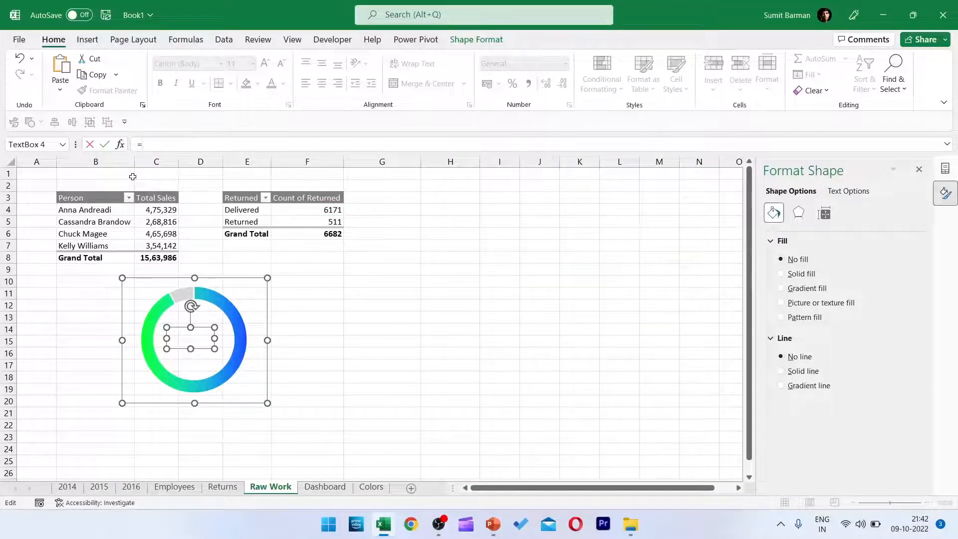
{"action": "left_click", "coordinate": [242, 199]}
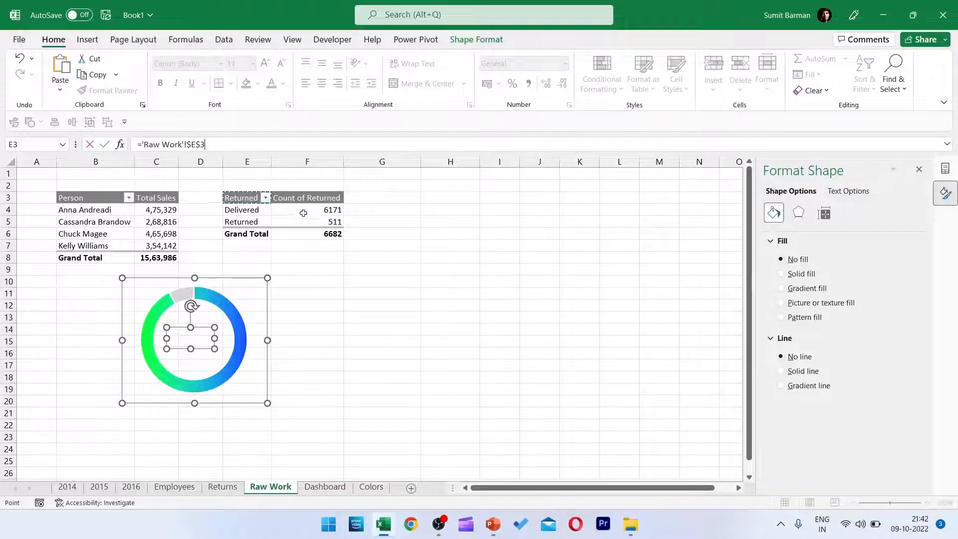
{"action": "key", "text": "BackSpace"}
{"action": "key", "text": "BackSpace"}
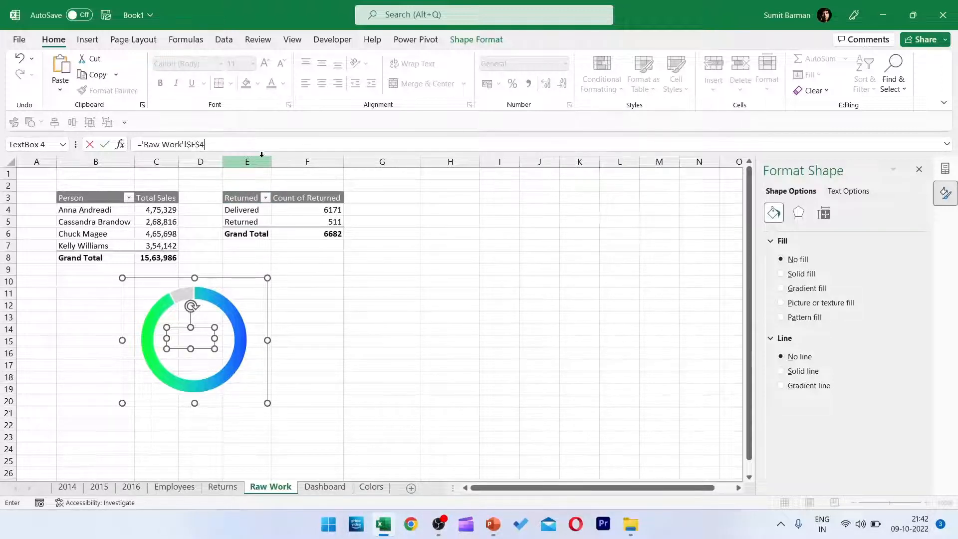
{"action": "key", "text": "Return"}
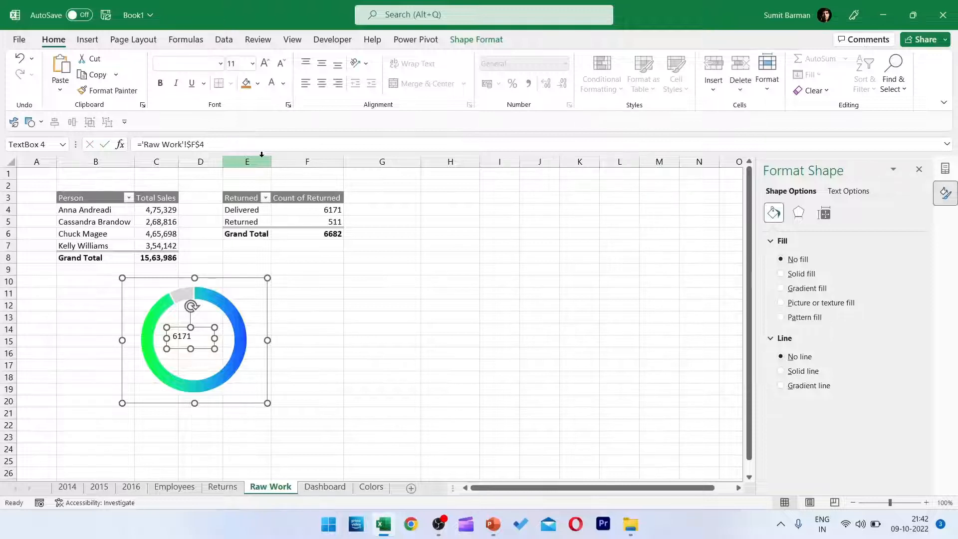
Center the linked count in its text box and format it in white Raleway at size 32.
{"action": "key", "text": "ctrl+e"}
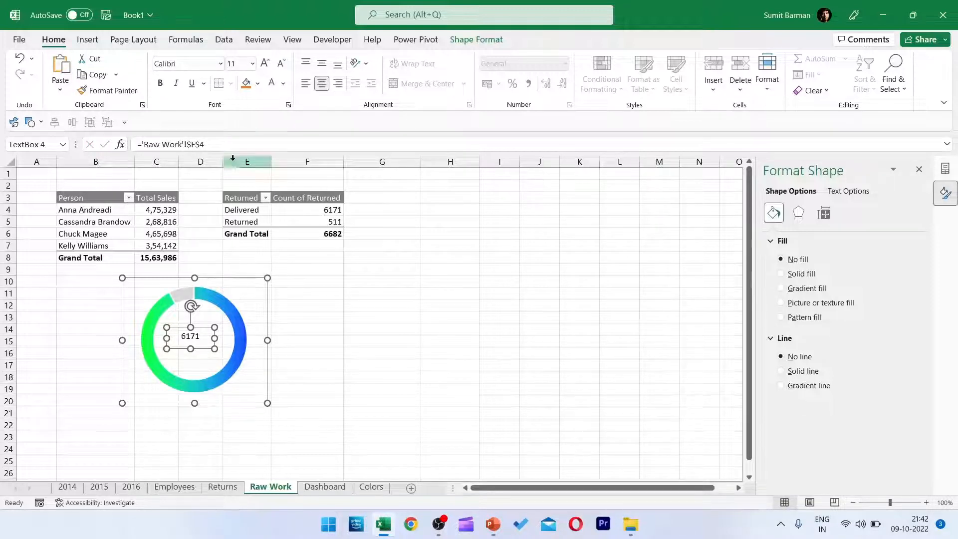
{"action": "left_click", "coordinate": [250, 60]}
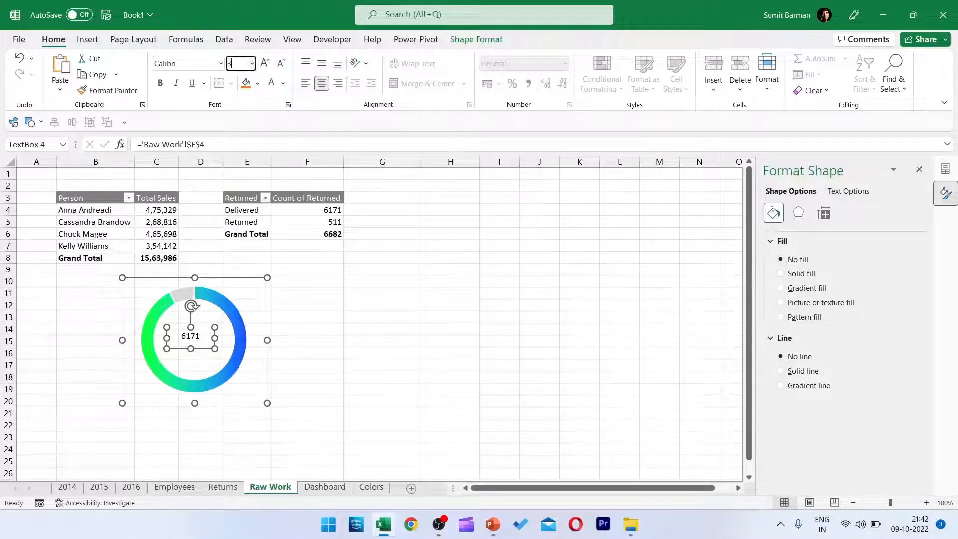
{"action": "key", "text": "Return"}
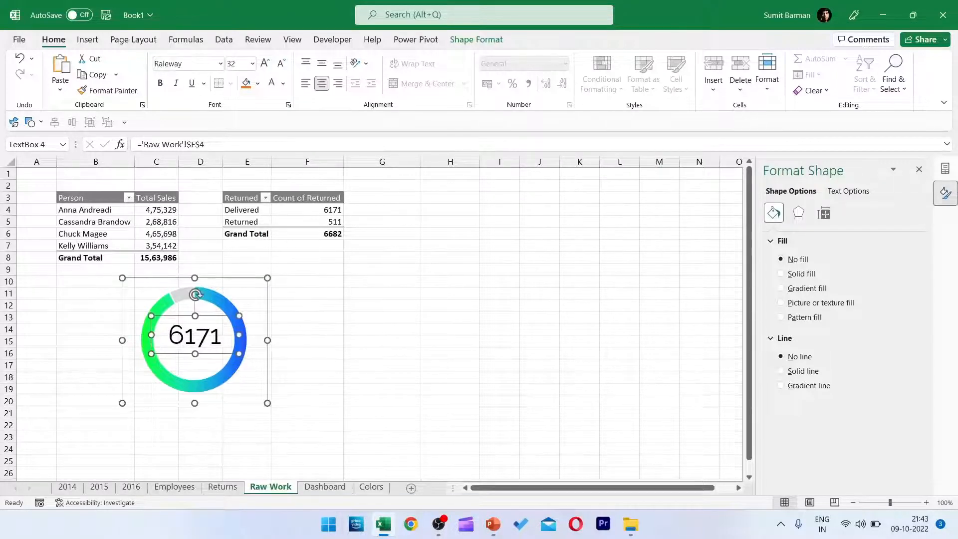
{"action": "left_click_drag", "start_coordinate": [235, 353], "coordinate": [235, 357]}
{"action": "left_click", "coordinate": [283, 83]}
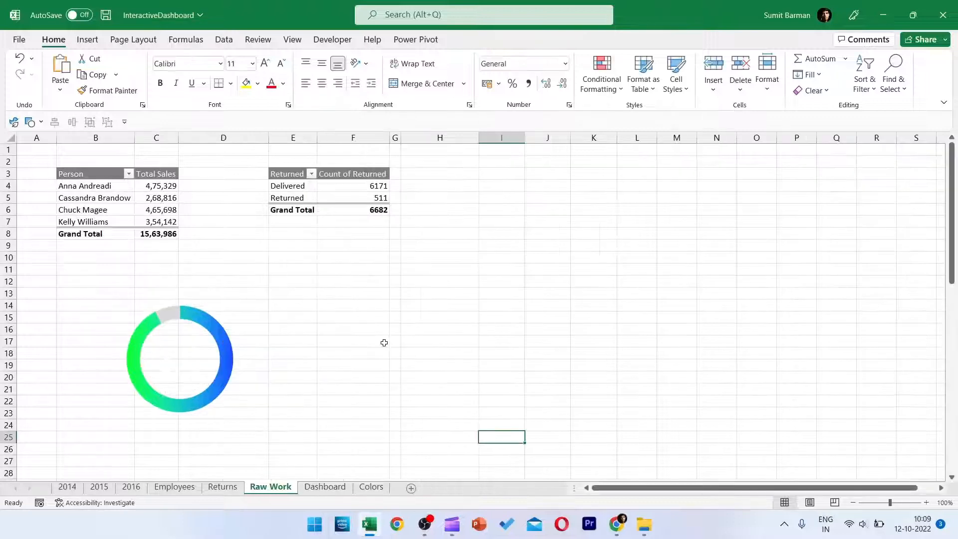
Group the doughnut chart with its count text box and paste the group into the Dashboard sheet.
{"action": "left_click", "coordinate": [182, 361]}
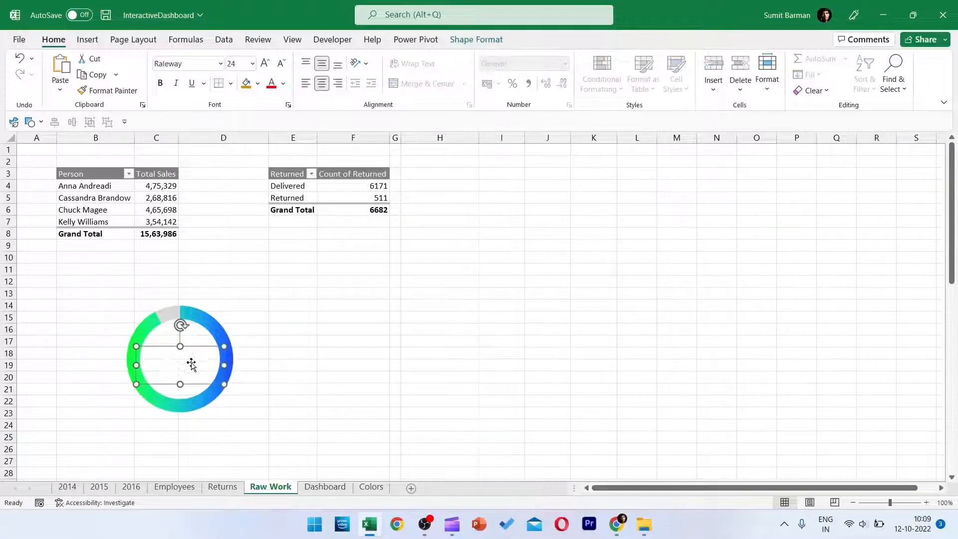
{"action": "left_click", "coordinate": [200, 327], "text": "shift"}
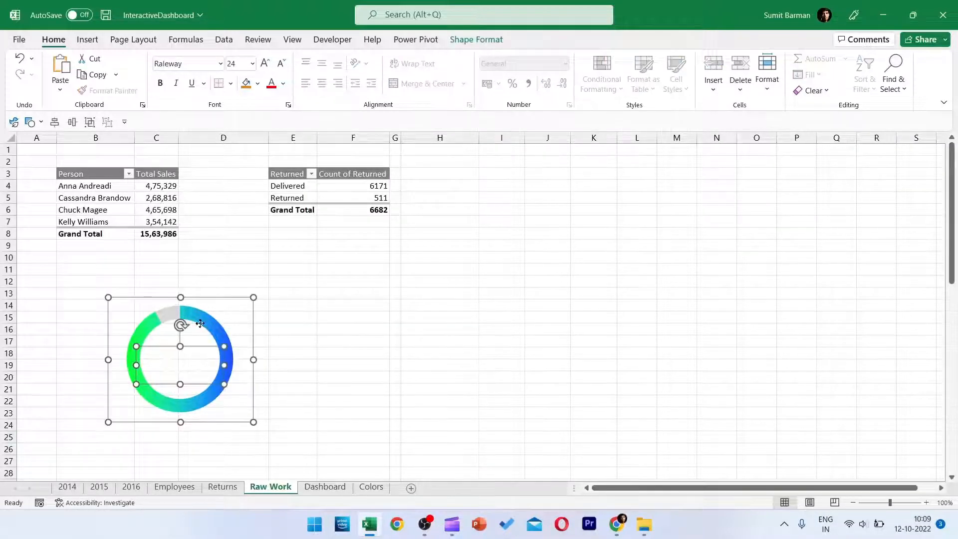
{"action": "left_click", "coordinate": [476, 39]}
{"action": "left_click", "coordinate": [708, 74]}
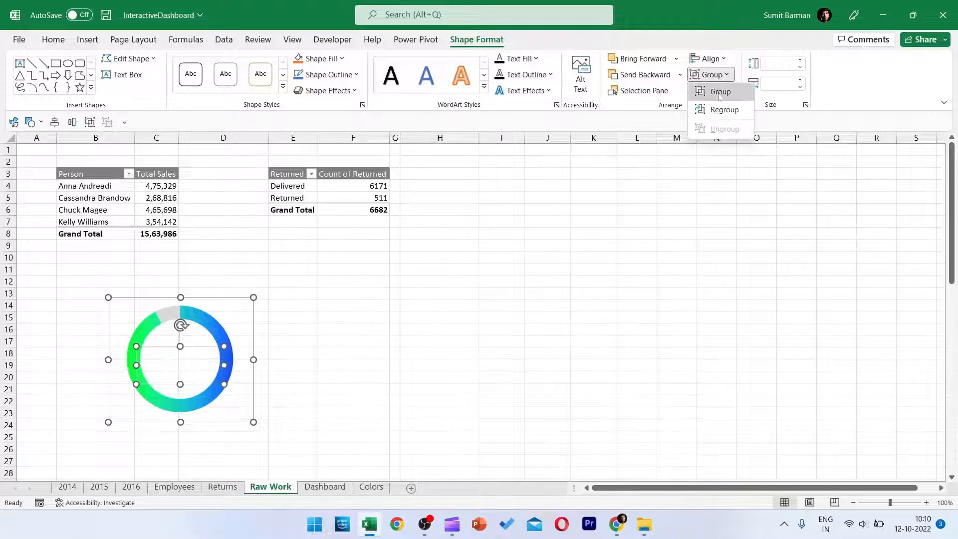
{"action": "left_click", "coordinate": [718, 90]}
{"action": "key", "text": "Escape"}
{"action": "left_click", "coordinate": [329, 487]}
{"action": "key", "text": "ctrl+v"}
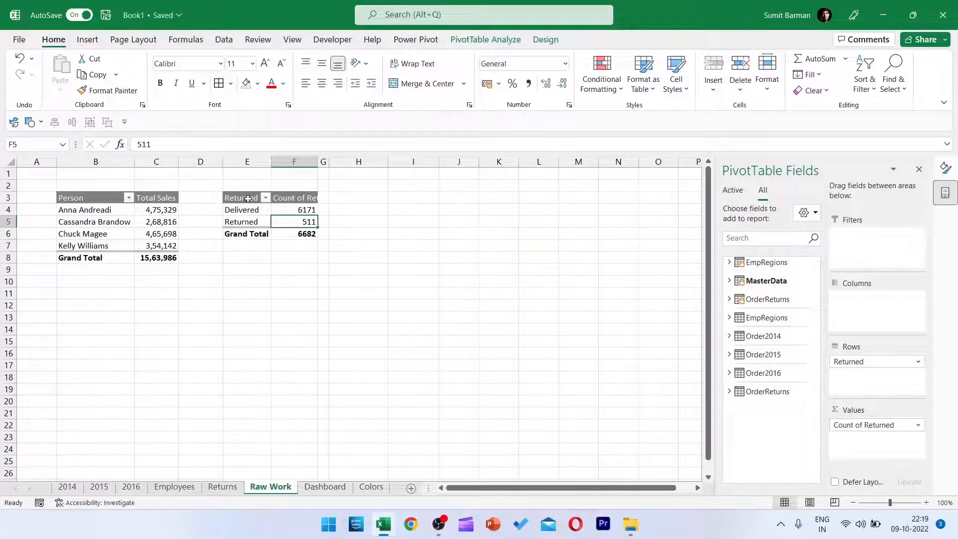
Insert a PivotTable from the Data Model at cell E9 of the Raw Work sheet.
{"action": "left_click", "coordinate": [248, 199]}
{"action": "key", "text": "ctrl+a"}
{"action": "left_click", "coordinate": [233, 269]}
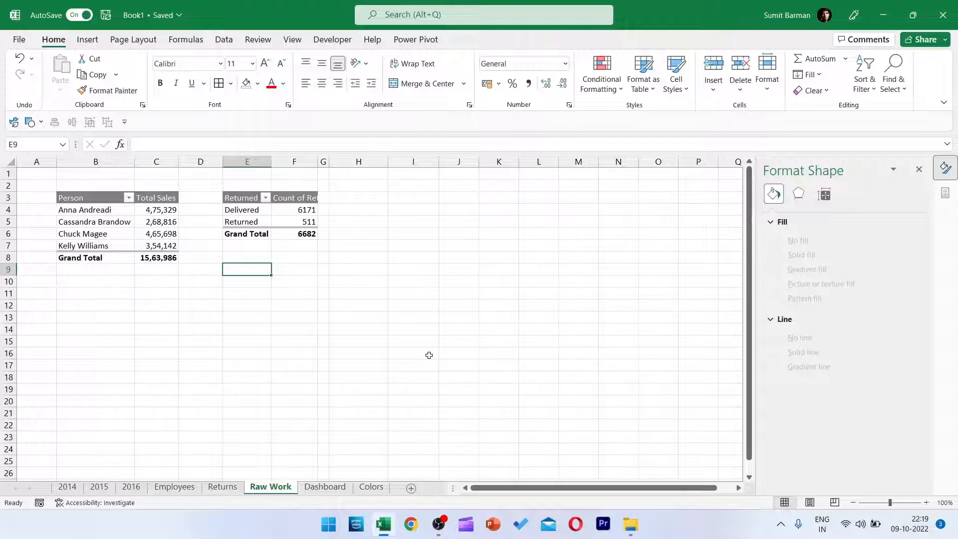
{"action": "key", "text": "alt+n"}
{"action": "key", "text": "v"}
{"action": "key", "text": "d"}
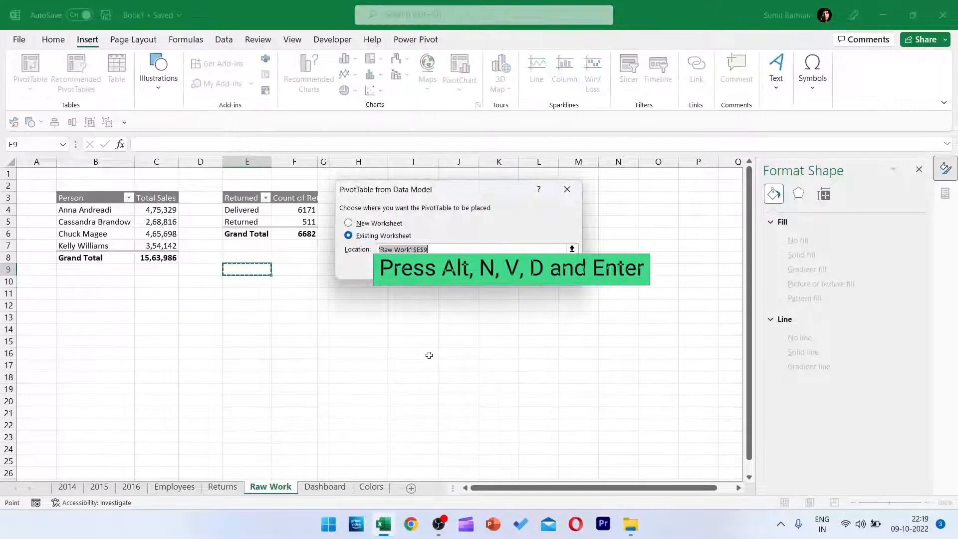
{"action": "key", "text": "Return"}
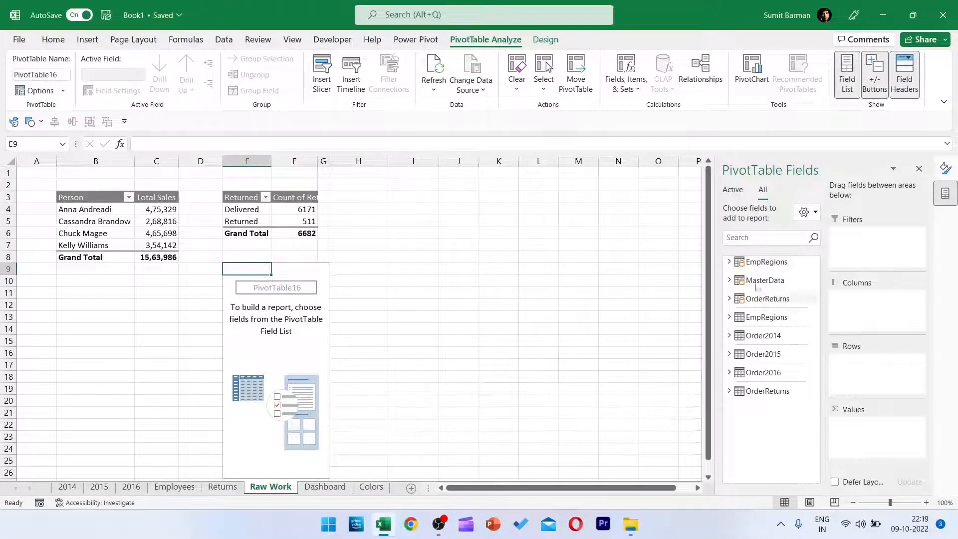
Put Region from EmpRegions in the new PivotTable's rows and Total Profit from MasterData in its values.
{"action": "left_click", "coordinate": [729, 260]}
{"action": "left_click", "coordinate": [770, 288]}
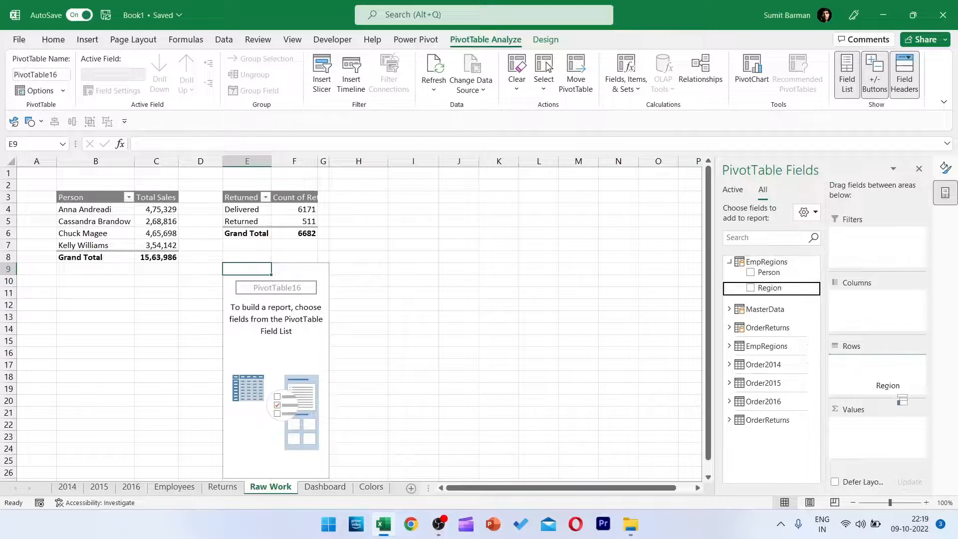
{"action": "left_click", "coordinate": [729, 309]}
{"action": "scroll", "coordinate": [783, 349], "scroll_direction": "down", "scroll_amount": 3}
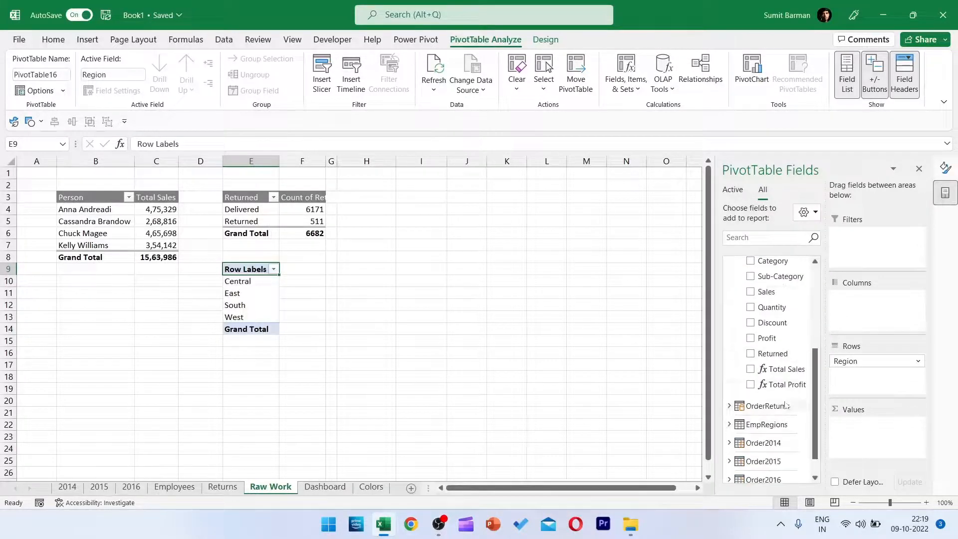
{"action": "left_click_drag", "start_coordinate": [790, 387], "coordinate": [906, 445]}
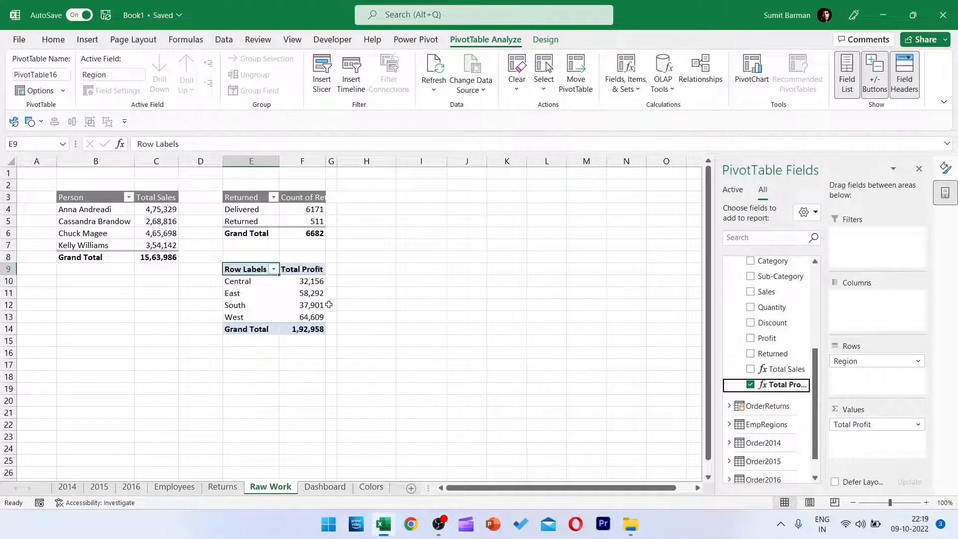
Apply a gray medium PivotTable style to the profit table and change its report layout to show Region as the header.
{"action": "left_click", "coordinate": [304, 293]}
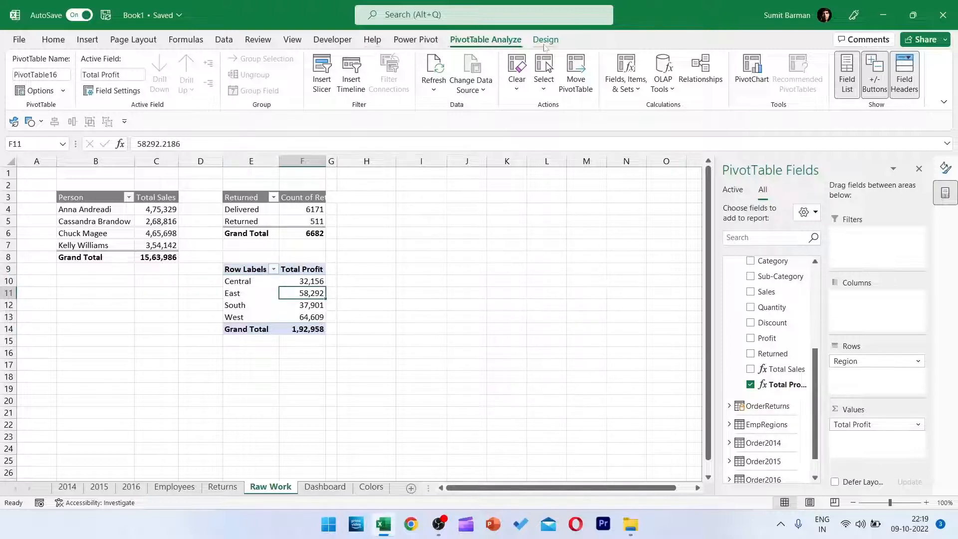
{"action": "left_click", "coordinate": [545, 40]}
{"action": "left_click", "coordinate": [618, 94]}
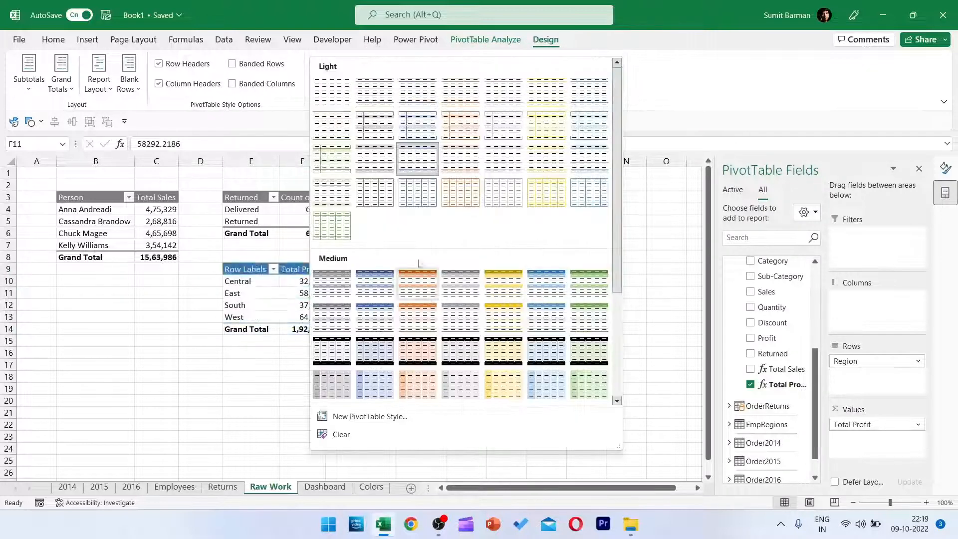
{"action": "left_click", "coordinate": [447, 281]}
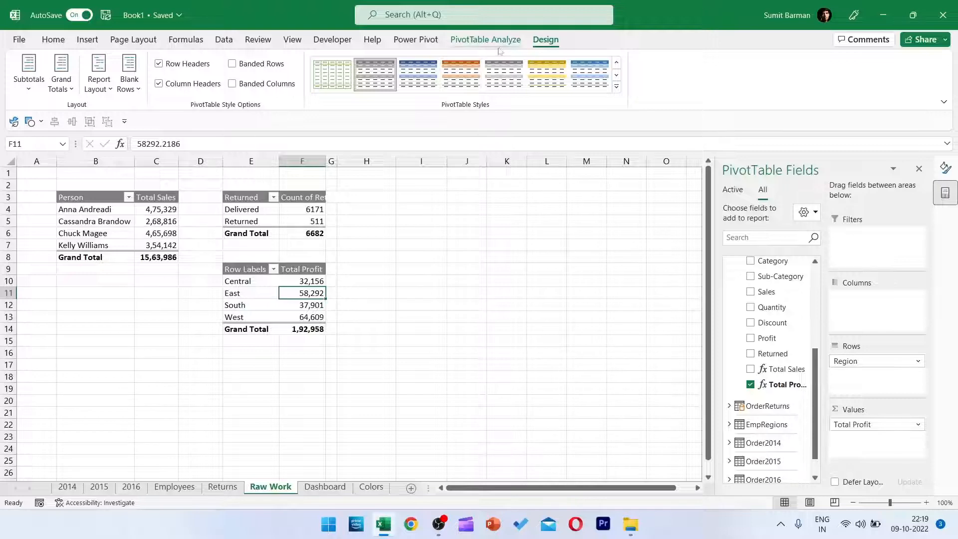
{"action": "left_click", "coordinate": [485, 39]}
{"action": "left_click", "coordinate": [545, 40]}
{"action": "left_click", "coordinate": [98, 74]}
{"action": "left_click", "coordinate": [120, 175]}
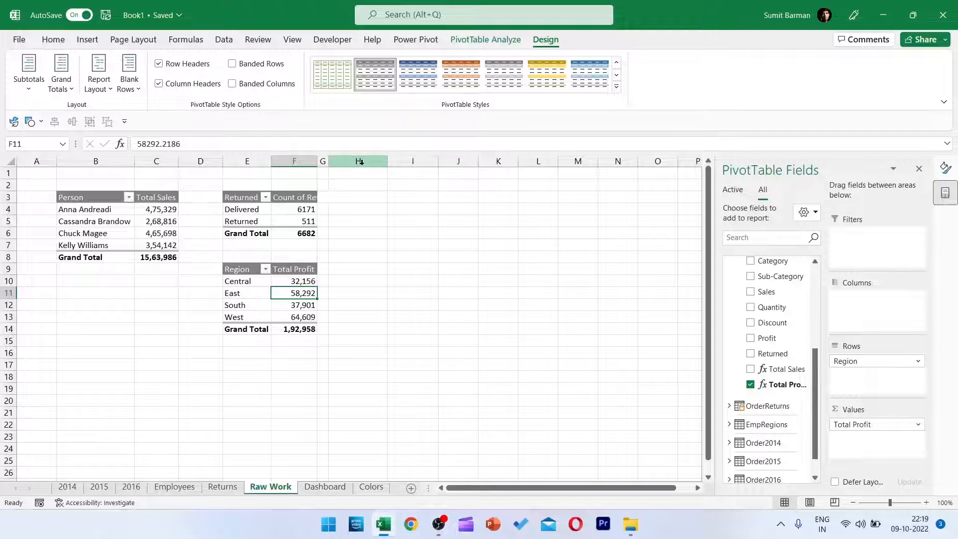
{"action": "left_click", "coordinate": [81, 42]}
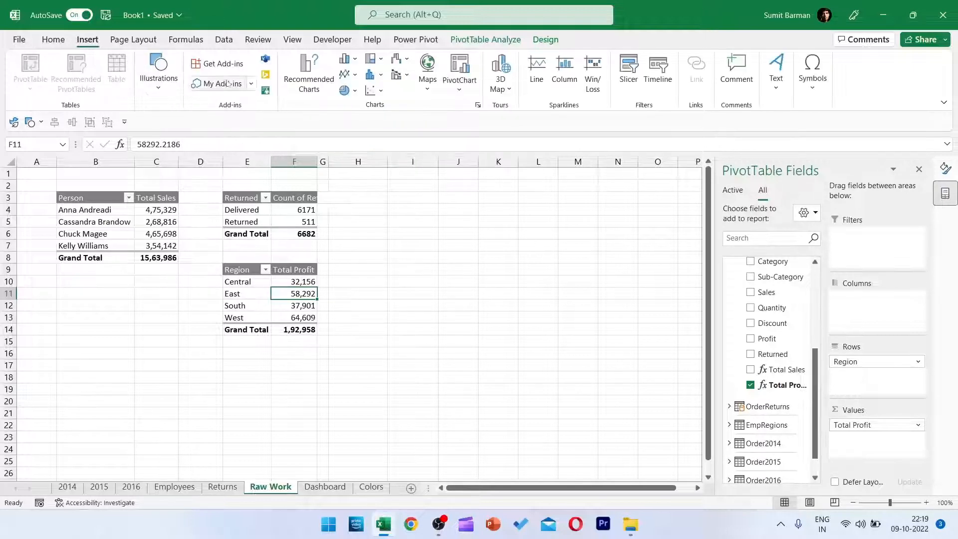
{"action": "left_click", "coordinate": [306, 72]}
{"action": "left_click", "coordinate": [327, 342]}
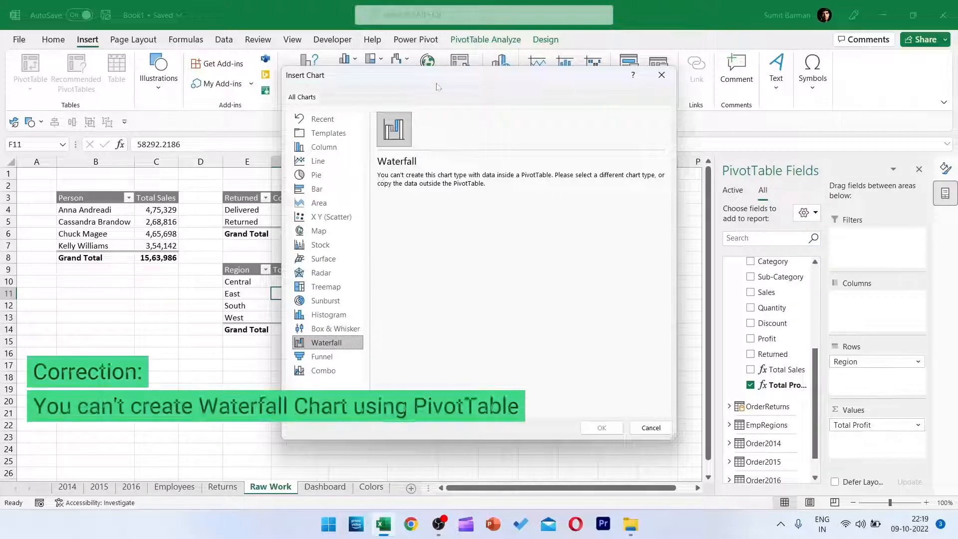
{"action": "left_click_drag", "start_coordinate": [440, 88], "coordinate": [604, 79]}
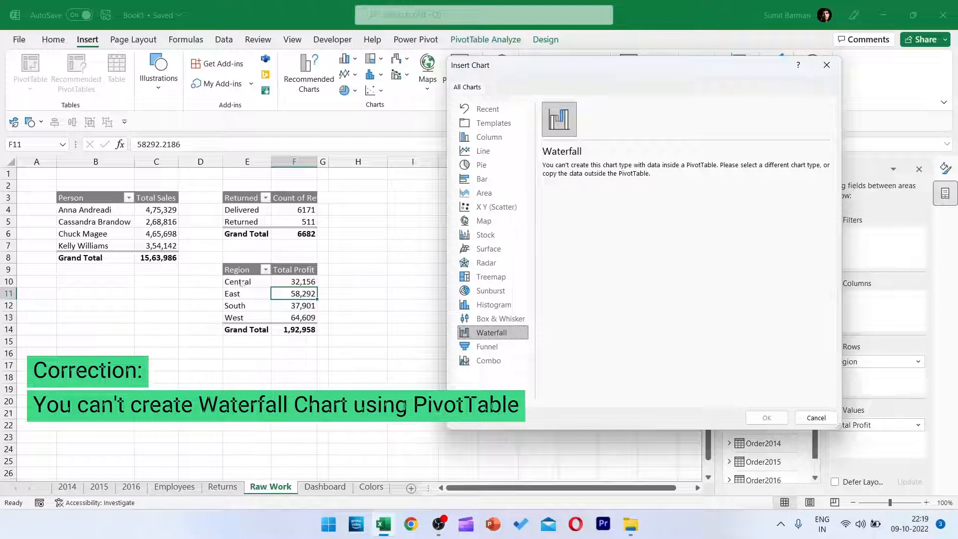
{"action": "left_click", "coordinate": [816, 418]}
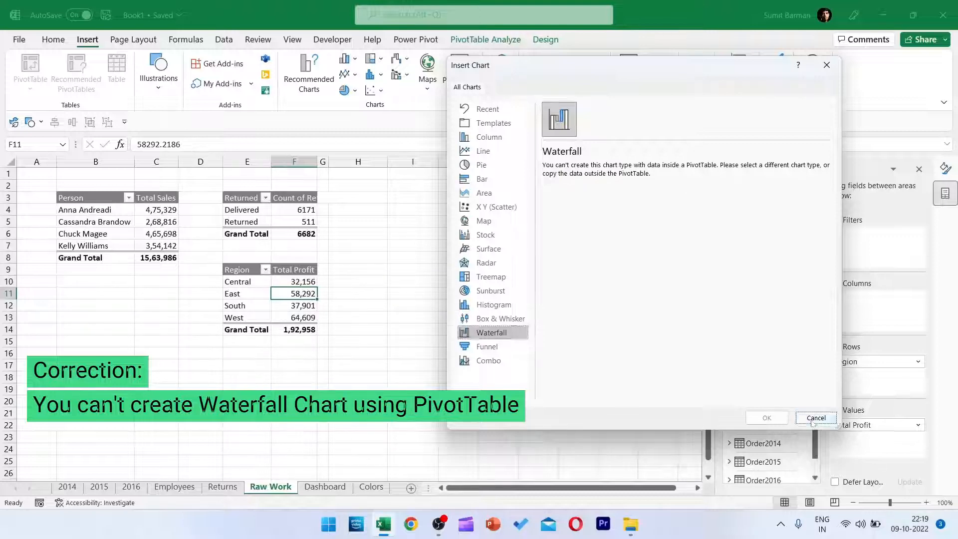
Copy the Region column of the profit PivotTable, E9:E14, to the cells starting at H9.
{"action": "left_click_drag", "start_coordinate": [248, 270], "coordinate": [247, 325]}
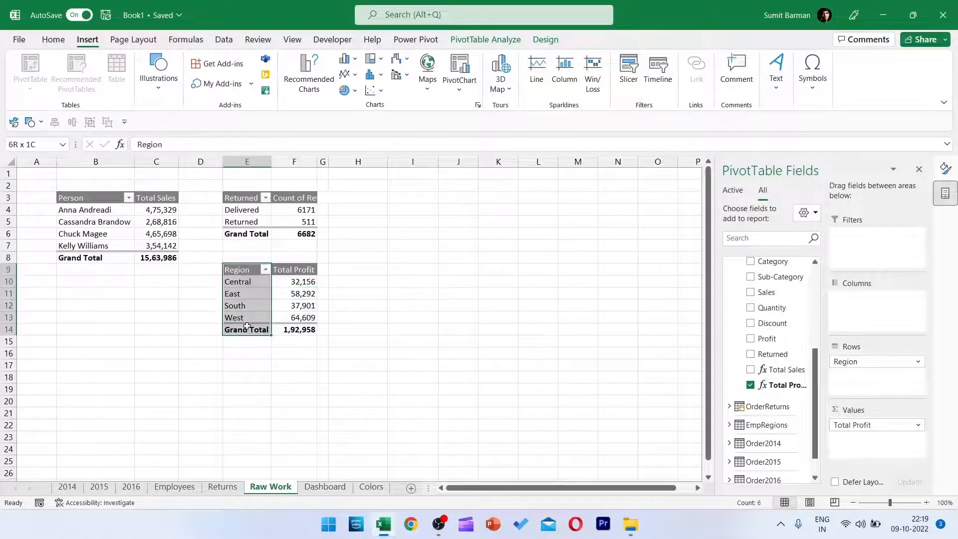
{"action": "key", "text": "ctrl+c"}
{"action": "left_click", "coordinate": [376, 267]}
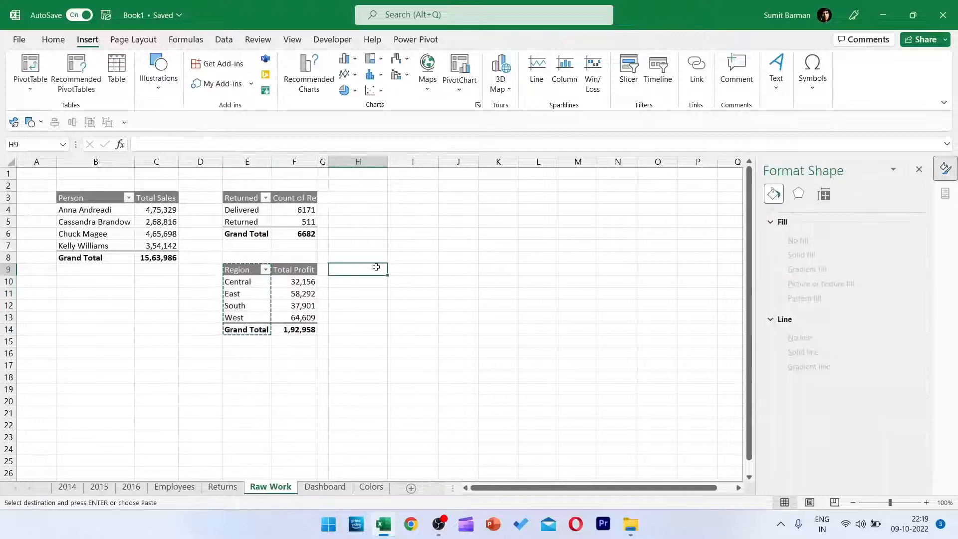
{"action": "key", "text": "ctrl+v"}
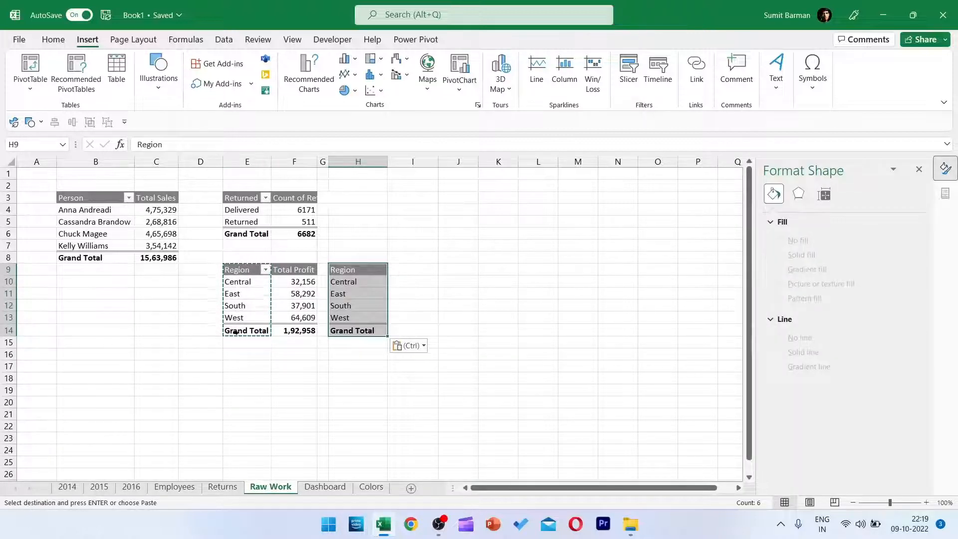
Copy the Total Profit header into cell I9 beside the copied Region header.
{"action": "left_click", "coordinate": [402, 270]}
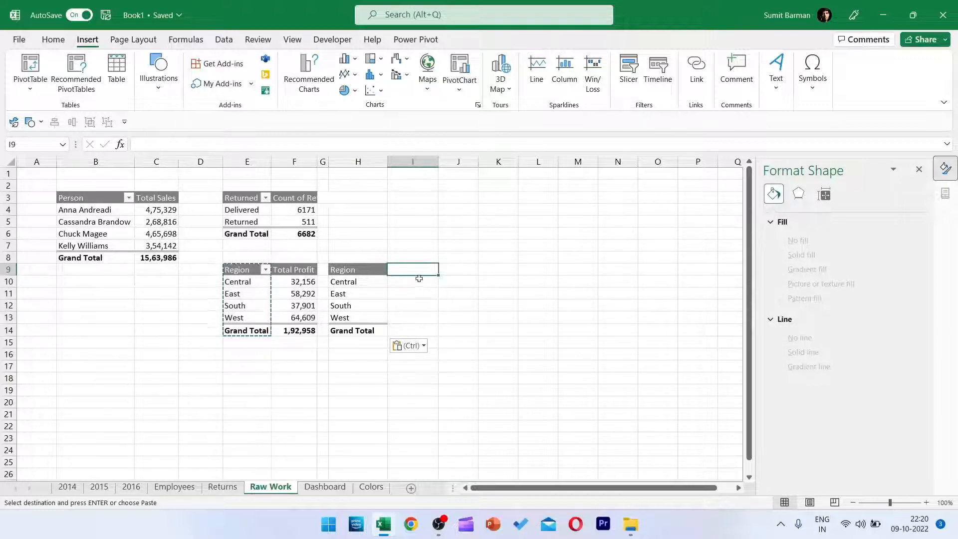
{"action": "left_click", "coordinate": [298, 273]}
{"action": "key", "text": "ctrl+c"}
{"action": "left_click", "coordinate": [404, 265]}
{"action": "key", "text": "ctrl+v"}
Enter =VLOOKUP(H10,$E$10:$F$14,2,FALSE) in cell I10 to look up Central's total profit from the PivotTable.
{"action": "key", "text": "Down"}
{"action": "type", "text": "=vlo"}
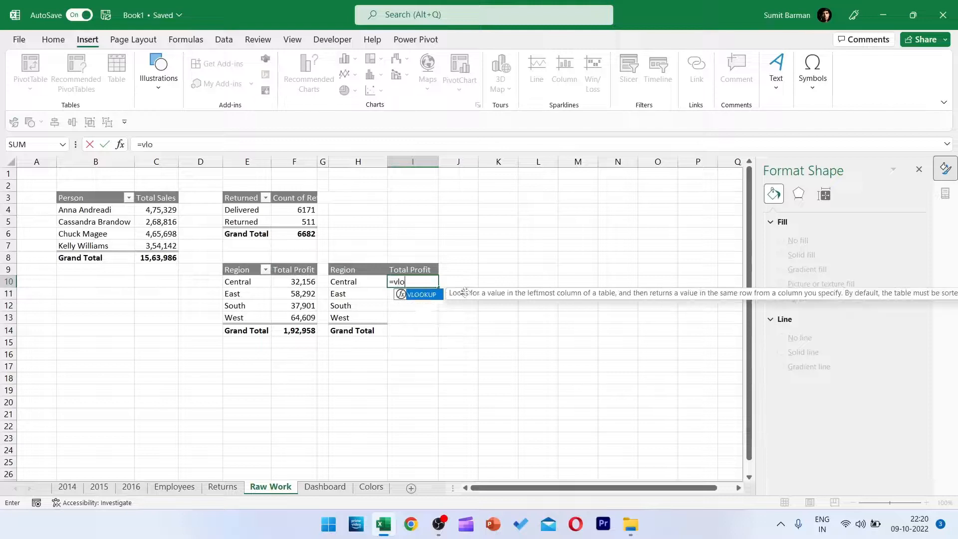
{"action": "key", "text": "Tab"}
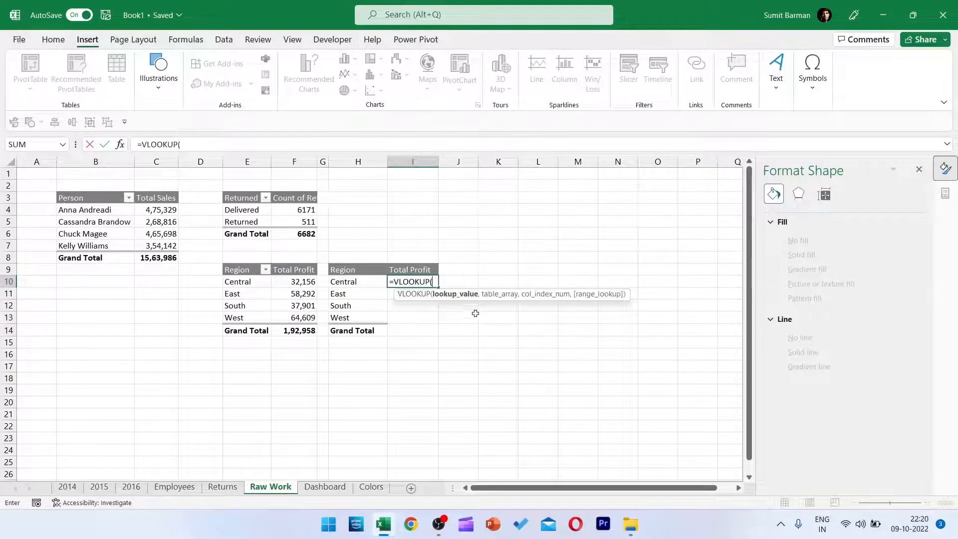
{"action": "left_click", "coordinate": [368, 281]}
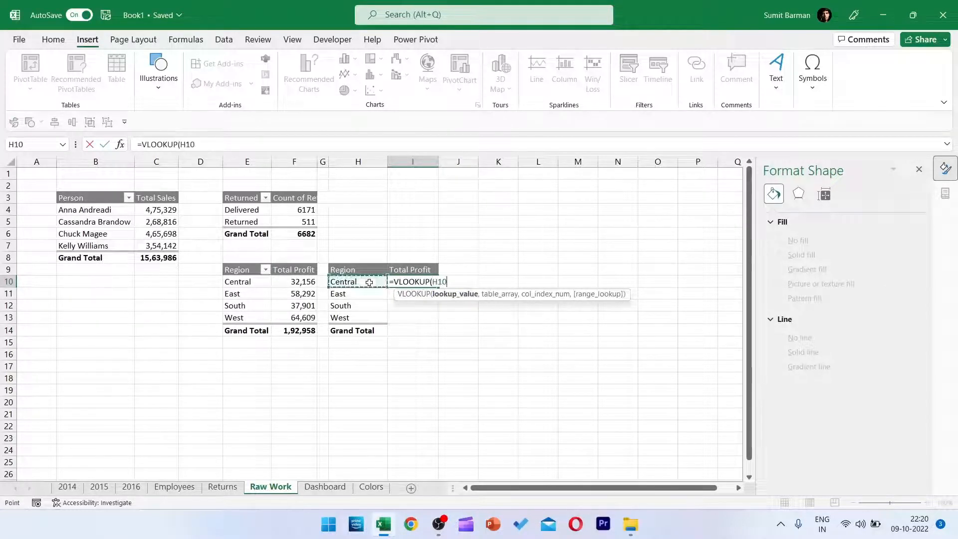
{"action": "type", "text": ","}
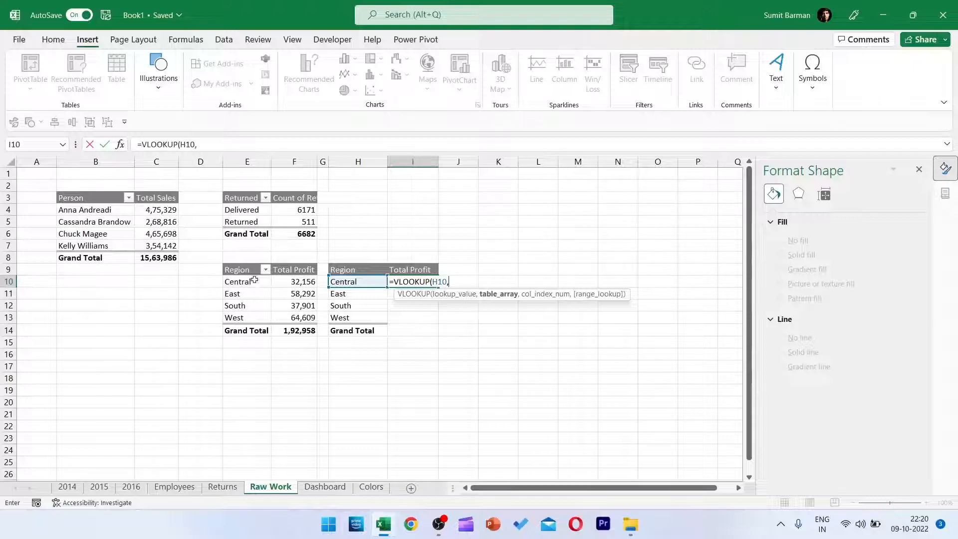
{"action": "left_click_drag", "start_coordinate": [246, 281], "coordinate": [302, 330]}
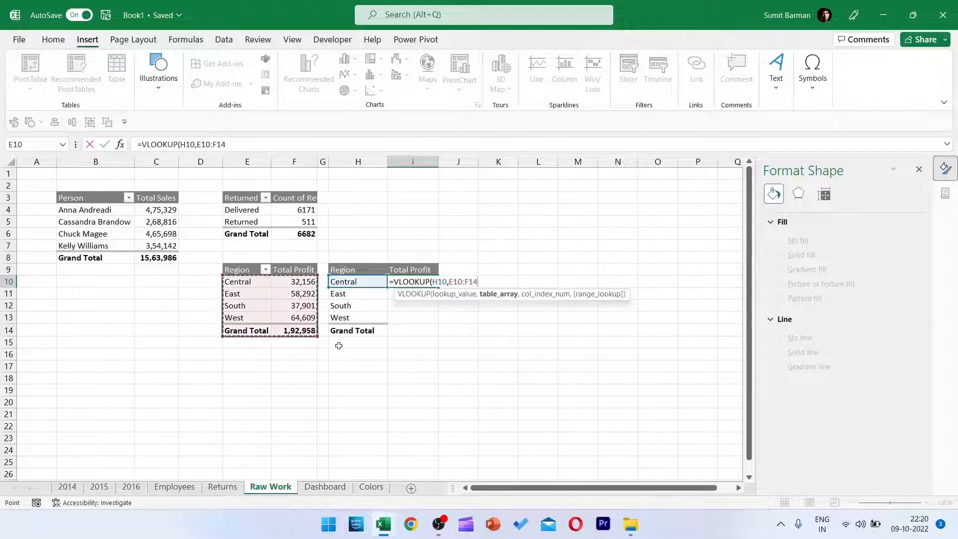
{"action": "key", "text": "F4"}
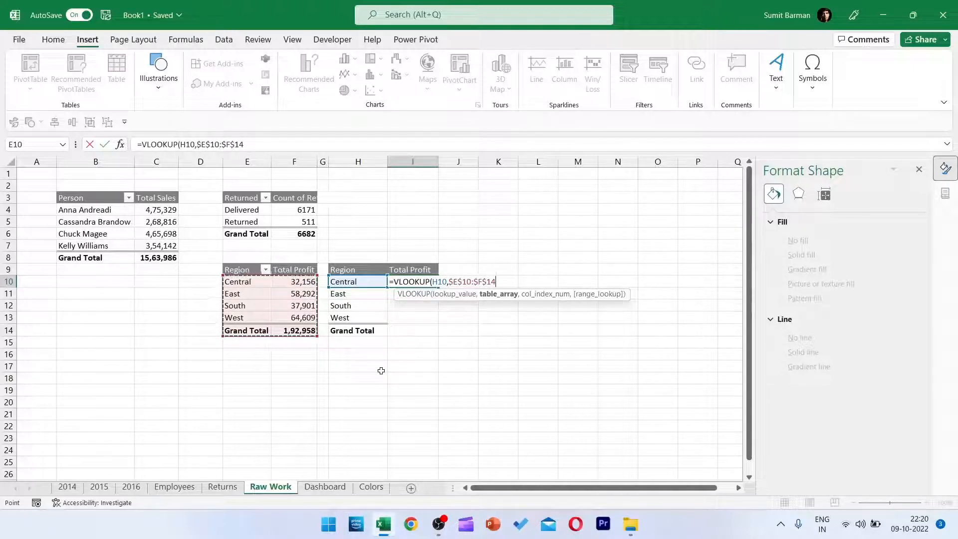
{"action": "type", "text": ",2,"}
{"action": "key", "text": "Down"}
{"action": "key", "text": "Tab"}
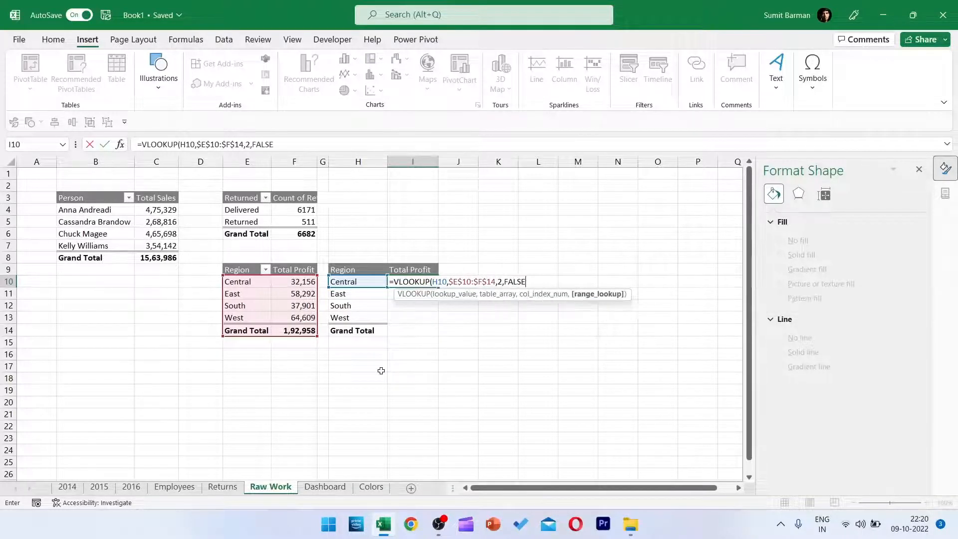
{"action": "type", "text": ")"}
{"action": "key", "text": "Return"}
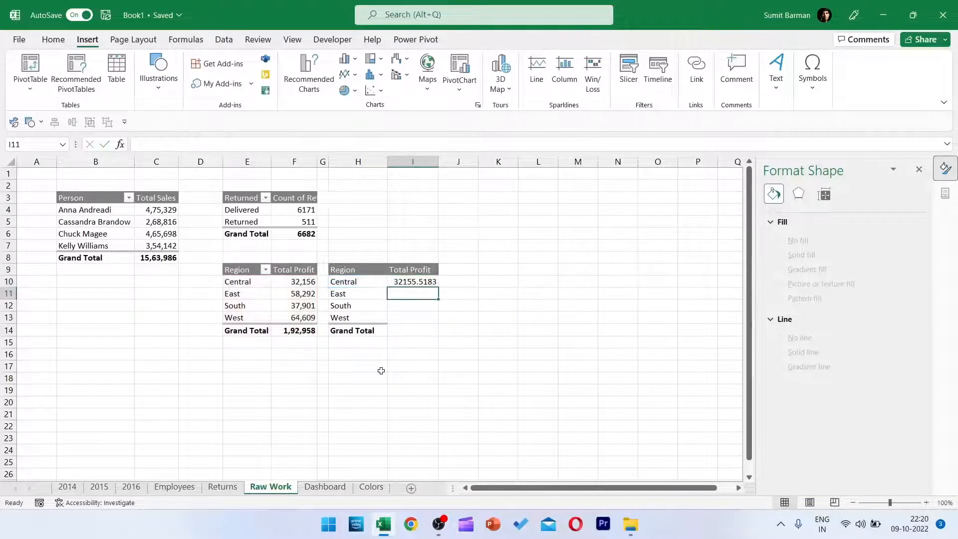
Fill the I10 lookup formula down to I14 and apply all borders to the H9:I14 table.
{"action": "left_click", "coordinate": [408, 281]}
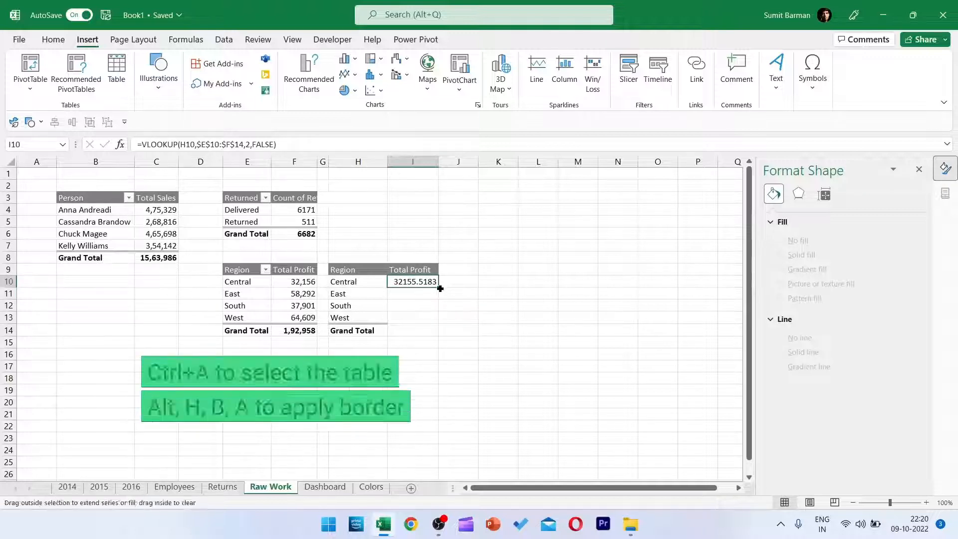
{"action": "double_click", "coordinate": [442, 287]}
{"action": "key", "text": "ctrl+a"}
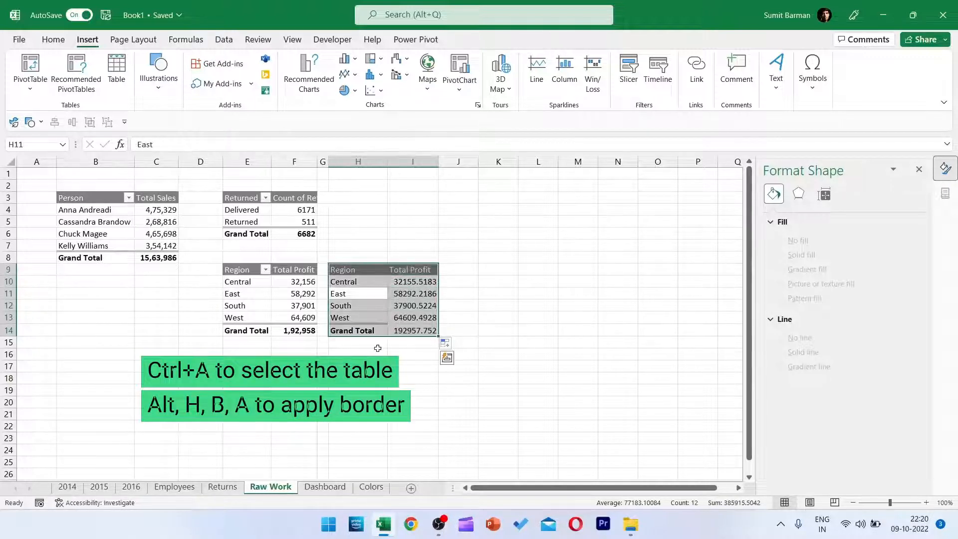
{"action": "key", "text": "alt"}
{"action": "key", "text": "h"}
{"action": "key", "text": "b"}
{"action": "key", "text": "a"}
{"action": "left_click", "coordinate": [366, 278]}
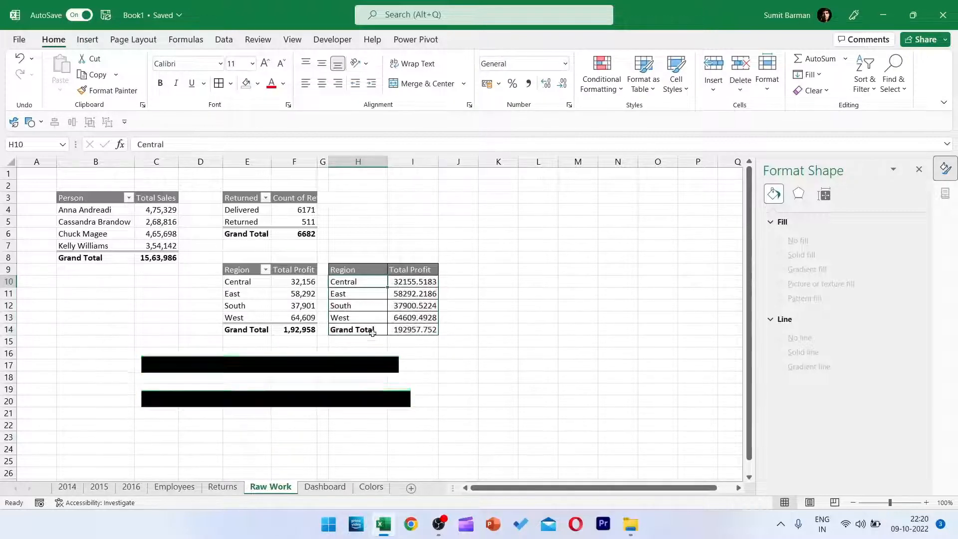
Format the profit values in I10:I14 with the comma style and no decimal places.
{"action": "left_click", "coordinate": [429, 332]}
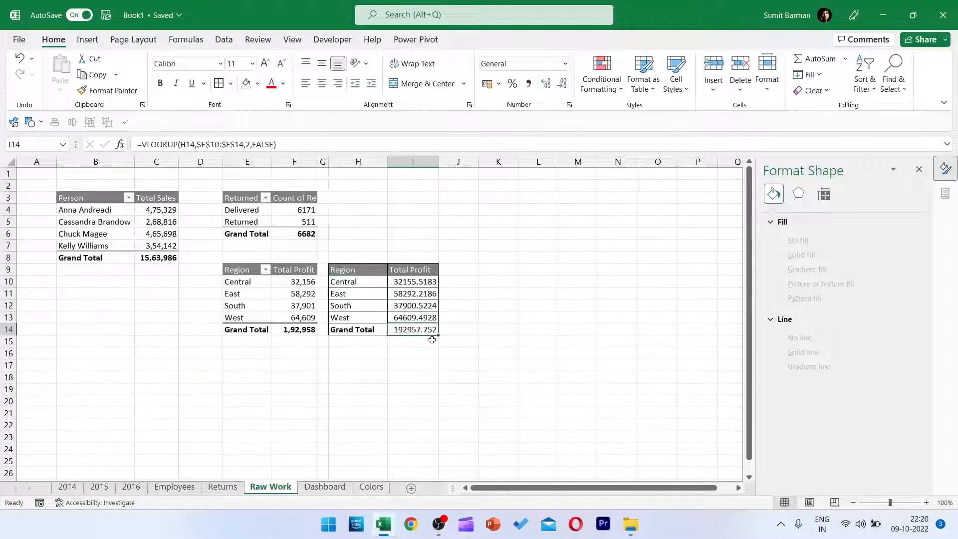
{"action": "left_click", "coordinate": [415, 283], "text": "shift"}
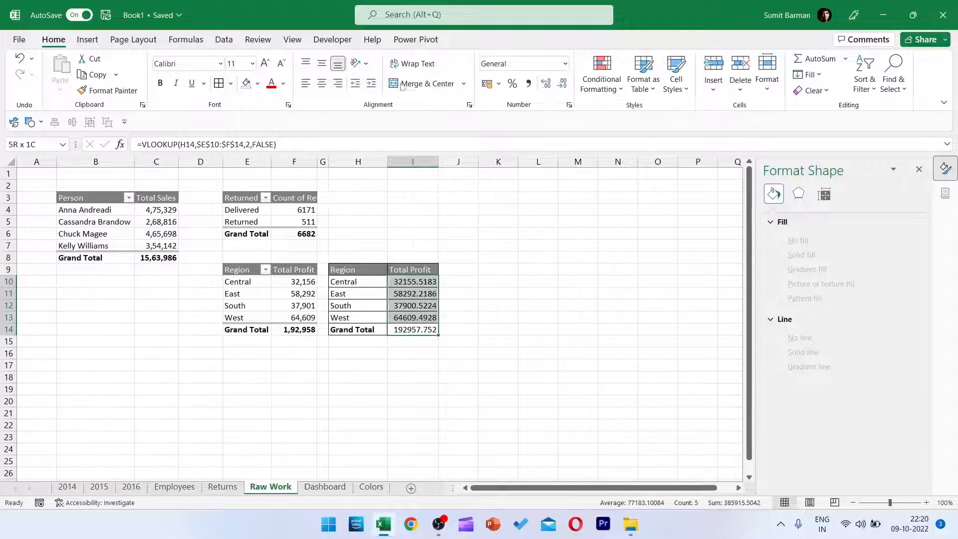
{"action": "left_click", "coordinate": [528, 84]}
{"action": "left_click", "coordinate": [562, 83]}
{"action": "left_click", "coordinate": [561, 84]}
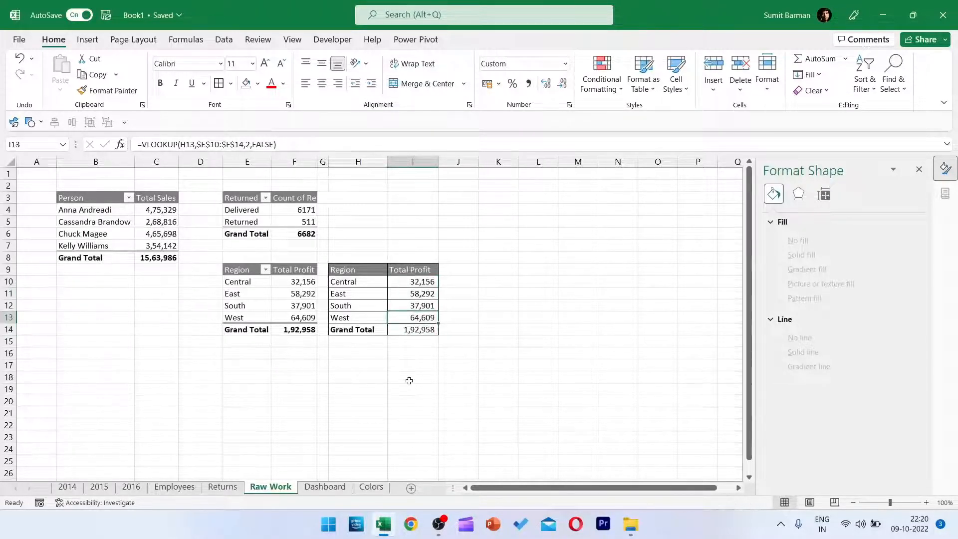
Insert a Waterfall chart based on the linked region profit table in H9:I14.
{"action": "left_click", "coordinate": [356, 292]}
{"action": "left_click", "coordinate": [87, 39]}
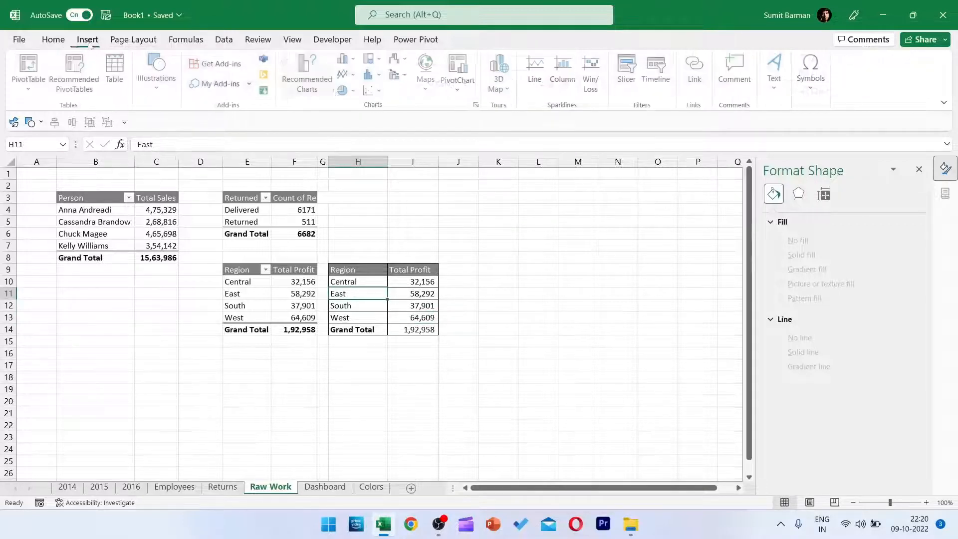
{"action": "left_click", "coordinate": [310, 70]}
{"action": "left_click", "coordinate": [374, 98]}
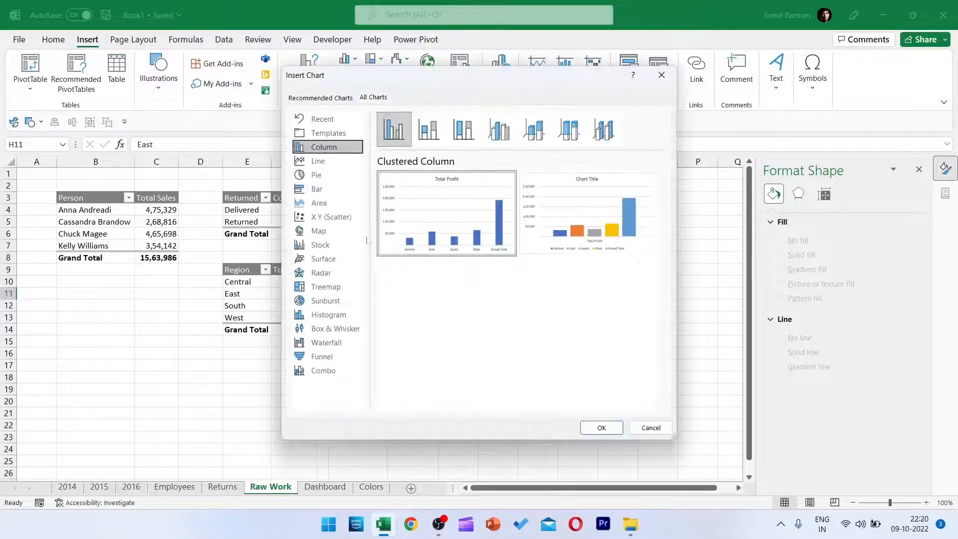
{"action": "left_click", "coordinate": [327, 342]}
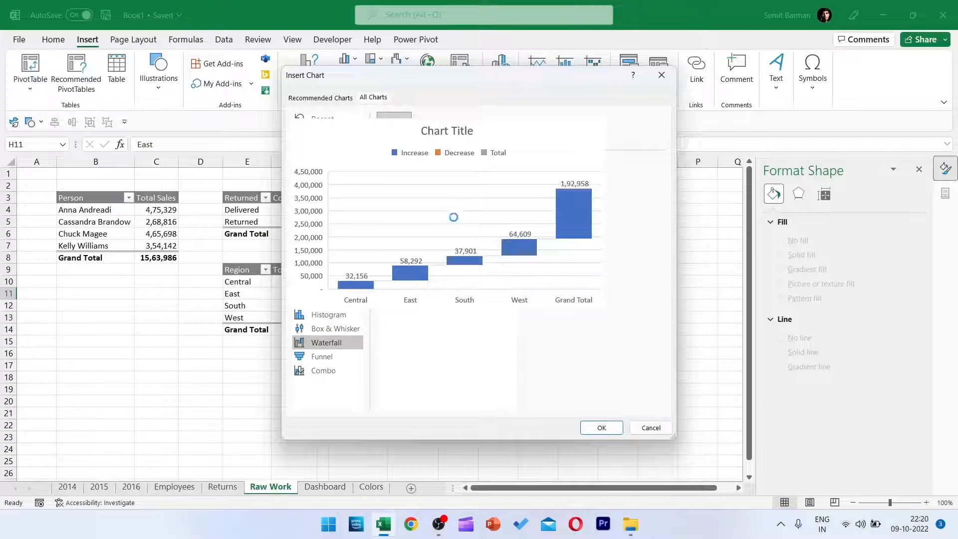
{"action": "double_click", "coordinate": [455, 220]}
Move the waterfall chart to the empty cells right of the profit table and close the formatting pane.
{"action": "left_click_drag", "start_coordinate": [433, 240], "coordinate": [562, 312]}
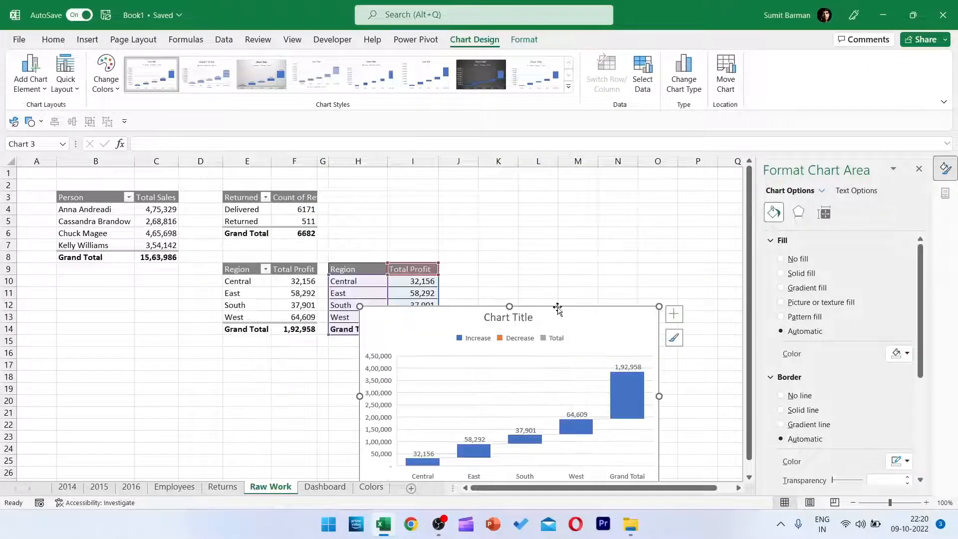
{"action": "left_click", "coordinate": [918, 169]}
{"action": "scroll", "coordinate": [658, 295], "scroll_direction": "down", "scroll_amount": 2}
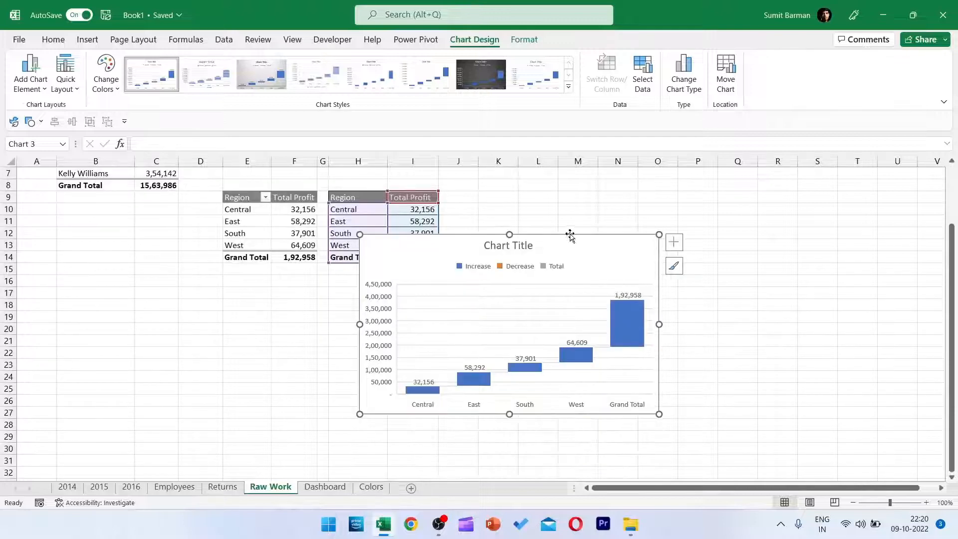
{"action": "left_click_drag", "start_coordinate": [569, 234], "coordinate": [690, 226]}
Delete the legend, chart title and vertical axis from the waterfall chart.
{"action": "left_click", "coordinate": [603, 261]}
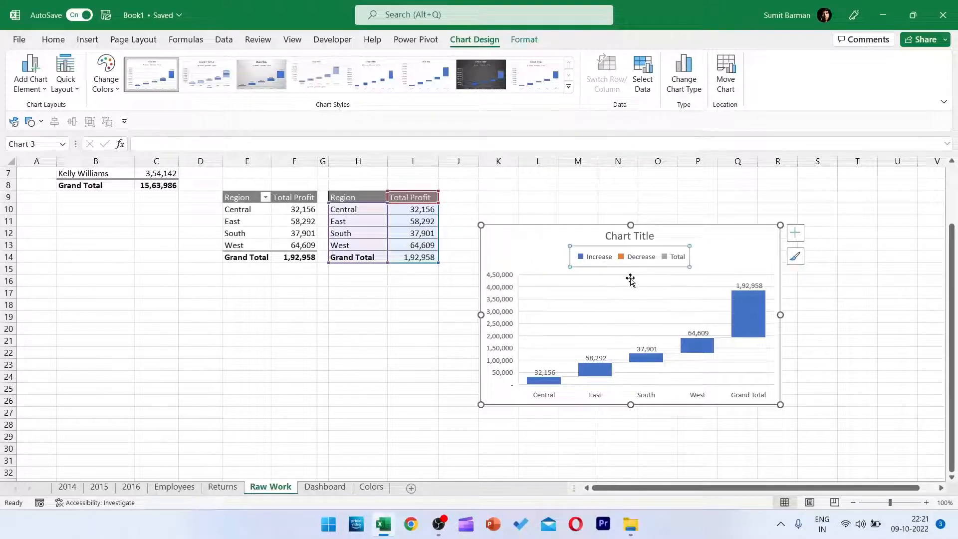
{"action": "key", "text": "Delete"}
{"action": "left_click", "coordinate": [631, 244]}
{"action": "key", "text": "Delete"}
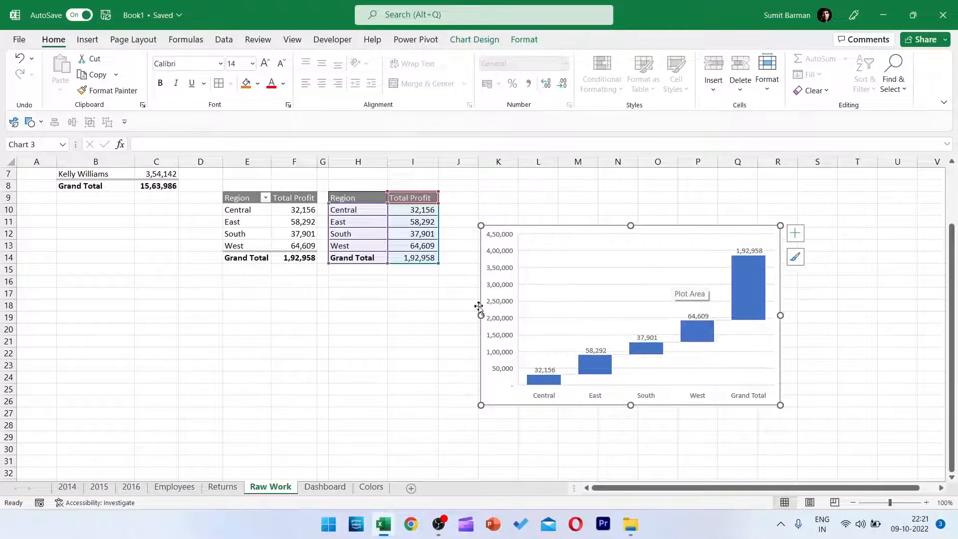
{"action": "left_click", "coordinate": [496, 307]}
{"action": "key", "text": "Delete"}
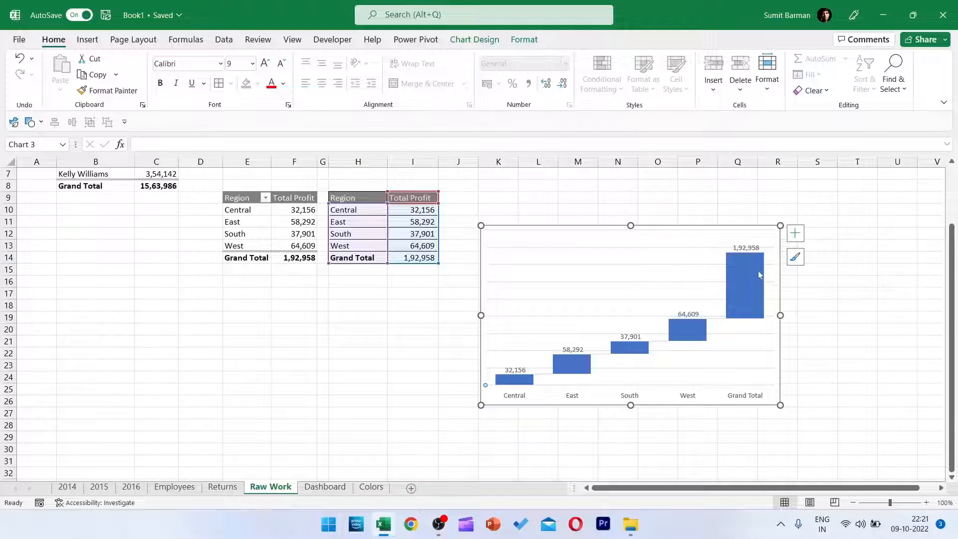
Set the Grand Total column of the waterfall chart as a total.
{"action": "left_click", "coordinate": [738, 271]}
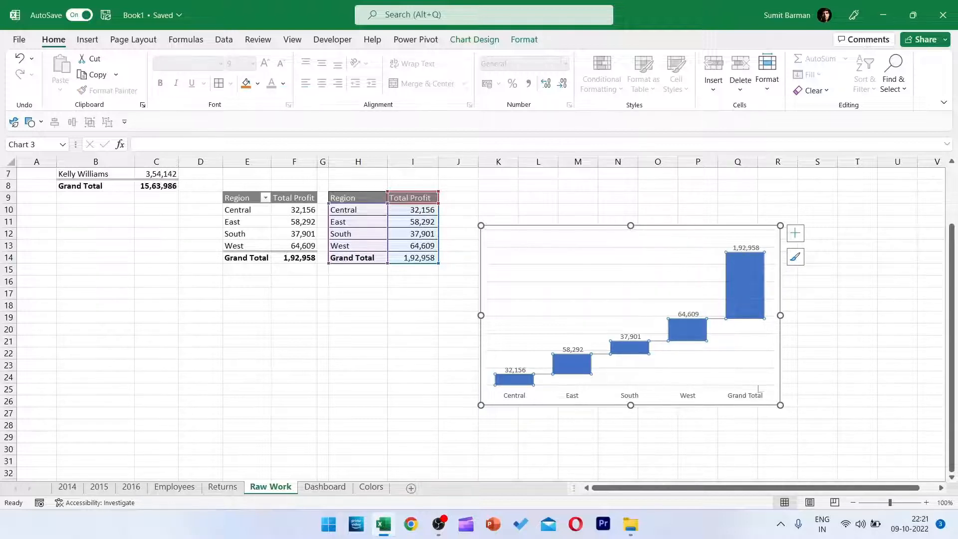
{"action": "left_click", "coordinate": [751, 282]}
{"action": "key", "text": "ctrl+1"}
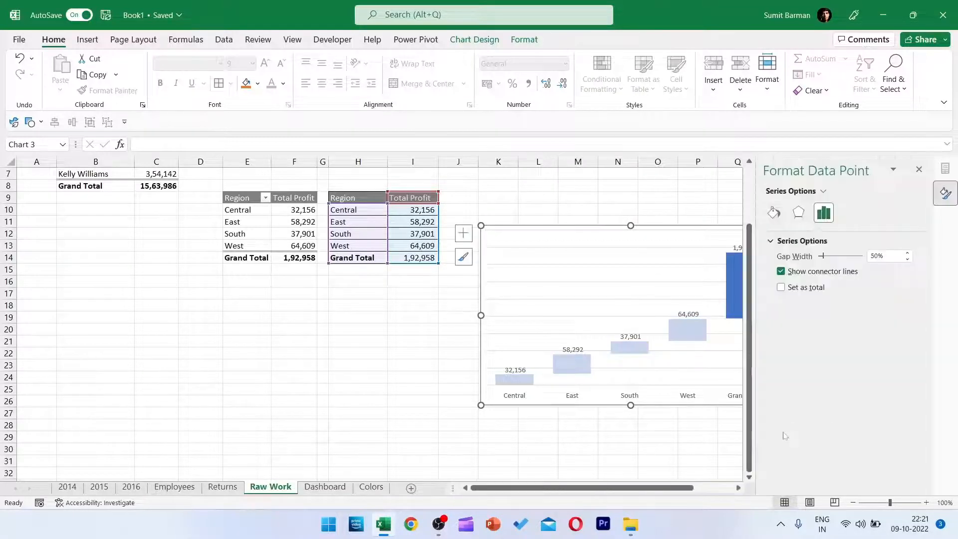
{"action": "left_click", "coordinate": [780, 288]}
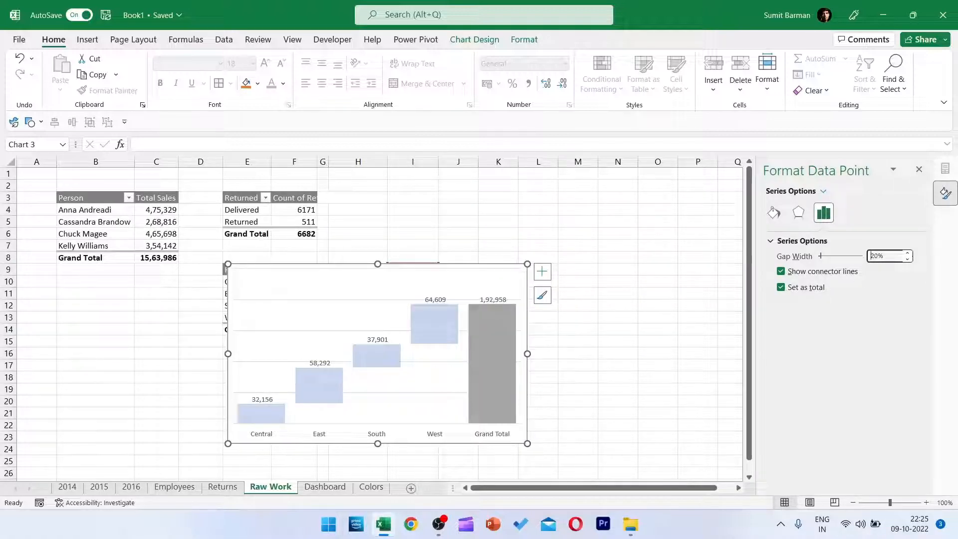
Set the waterfall columns' gap width to 5% and shrink the chart from its lower-right corner.
{"action": "left_click_drag", "start_coordinate": [878, 256], "coordinate": [868, 256]}
{"action": "type", "text": "5"}
{"action": "key", "text": "Return"}
{"action": "left_click_drag", "start_coordinate": [529, 444], "coordinate": [458, 405]}
Remove the chart's major gridlines and set its chart area to no fill and no border line.
{"action": "left_click", "coordinate": [326, 290]}
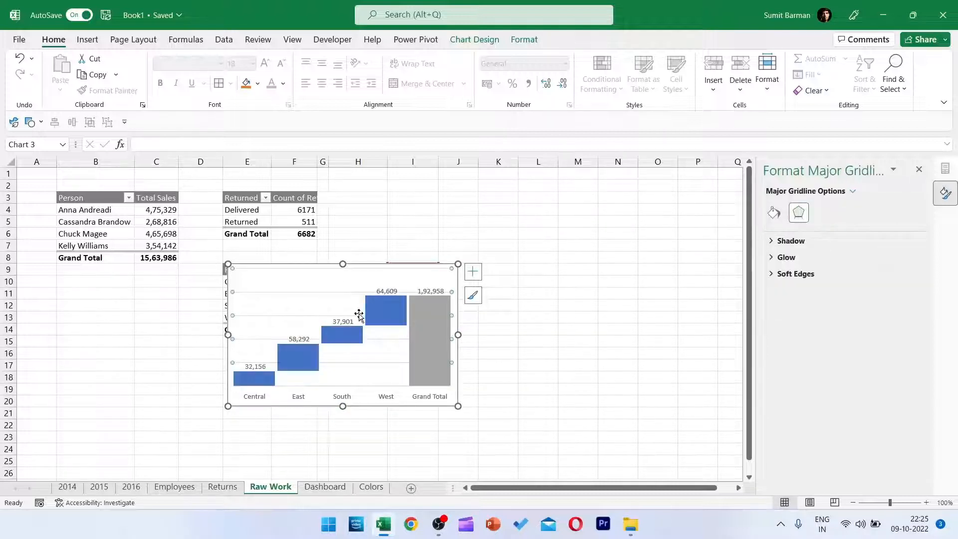
{"action": "key", "text": "Escape"}
{"action": "left_click", "coordinate": [773, 213]}
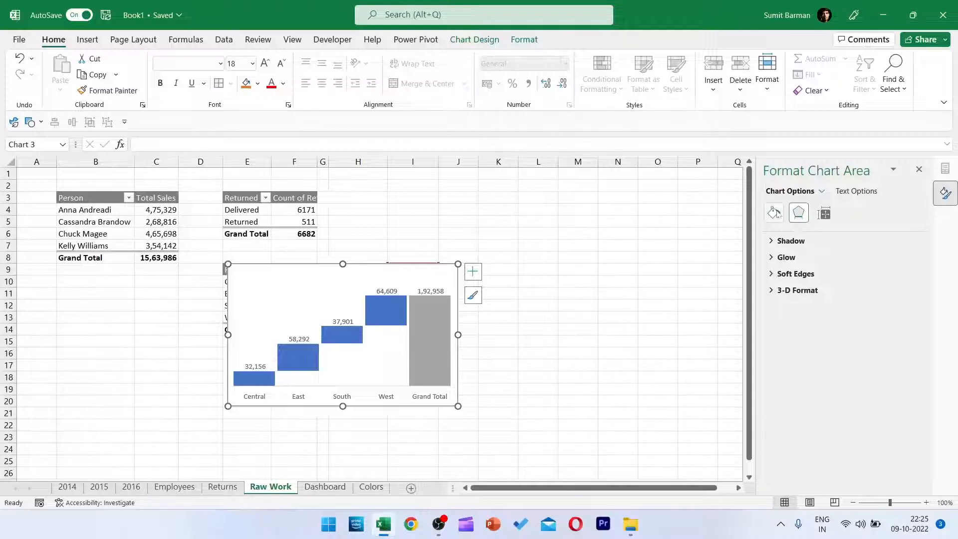
{"action": "left_click", "coordinate": [784, 264]}
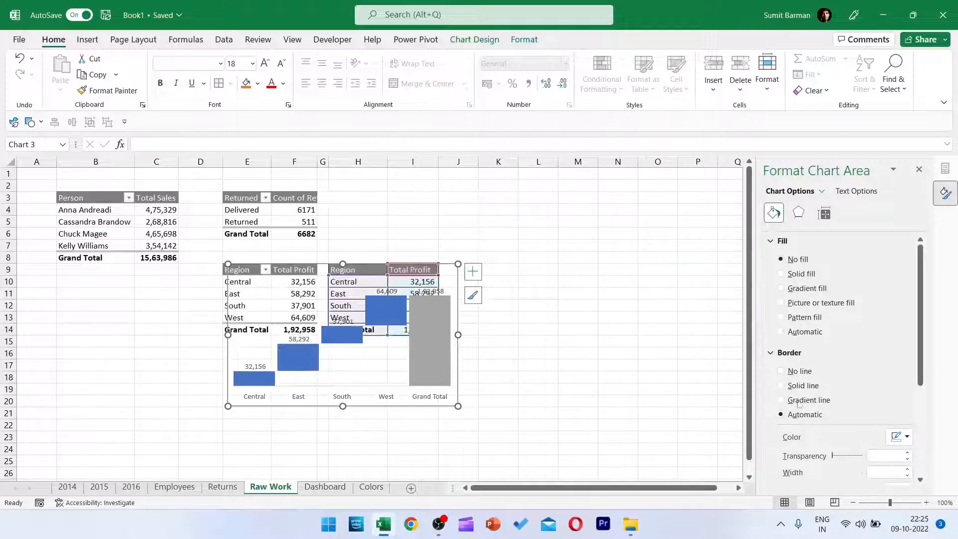
{"action": "left_click", "coordinate": [781, 371]}
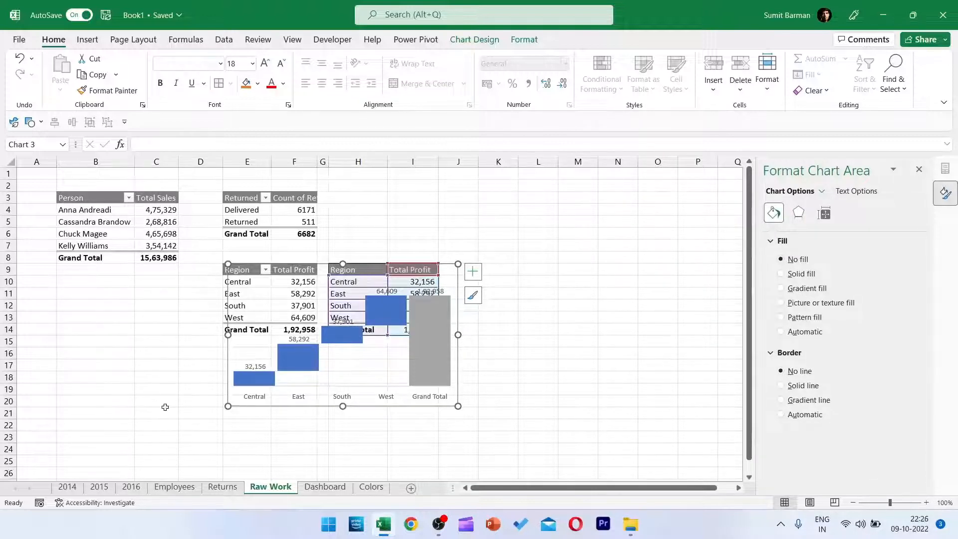
Move the waterfall chart beside the linked profit table and place its data labels at Inside End.
{"action": "left_click_drag", "start_coordinate": [411, 410], "coordinate": [629, 409]}
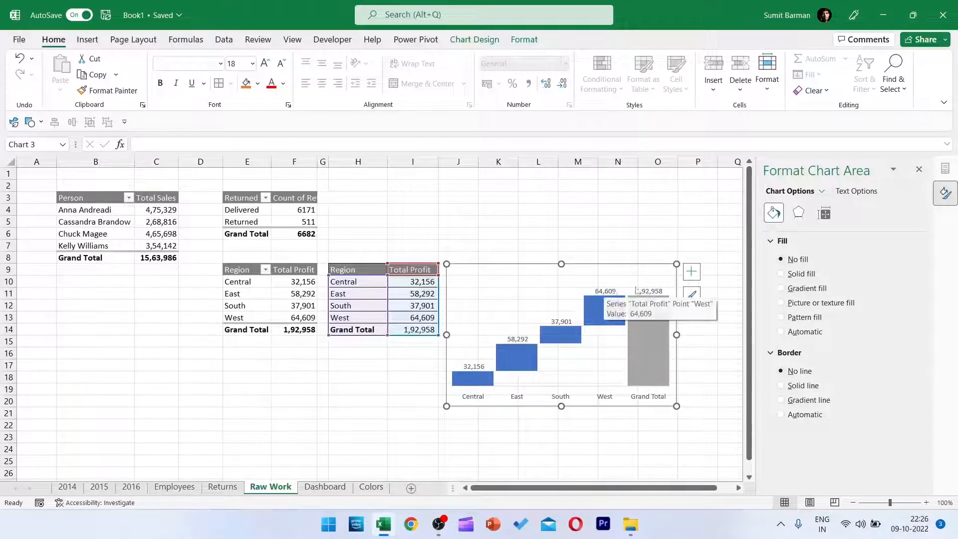
{"action": "left_click", "coordinate": [691, 272]}
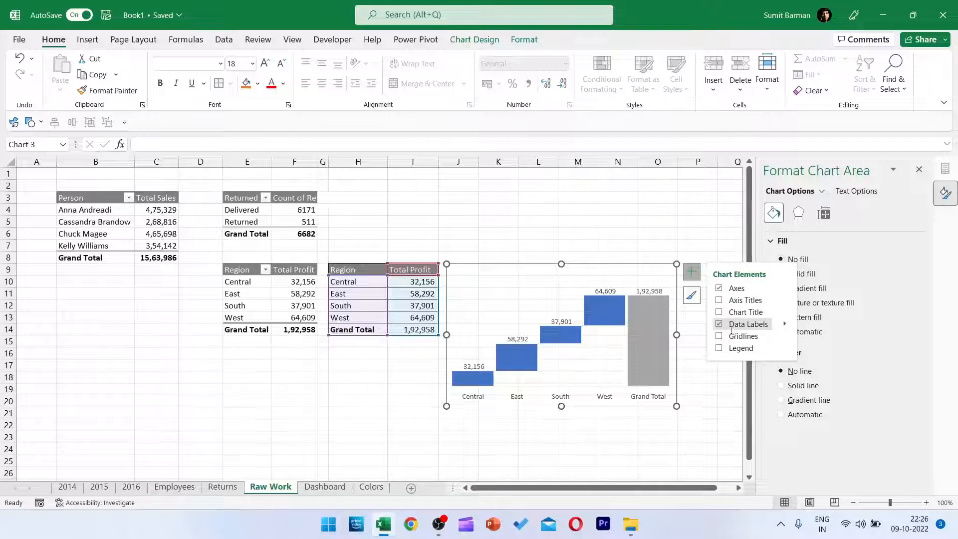
{"action": "left_click", "coordinate": [784, 325]}
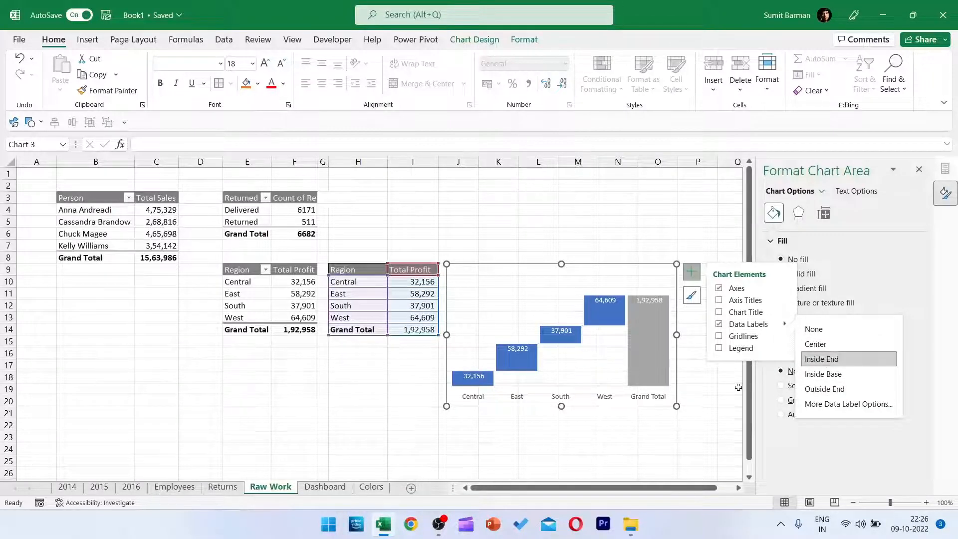
Change the font color of the waterfall chart's horizontal axis labels to white.
{"action": "left_click", "coordinate": [638, 399]}
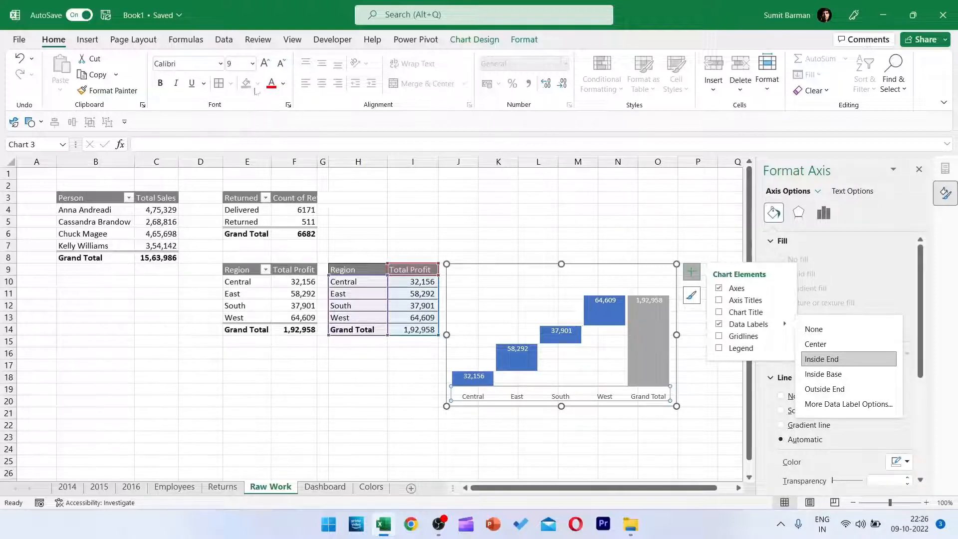
{"action": "left_click", "coordinate": [283, 84]}
{"action": "left_click", "coordinate": [289, 134]}
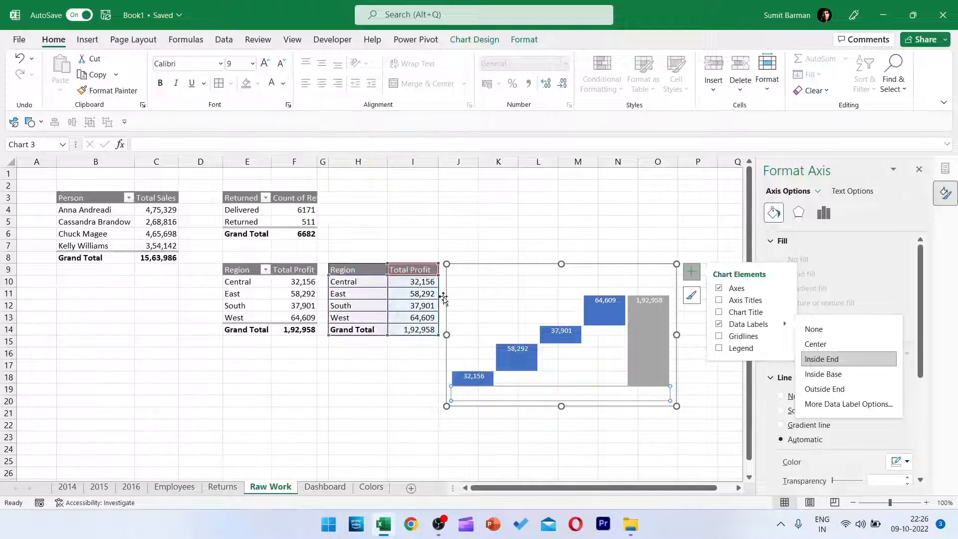
{"action": "left_click", "coordinate": [596, 274]}
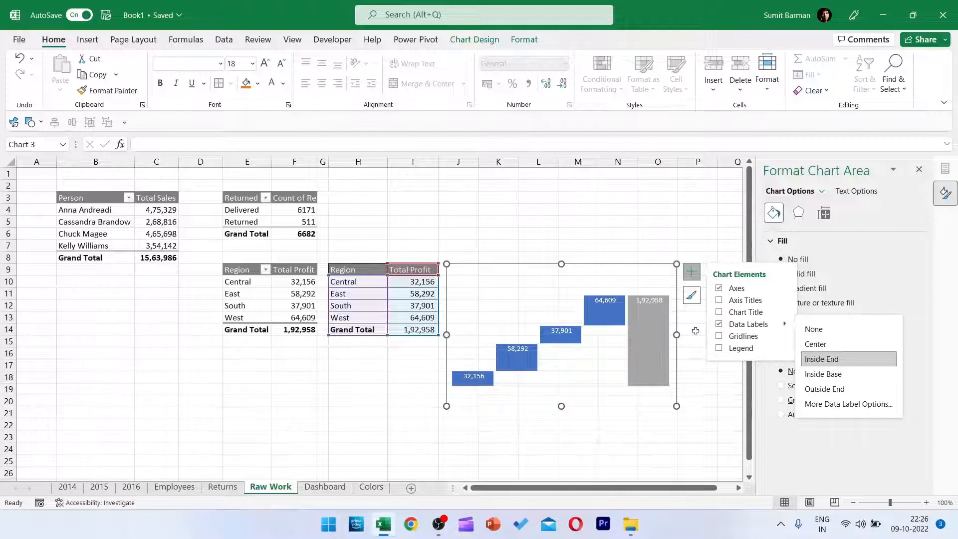
Fill the waterfall chart's columns with a two-stop linear gradient from purple to blue.
{"action": "left_click", "coordinate": [692, 272]}
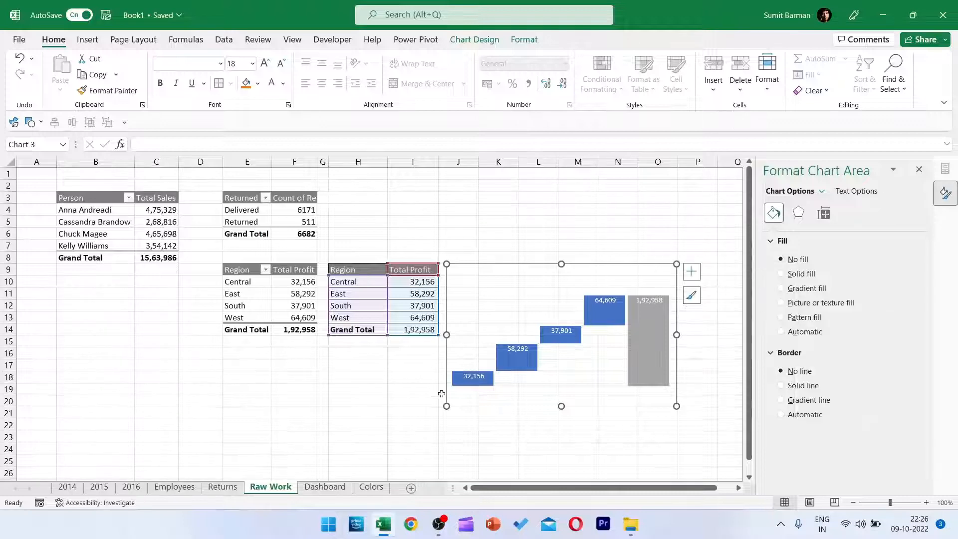
{"action": "left_click", "coordinate": [462, 379]}
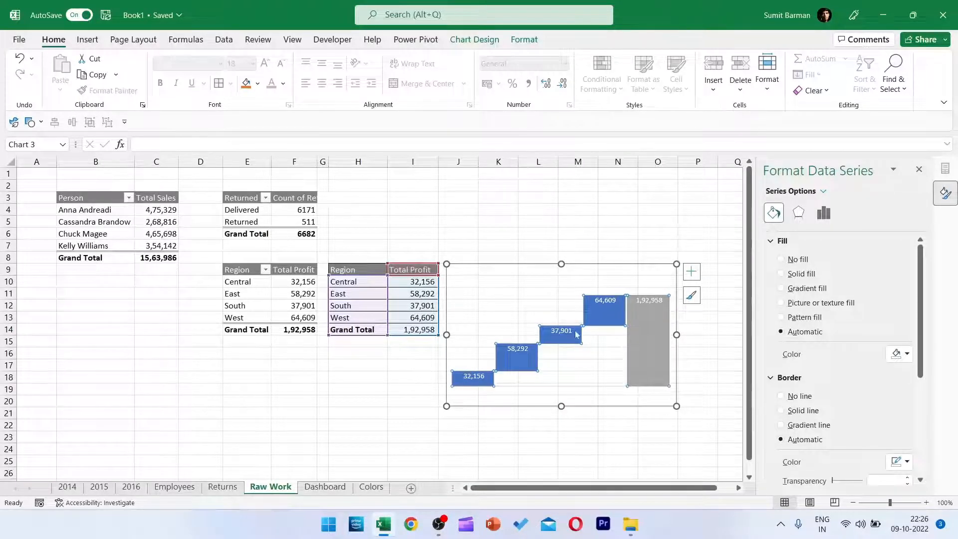
{"action": "left_click", "coordinate": [781, 290]}
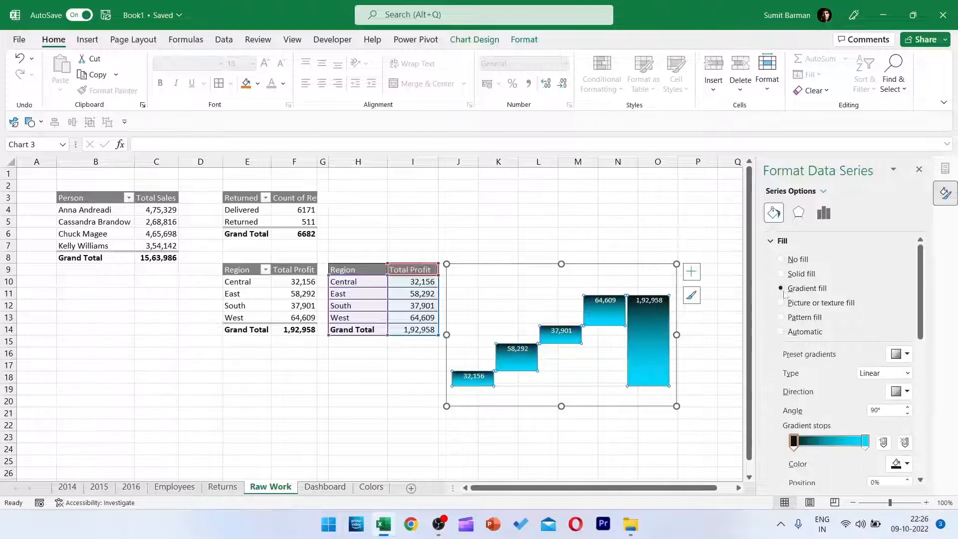
{"action": "left_click", "coordinate": [898, 464]}
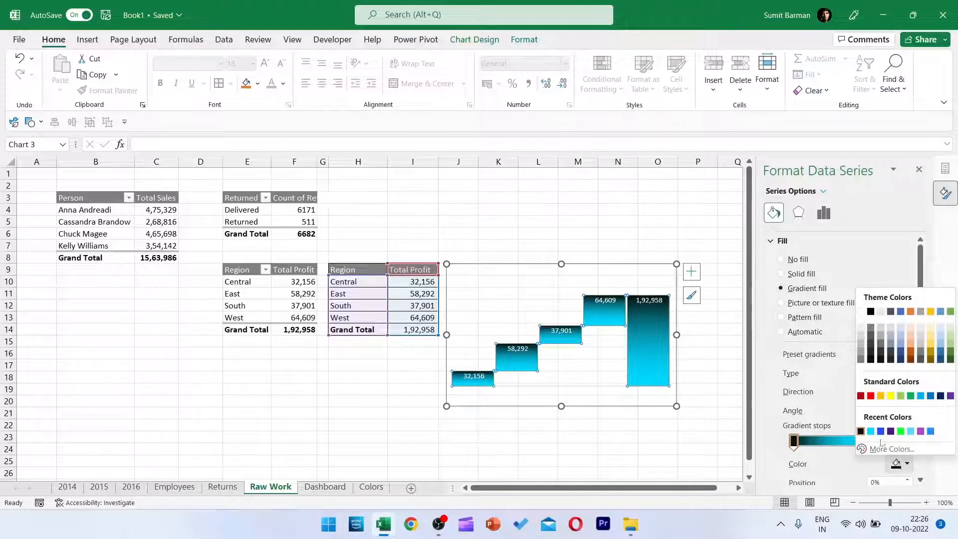
{"action": "left_click", "coordinate": [920, 432]}
{"action": "left_click", "coordinate": [864, 441]}
{"action": "left_click", "coordinate": [897, 464]}
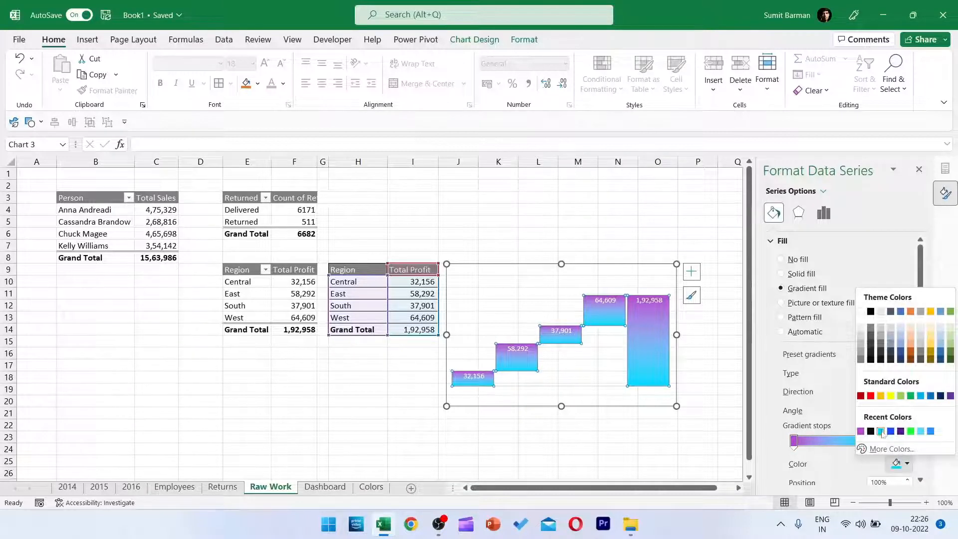
{"action": "left_click", "coordinate": [890, 432]}
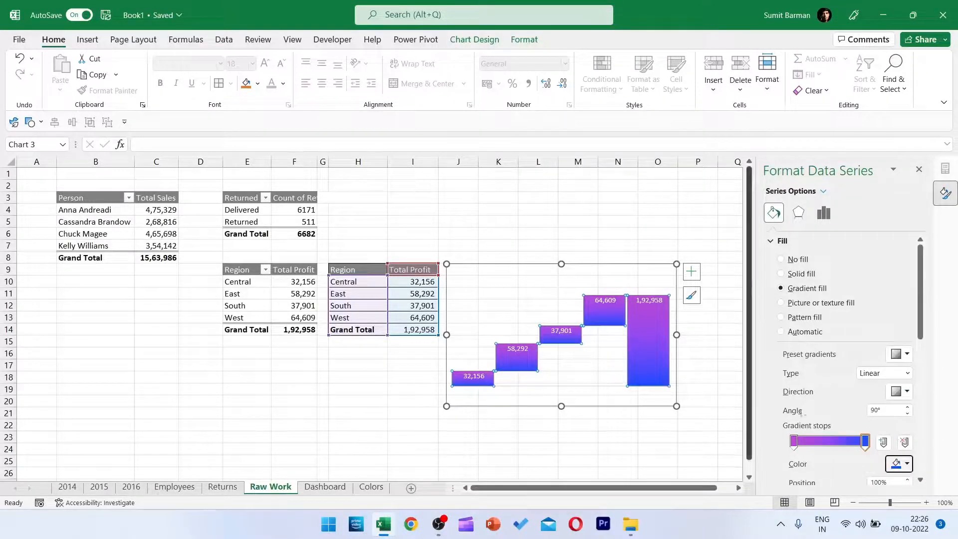
Give only the Grand Total column a linear gradient from black down to cyan at a 90° angle.
{"action": "left_click", "coordinate": [621, 413]}
{"action": "left_click", "coordinate": [652, 333]}
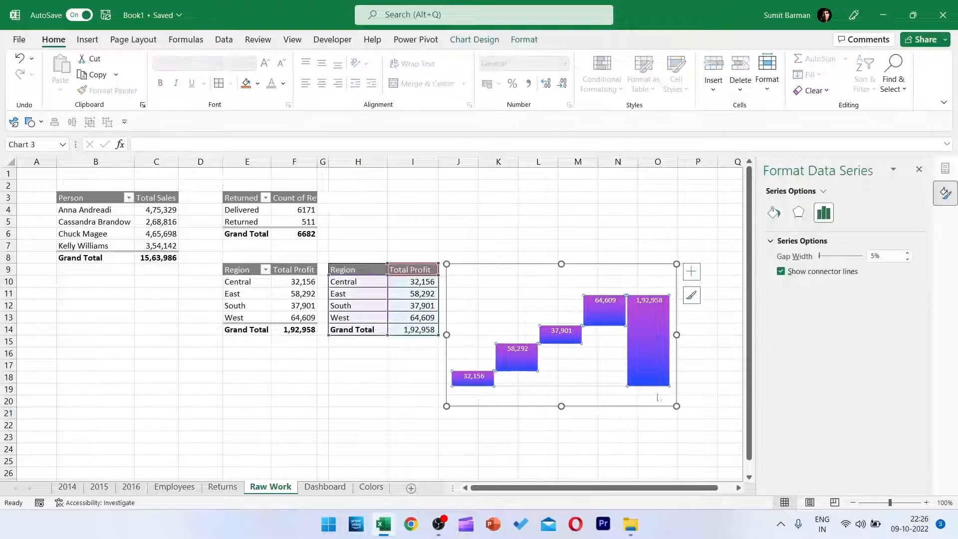
{"action": "left_click", "coordinate": [656, 330]}
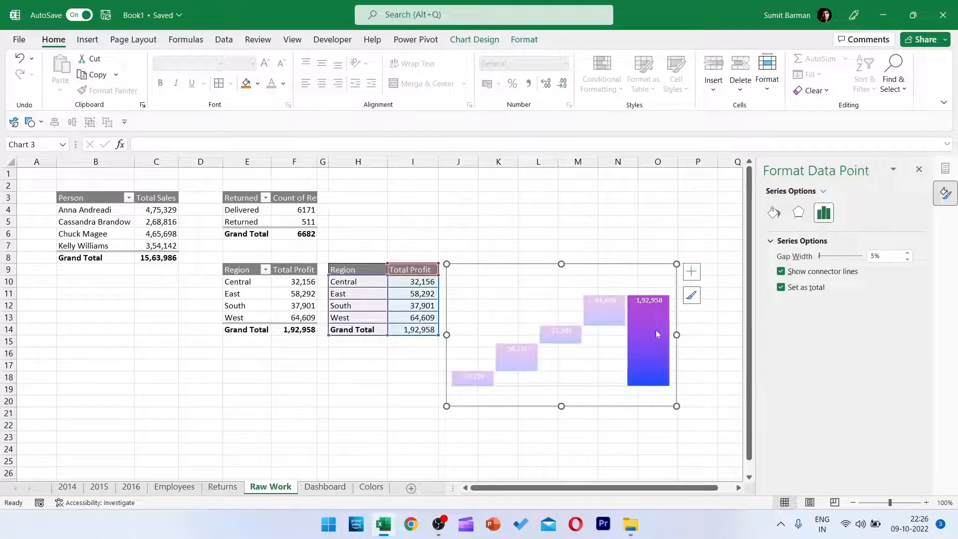
{"action": "left_click", "coordinate": [773, 212]}
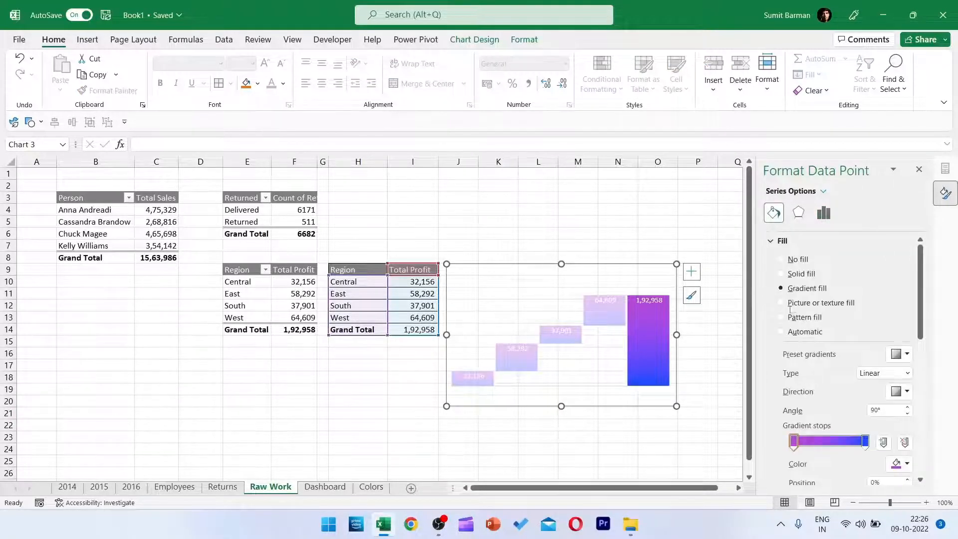
{"action": "left_click", "coordinate": [899, 464]}
{"action": "left_click", "coordinate": [870, 431]}
{"action": "left_click", "coordinate": [899, 464]}
{"action": "left_click", "coordinate": [890, 432]}
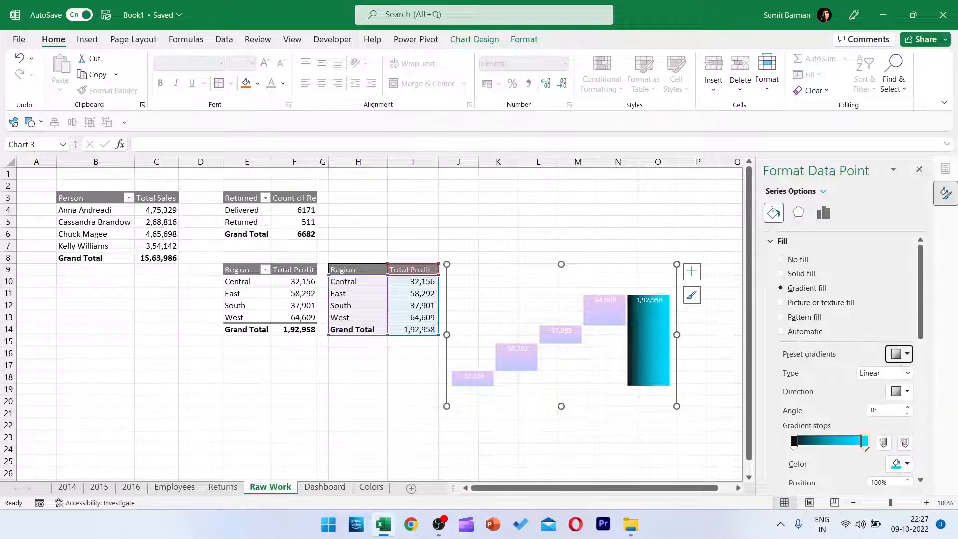
{"action": "left_click", "coordinate": [899, 391]}
{"action": "left_click", "coordinate": [840, 417]}
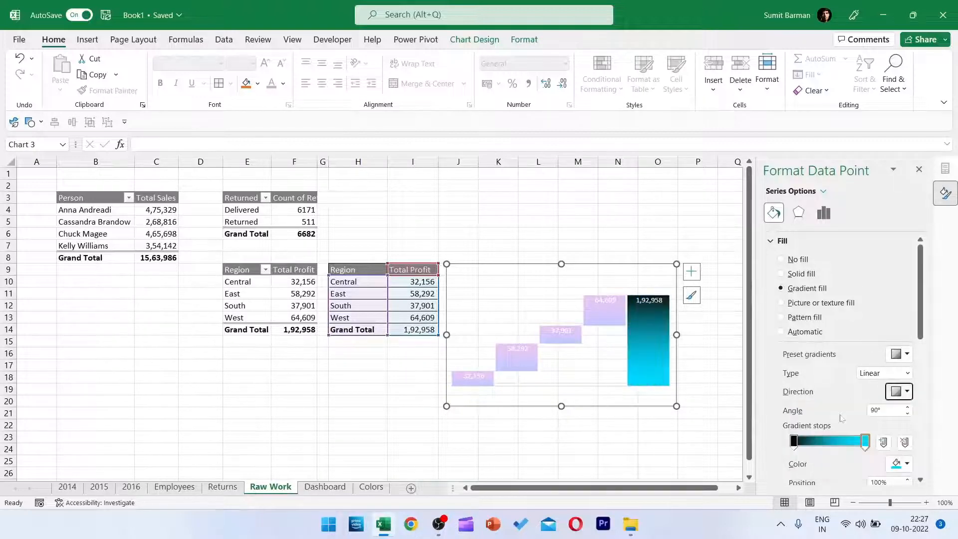
{"action": "left_click", "coordinate": [649, 410]}
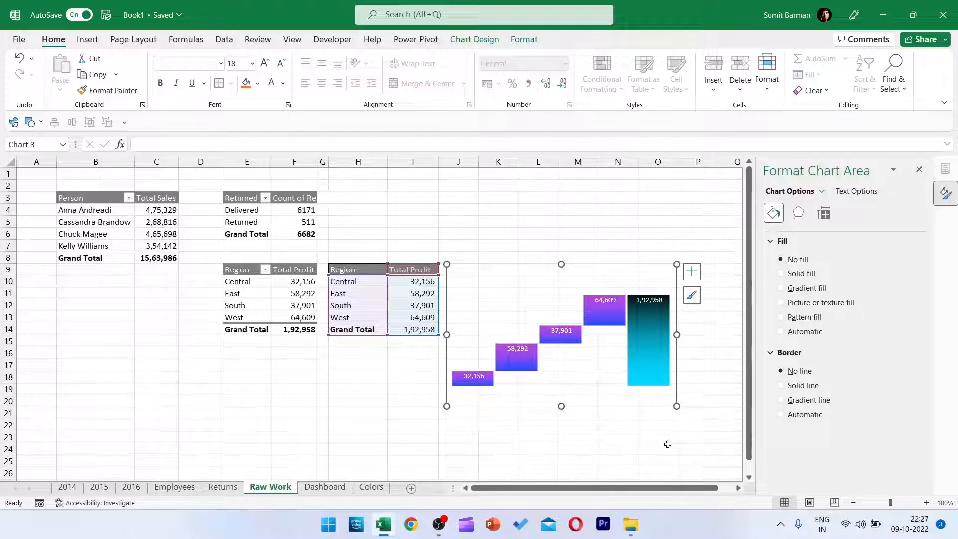
Move the waterfall chart to the Dashboard sheet, make it smaller and place it beside the salesperson bar chart.
{"action": "key", "text": "Delete"}
{"action": "left_click", "coordinate": [325, 486]}
{"action": "left_click", "coordinate": [328, 299]}
{"action": "key", "text": "ctrl+v"}
{"action": "left_click_drag", "start_coordinate": [376, 295], "coordinate": [365, 229]}
{"action": "left_click_drag", "start_coordinate": [515, 305], "coordinate": [470, 305]}
{"action": "left_click_drag", "start_coordinate": [370, 379], "coordinate": [363, 319]}
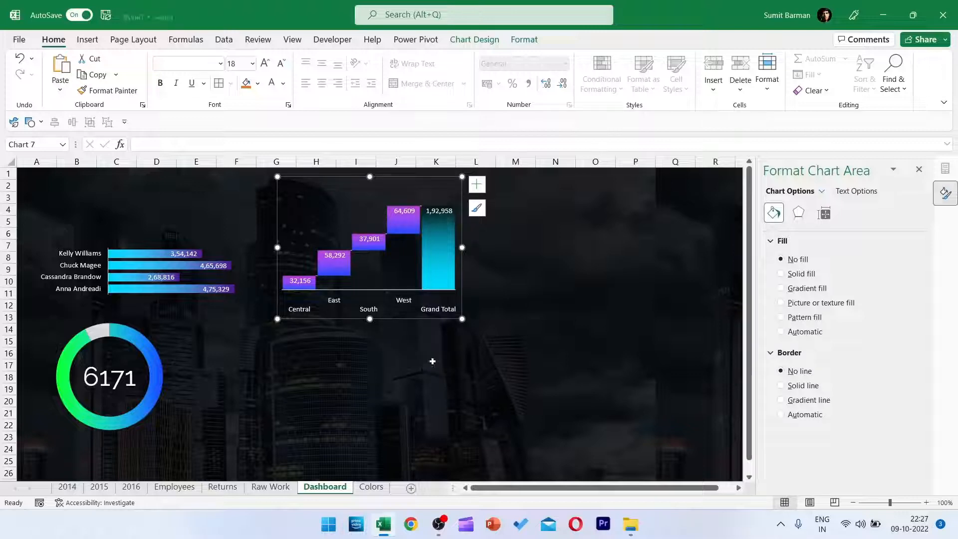
Insert a PivotTable from the workbook's Data Model at cell C18 of the Raw Work sheet.
{"action": "left_click", "coordinate": [285, 487]}
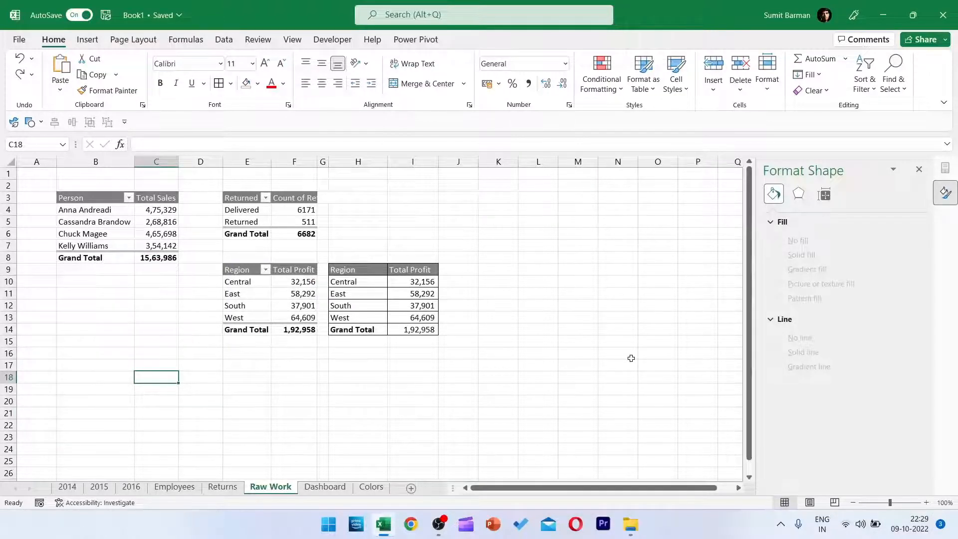
{"action": "key", "text": "alt+n"}
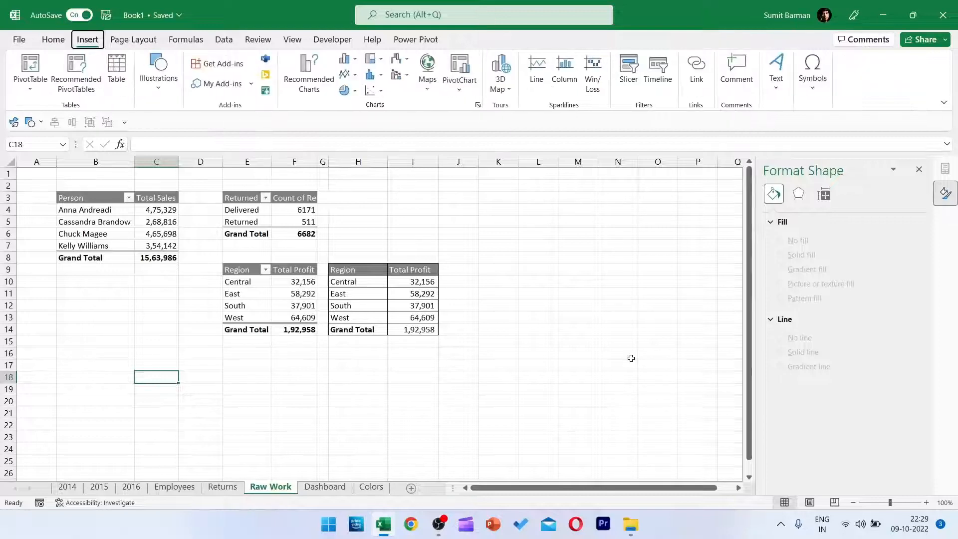
{"action": "key", "text": "v"}
{"action": "key", "text": "d"}
{"action": "key", "text": "Return"}
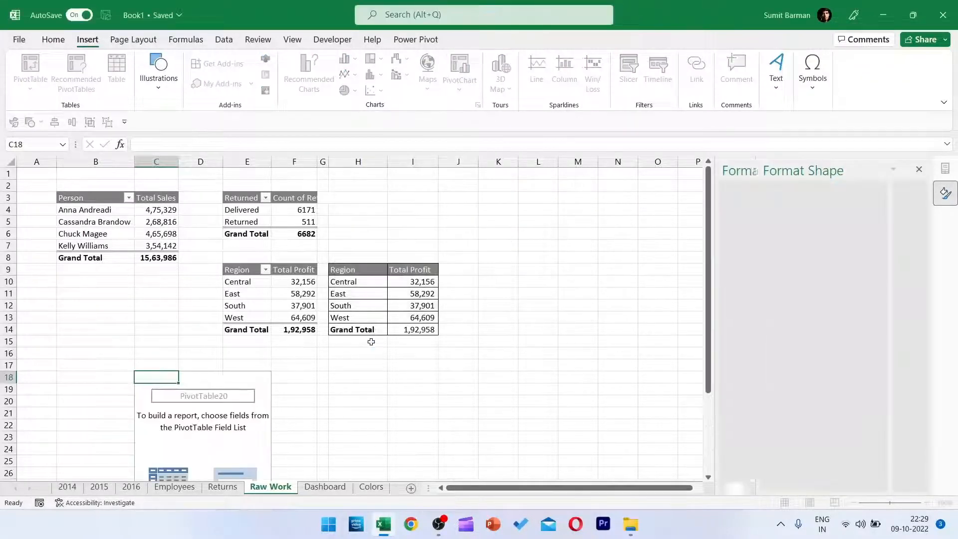
Build the PivotTable with Order Date (Year) and Order Date (Month) as rows and Total Sales as values.
{"action": "left_click", "coordinate": [729, 279]}
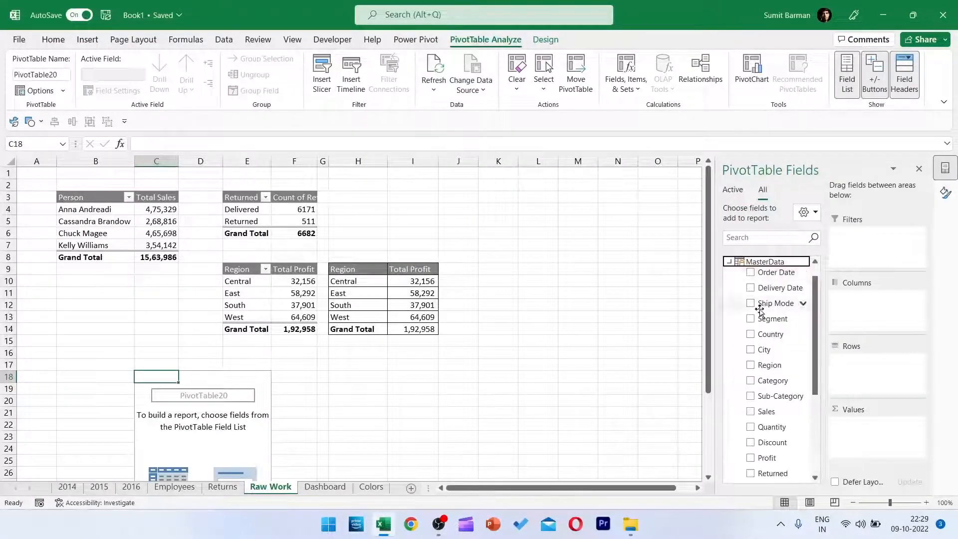
{"action": "left_click_drag", "start_coordinate": [773, 277], "coordinate": [798, 399]}
{"action": "left_click_drag", "start_coordinate": [889, 389], "coordinate": [727, 397]}
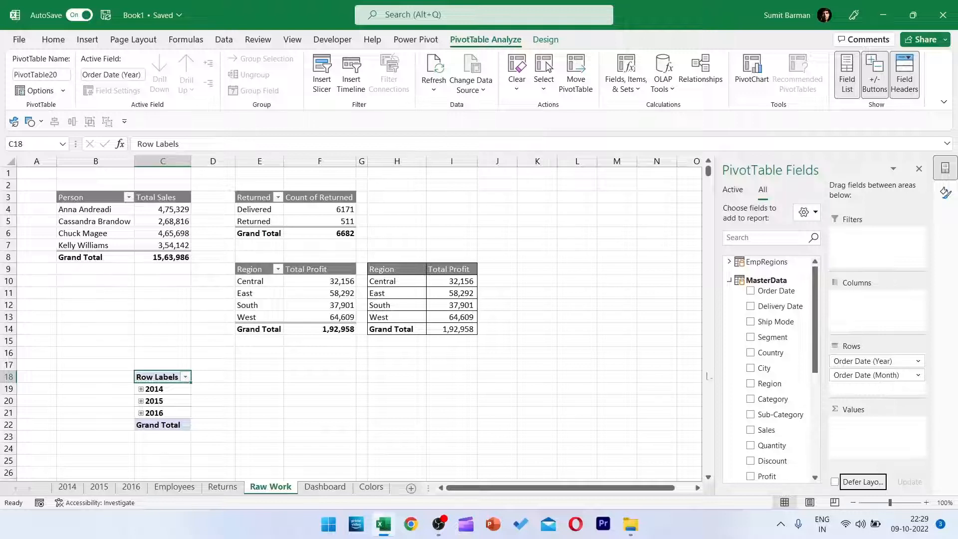
{"action": "scroll", "coordinate": [788, 399], "scroll_direction": "down", "scroll_amount": 1}
{"action": "scroll", "coordinate": [789, 436], "scroll_direction": "down", "scroll_amount": 1}
{"action": "scroll", "coordinate": [789, 435], "scroll_direction": "down", "scroll_amount": 1}
{"action": "left_click_drag", "start_coordinate": [781, 469], "coordinate": [886, 453]}
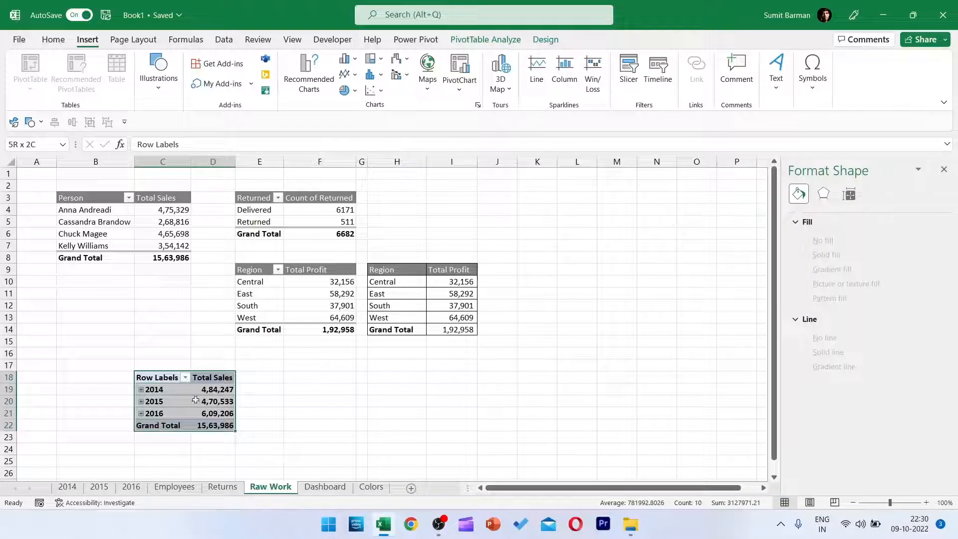
Show the sales PivotTable in Tabular Form and expand 2014, 2015 and 2016 to list their months.
{"action": "left_click", "coordinate": [545, 39]}
{"action": "left_click", "coordinate": [98, 80]}
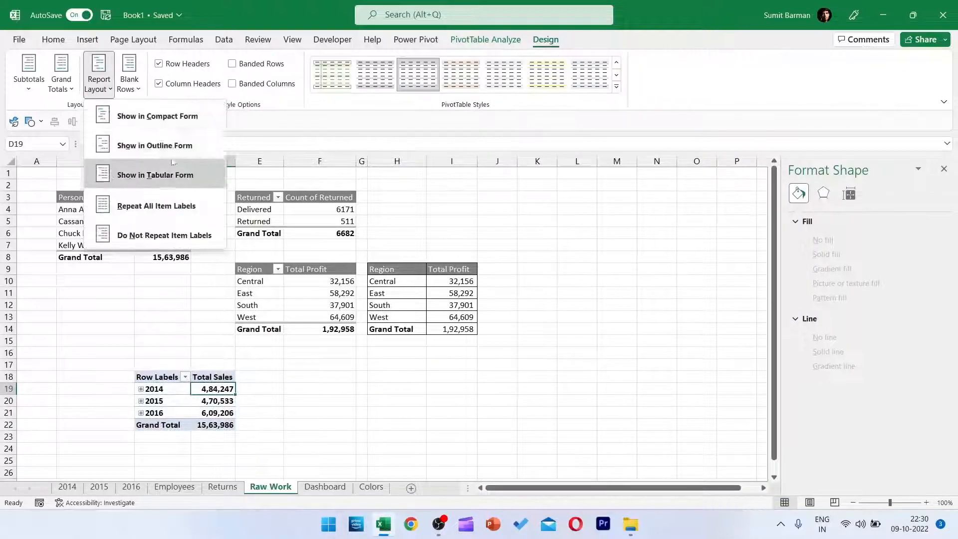
{"action": "left_click", "coordinate": [155, 173]}
{"action": "left_click", "coordinate": [141, 389]}
{"action": "scroll", "coordinate": [142, 389], "scroll_direction": "down", "scroll_amount": 6}
{"action": "left_click", "coordinate": [141, 317]}
{"action": "left_click", "coordinate": [141, 461]}
{"action": "scroll", "coordinate": [265, 391], "scroll_direction": "up", "scroll_amount": 4}
Insert a Line PivotChart from the monthly Total Sales PivotTable and move it clear of the tables.
{"action": "left_click", "coordinate": [301, 377]}
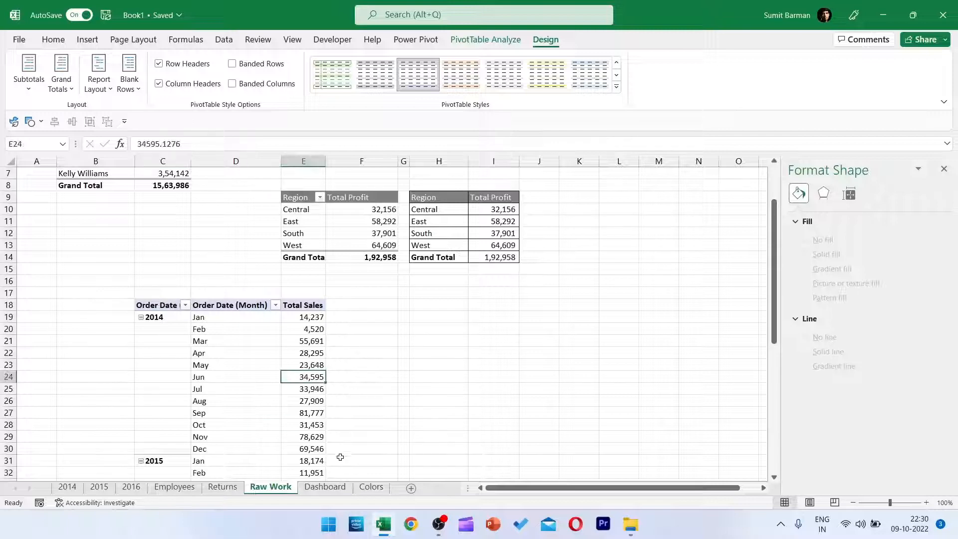
{"action": "left_click", "coordinate": [88, 39]}
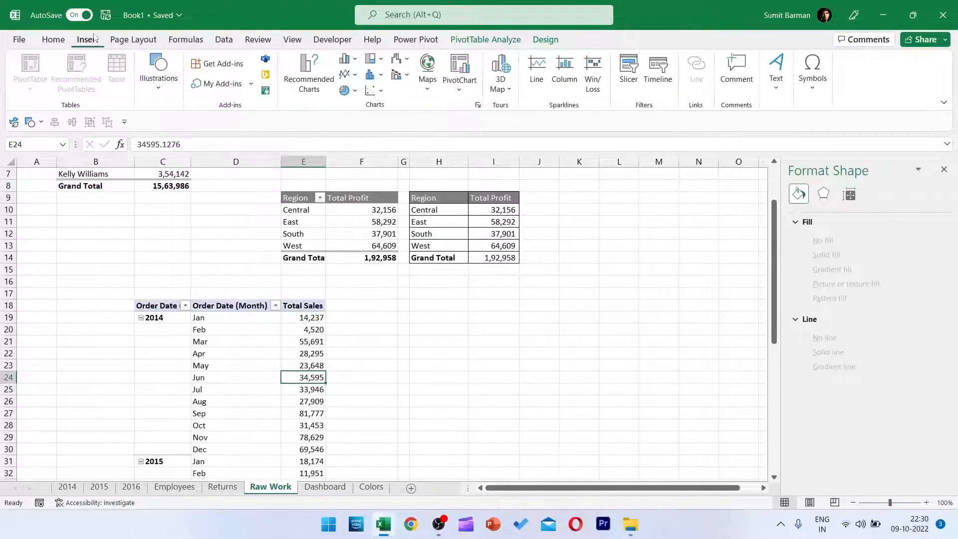
{"action": "left_click", "coordinate": [309, 73]}
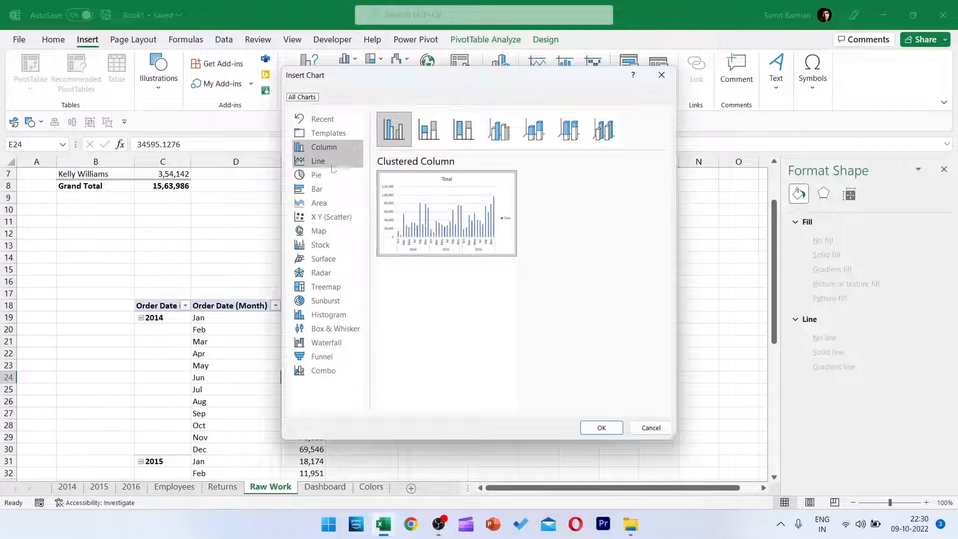
{"action": "left_click", "coordinate": [318, 161]}
{"action": "double_click", "coordinate": [446, 215]}
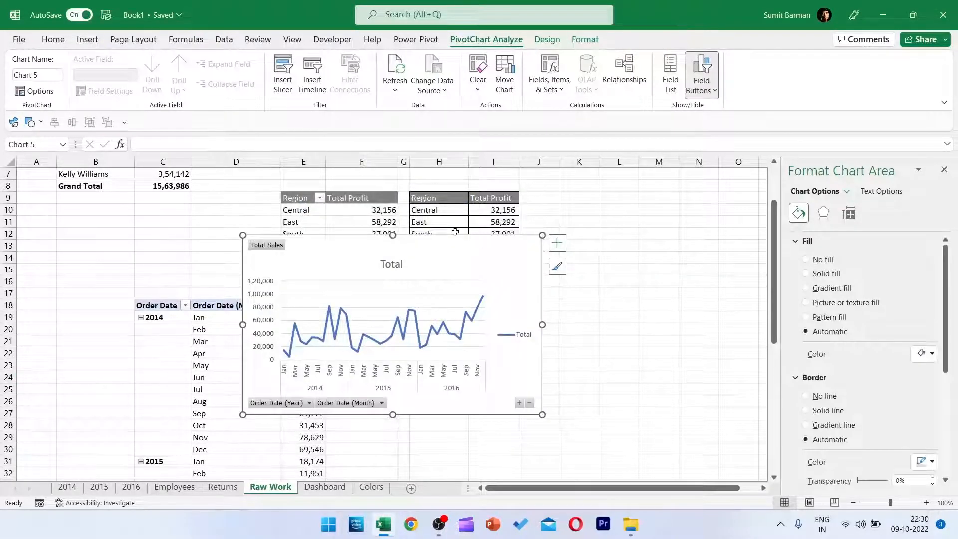
{"action": "left_click_drag", "start_coordinate": [455, 238], "coordinate": [653, 284]}
Remove the line chart's title, field buttons, vertical axis, legend and gridlines.
{"action": "left_click", "coordinate": [589, 309]}
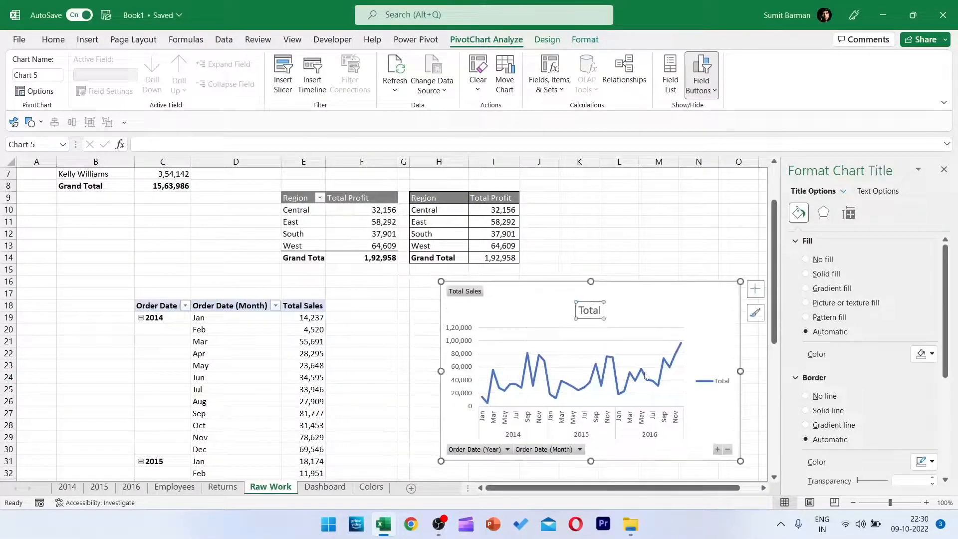
{"action": "key", "text": "Escape"}
{"action": "right_click", "coordinate": [473, 294]}
{"action": "left_click", "coordinate": [511, 417]}
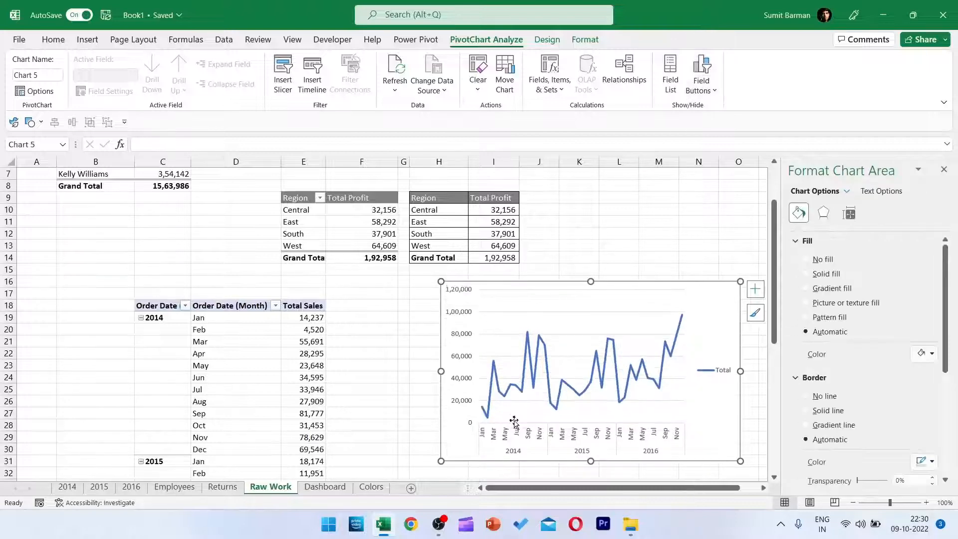
{"action": "left_click", "coordinate": [458, 333]}
{"action": "key", "text": "Delete"}
{"action": "left_click", "coordinate": [712, 370]}
{"action": "key", "text": "Delete"}
{"action": "left_click", "coordinate": [663, 313]}
{"action": "key", "text": "Delete"}
Set the line chart's area to no fill and no border, then widen, shorten and place it beside its PivotTable.
{"action": "left_click_drag", "start_coordinate": [647, 284], "coordinate": [599, 260]}
{"action": "left_click", "coordinate": [817, 259]}
{"action": "left_click", "coordinate": [817, 371]}
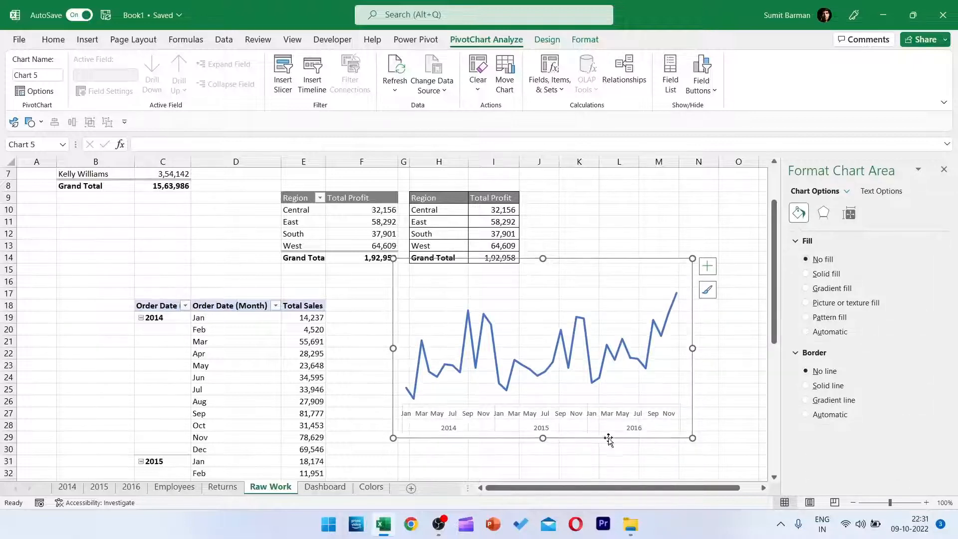
{"action": "left_click_drag", "start_coordinate": [693, 347], "coordinate": [745, 347]}
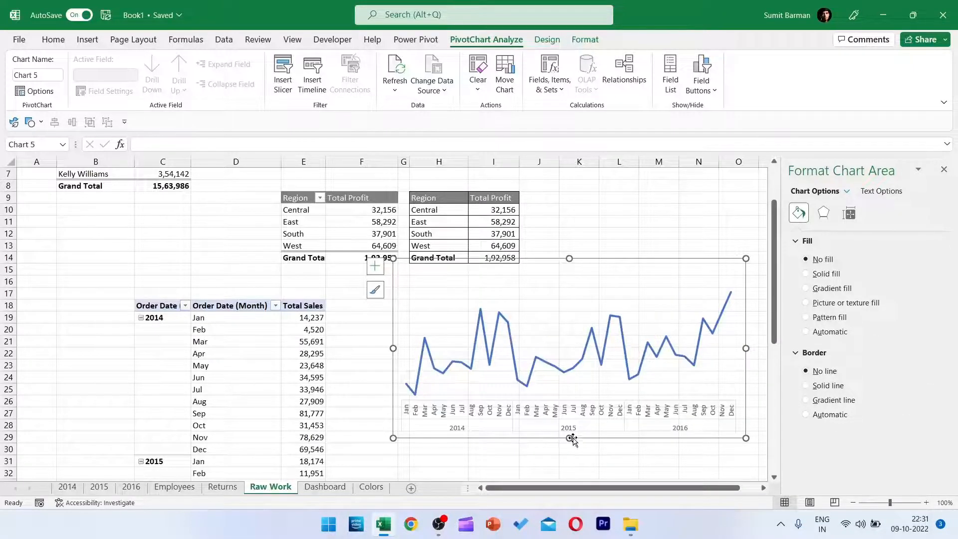
{"action": "left_click_drag", "start_coordinate": [569, 437], "coordinate": [569, 412]}
{"action": "left_click_drag", "start_coordinate": [698, 256], "coordinate": [650, 292]}
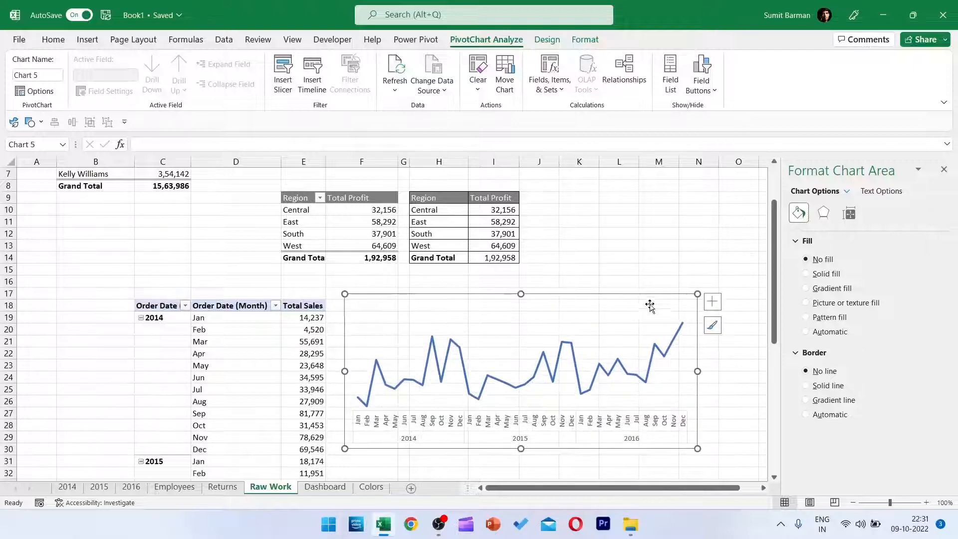
Add a trendline to the monthly sales line chart and widen the chart slightly.
{"action": "left_click", "coordinate": [713, 302]}
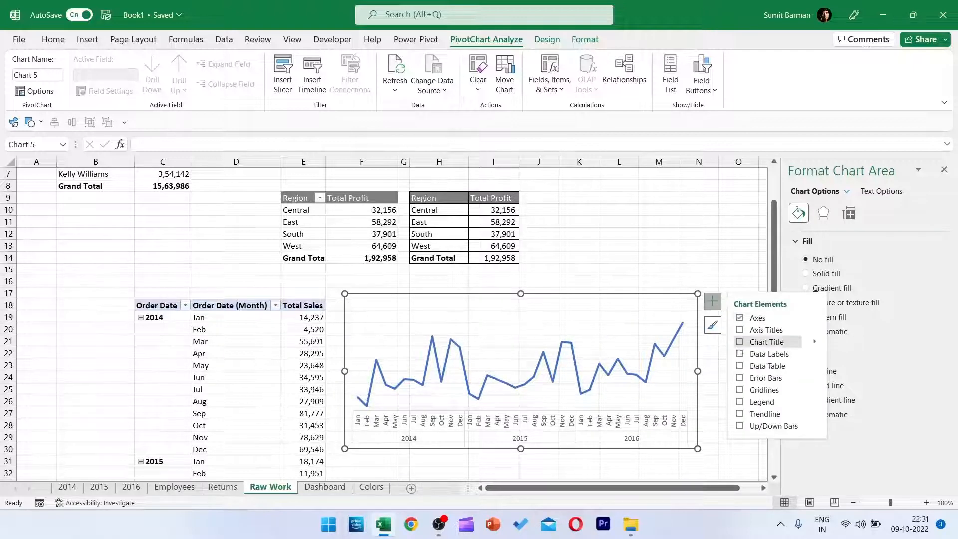
{"action": "left_click", "coordinate": [739, 414]}
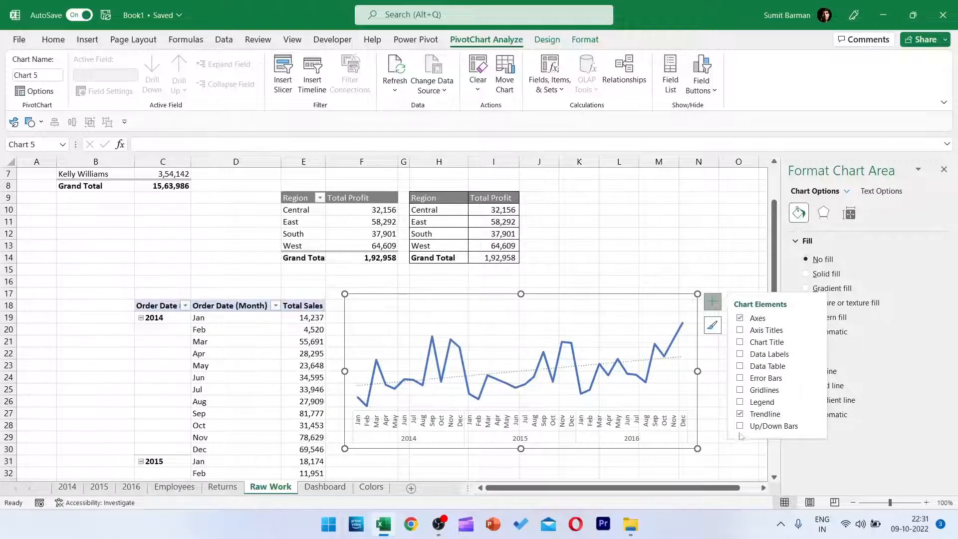
{"action": "left_click", "coordinate": [656, 435]}
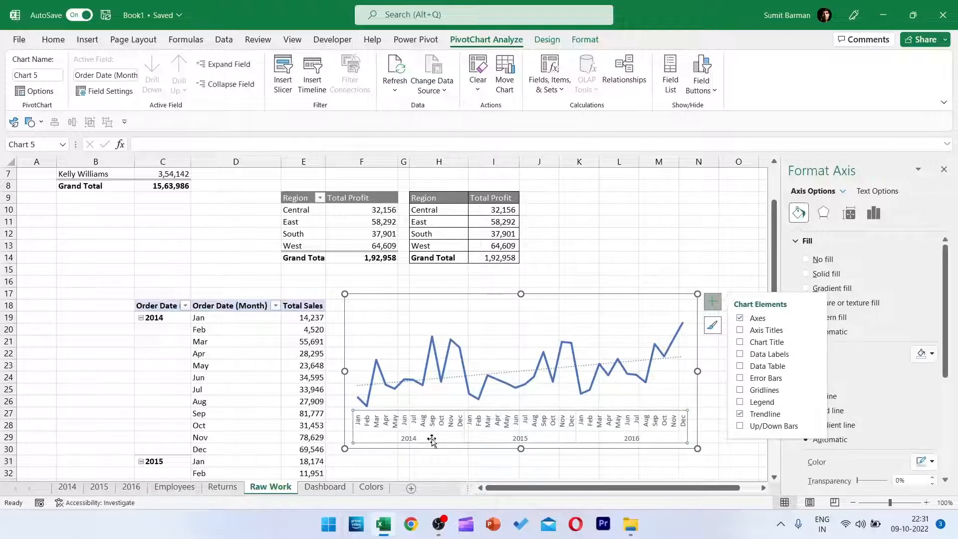
{"action": "left_click", "coordinate": [461, 449]}
{"action": "left_click", "coordinate": [676, 474]}
{"action": "left_click", "coordinate": [679, 379]}
{"action": "left_click_drag", "start_coordinate": [697, 371], "coordinate": [716, 370]}
Give the sales line a two-stop linear gradient at 90°, from green at the peaks to purple at the lows.
{"action": "left_click", "coordinate": [468, 357]}
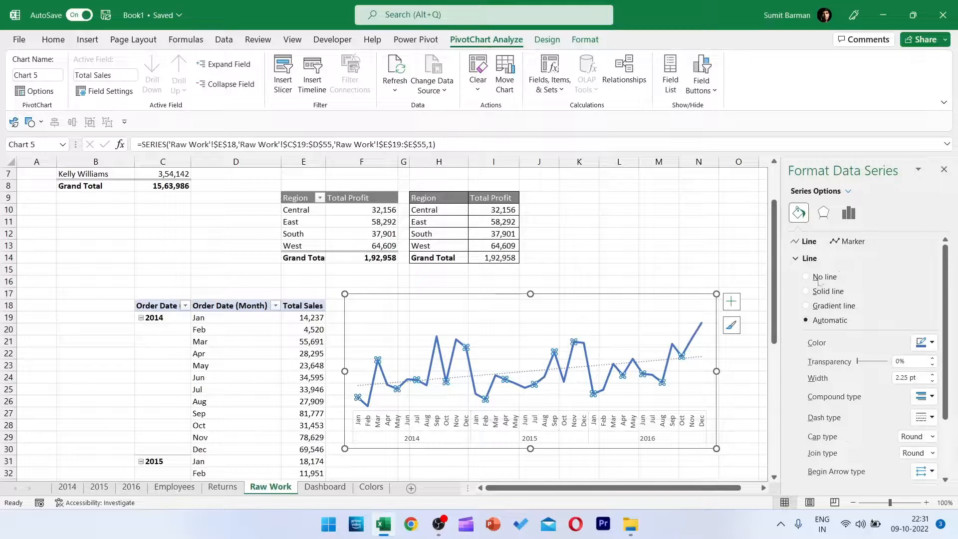
{"action": "left_click", "coordinate": [822, 306]}
{"action": "left_click", "coordinate": [928, 431]}
{"action": "left_click", "coordinate": [928, 431]}
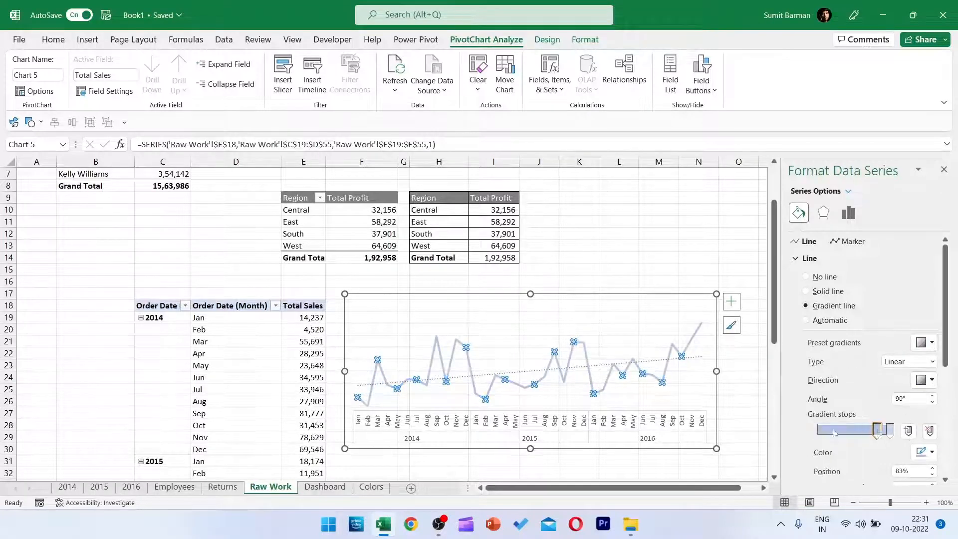
{"action": "left_click_drag", "start_coordinate": [878, 431], "coordinate": [819, 431]}
{"action": "left_click", "coordinate": [926, 452]}
{"action": "left_click", "coordinate": [911, 421]}
{"action": "left_click", "coordinate": [889, 430]}
{"action": "left_click", "coordinate": [926, 452]}
{"action": "left_click", "coordinate": [900, 419]}
{"action": "left_click", "coordinate": [598, 331]}
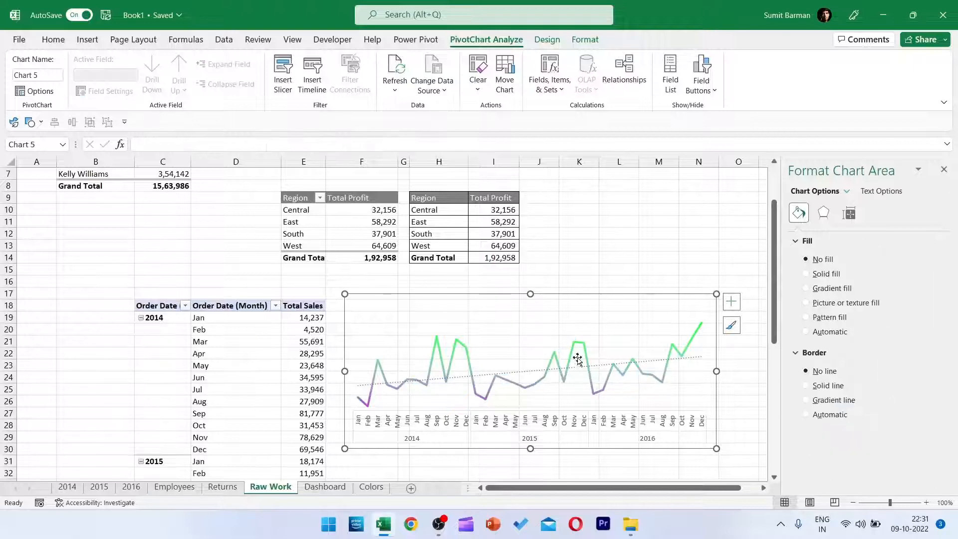
Set the font colour of the line chart's month and year axis labels to white.
{"action": "left_click", "coordinate": [582, 359]}
{"action": "left_click", "coordinate": [705, 425]}
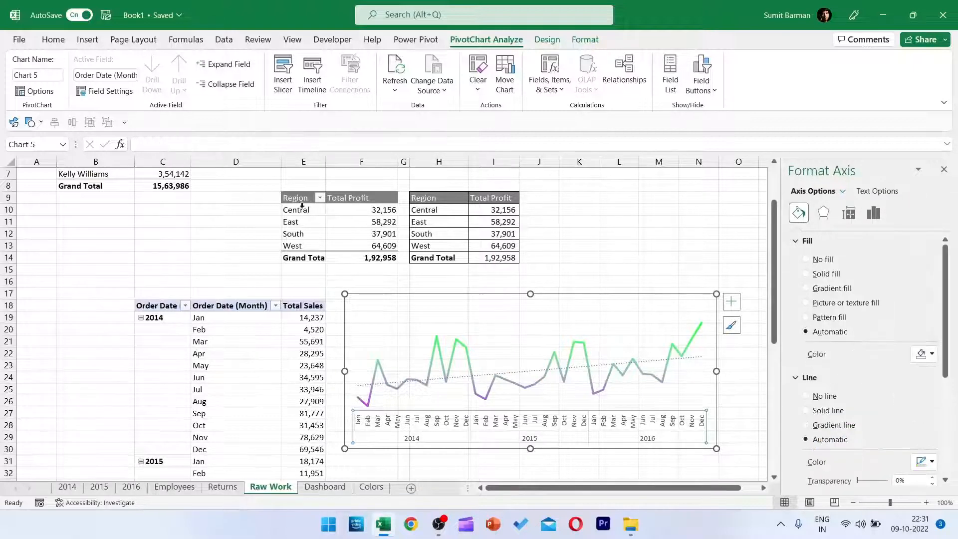
{"action": "left_click", "coordinate": [54, 40]}
{"action": "left_click", "coordinate": [257, 83]}
{"action": "left_click", "coordinate": [274, 131]}
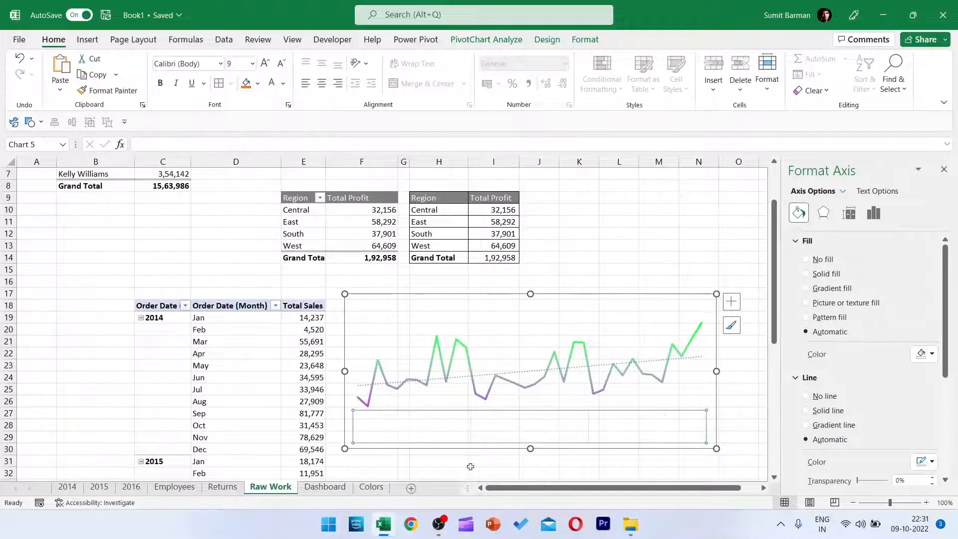
Transfer the monthly sales line chart to the Dashboard sheet, shrink it and place it below the waterfall chart.
{"action": "left_click", "coordinate": [506, 297]}
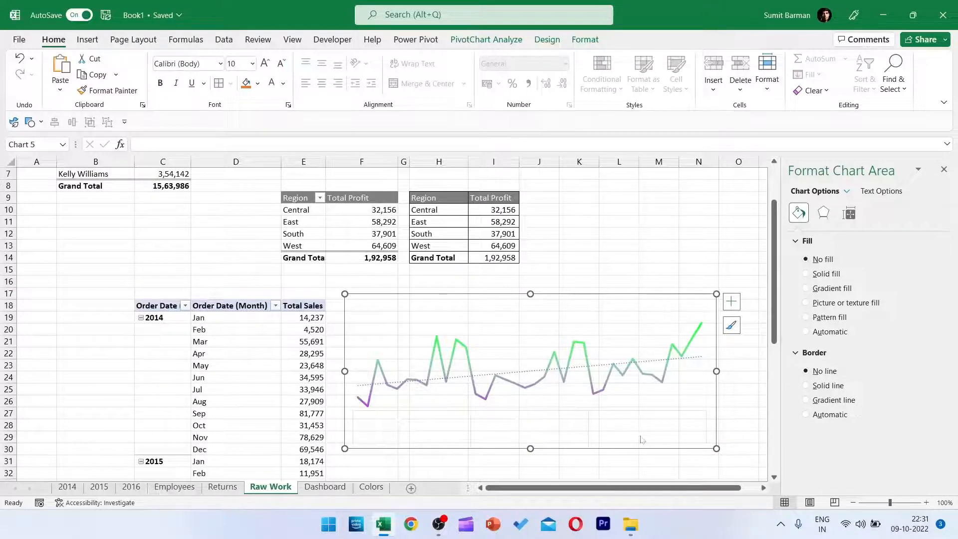
{"action": "key", "text": "Delete"}
{"action": "left_click", "coordinate": [325, 486]}
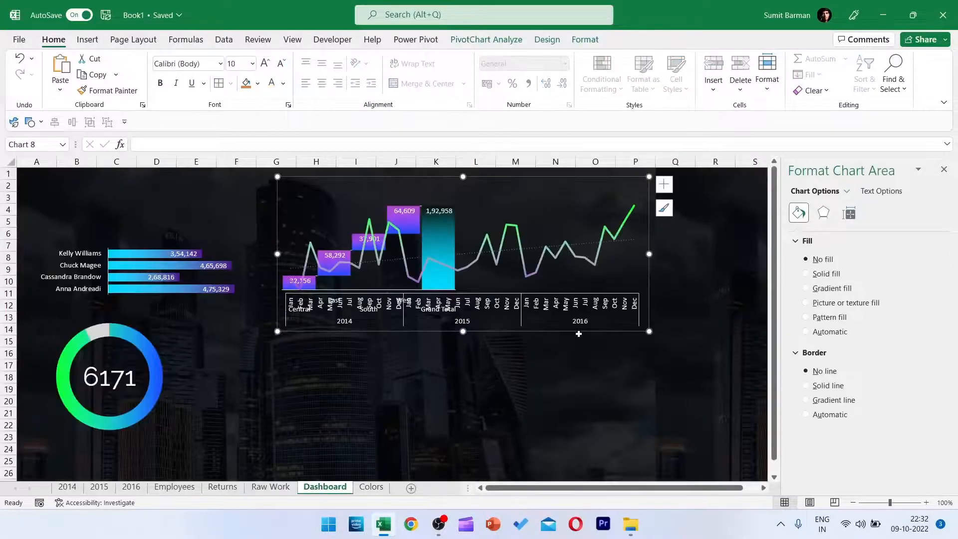
{"action": "left_click_drag", "start_coordinate": [661, 426], "coordinate": [650, 437]}
{"action": "left_click_drag", "start_coordinate": [722, 355], "coordinate": [679, 356]}
{"action": "left_click_drag", "start_coordinate": [510, 280], "coordinate": [510, 313]}
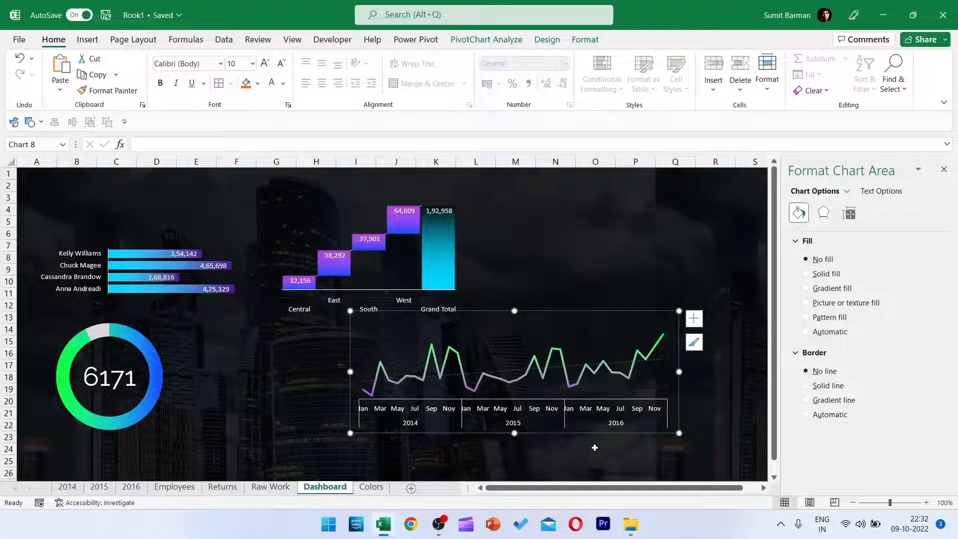
Recolour the line chart's trendline with a light shade of the white theme colour.
{"action": "left_click", "coordinate": [652, 356]}
{"action": "left_click", "coordinate": [653, 360]}
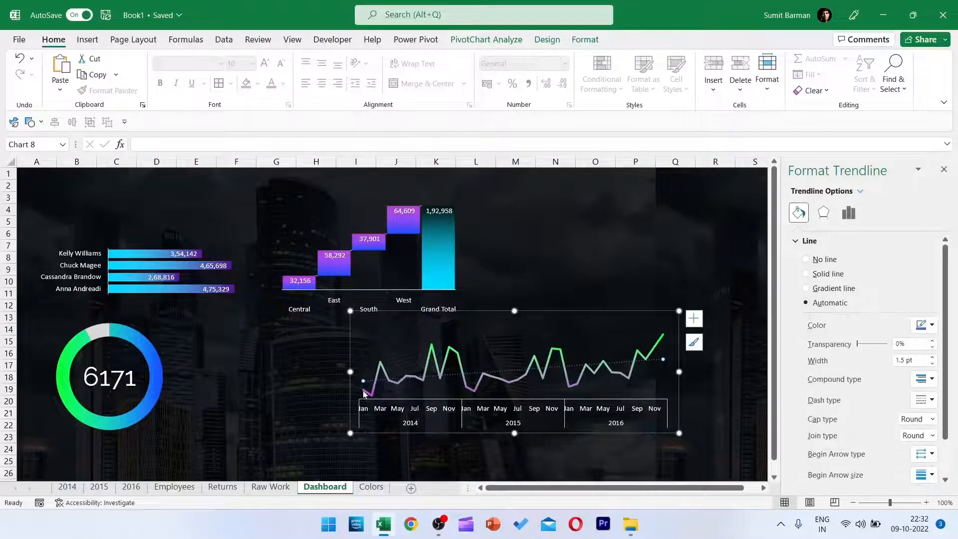
{"action": "left_click", "coordinate": [929, 325]}
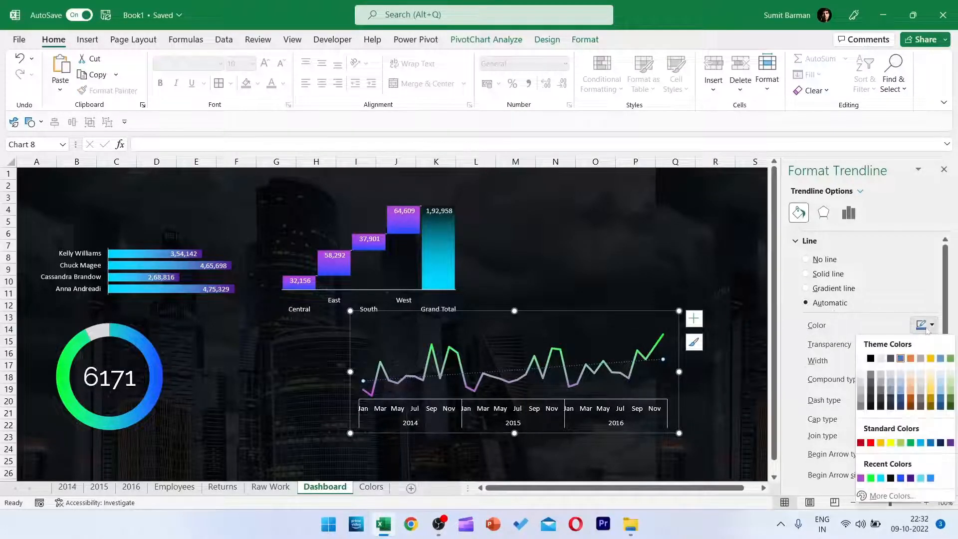
{"action": "left_click", "coordinate": [861, 383]}
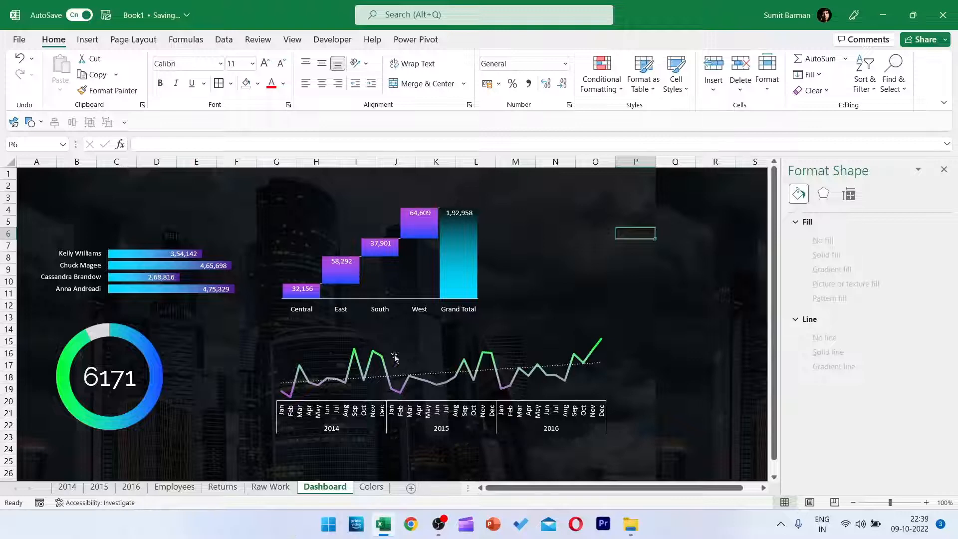
Duplicate the Region profit PivotTable from E9:F14 on the Raw Work sheet to H17.
{"action": "left_click", "coordinate": [272, 487]}
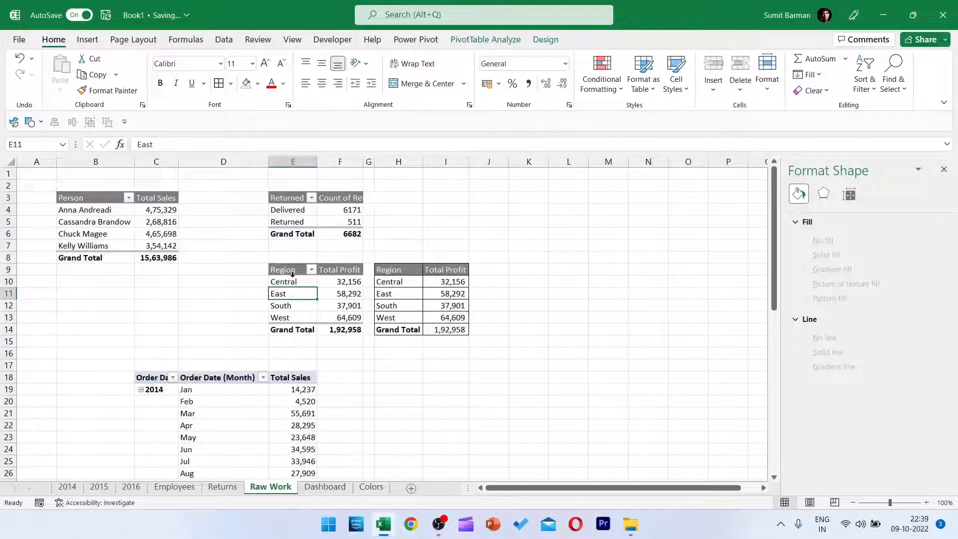
{"action": "left_click_drag", "start_coordinate": [292, 270], "coordinate": [352, 329]}
{"action": "key", "text": "ctrl+c"}
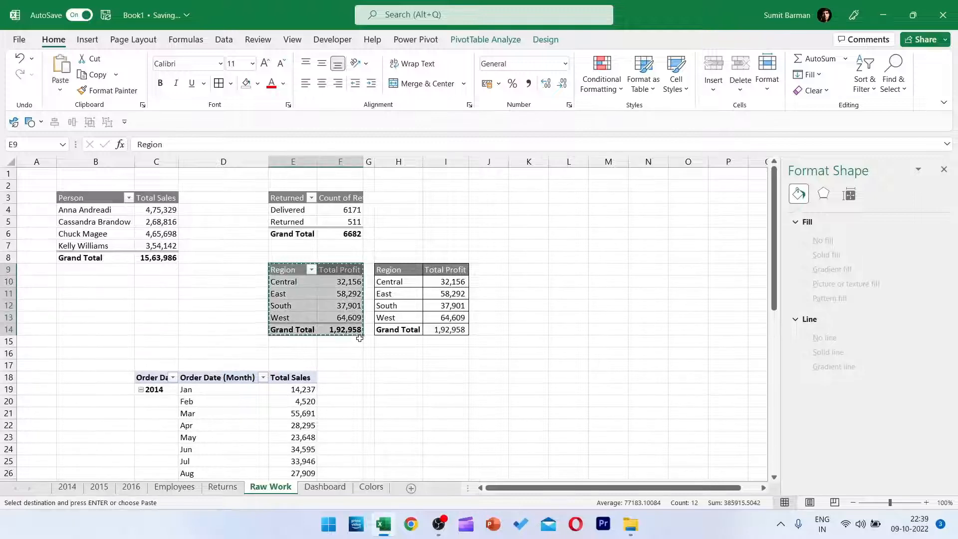
{"action": "left_click", "coordinate": [399, 362]}
{"action": "key", "text": "ctrl+v"}
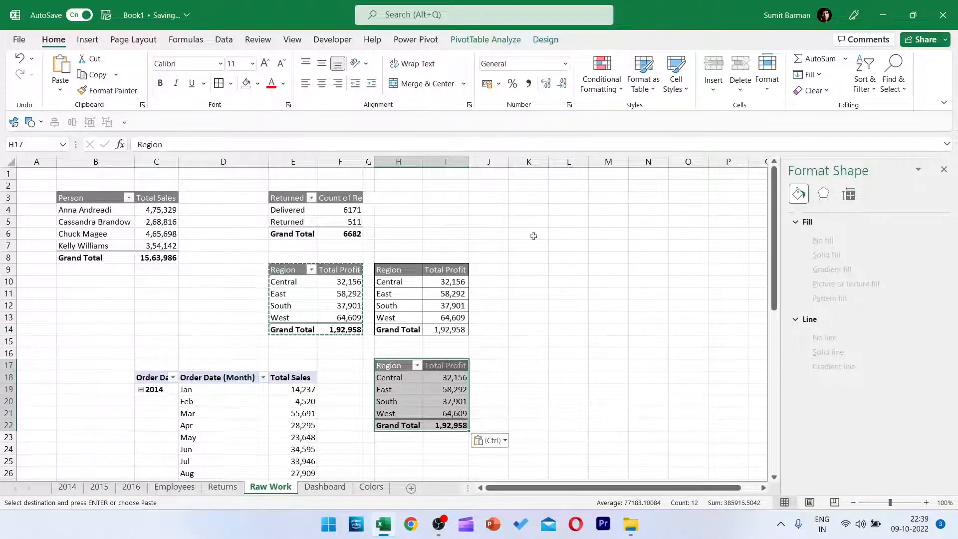
Replace Region with MasterData's State field in the rows of the copied PivotTable.
{"action": "left_click", "coordinate": [507, 40]}
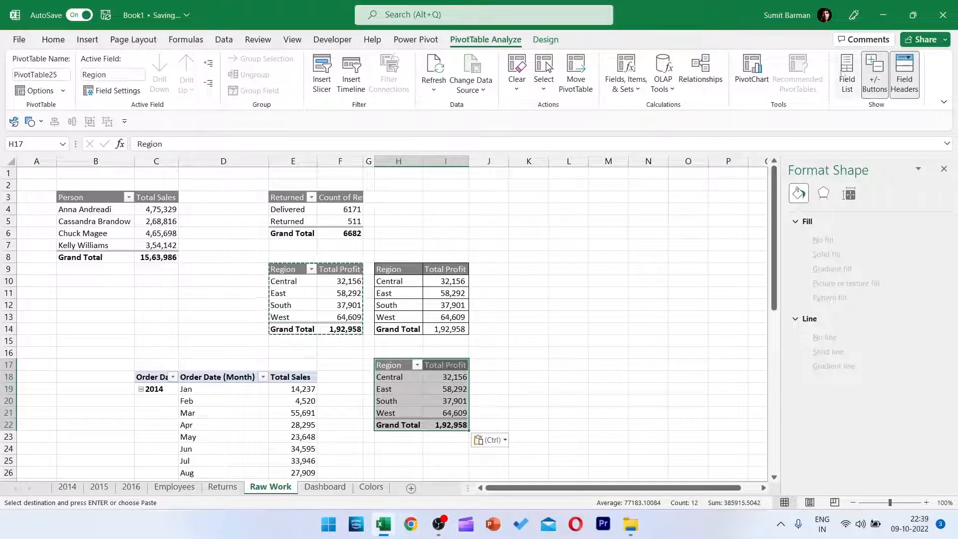
{"action": "left_click", "coordinate": [846, 74]}
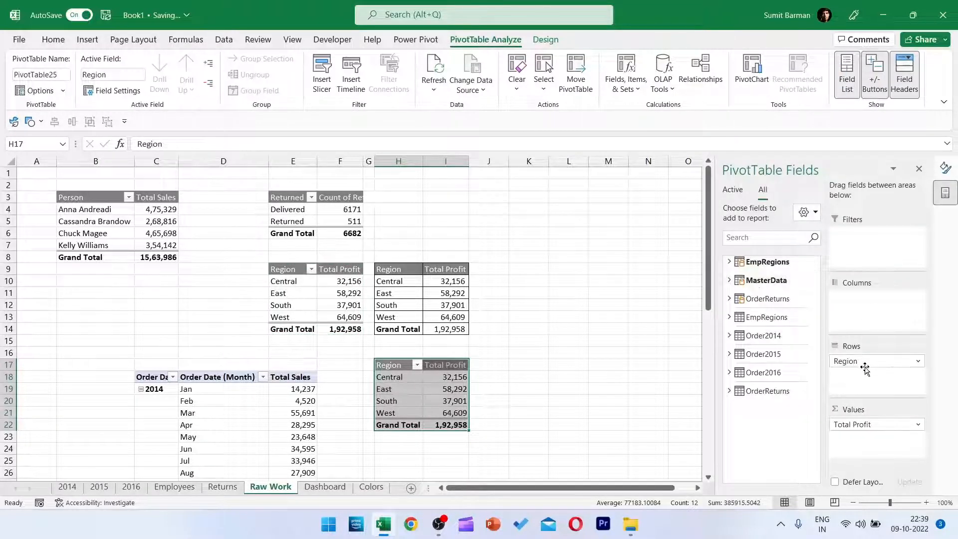
{"action": "left_click_drag", "start_coordinate": [857, 361], "coordinate": [733, 376]}
{"action": "left_click", "coordinate": [729, 280]}
{"action": "left_click_drag", "start_coordinate": [765, 364], "coordinate": [686, 365]}
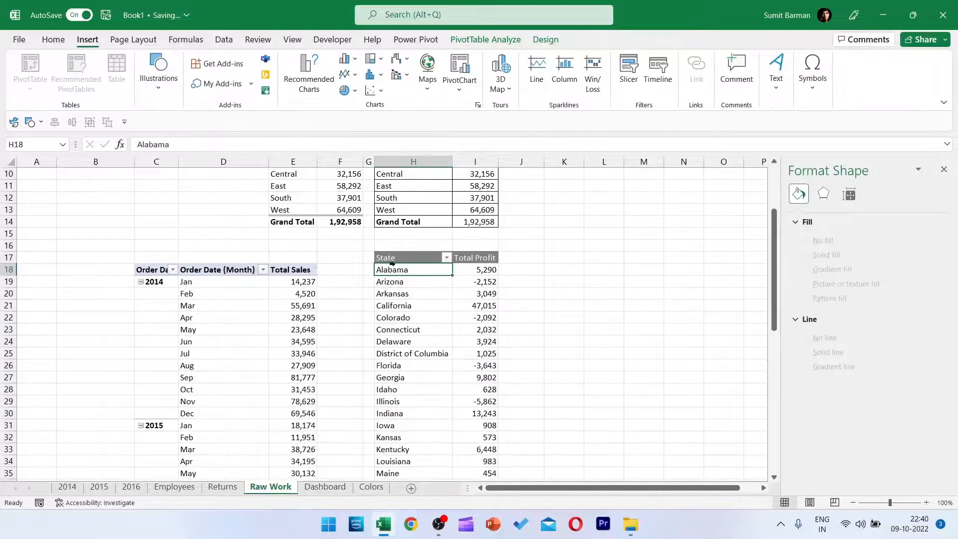
Copy the PivotTable's State column, starting at H17, to K17.
{"action": "left_click", "coordinate": [392, 260]}
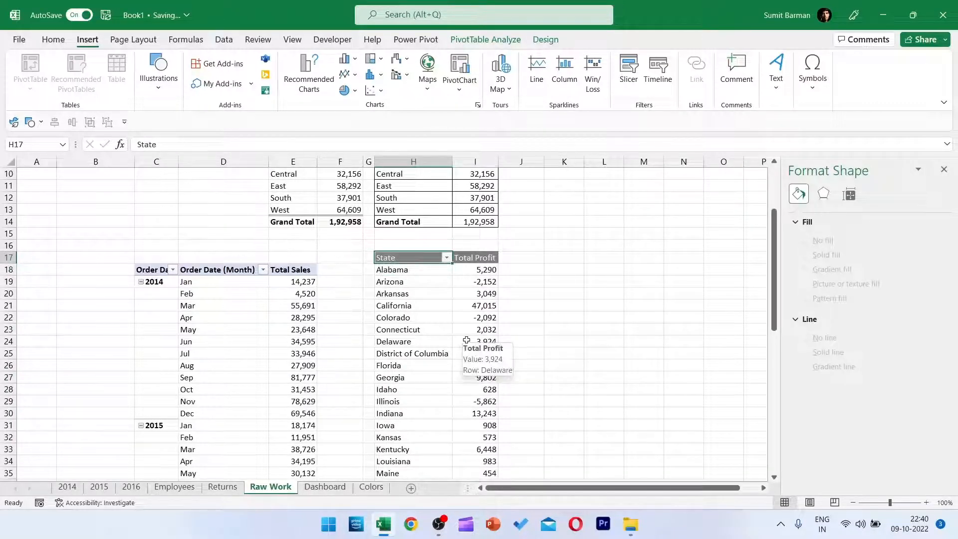
{"action": "key", "text": "ctrl+shift+Down"}
{"action": "key", "text": "ctrl+c"}
{"action": "scroll", "coordinate": [466, 340], "scroll_direction": "up", "scroll_amount": 12}
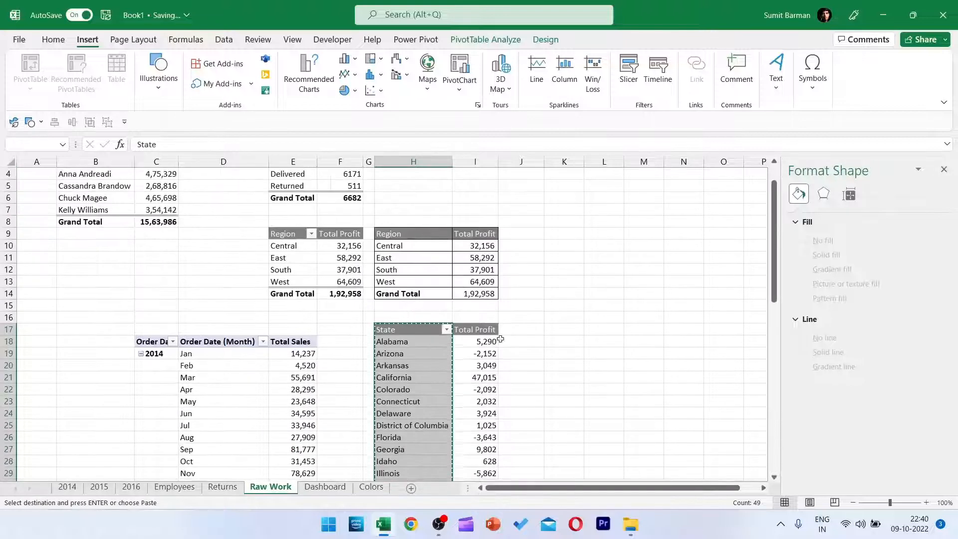
{"action": "left_click", "coordinate": [564, 329]}
{"action": "key", "text": "ctrl+v"}
Copy the Total Profit header from I17 to L17, beside the pasted State header.
{"action": "left_click", "coordinate": [600, 332]}
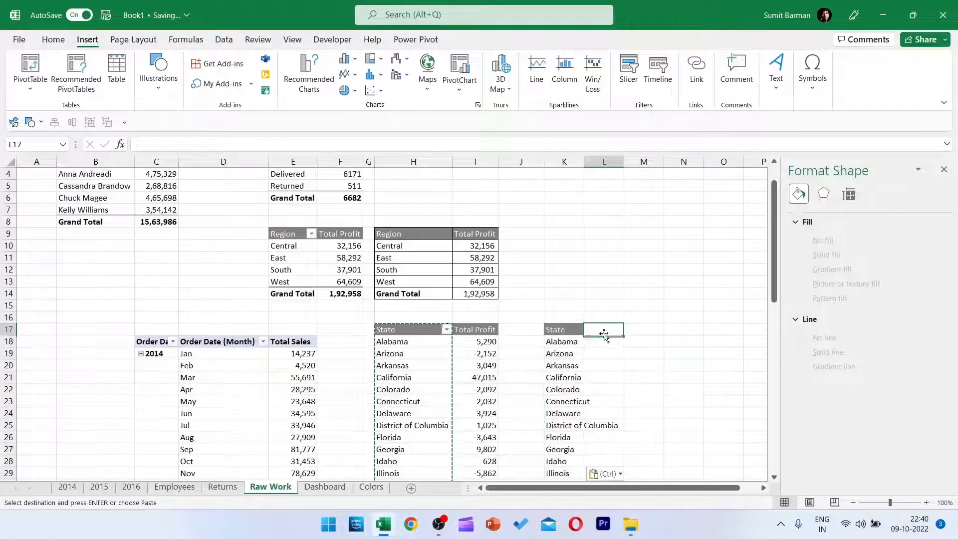
{"action": "left_click", "coordinate": [487, 330]}
{"action": "key", "text": "ctrl+c"}
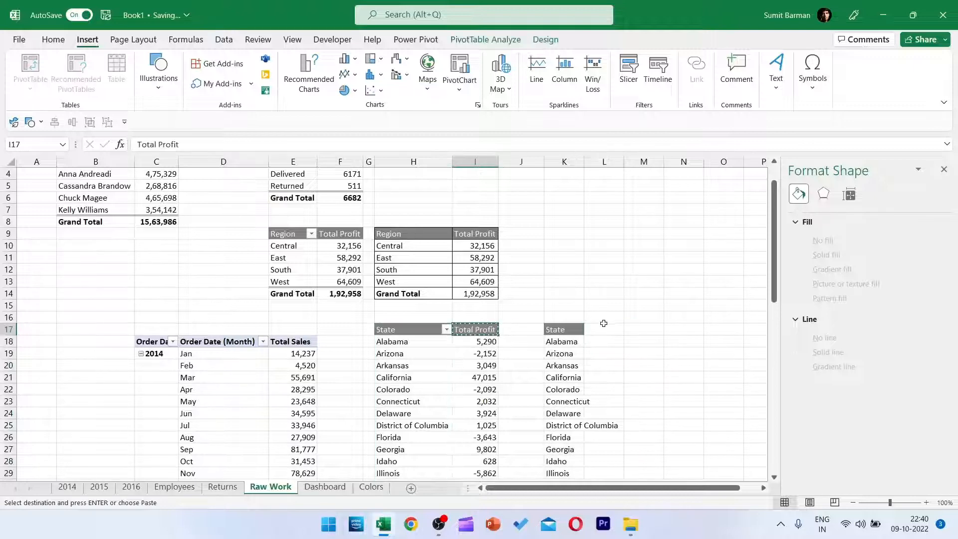
{"action": "left_click", "coordinate": [596, 328]}
Start a VLOOKUP formula in L18 that looks up K18 in the absolute range $H$18:$I$65.
{"action": "left_click", "coordinate": [607, 347]}
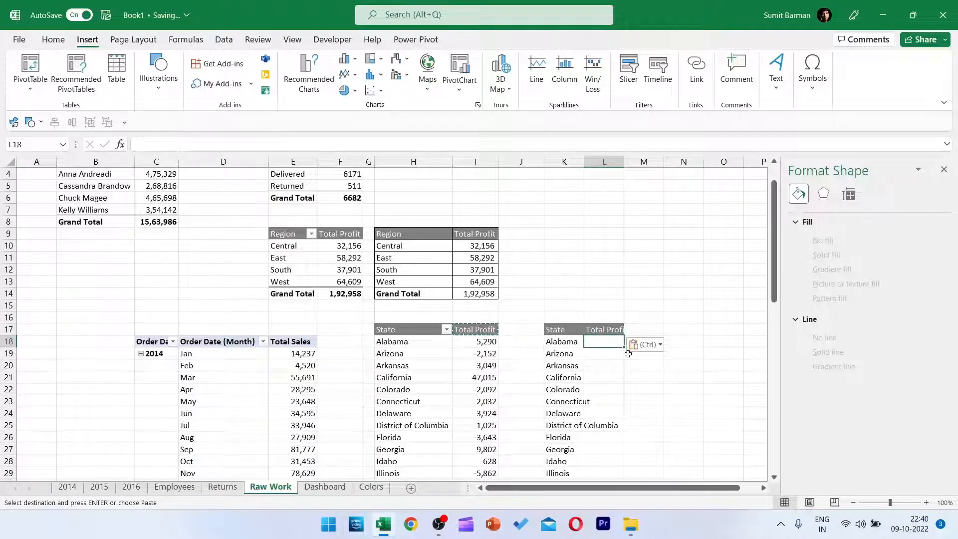
{"action": "type", "text": "=VLOOKUP("}
{"action": "left_click", "coordinate": [545, 341]}
{"action": "type", "text": ","}
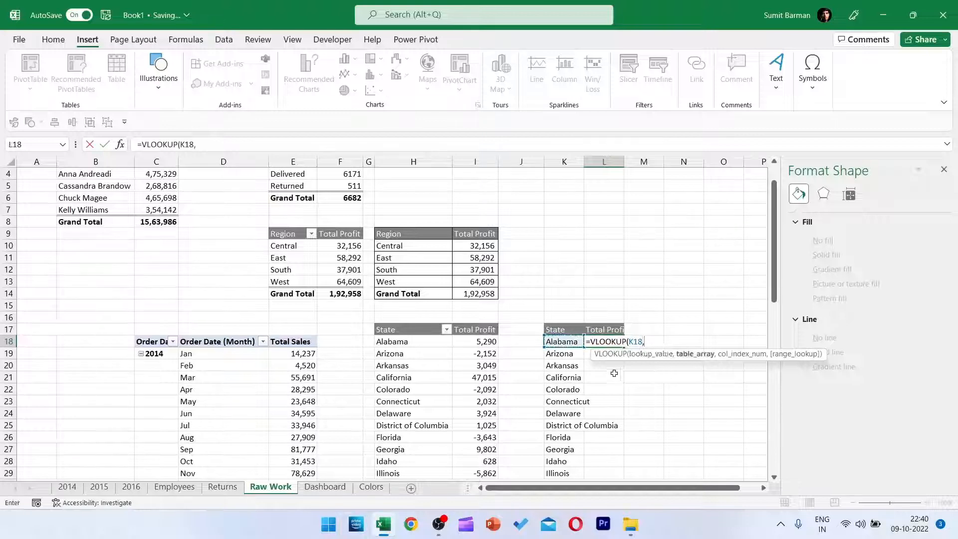
{"action": "left_click", "coordinate": [403, 342]}
{"action": "key", "text": "shift+Right"}
{"action": "key", "text": "ctrl+shift+Down"}
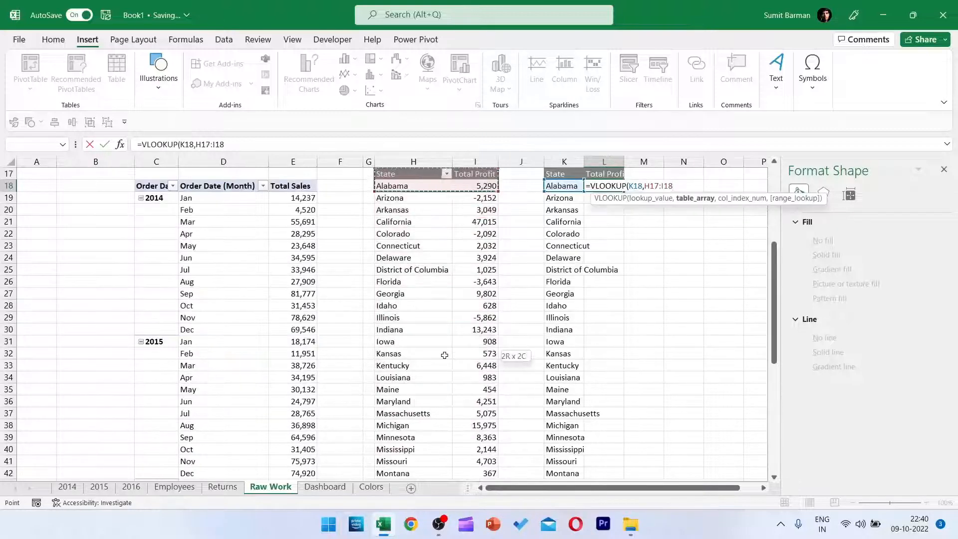
{"action": "scroll", "coordinate": [444, 354], "scroll_direction": "up", "scroll_amount": 12}
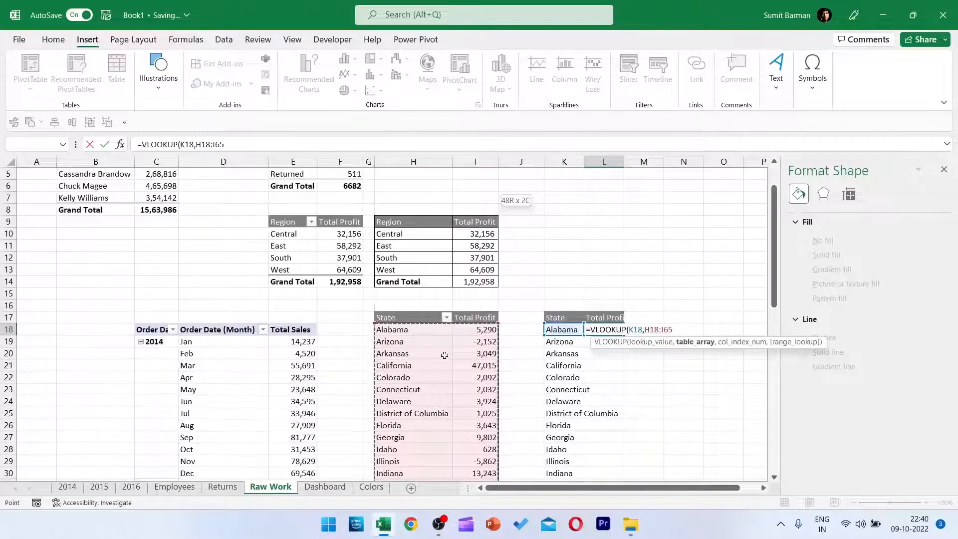
{"action": "key", "text": "F4"}
{"action": "type", "text": ","}
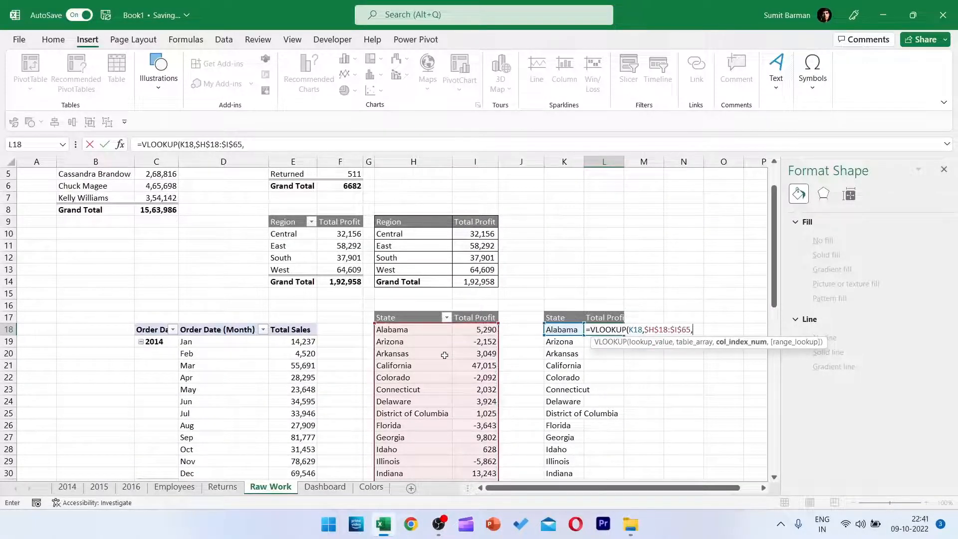
{"action": "type", "text": "2,TRUE"}
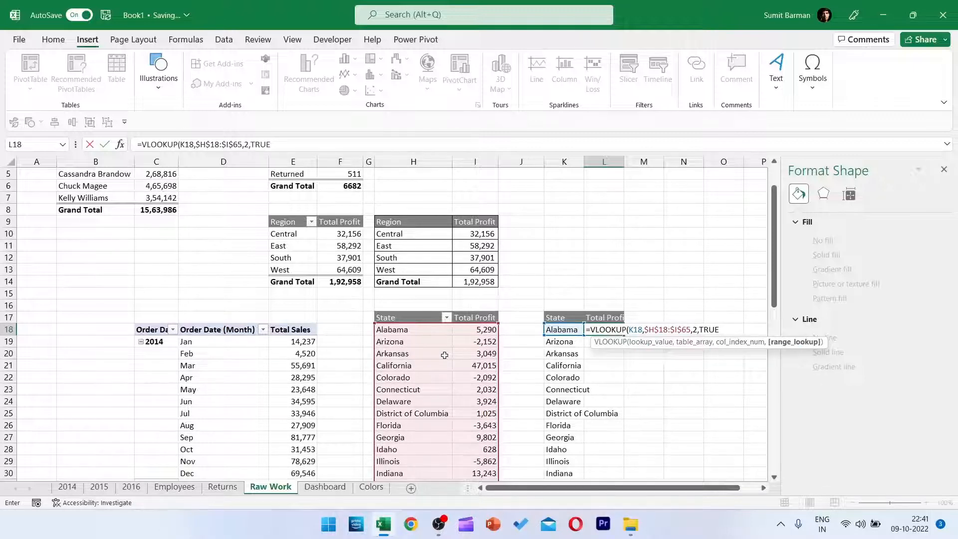
Complete the L18 VLOOKUP with column index 2 and FALSE for an exact match.
{"action": "key", "text": "BackSpace"}
{"action": "key", "text": "BackSpace"}
{"action": "key", "text": "BackSpace"}
{"action": "key", "text": "Down"}
{"action": "key", "text": "Tab"}
{"action": "key", "text": "Return"}
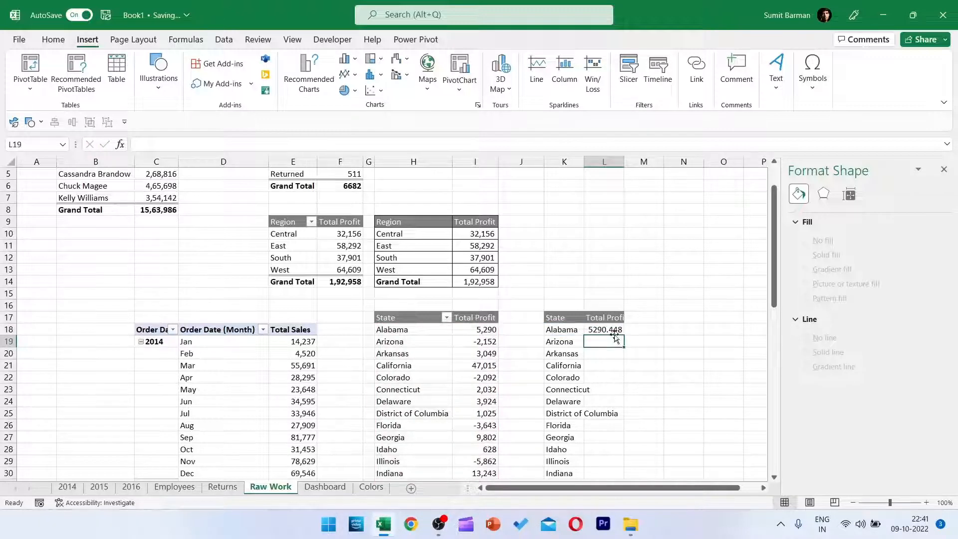
Fill the L18 VLOOKUP formula down the Total Profit column for all states.
{"action": "left_click", "coordinate": [613, 330]}
{"action": "left_click", "coordinate": [627, 333]}
{"action": "left_click", "coordinate": [618, 330]}
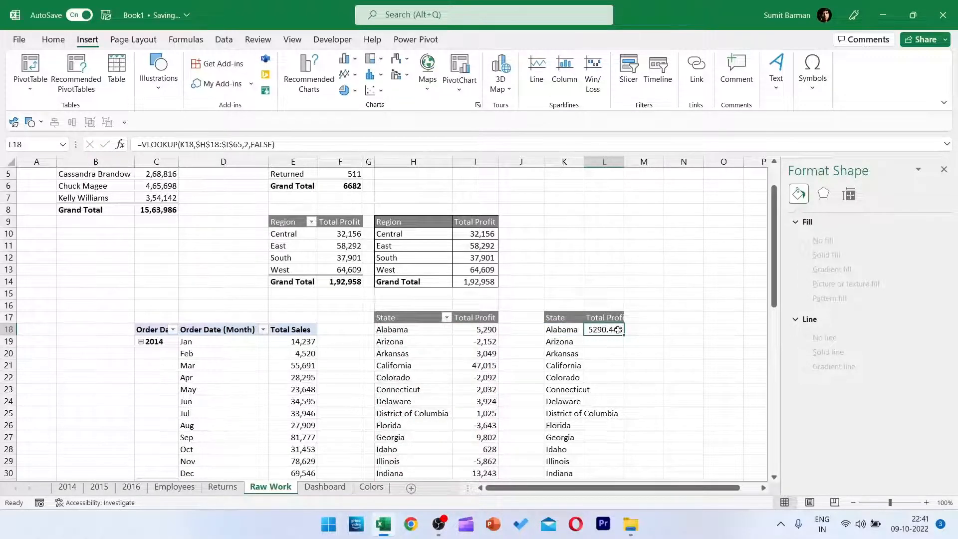
{"action": "double_click", "coordinate": [624, 336]}
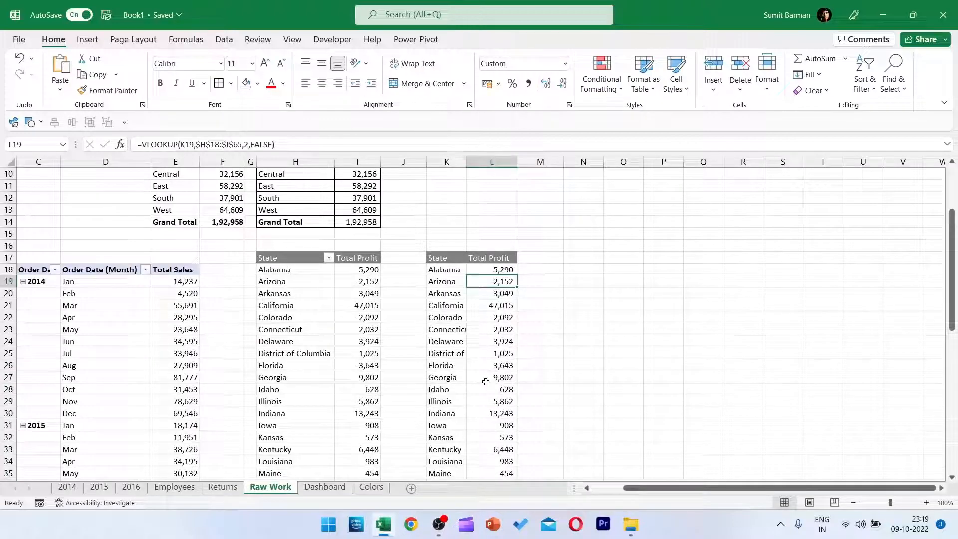
Insert a Filled Map chart from the State and Total Profit table in columns K and L.
{"action": "key", "text": "ctrl+a"}
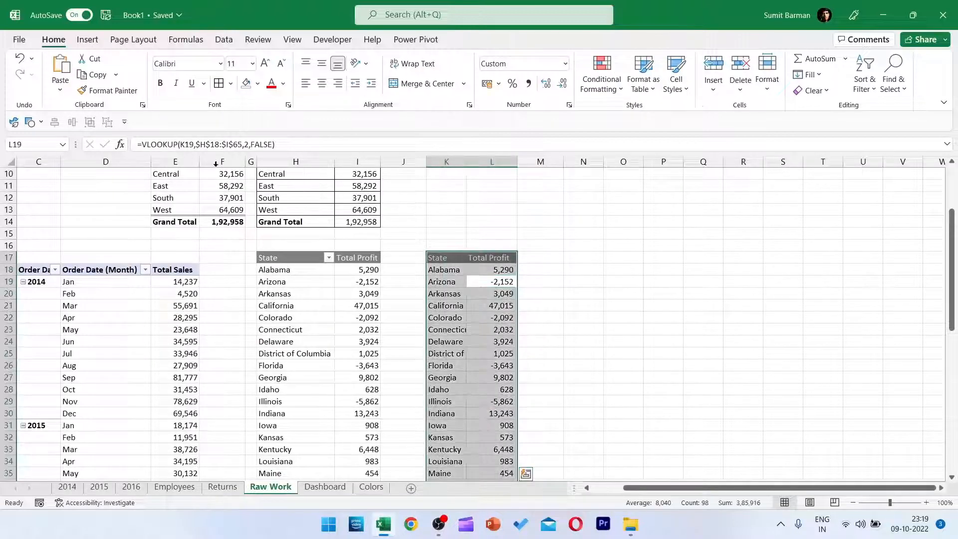
{"action": "left_click", "coordinate": [88, 39]}
{"action": "left_click", "coordinate": [427, 72]}
{"action": "left_click", "coordinate": [433, 135]}
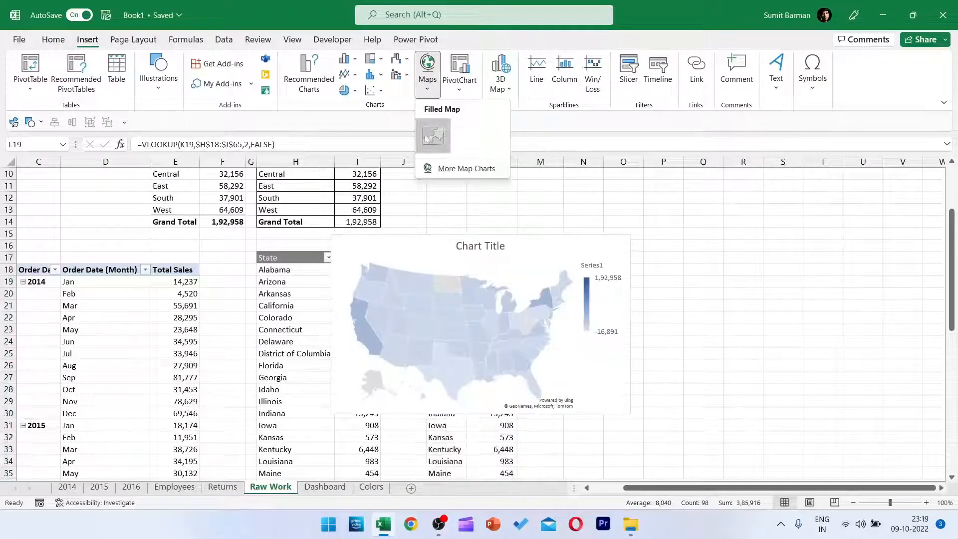
Remove the map chart's title and legend, and shift the chart slightly to the right.
{"action": "left_click", "coordinate": [481, 249]}
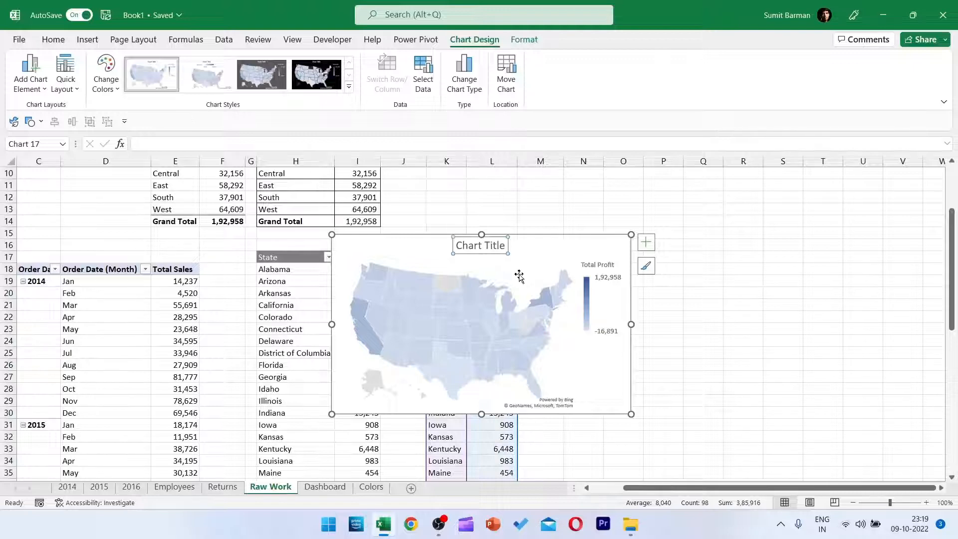
{"action": "key", "text": "Delete"}
{"action": "left_click", "coordinate": [603, 312]}
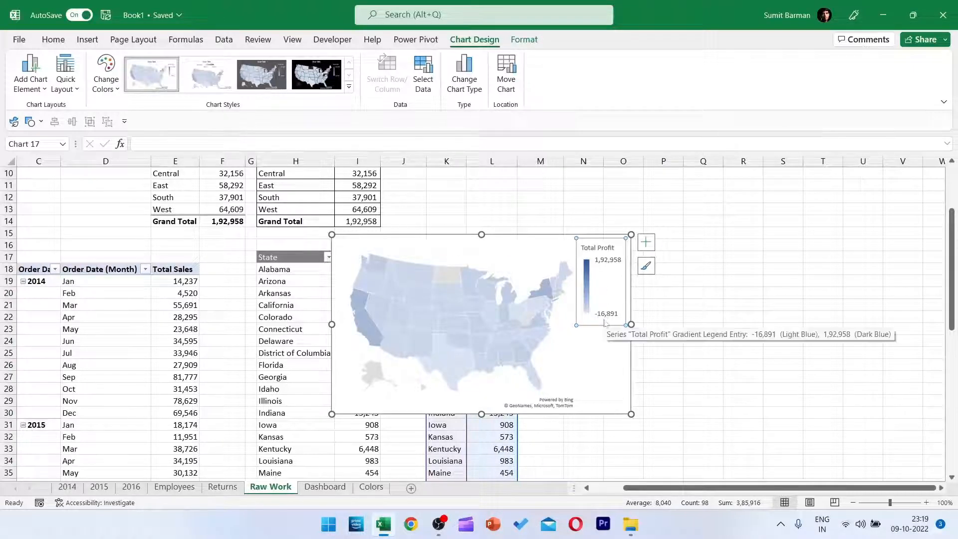
{"action": "key", "text": "Delete"}
{"action": "left_click_drag", "start_coordinate": [552, 235], "coordinate": [597, 230]}
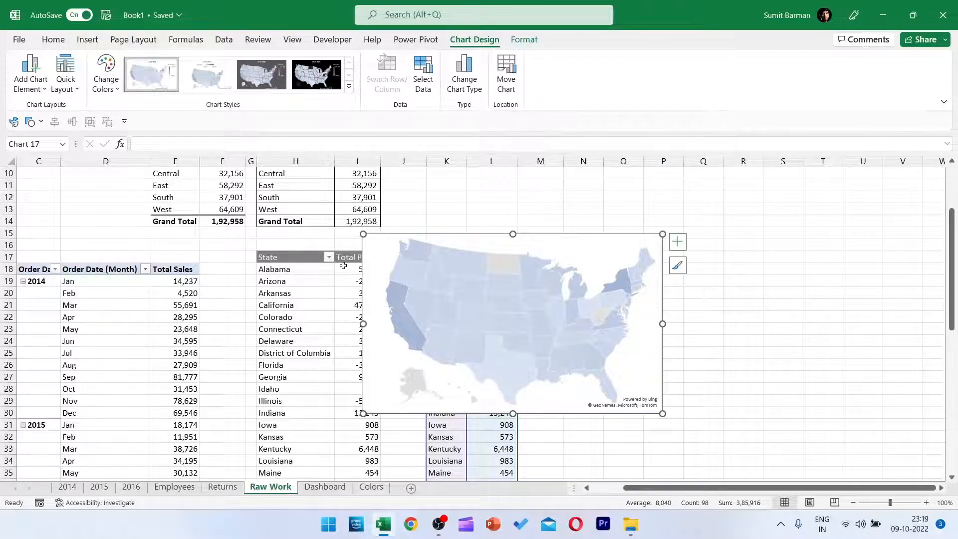
Set the map chart's area to no fill and its border to no line.
{"action": "key", "text": "ctrl+1"}
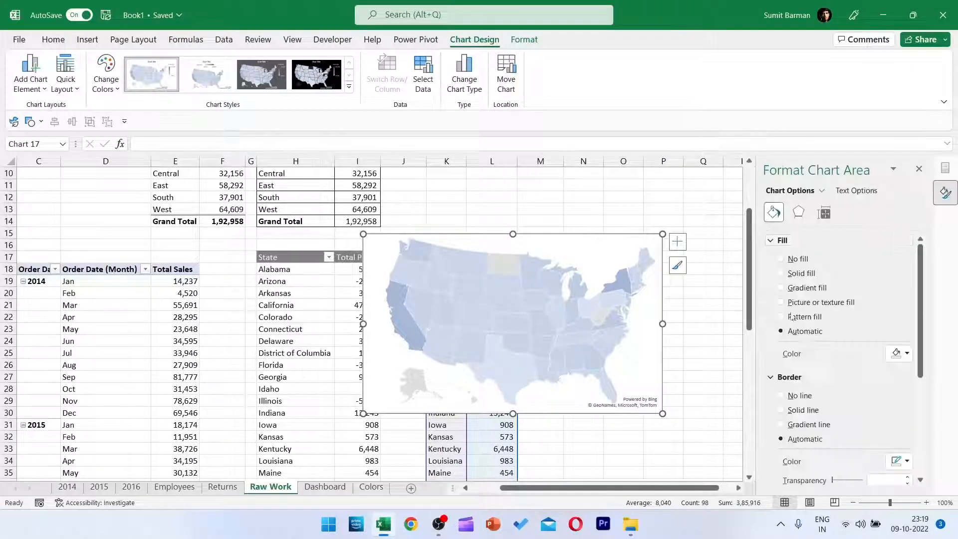
{"action": "left_click", "coordinate": [788, 260]}
{"action": "left_click", "coordinate": [781, 370]}
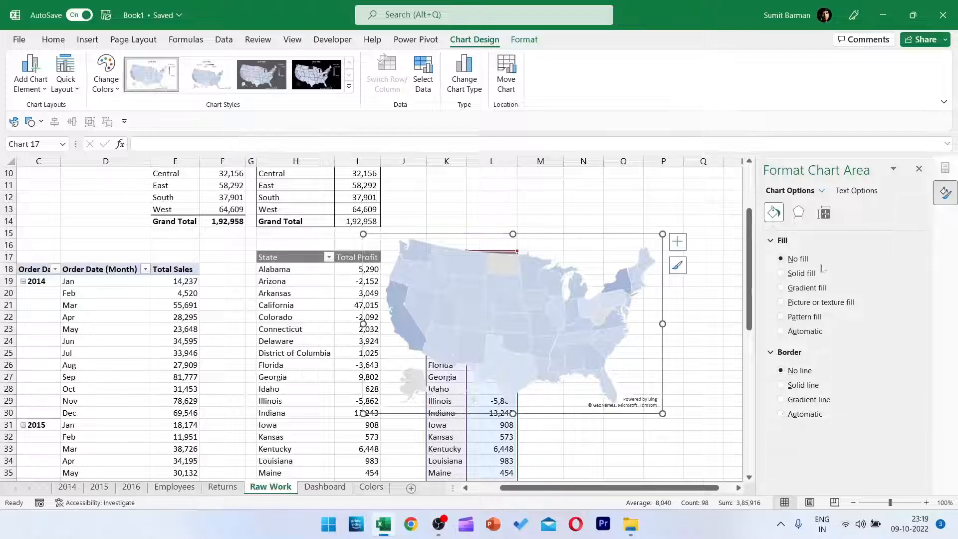
Limit the map series' area to only regions with data.
{"action": "left_click", "coordinate": [554, 300]}
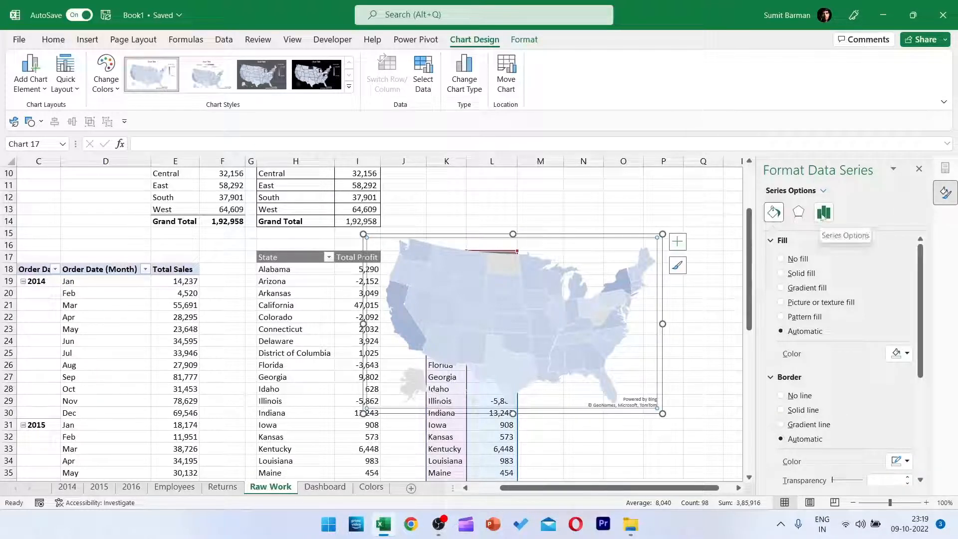
{"action": "left_click", "coordinate": [822, 213]}
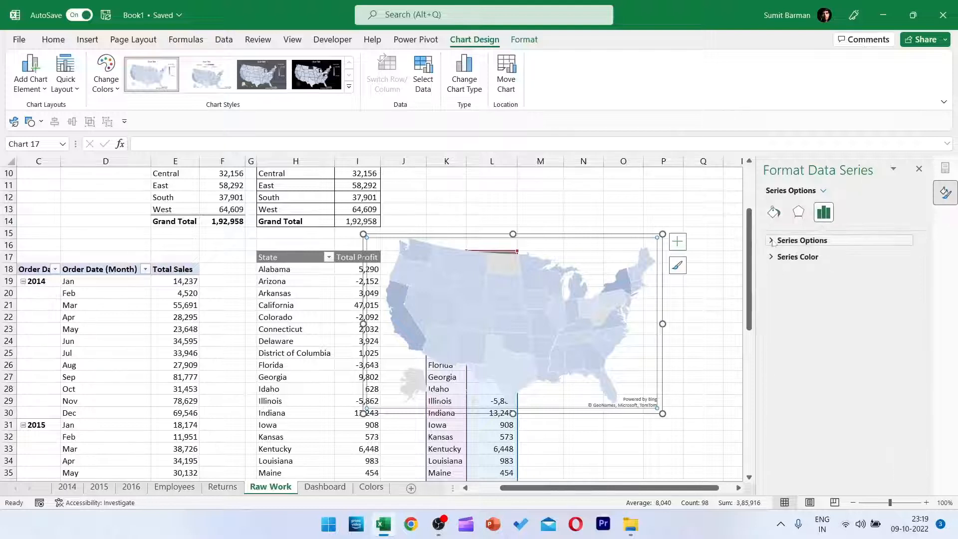
{"action": "left_click", "coordinate": [772, 241]}
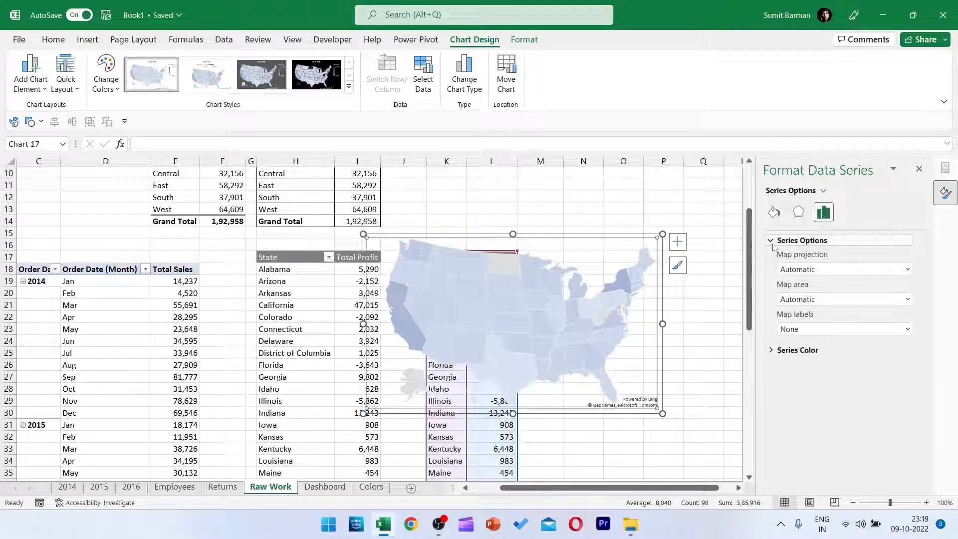
{"action": "left_click", "coordinate": [855, 299]}
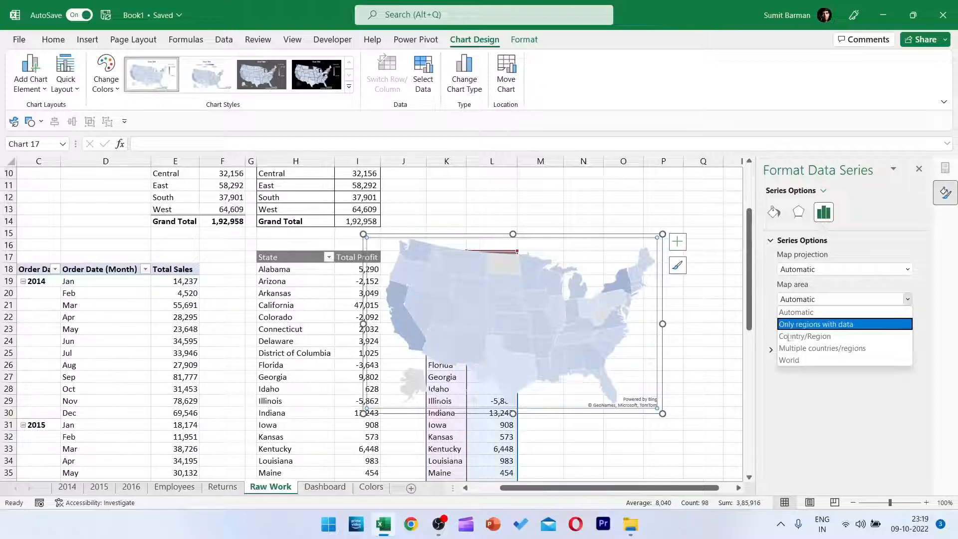
{"action": "left_click", "coordinate": [835, 325]}
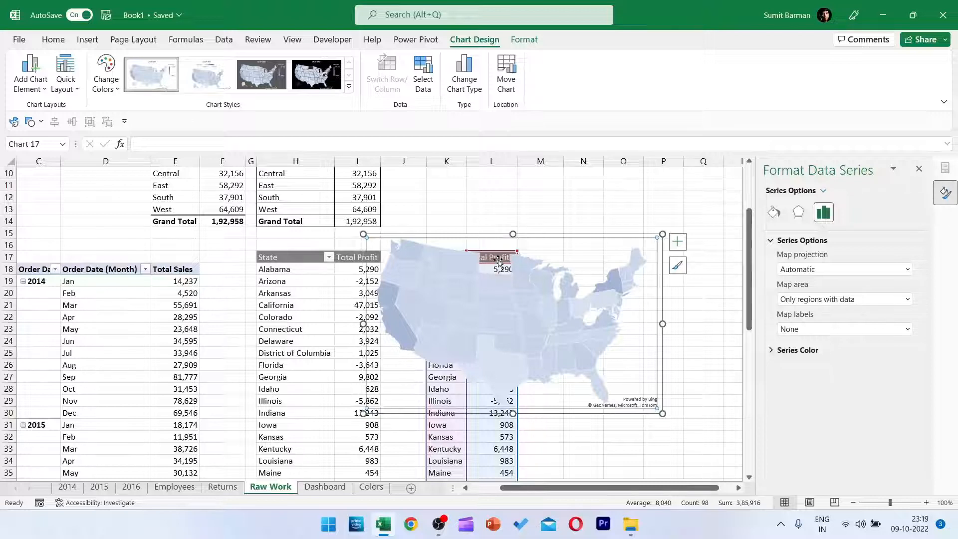
Move the map chart up slightly and set its map labels to Show all.
{"action": "left_click_drag", "start_coordinate": [549, 235], "coordinate": [556, 201]}
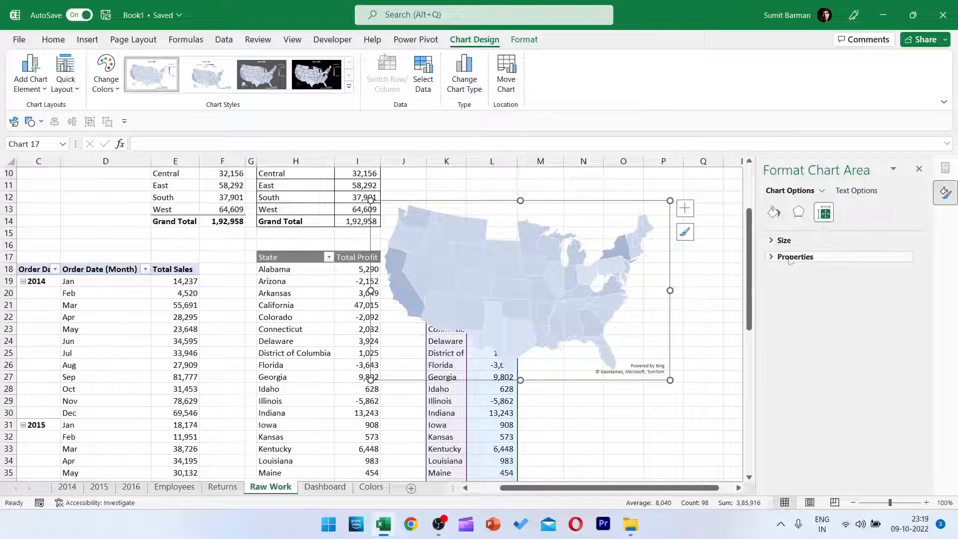
{"action": "left_click", "coordinate": [571, 272]}
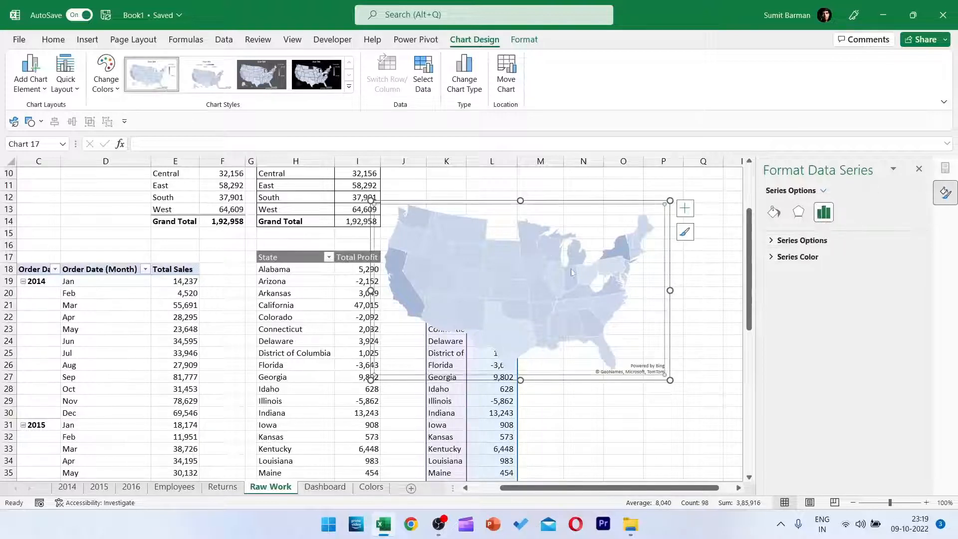
{"action": "left_click", "coordinate": [811, 240]}
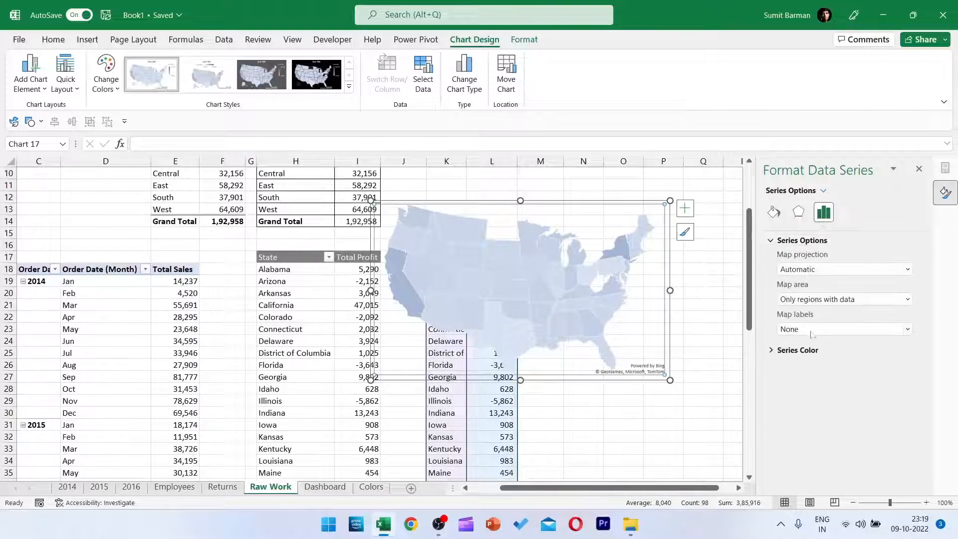
{"action": "left_click", "coordinate": [811, 331]}
{"action": "left_click", "coordinate": [809, 355]}
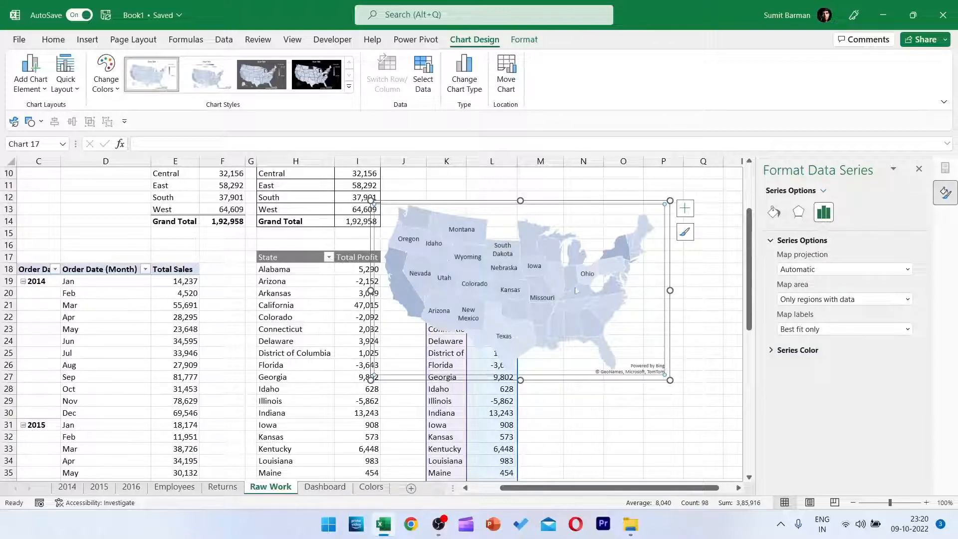
{"action": "left_click", "coordinate": [851, 331]}
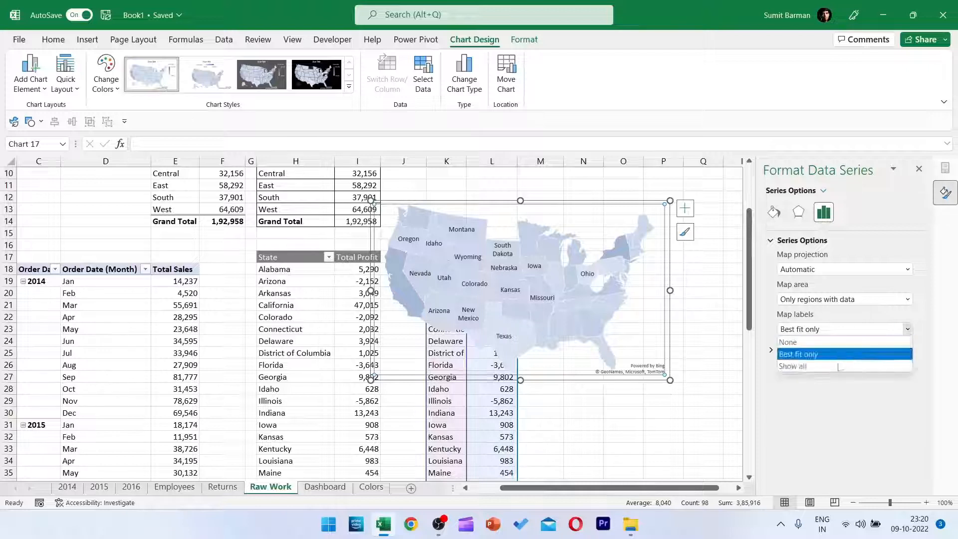
{"action": "left_click", "coordinate": [806, 366]}
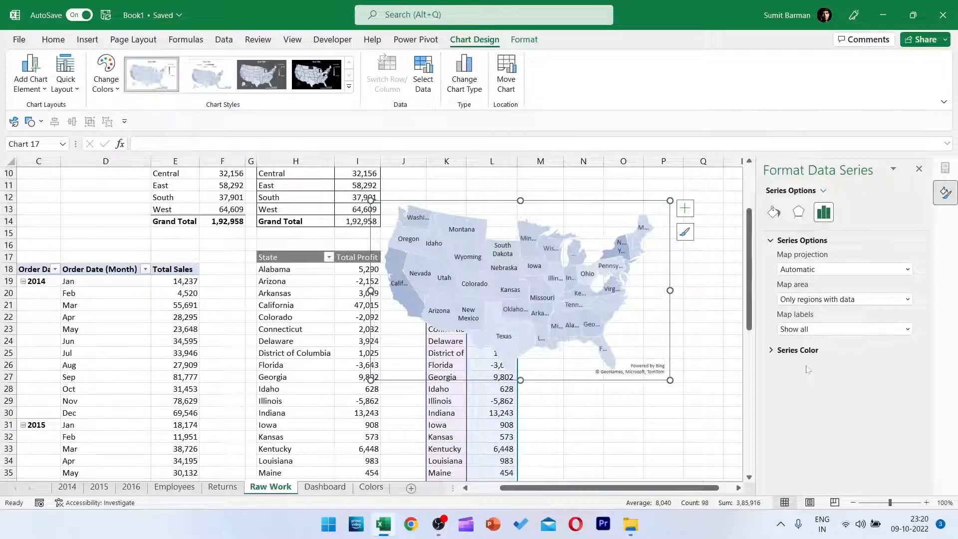
Color the map series with a two-color sequential scale, light blue for the lowest value and dark blue for the highest value.
{"action": "left_click", "coordinate": [771, 351]}
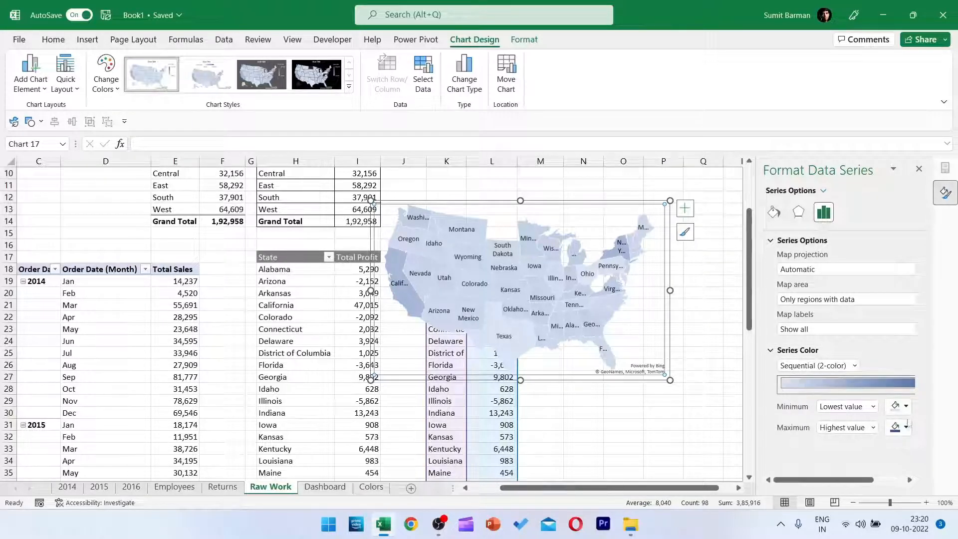
{"action": "left_click", "coordinate": [894, 407]}
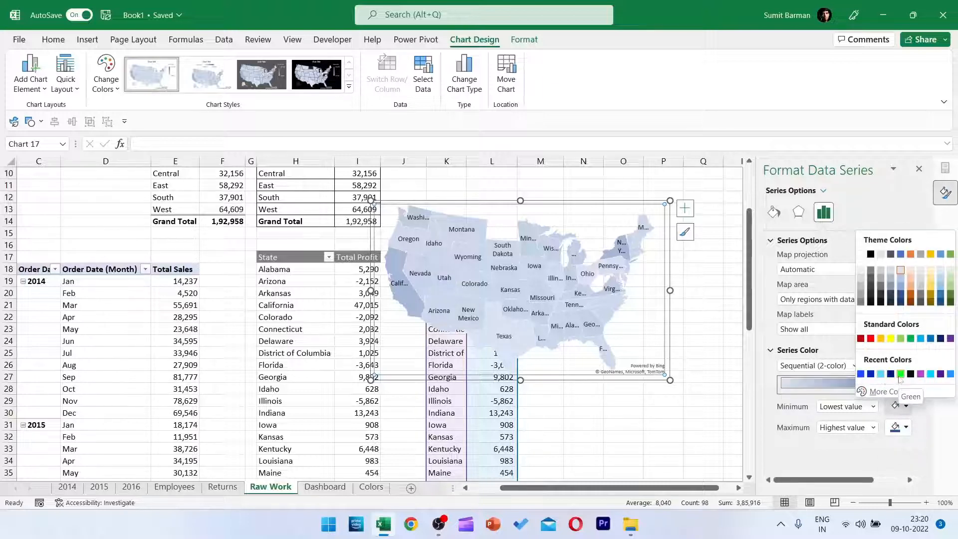
{"action": "left_click", "coordinate": [881, 376]}
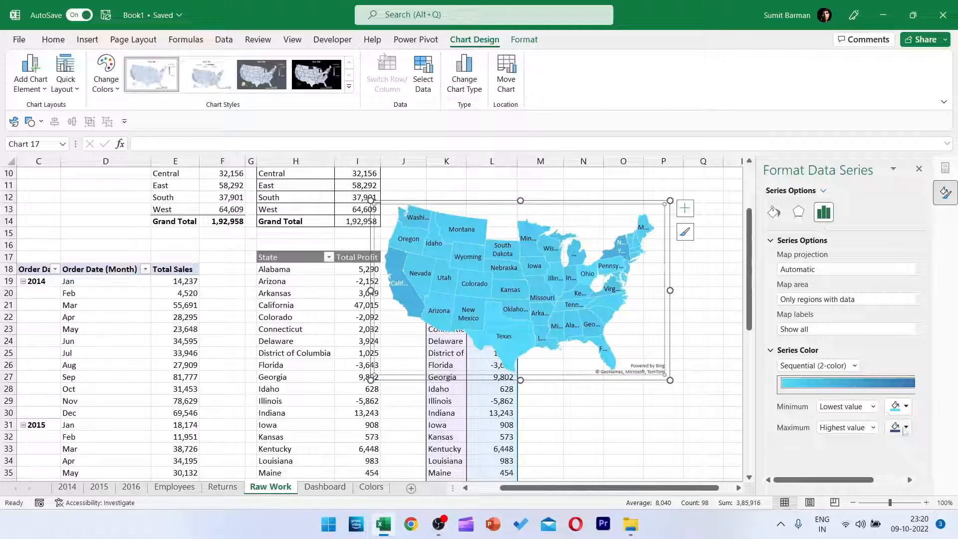
{"action": "left_click", "coordinate": [890, 405]}
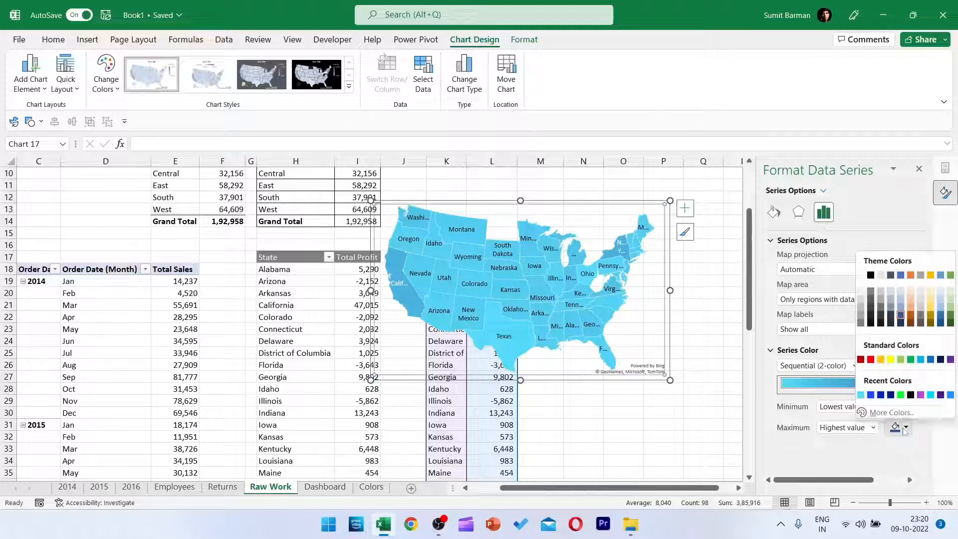
{"action": "left_click", "coordinate": [890, 395]}
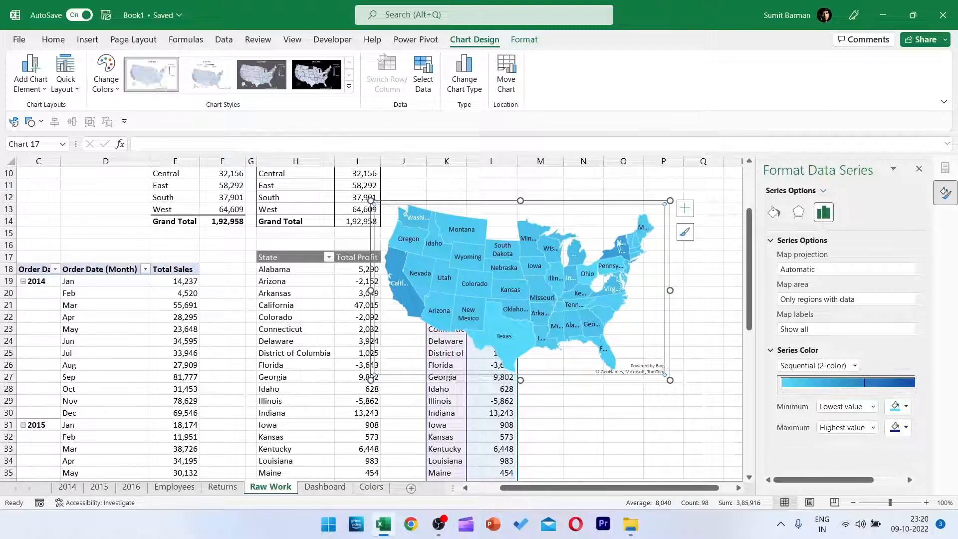
Move the map chart from Raw Work to the Dashboard sheet and place it to the right of the waterfall chart.
{"action": "left_click", "coordinate": [608, 205]}
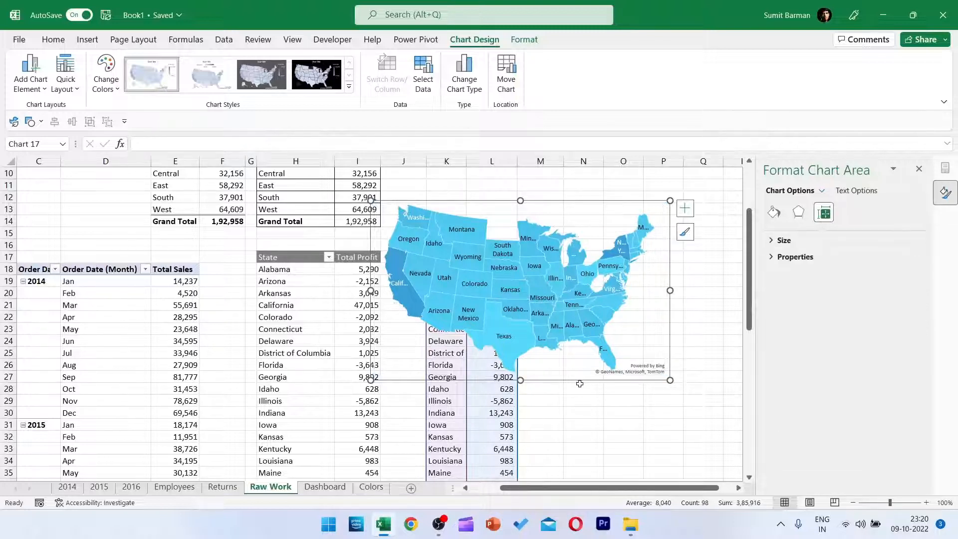
{"action": "key", "text": "ctrl+x"}
{"action": "left_click", "coordinate": [324, 486]}
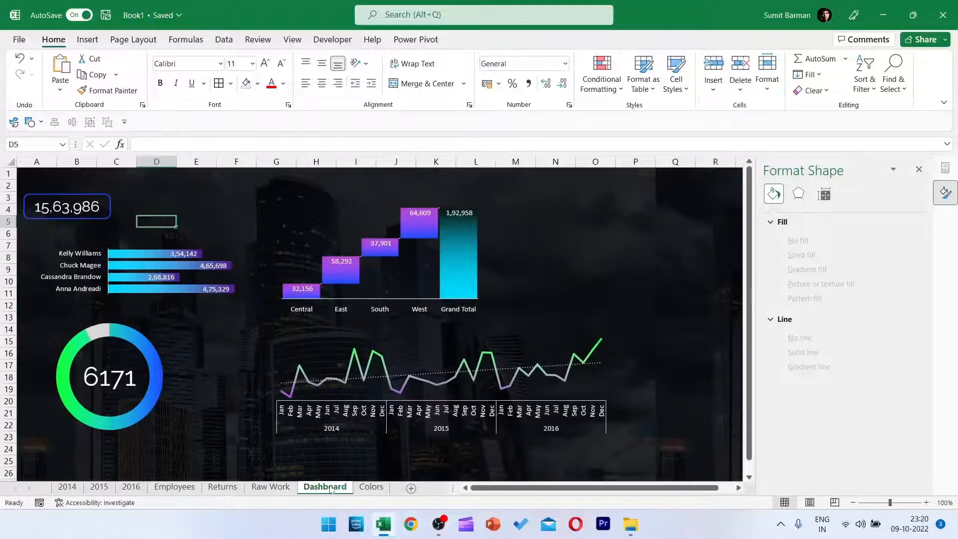
{"action": "key", "text": "ctrl+v"}
{"action": "left_click_drag", "start_coordinate": [272, 216], "coordinate": [633, 187]}
Copy the Returned PivotTable in E3:F6 of the Raw Work sheet to cell K2.
{"action": "left_click", "coordinate": [269, 486]}
{"action": "left_click", "coordinate": [540, 329]}
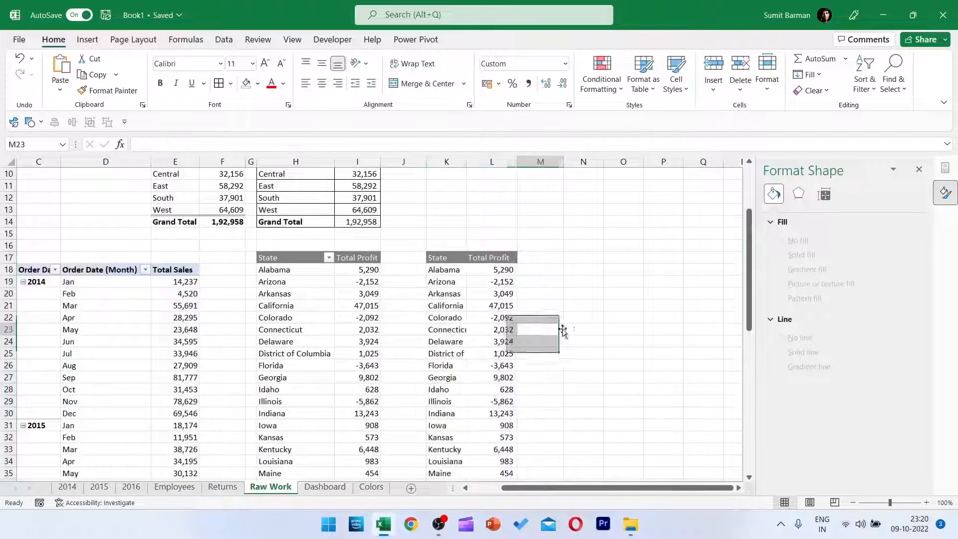
{"action": "left_click", "coordinate": [462, 209]}
{"action": "scroll", "coordinate": [599, 184], "scroll_direction": "up", "scroll_amount": 3}
{"action": "left_click", "coordinate": [438, 210]}
{"action": "left_click_drag", "start_coordinate": [160, 199], "coordinate": [234, 232]}
{"action": "key", "text": "ctrl+c"}
{"action": "left_click", "coordinate": [446, 185]}
{"action": "key", "text": "ctrl+v"}
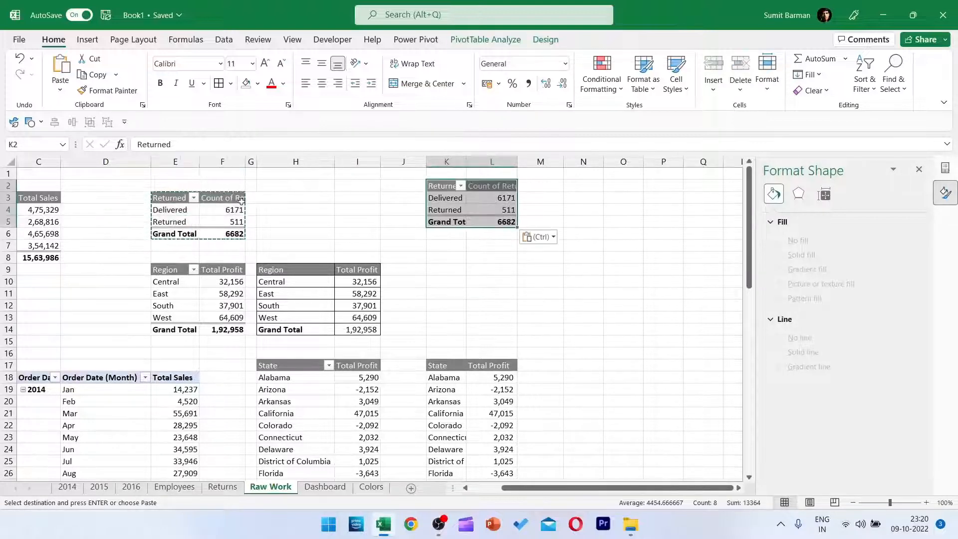
Remove the Returned row field and the Count of Returned value from the PivotTable at K2, accepting replacement of existing data.
{"action": "key", "text": "Down"}
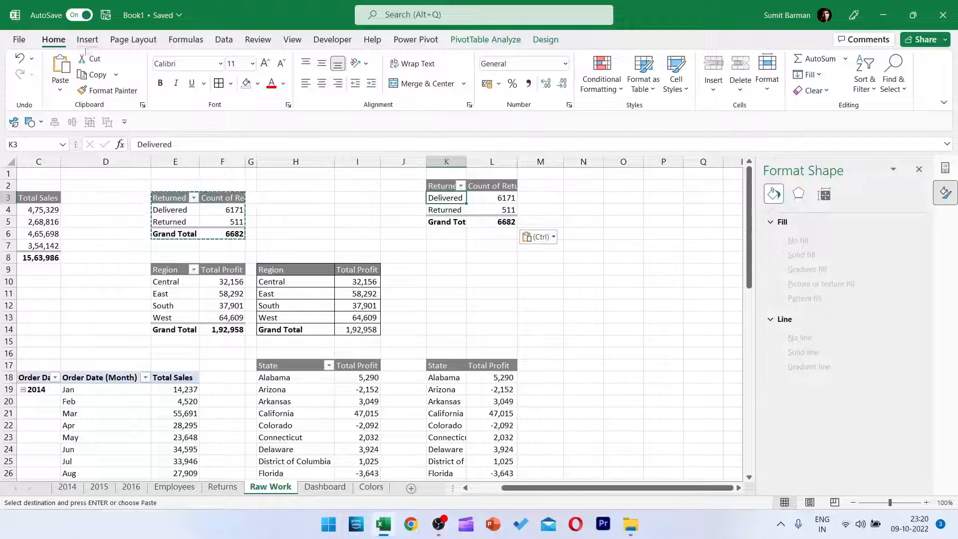
{"action": "left_click", "coordinate": [485, 40]}
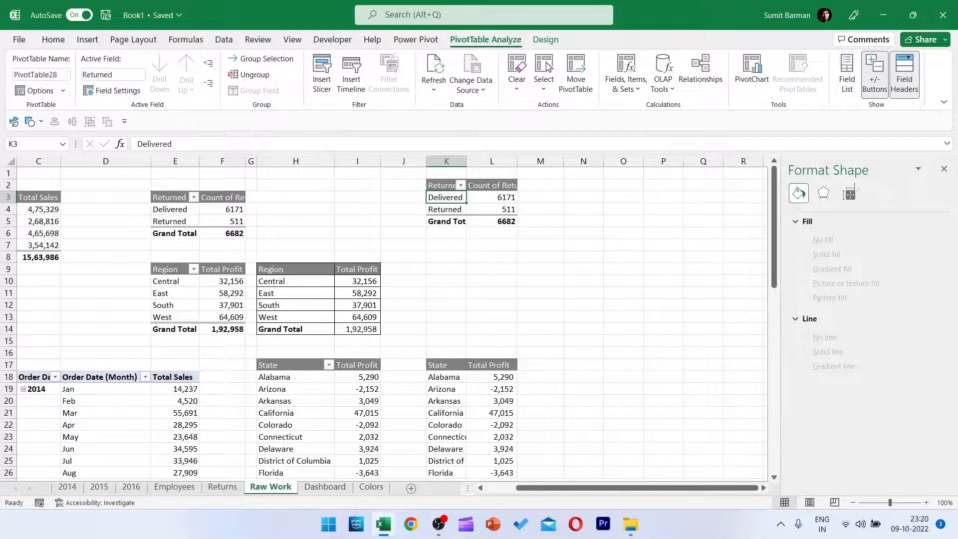
{"action": "left_click", "coordinate": [846, 74]}
{"action": "left_click_drag", "start_coordinate": [874, 361], "coordinate": [743, 379]}
{"action": "left_click_drag", "start_coordinate": [877, 425], "coordinate": [702, 419]}
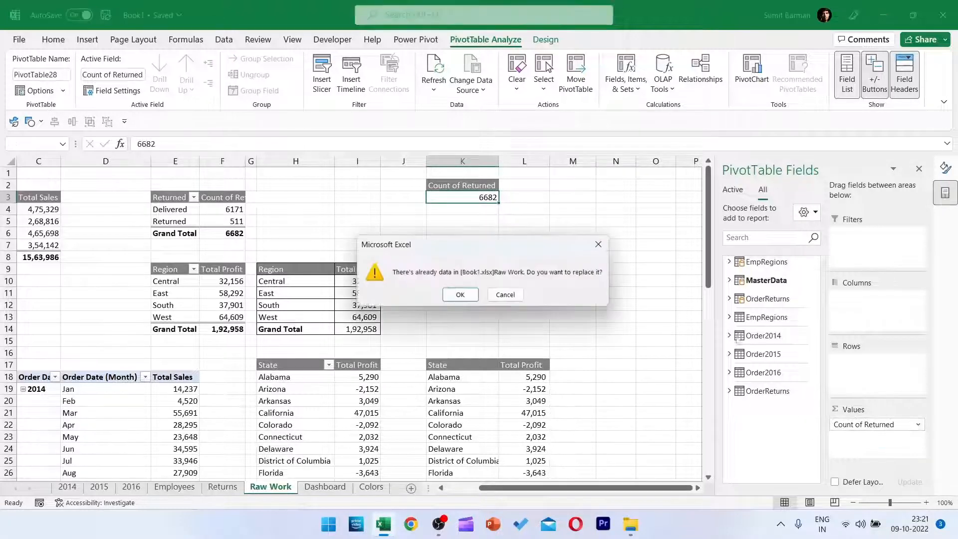
{"action": "left_click", "coordinate": [460, 294]}
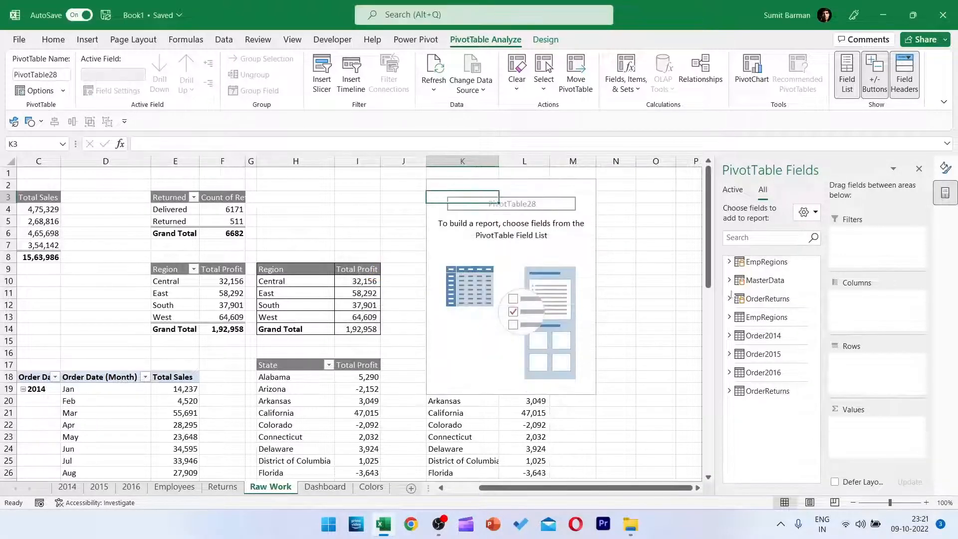
Add the Total Sales measure from MasterData as the value of the PivotTable at K2.
{"action": "left_click", "coordinate": [729, 280]}
{"action": "scroll", "coordinate": [798, 379], "scroll_direction": "down", "scroll_amount": 5}
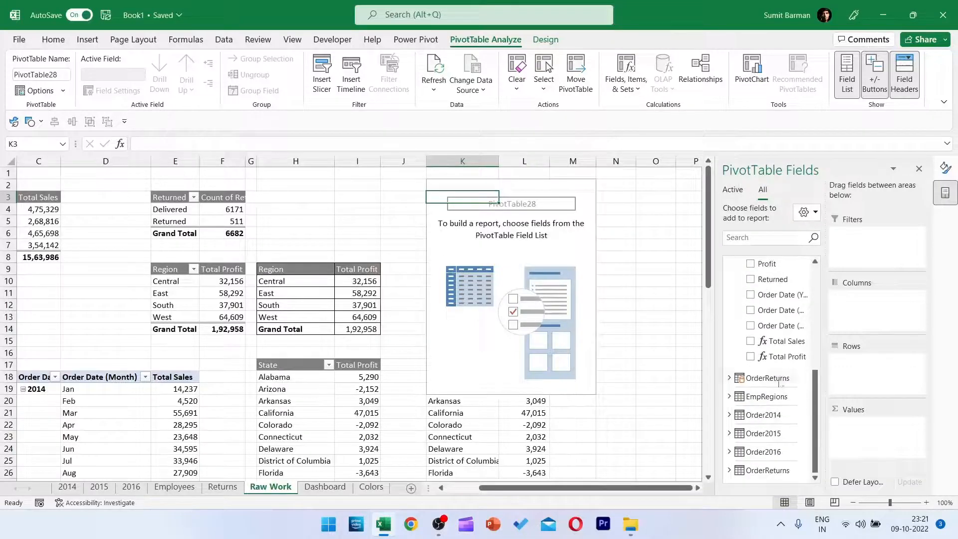
{"action": "left_click_drag", "start_coordinate": [782, 342], "coordinate": [874, 452]}
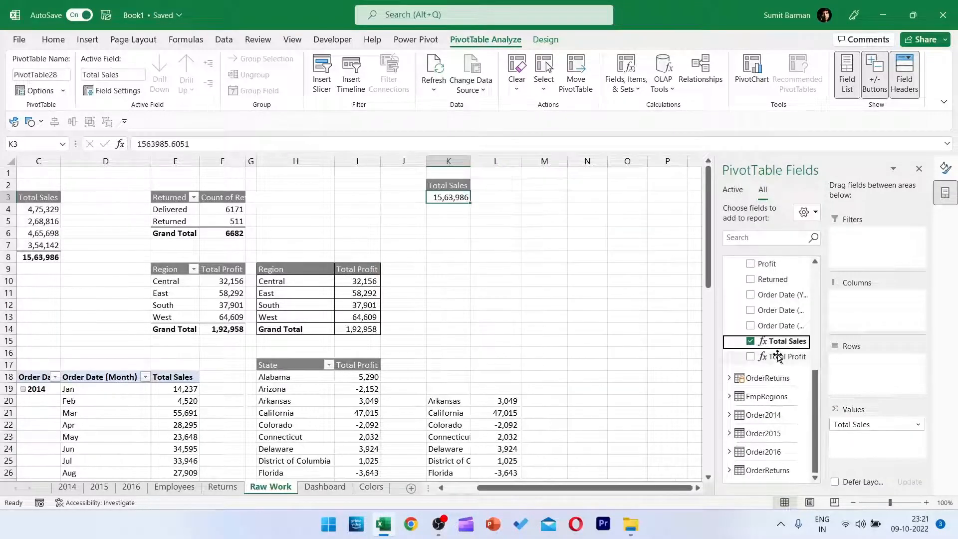
{"action": "left_click", "coordinate": [450, 221]}
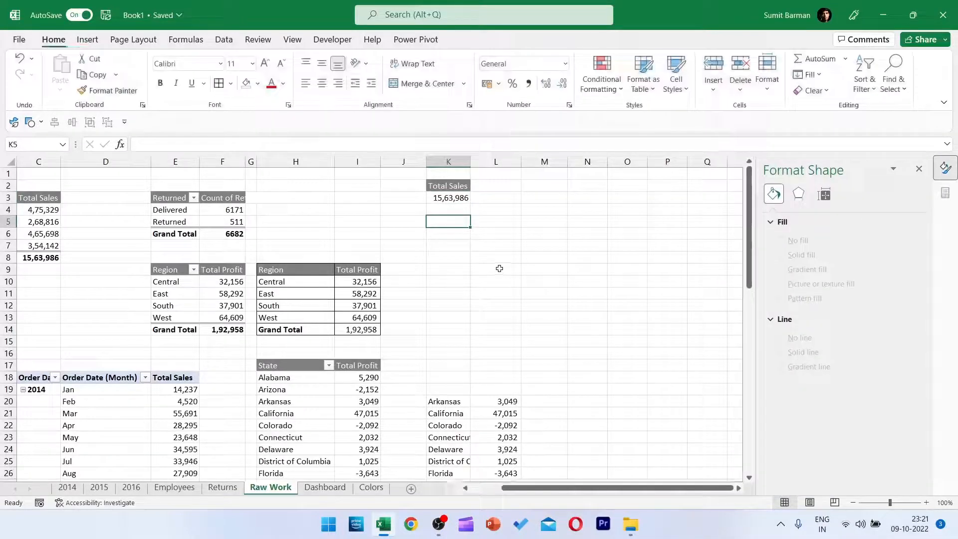
Copy the Total Sales PivotTable in K2:K3 to cell K5.
{"action": "left_click", "coordinate": [450, 189]}
{"action": "key", "text": "shift+Down"}
{"action": "key", "text": "ctrl+c"}
{"action": "left_click", "coordinate": [464, 226]}
{"action": "key", "text": "ctrl+v"}
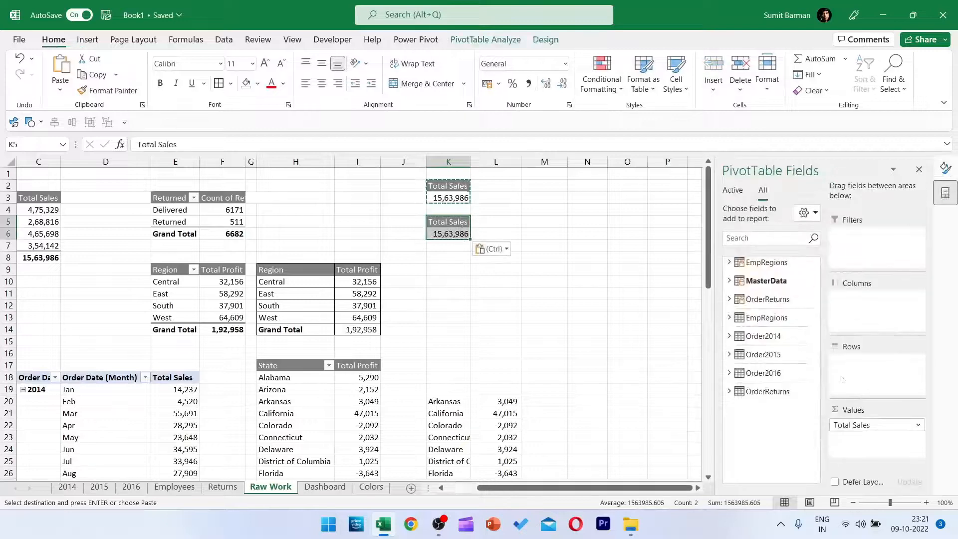
Replace the value of the PivotTable at K5 with the Total Profit measure from MasterData.
{"action": "left_click", "coordinate": [729, 280]}
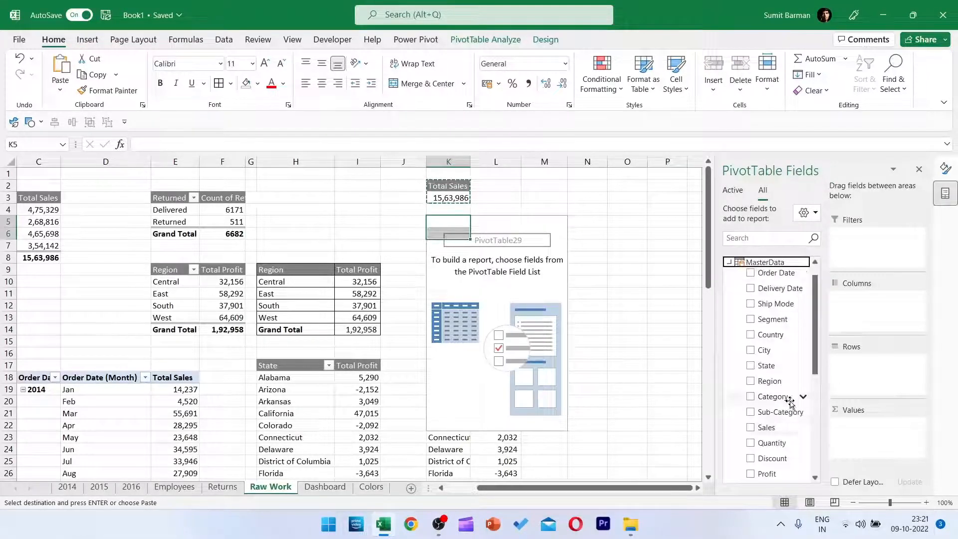
{"action": "scroll", "coordinate": [789, 397], "scroll_direction": "down", "scroll_amount": 4}
{"action": "left_click_drag", "start_coordinate": [785, 387], "coordinate": [882, 451]}
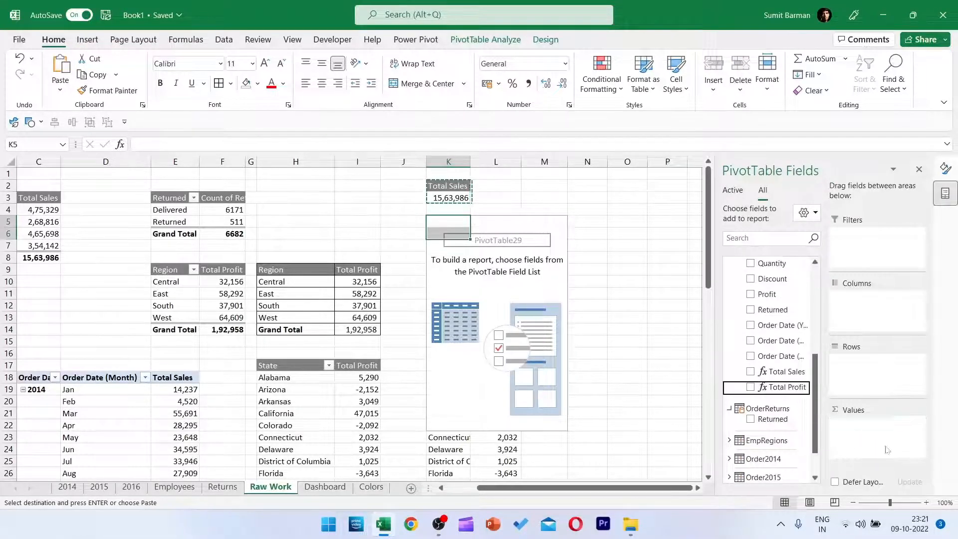
{"action": "left_click", "coordinate": [497, 245]}
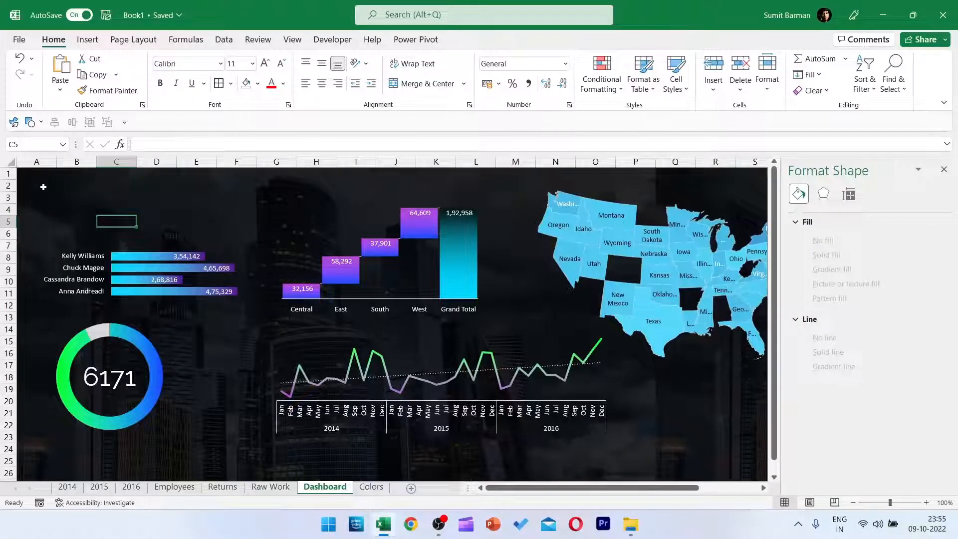
Draw a text box on the Dashboard sheet above the salesperson bar chart, around cells A2 to B5.
{"action": "left_click", "coordinate": [271, 486]}
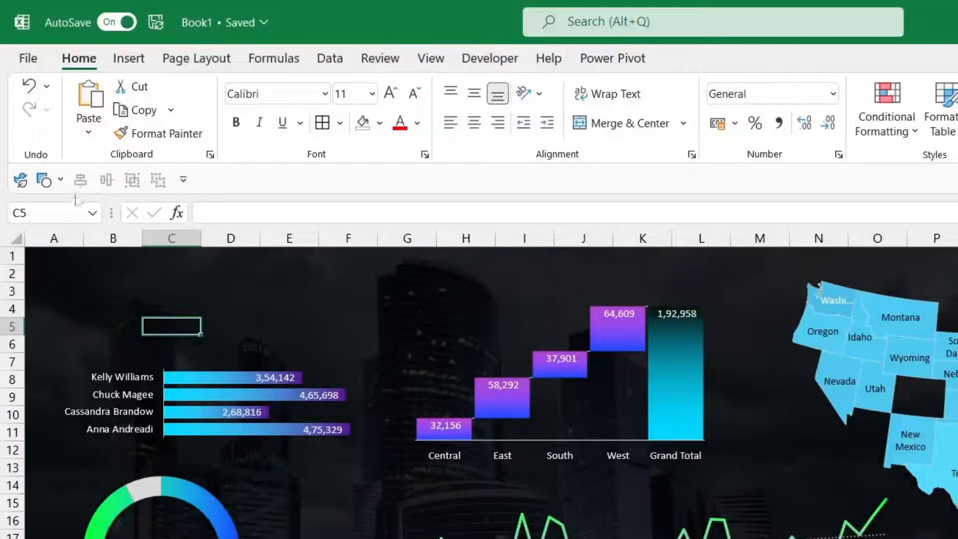
{"action": "left_click", "coordinate": [44, 179]}
{"action": "left_click", "coordinate": [46, 246]}
{"action": "left_click_drag", "start_coordinate": [68, 268], "coordinate": [168, 330]}
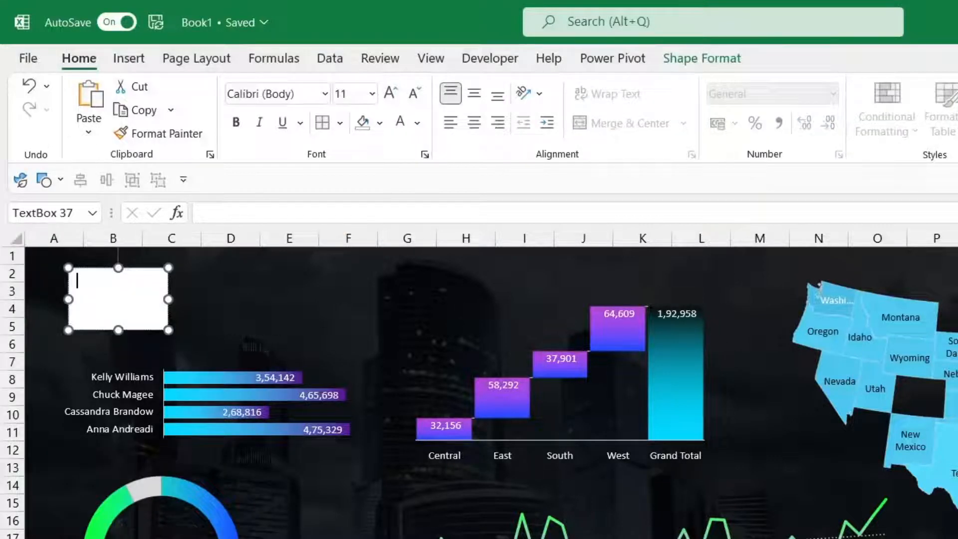
Link the new text box to the Total Sales value with the formula ='Raw Work'!K3.
{"action": "type", "text": "="}
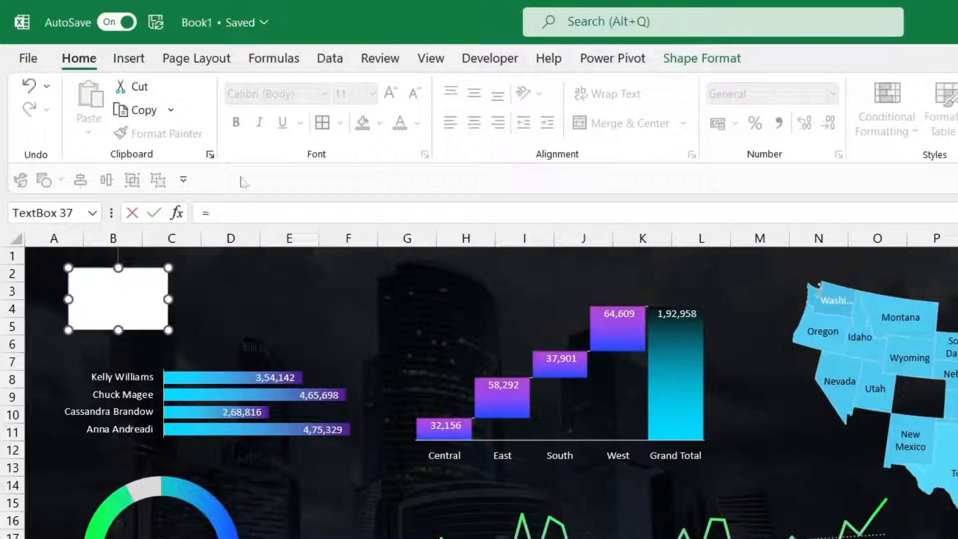
{"action": "key", "text": "ctrl+Page_Up"}
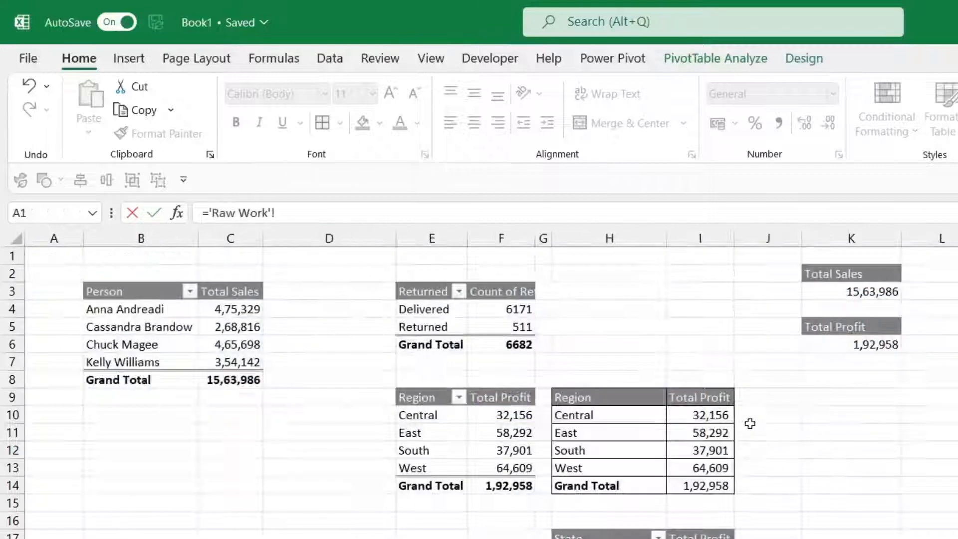
{"action": "left_click", "coordinate": [856, 274]}
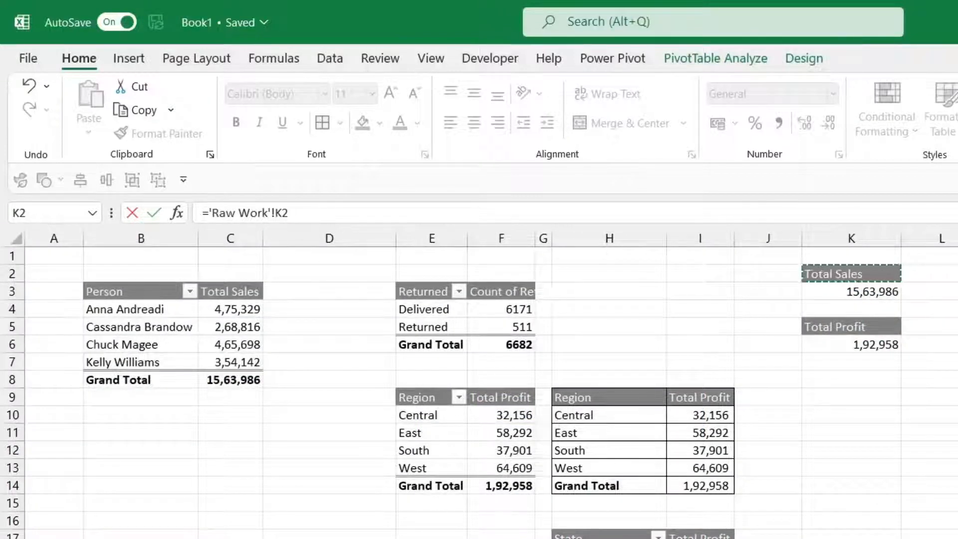
{"action": "left_click", "coordinate": [290, 213]}
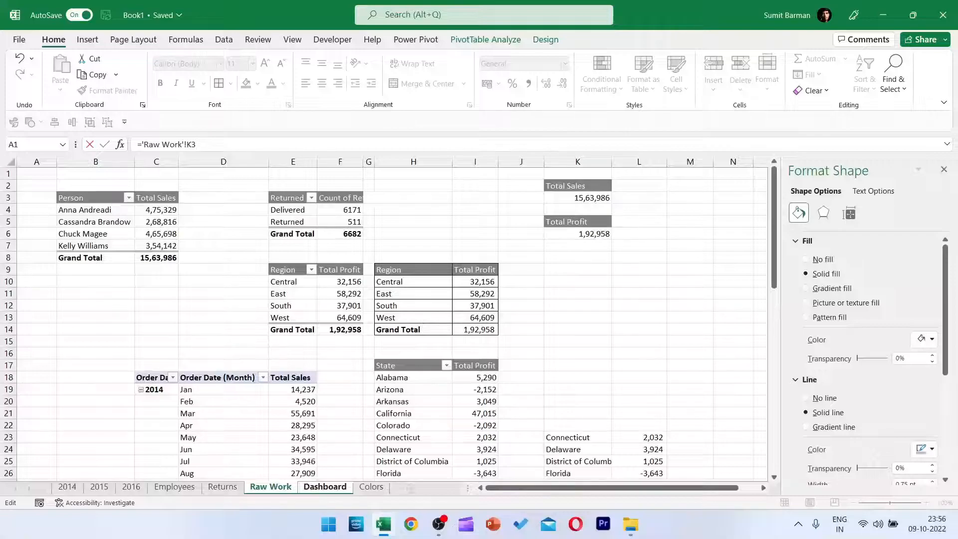
{"action": "key", "text": "Return"}
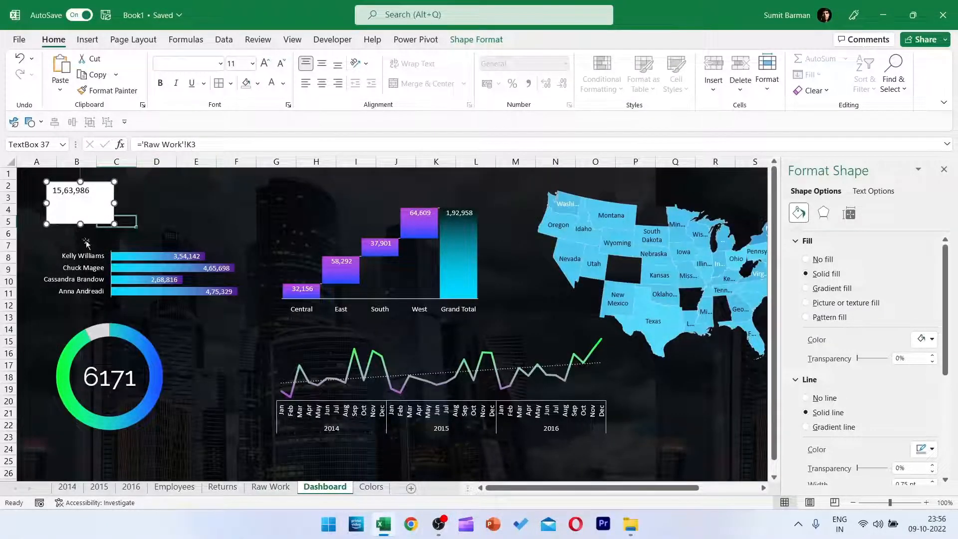
Center the linked sales number horizontally and vertically in its text box and format it as 20 pt italic Raleway.
{"action": "left_click", "coordinate": [322, 66]}
{"action": "left_click", "coordinate": [322, 84]}
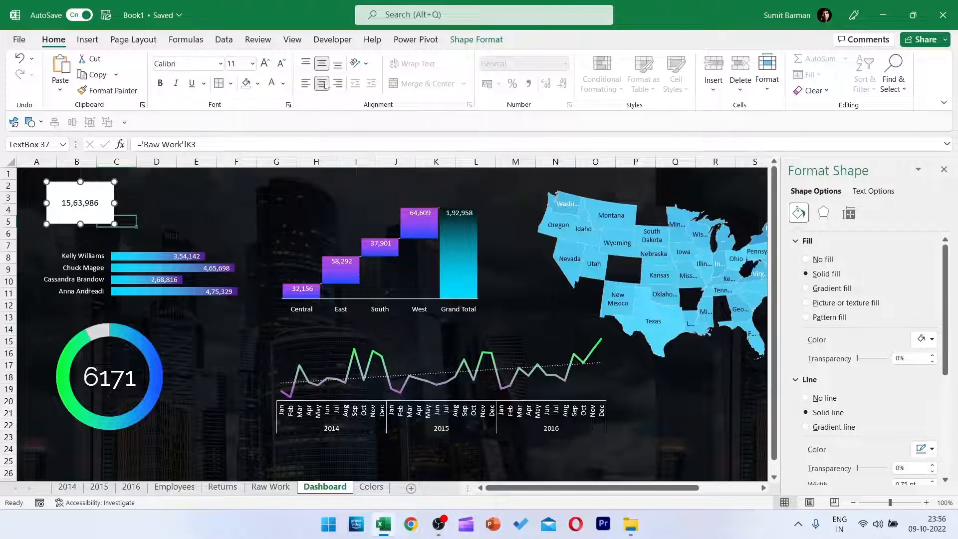
{"action": "left_click", "coordinate": [237, 64]}
{"action": "key", "text": "Return"}
{"action": "left_click", "coordinate": [200, 64]}
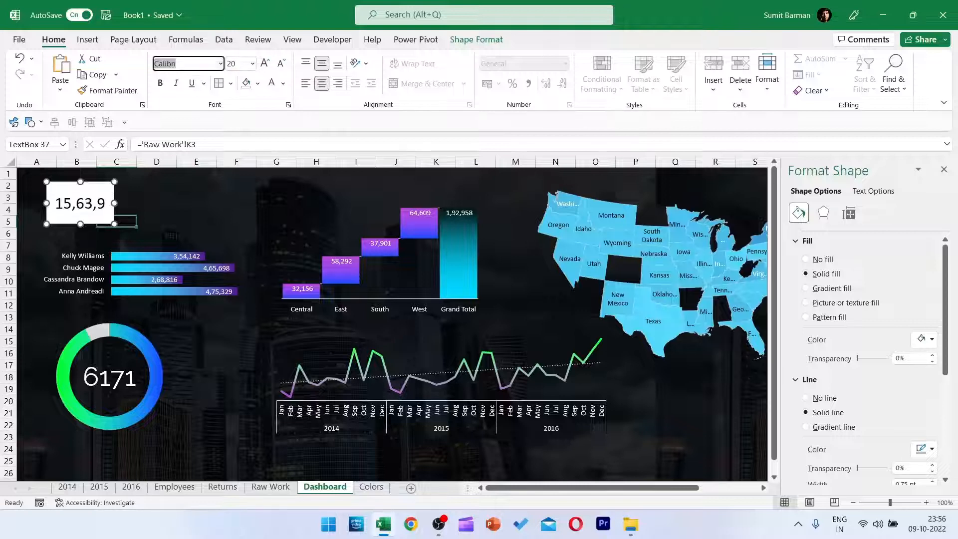
{"action": "type", "text": "Raleway"}
{"action": "key", "text": "Return"}
{"action": "left_click", "coordinate": [176, 84]}
Widen the sales number text box to about 4.2 cm and give it white text, no fill and no outline.
{"action": "left_click_drag", "start_coordinate": [115, 202], "coordinate": [146, 203]}
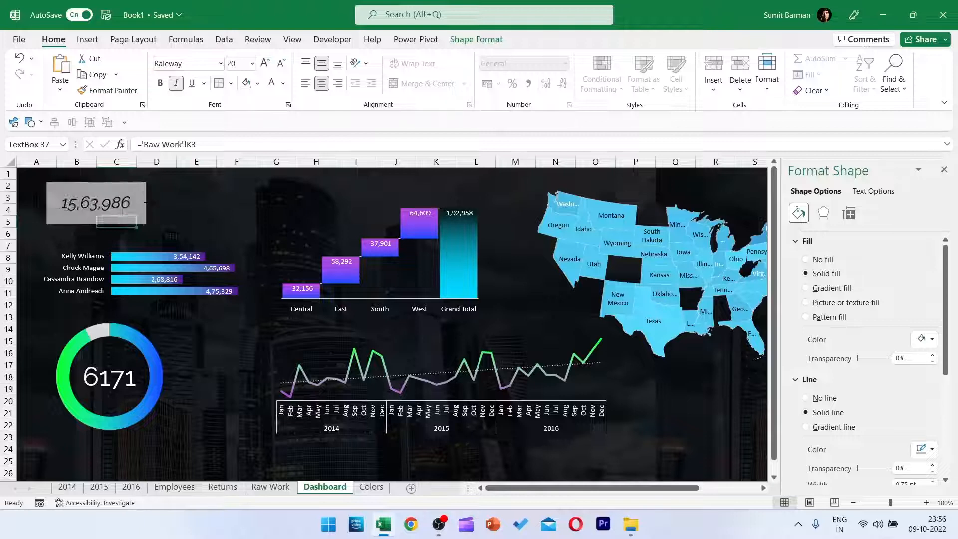
{"action": "left_click", "coordinate": [246, 84]}
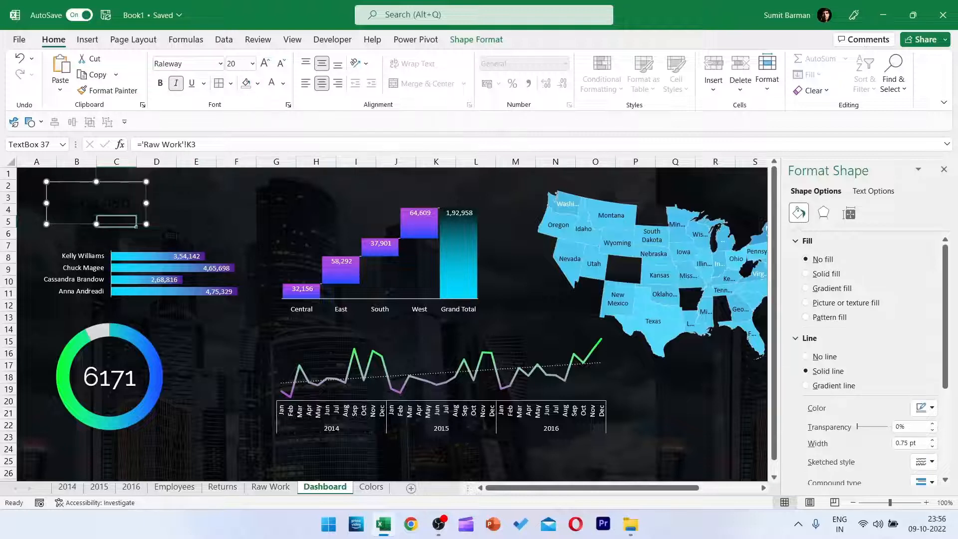
{"action": "left_click", "coordinate": [272, 84]}
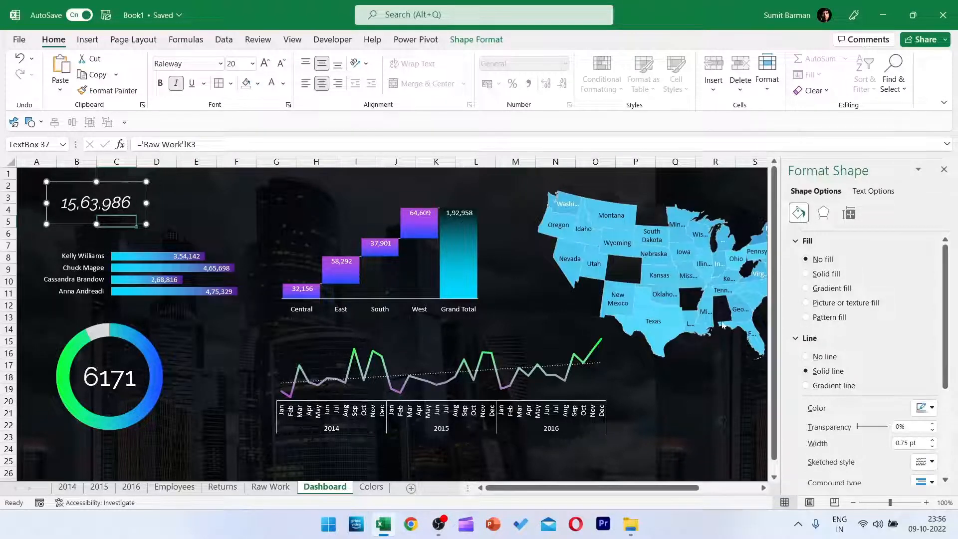
{"action": "left_click_drag", "start_coordinate": [119, 181], "coordinate": [136, 195]}
{"action": "left_click", "coordinate": [805, 356]}
{"action": "left_click", "coordinate": [235, 210]}
Duplicate the sales number text box, place the copy just above it, and replace its text with Total Sales.
{"action": "left_click", "coordinate": [113, 217]}
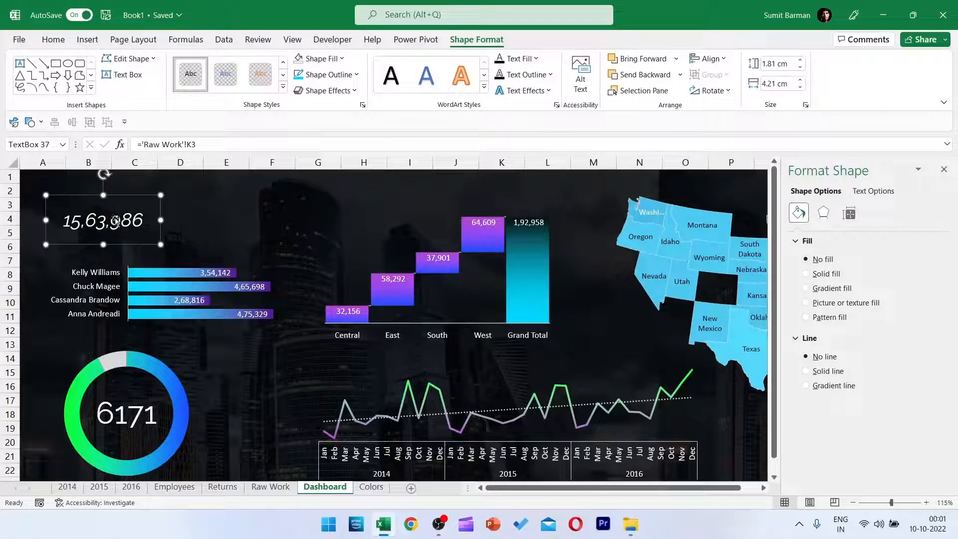
{"action": "key", "text": "ctrl+d"}
{"action": "left_click_drag", "start_coordinate": [153, 252], "coordinate": [139, 218]}
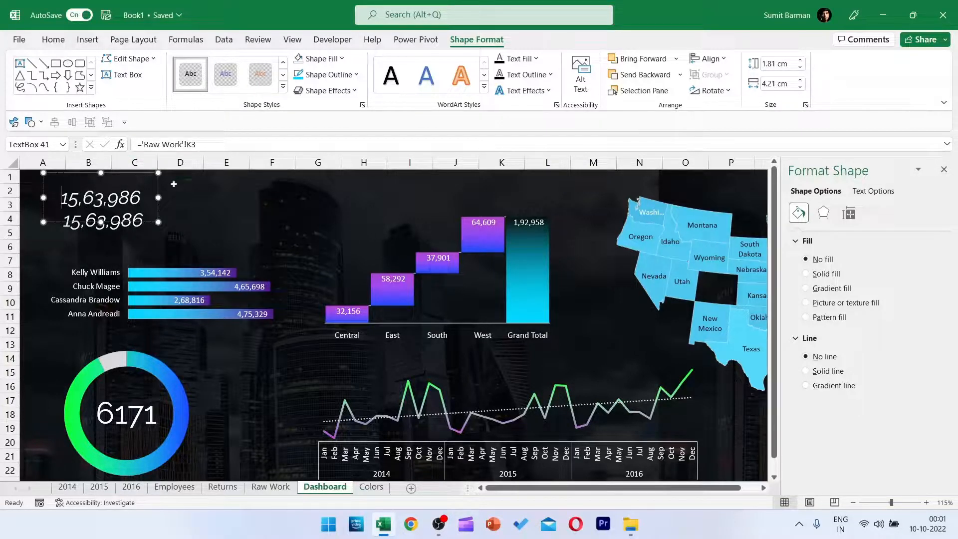
{"action": "key", "text": "ctrl+a"}
{"action": "type", "text": "al Sales"}
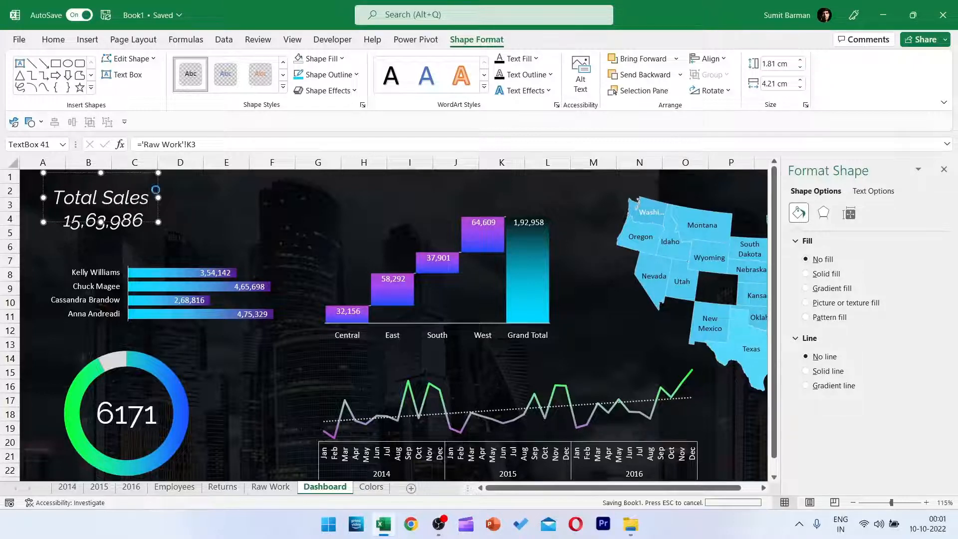
Set the Total Sales label to 11 pt and shrink its text box to about 3.2 by 0.7 cm directly above the number.
{"action": "key", "text": "ctrl+a"}
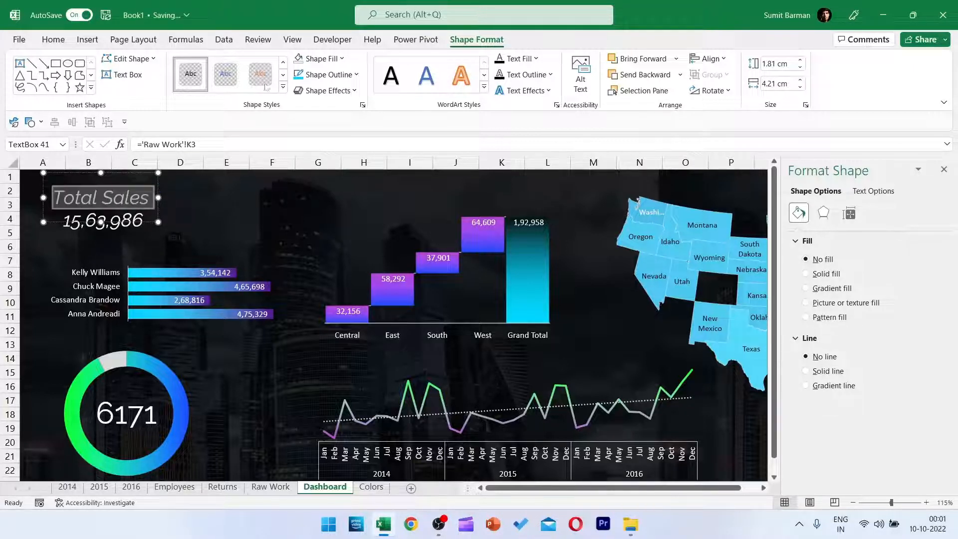
{"action": "left_click", "coordinate": [53, 39]}
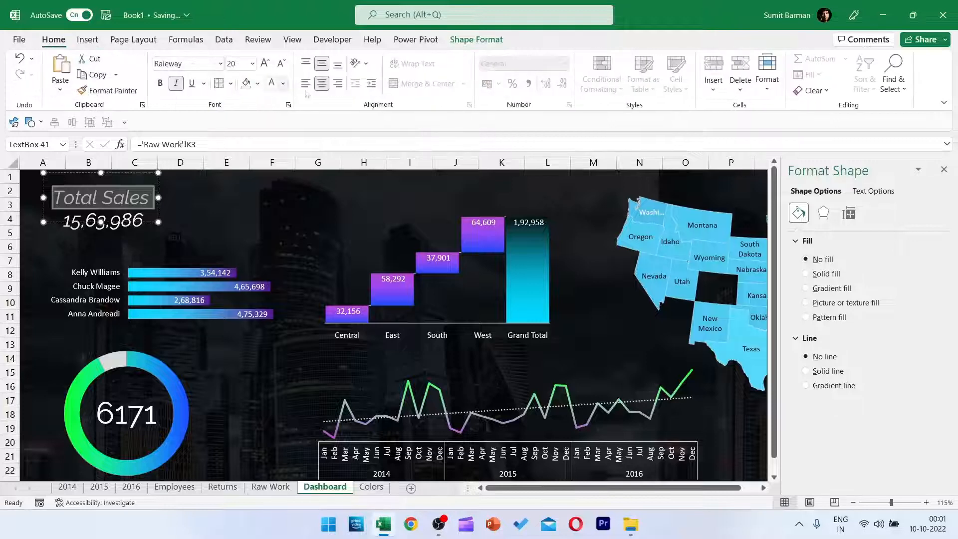
{"action": "left_click", "coordinate": [280, 64]}
{"action": "left_click", "coordinate": [280, 64]}
{"action": "left_click", "coordinate": [281, 64]}
{"action": "left_click", "coordinate": [280, 64]}
{"action": "left_click", "coordinate": [281, 64]}
{"action": "left_click", "coordinate": [280, 64]}
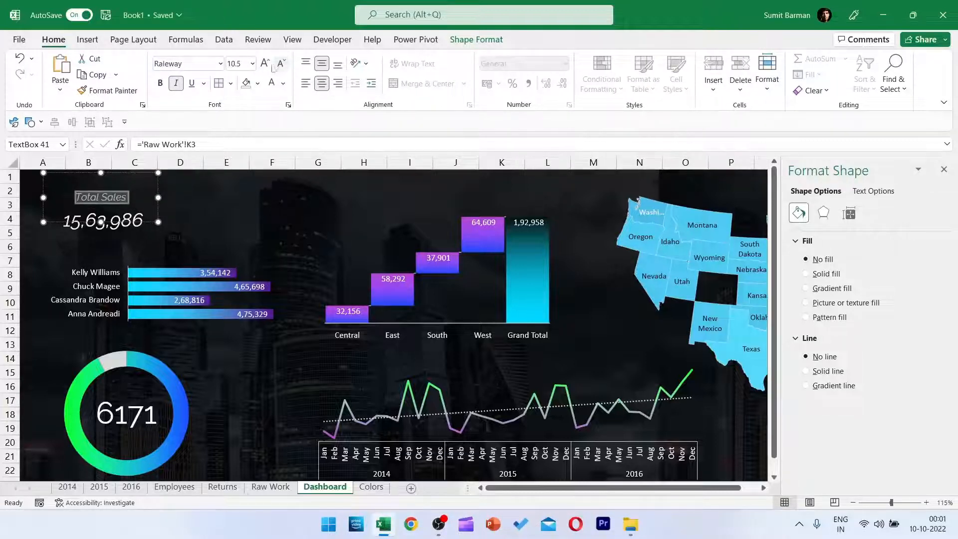
{"action": "left_click", "coordinate": [265, 64]}
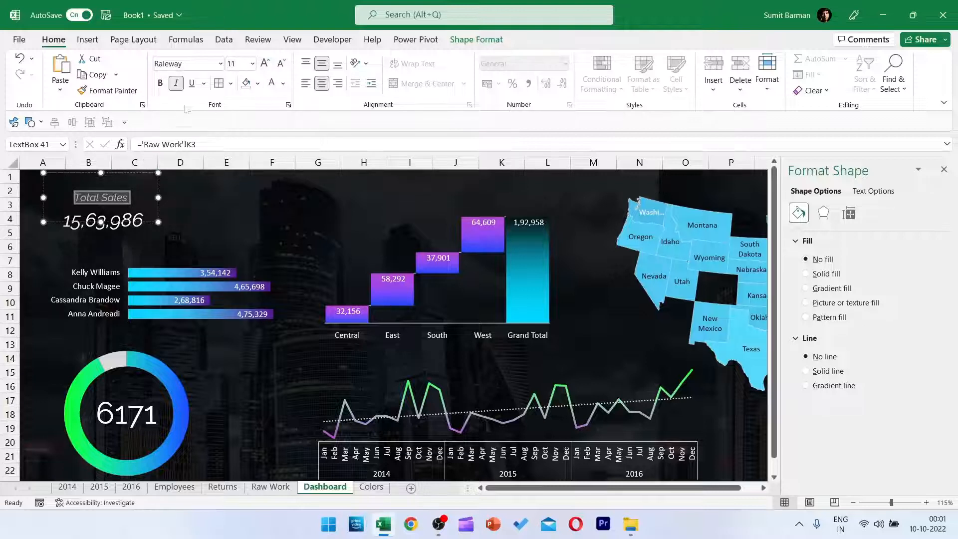
{"action": "left_click_drag", "start_coordinate": [159, 197], "coordinate": [131, 197]}
{"action": "left_click_drag", "start_coordinate": [88, 175], "coordinate": [88, 204]}
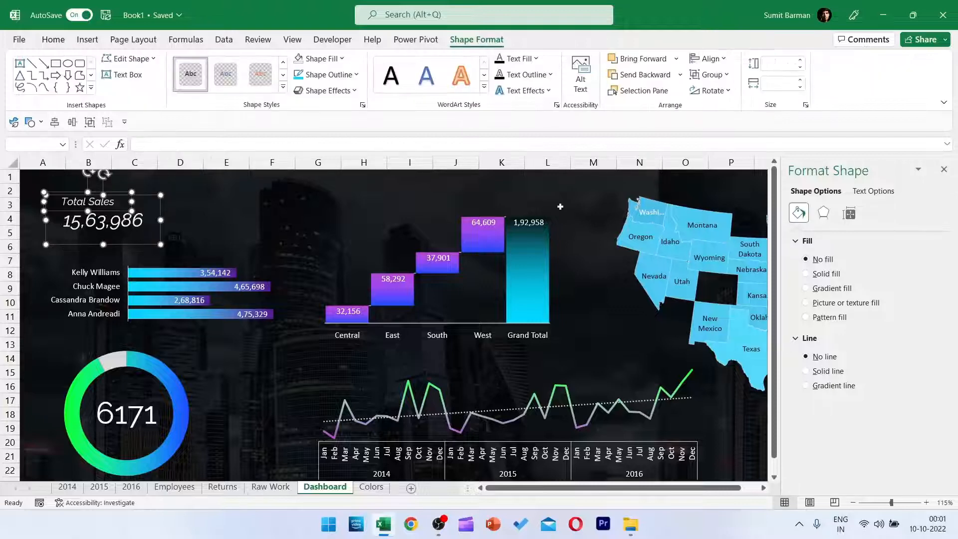
Center-align the Total Sales label with the number text box and group the two.
{"action": "left_click", "coordinate": [708, 59]}
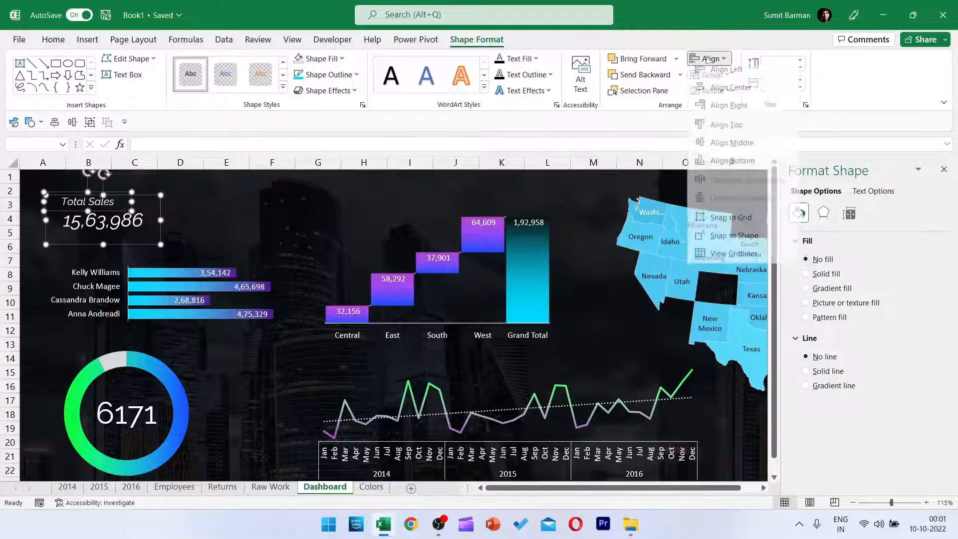
{"action": "left_click", "coordinate": [729, 92]}
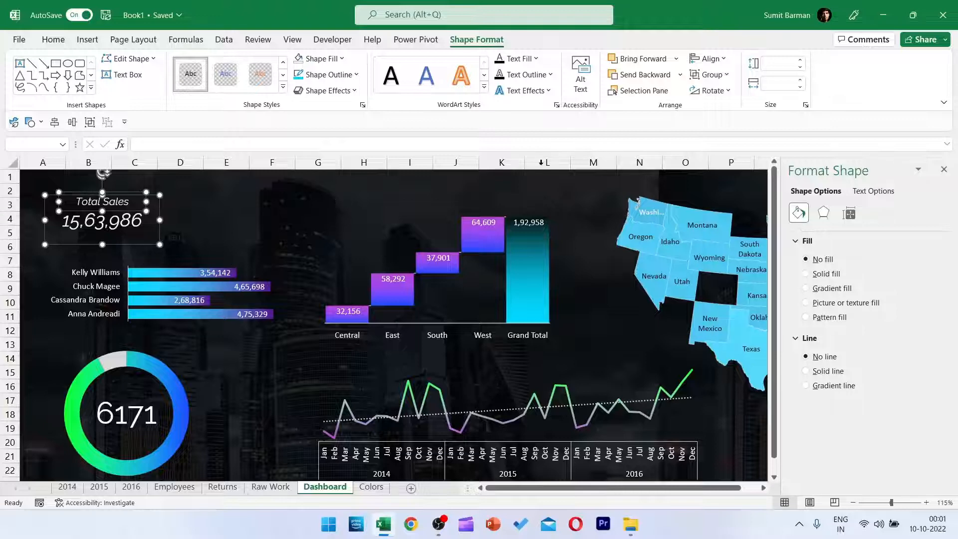
{"action": "left_click", "coordinate": [708, 74]}
{"action": "left_click", "coordinate": [715, 90]}
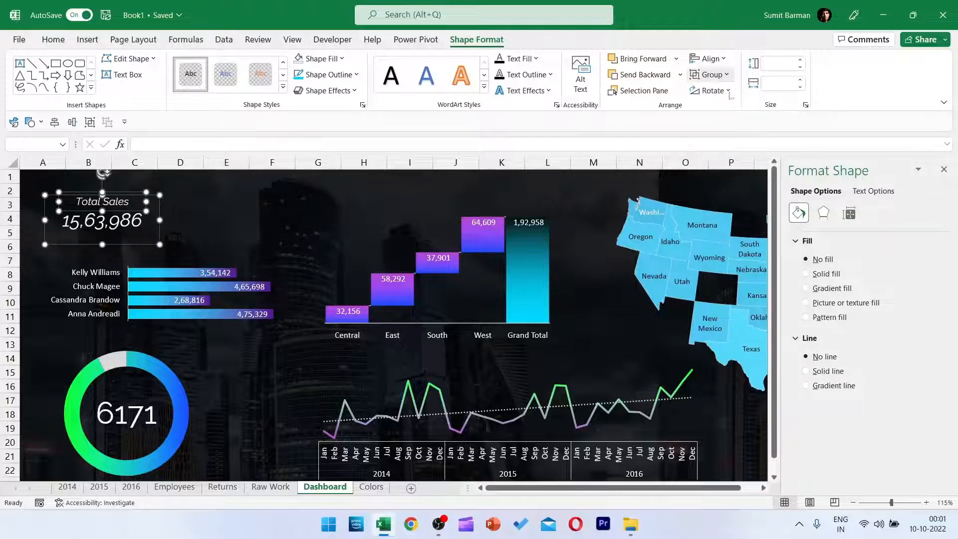
{"action": "left_click", "coordinate": [180, 246]}
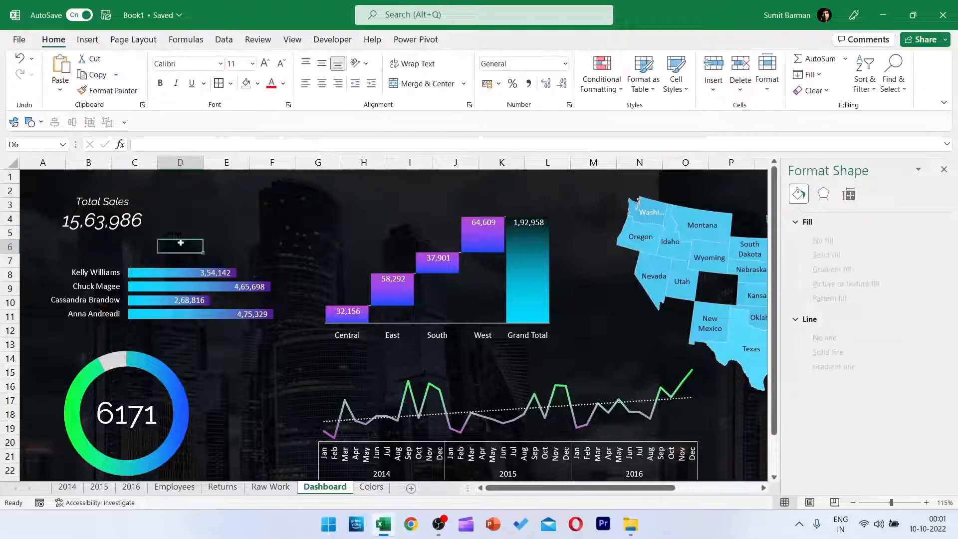
Draw a rounded rectangle about 4.29 cm wide and 1.99 cm high over the Total Sales label and number.
{"action": "left_click", "coordinate": [39, 123]}
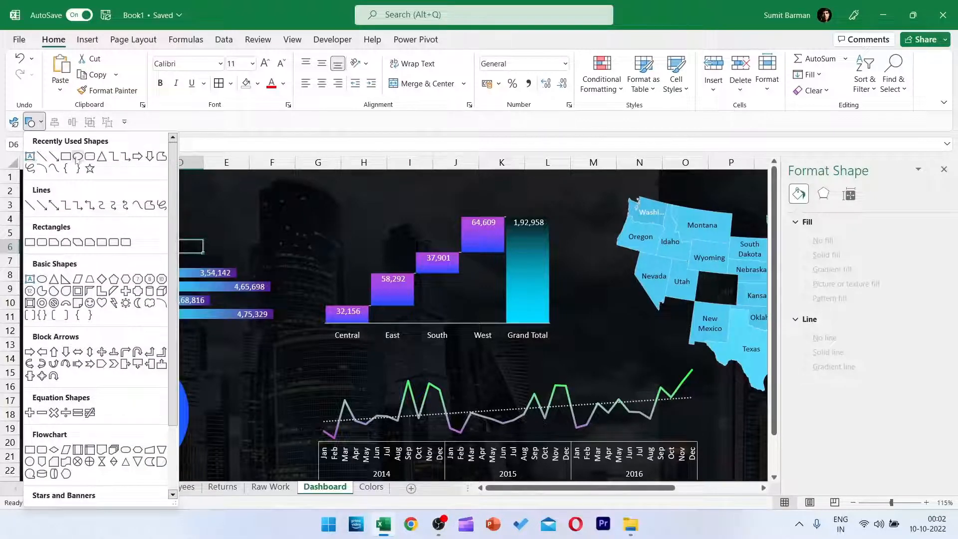
{"action": "left_click", "coordinate": [89, 156]}
{"action": "left_click_drag", "start_coordinate": [49, 193], "coordinate": [162, 245]}
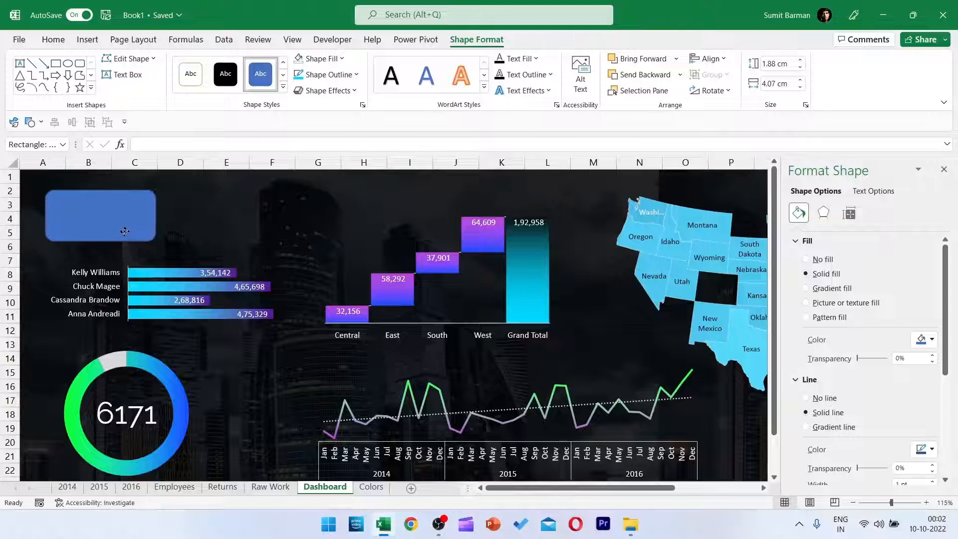
{"action": "left_click_drag", "start_coordinate": [156, 241], "coordinate": [163, 244]}
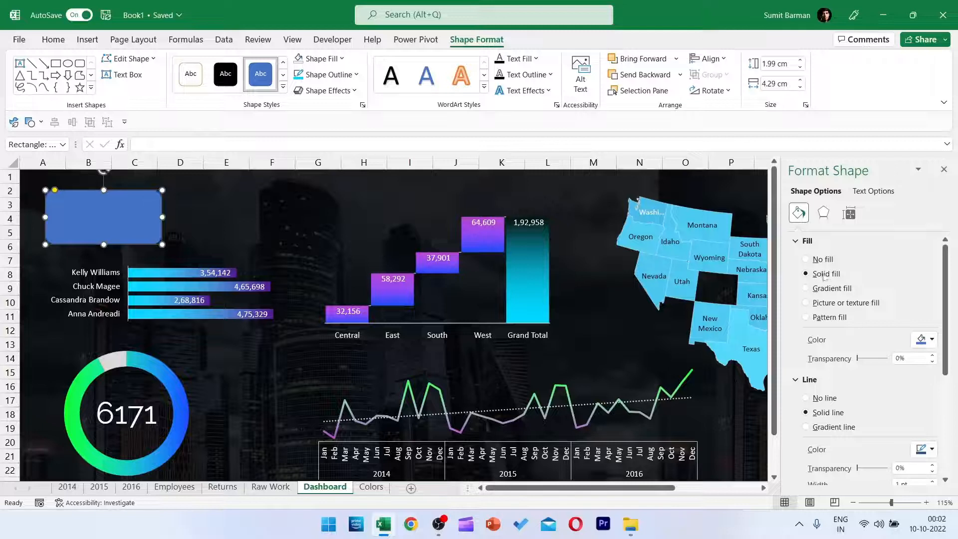
Remove the rounded rectangle's fill and set its outline to the recently used bright green.
{"action": "left_click", "coordinate": [820, 259]}
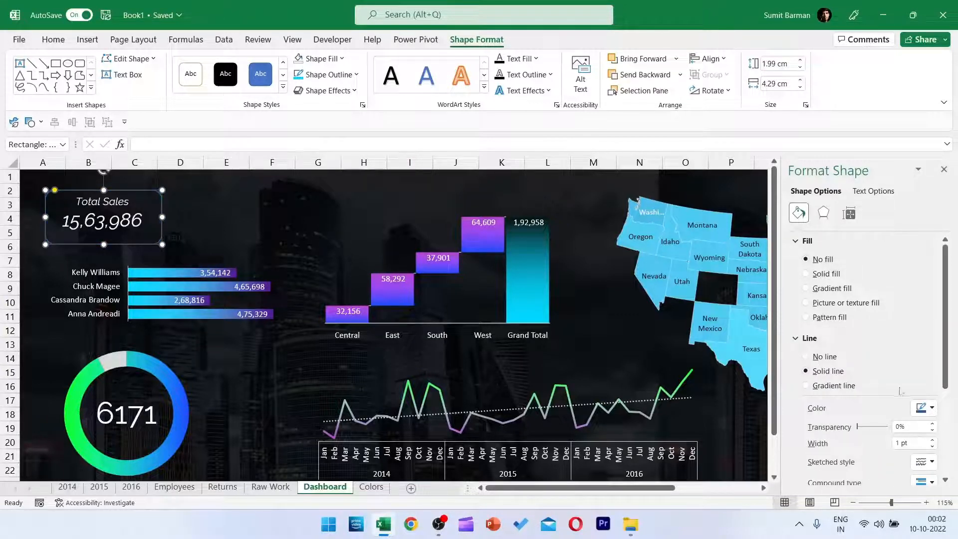
{"action": "left_click", "coordinate": [926, 407]}
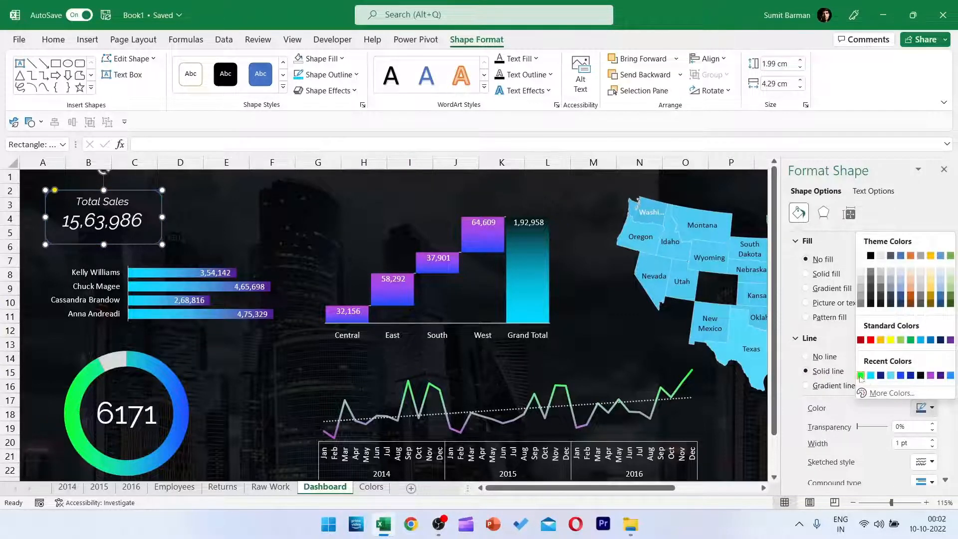
{"action": "left_click", "coordinate": [860, 376]}
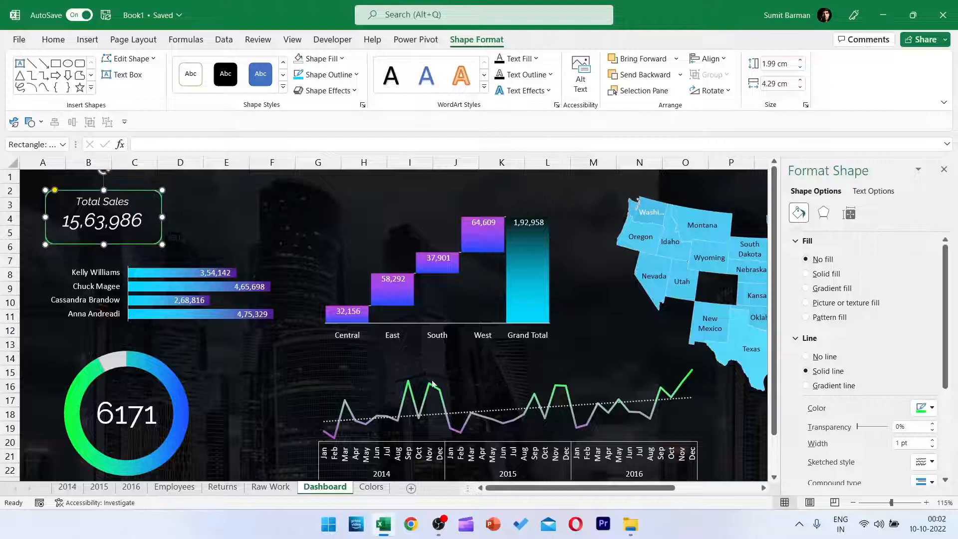
Align the Total Sales text group to the center and middle of the green rounded frame, and group them as one card.
{"action": "left_click", "coordinate": [118, 223]}
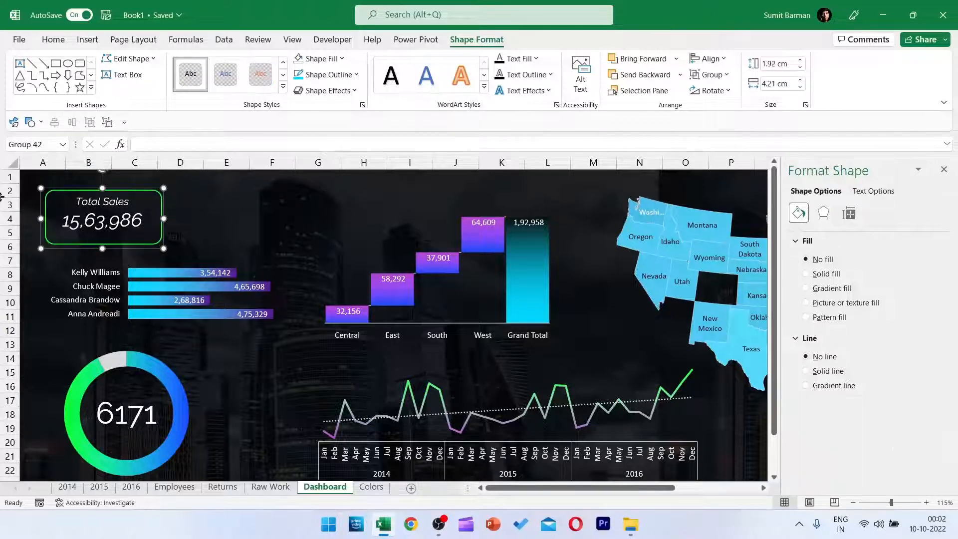
{"action": "scroll", "coordinate": [178, 206], "scroll_direction": "up", "scroll_amount": 9}
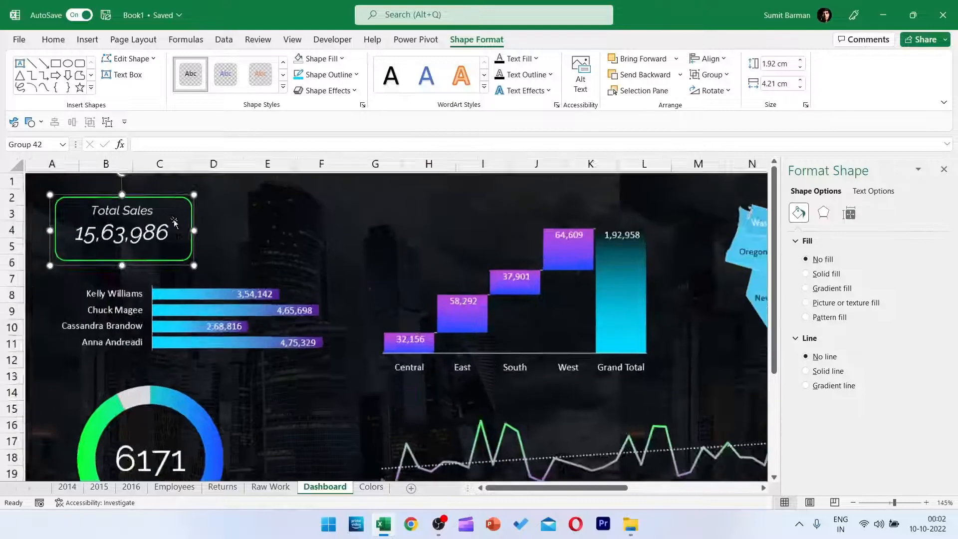
{"action": "scroll", "coordinate": [117, 292], "scroll_direction": "up", "scroll_amount": 4}
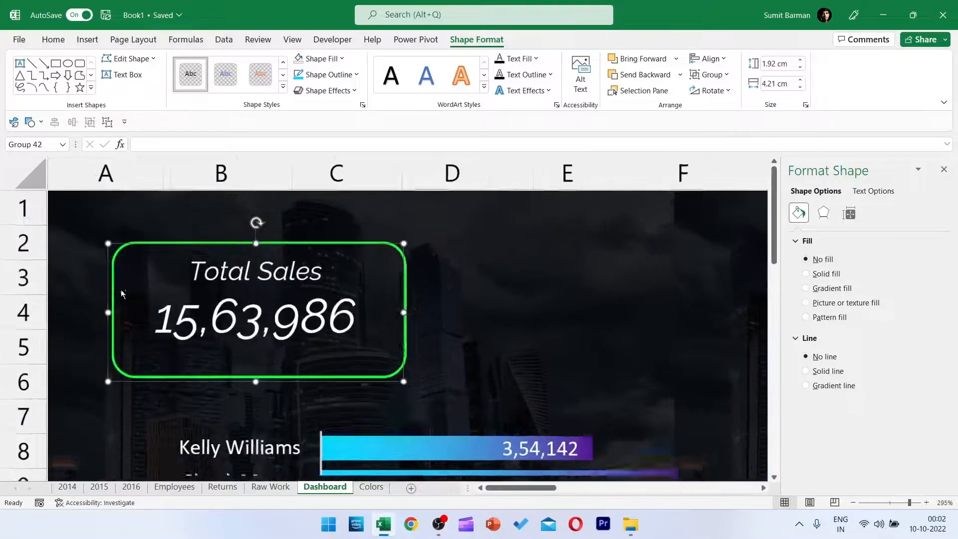
{"action": "left_click_drag", "start_coordinate": [155, 268], "coordinate": [156, 299]}
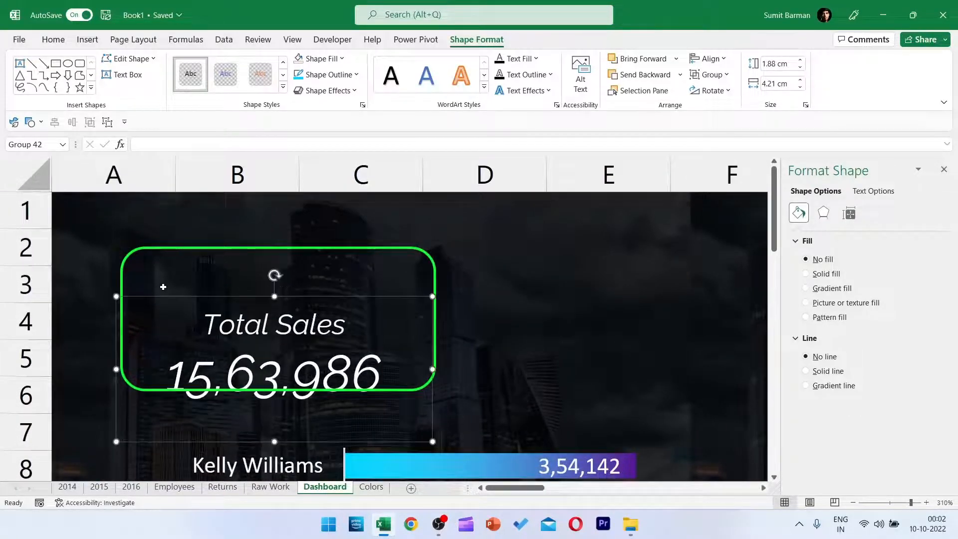
{"action": "left_click", "coordinate": [187, 255], "text": "ctrl"}
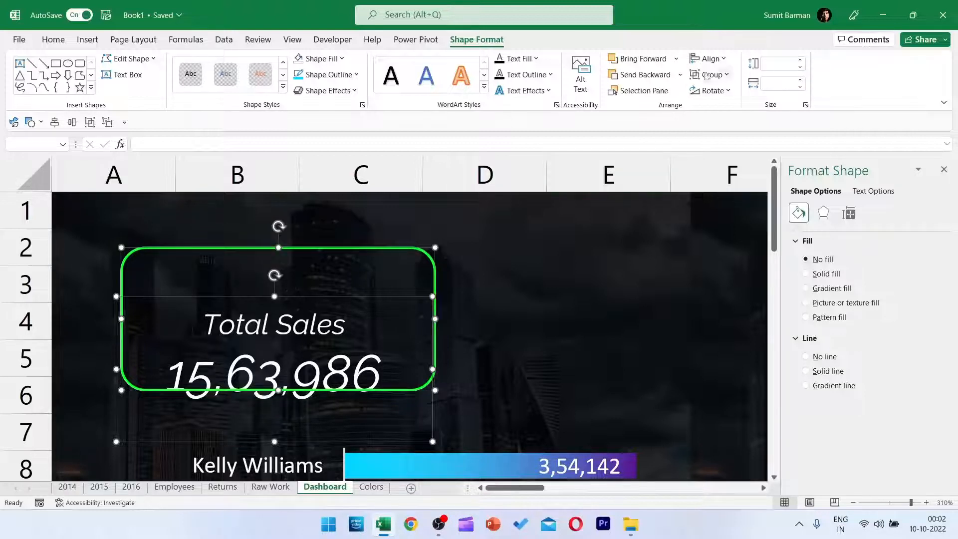
{"action": "left_click", "coordinate": [709, 59]}
{"action": "left_click", "coordinate": [719, 91]}
{"action": "left_click", "coordinate": [712, 64]}
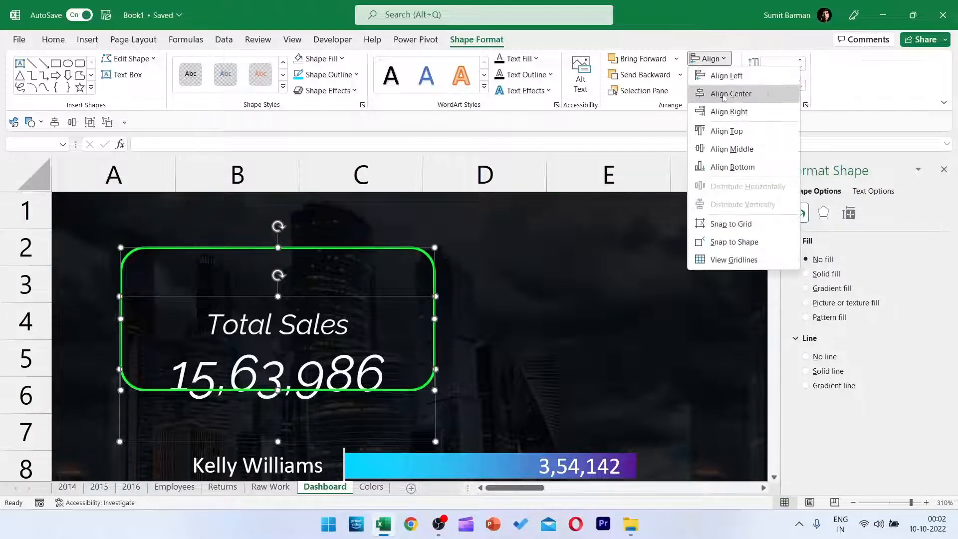
{"action": "left_click", "coordinate": [723, 147]}
{"action": "left_click", "coordinate": [722, 74]}
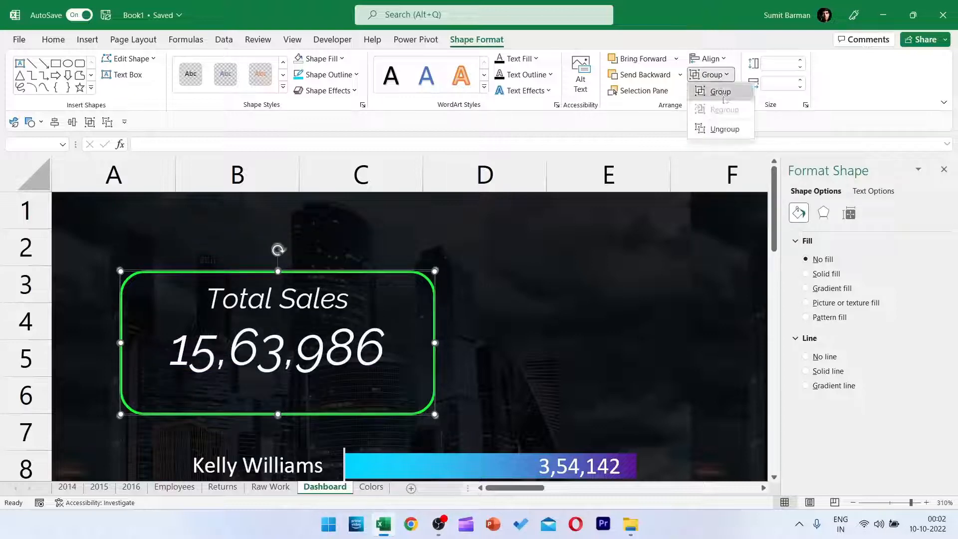
{"action": "left_click", "coordinate": [718, 92]}
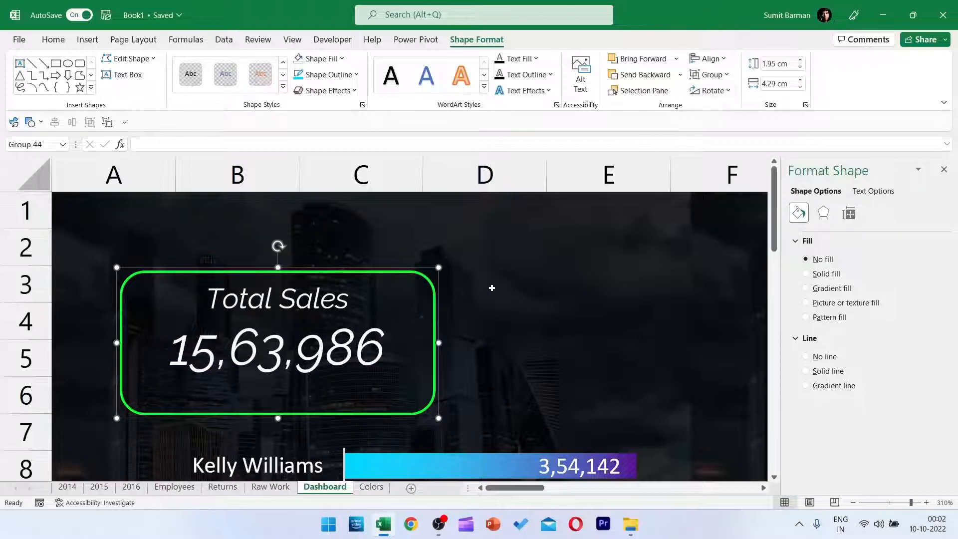
Duplicate the Total Sales card beside the original around columns D to F and change the copy's label to Total Profit.
{"action": "key", "text": "ctrl+d"}
{"action": "left_click_drag", "start_coordinate": [418, 300], "coordinate": [728, 268]}
{"action": "double_click", "coordinate": [683, 295]}
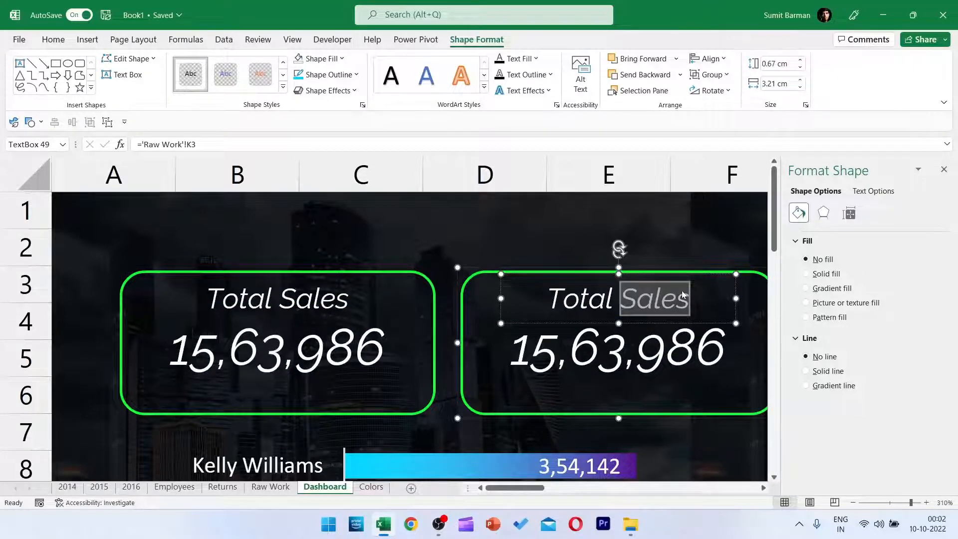
{"action": "type", "text": "Profit"}
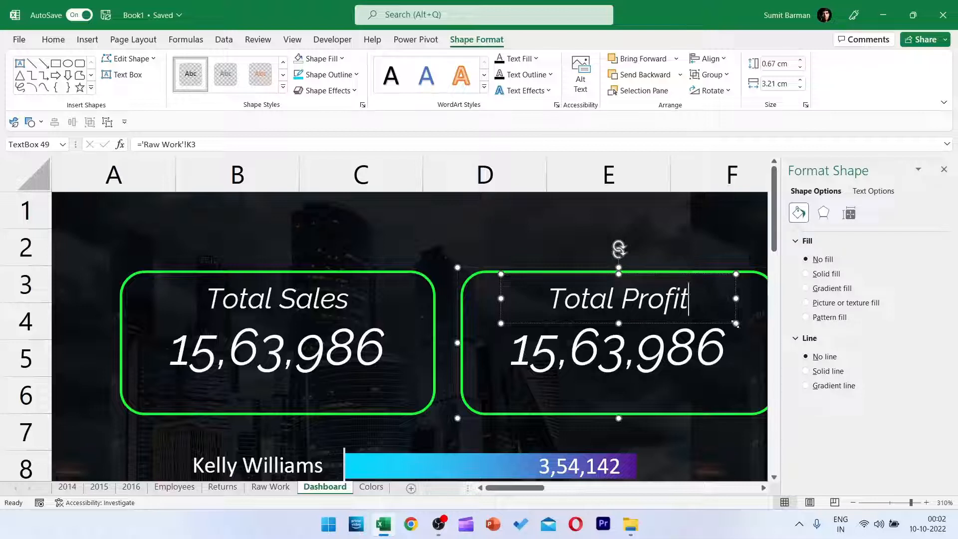
{"action": "left_click", "coordinate": [943, 169]}
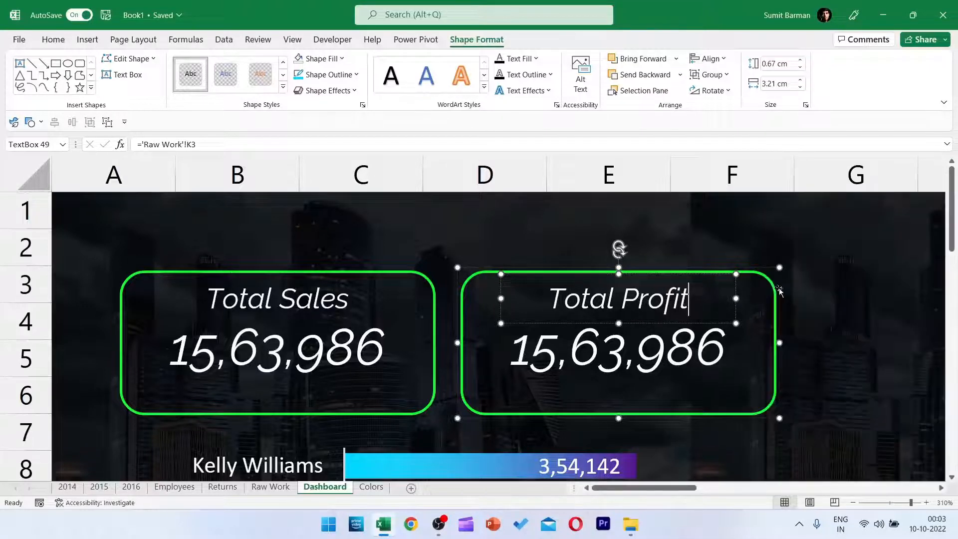
Link the number in the Total Profit card to cell K6 of the Raw Work sheet.
{"action": "left_click", "coordinate": [765, 269]}
{"action": "left_click", "coordinate": [711, 75]}
{"action": "left_click", "coordinate": [711, 74]}
{"action": "left_click", "coordinate": [622, 343]}
{"action": "left_click", "coordinate": [622, 343]}
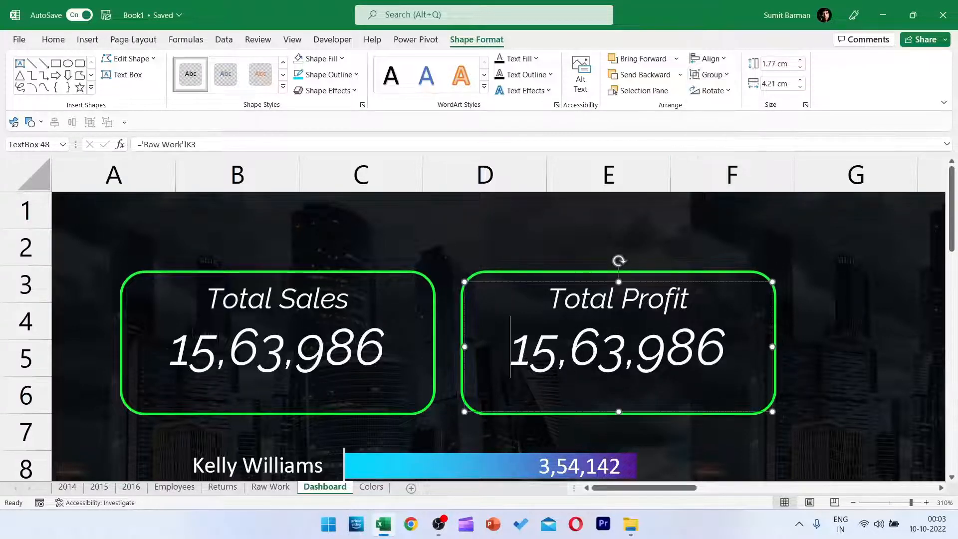
{"action": "left_click", "coordinate": [198, 144]}
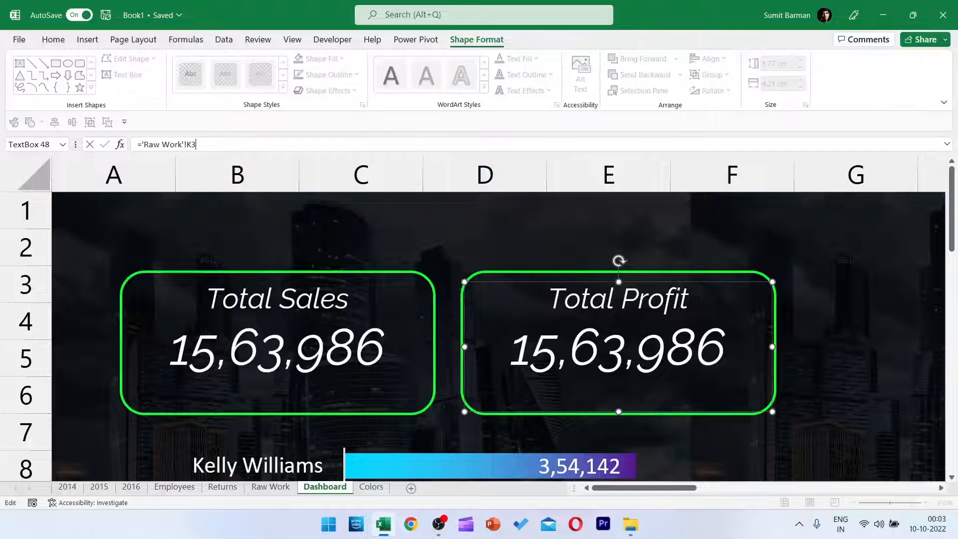
{"action": "left_click", "coordinate": [271, 487]}
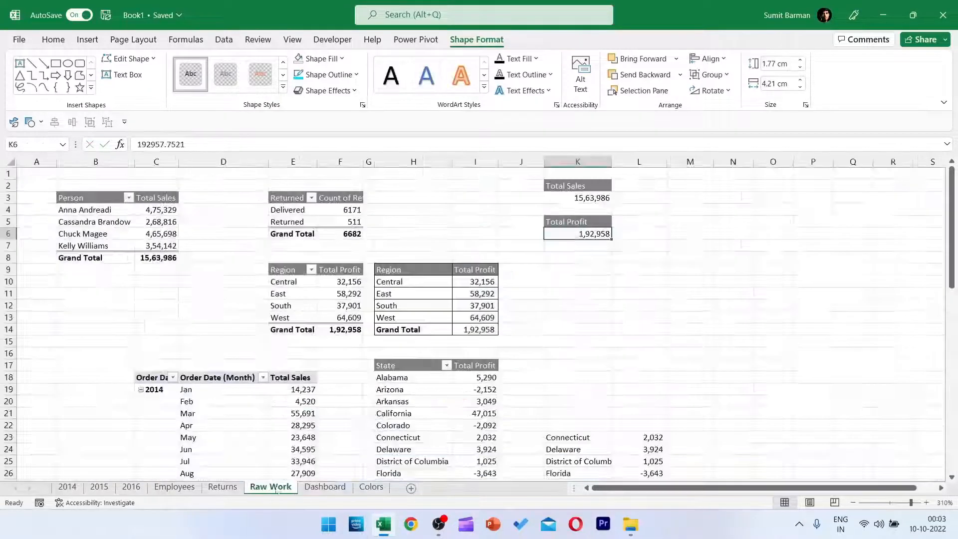
{"action": "key", "text": "shift+space"}
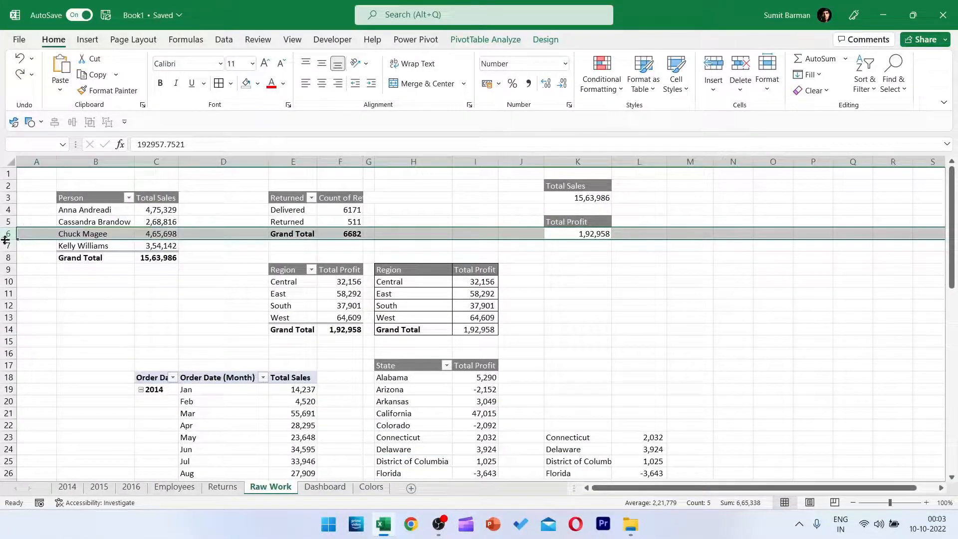
{"action": "left_click", "coordinate": [325, 487]}
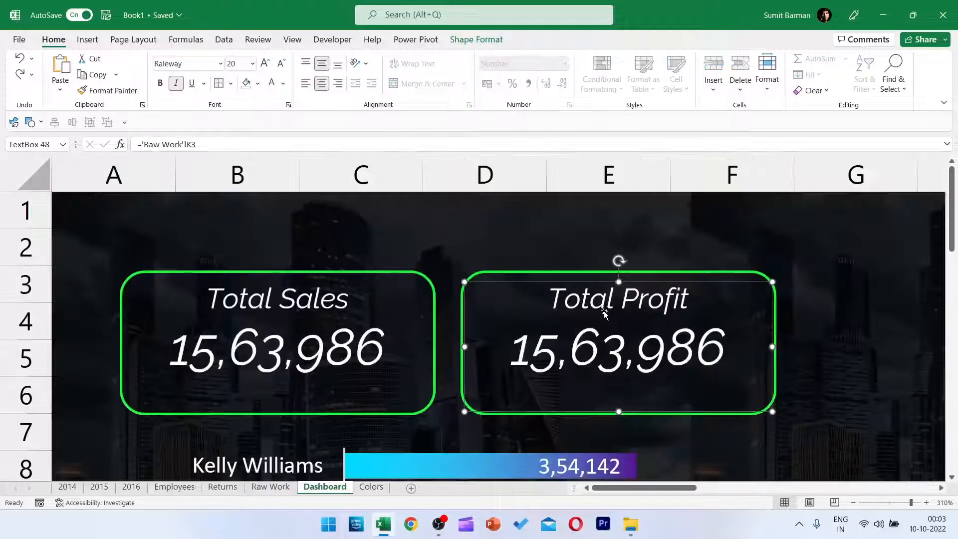
{"action": "left_click", "coordinate": [197, 144]}
{"action": "key", "text": "BackSpace"}
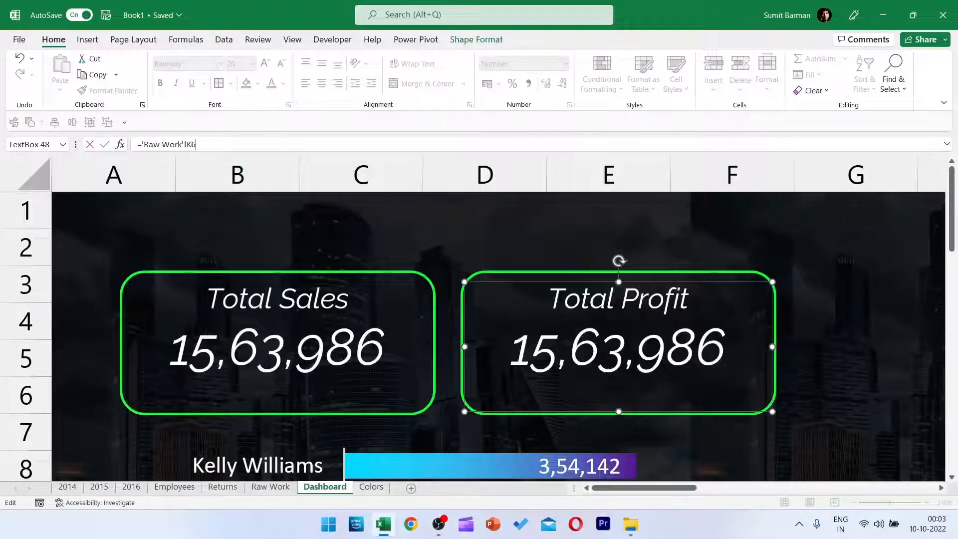
{"action": "type", "text": "6"}
{"action": "key", "text": "Return"}
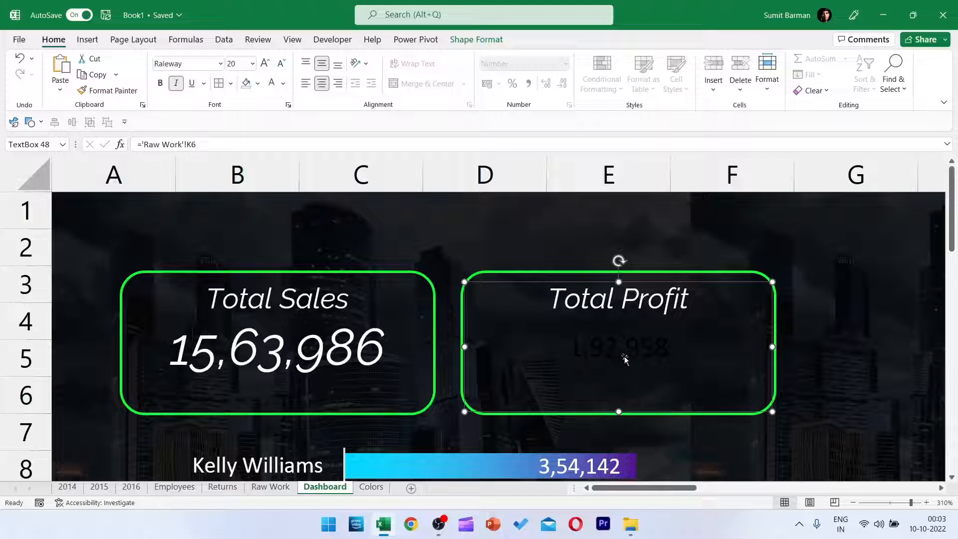
Format the Total Profit number in white Raleway at size 18.
{"action": "left_click", "coordinate": [283, 84]}
{"action": "left_click", "coordinate": [272, 134]}
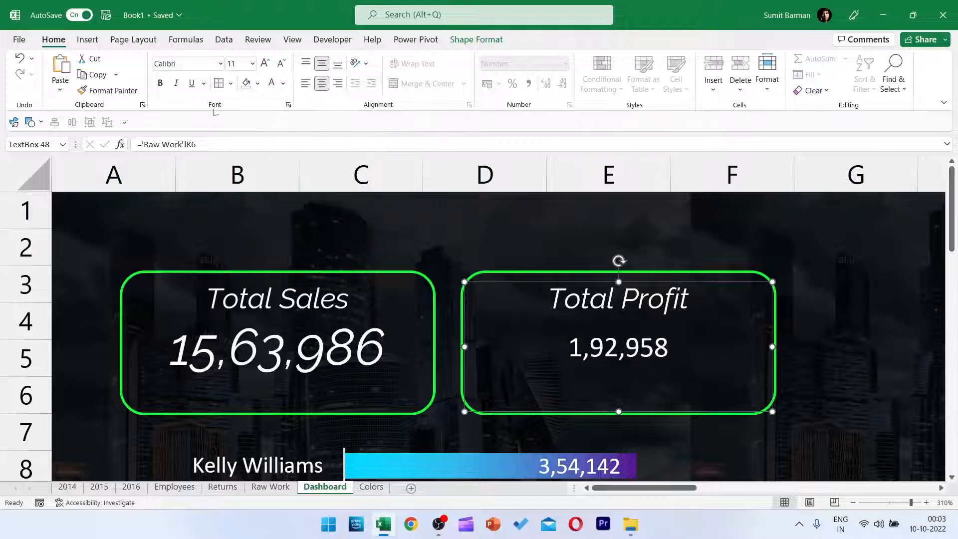
{"action": "left_click", "coordinate": [187, 64]}
{"action": "type", "text": "Raleway"}
{"action": "key", "text": "Return"}
{"action": "left_click", "coordinate": [237, 64]}
{"action": "type", "text": "2"}
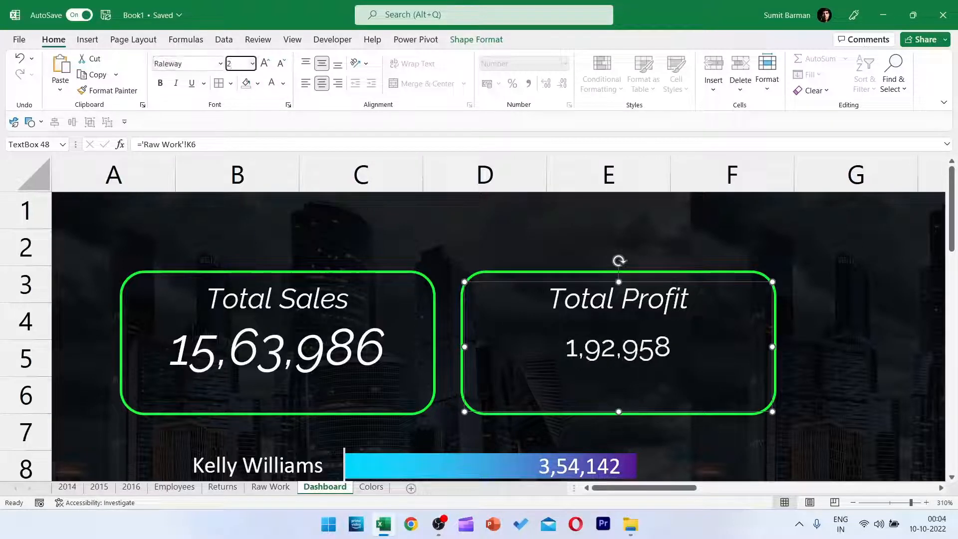
{"action": "key", "text": "Return"}
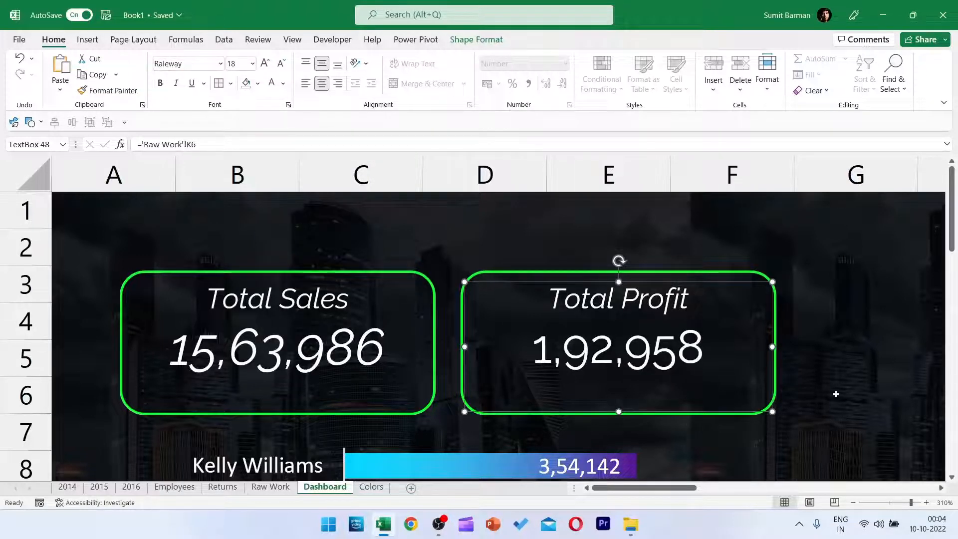
{"action": "left_click", "coordinate": [831, 393]}
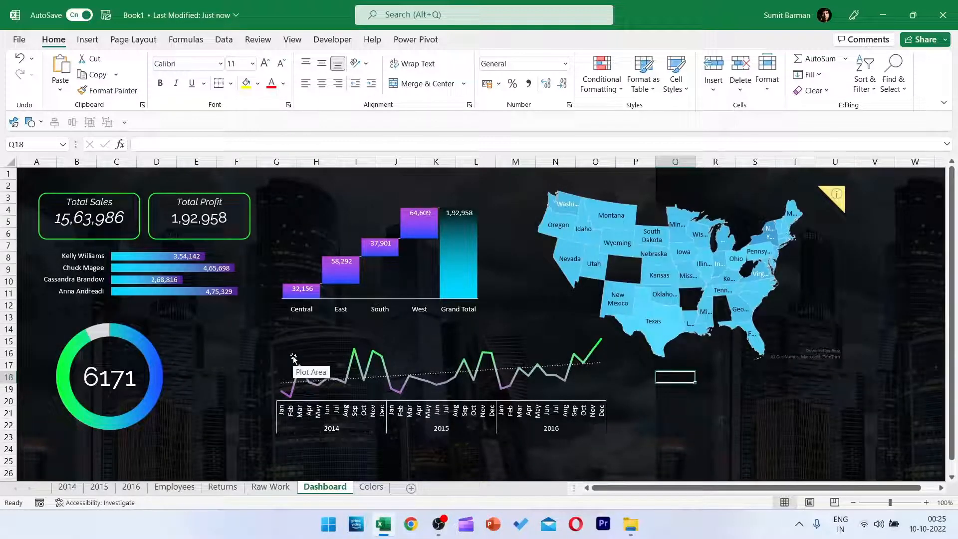
Insert Category and Order Date (Year) slicers from the region profit PivotTable on Raw Work, and move the year slicer clear of the Category slicer.
{"action": "left_click", "coordinate": [270, 486]}
{"action": "left_click", "coordinate": [218, 281]}
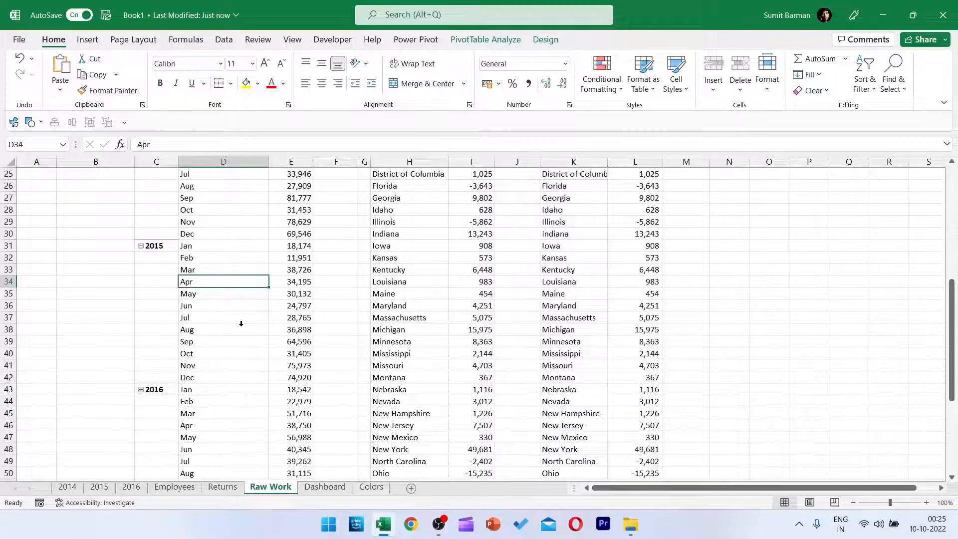
{"action": "scroll", "coordinate": [192, 326], "scroll_direction": "up", "scroll_amount": 7}
{"action": "left_click", "coordinate": [320, 248]}
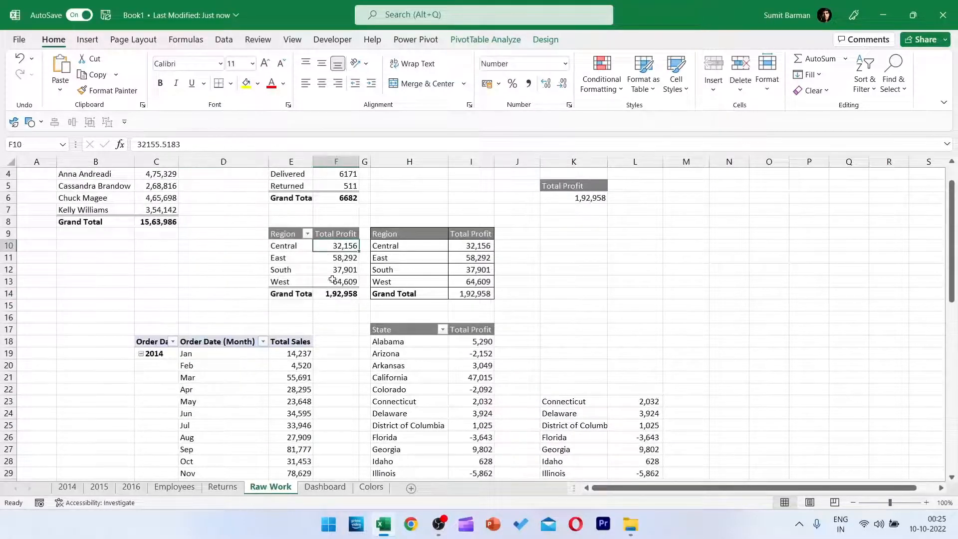
{"action": "left_click", "coordinate": [87, 39]}
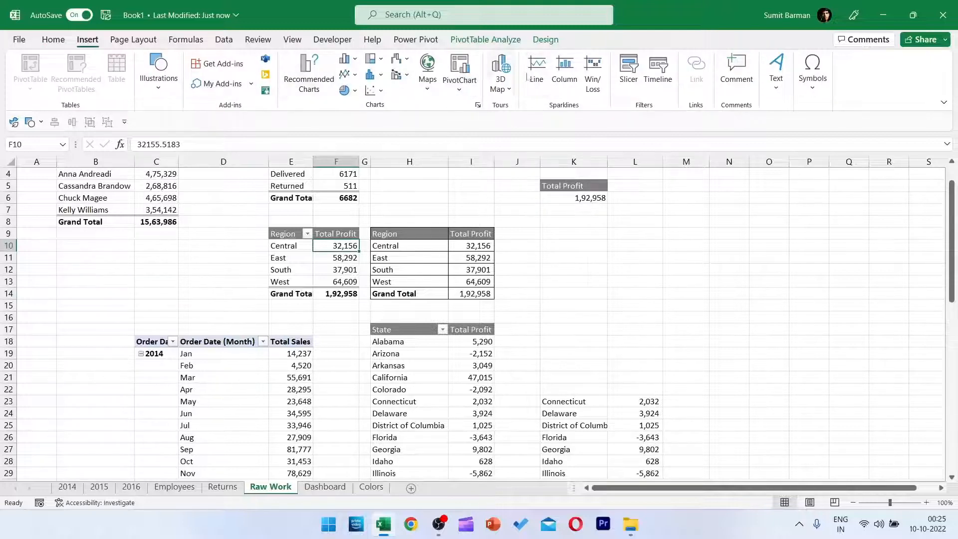
{"action": "left_click", "coordinate": [629, 70]}
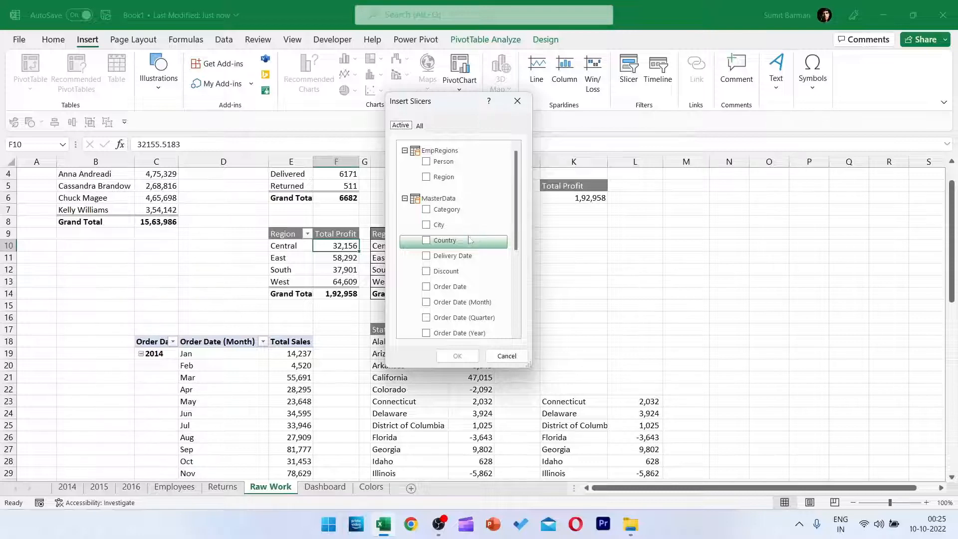
{"action": "left_click", "coordinate": [459, 209]}
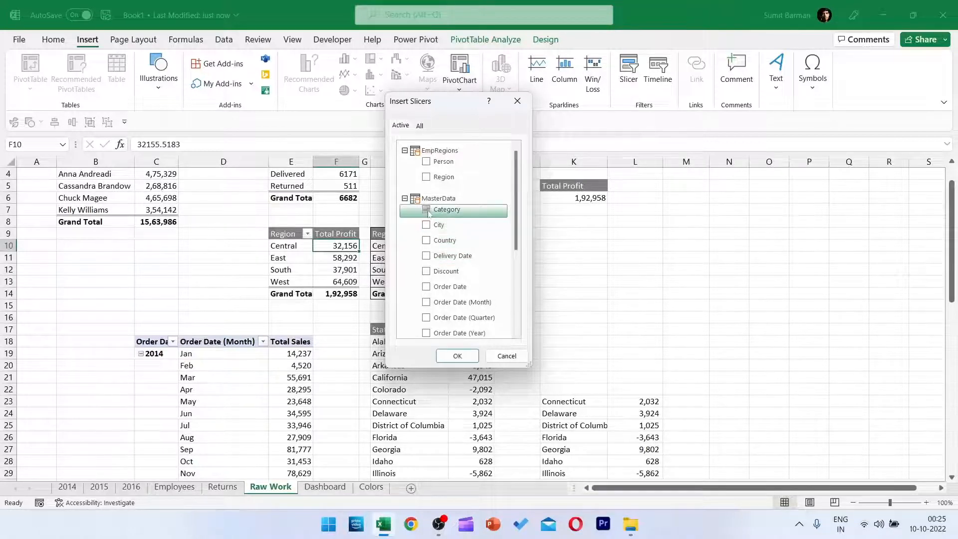
{"action": "left_click", "coordinate": [427, 332]}
{"action": "scroll", "coordinate": [439, 319], "scroll_direction": "down", "scroll_amount": 2}
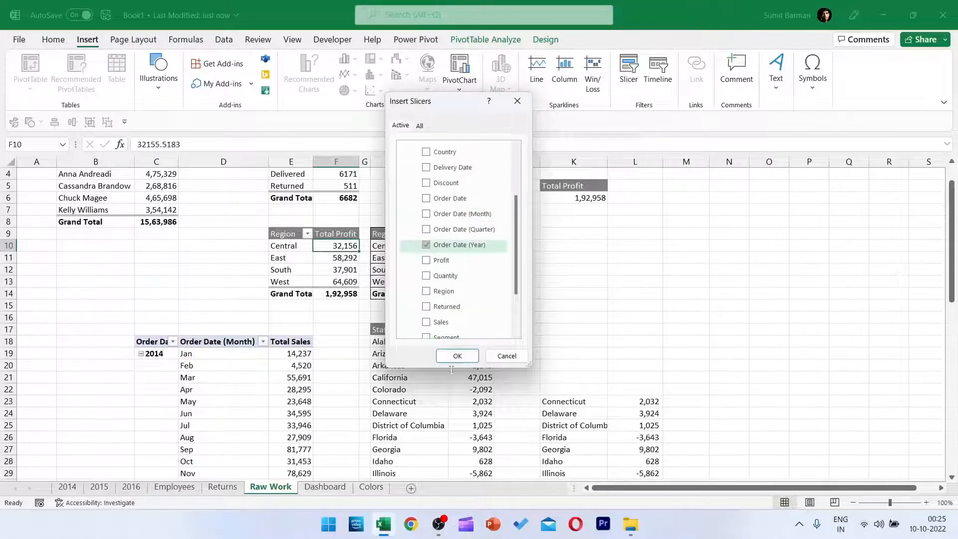
{"action": "left_click", "coordinate": [456, 356]}
{"action": "left_click_drag", "start_coordinate": [513, 269], "coordinate": [665, 246]}
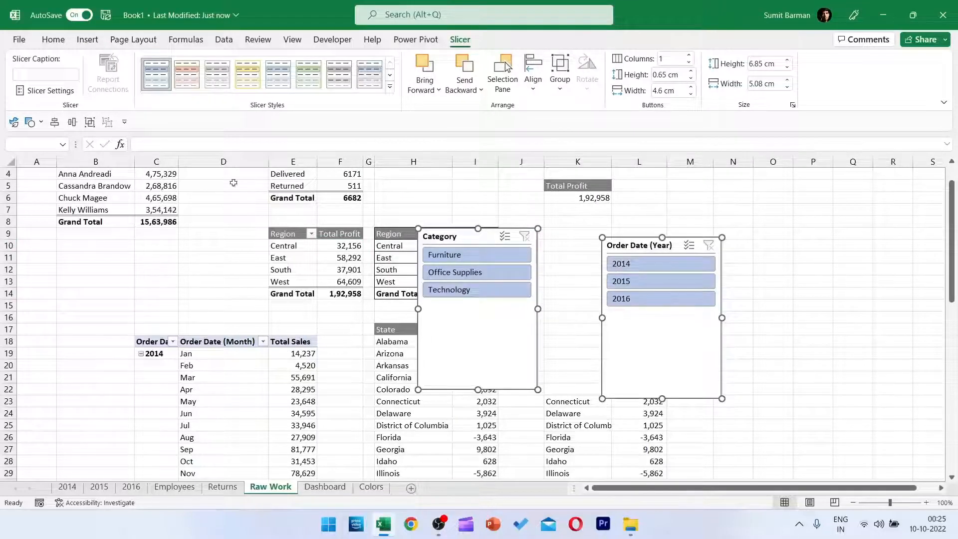
Duplicate the slicers' current light style as CustomDesign and set the new style as the default.
{"action": "right_click", "coordinate": [158, 76]}
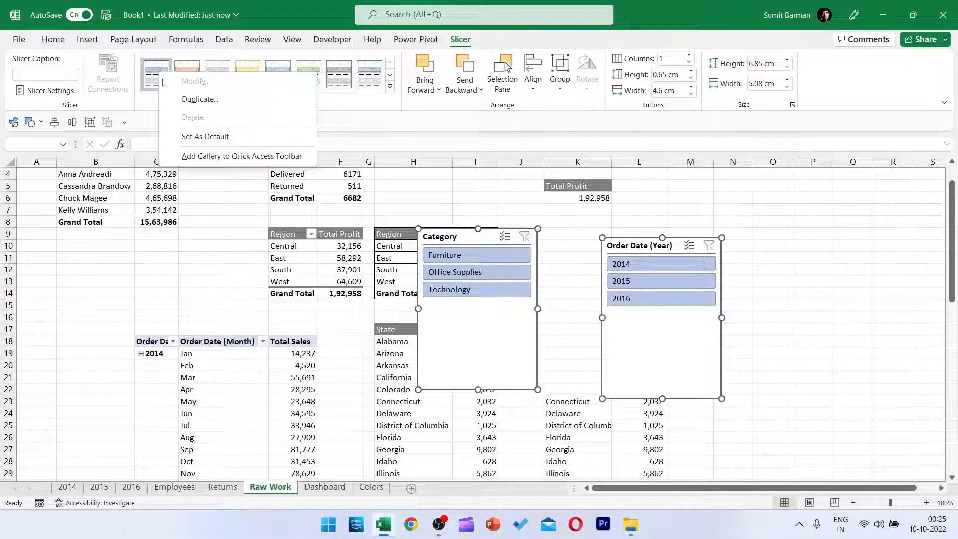
{"action": "left_click", "coordinate": [199, 99]}
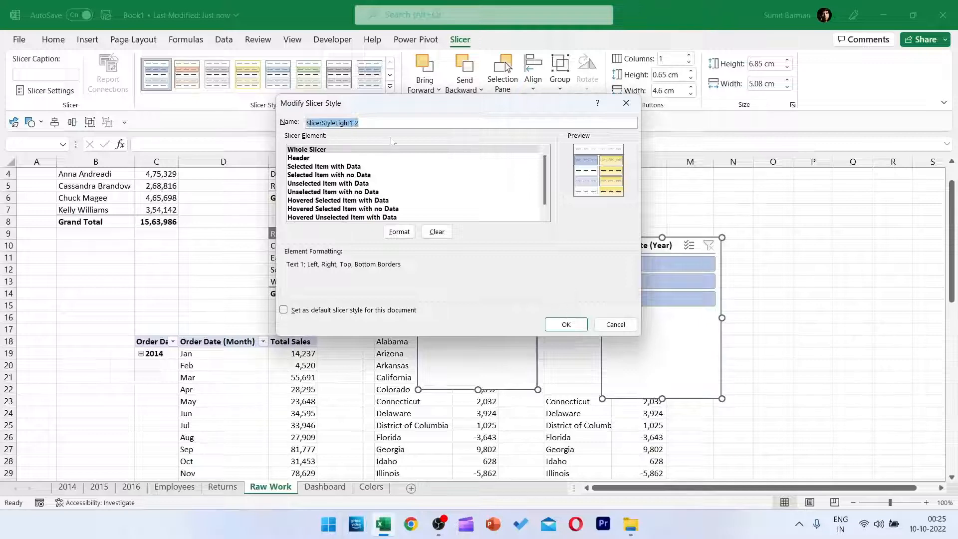
{"action": "type", "text": "CustomDesign"}
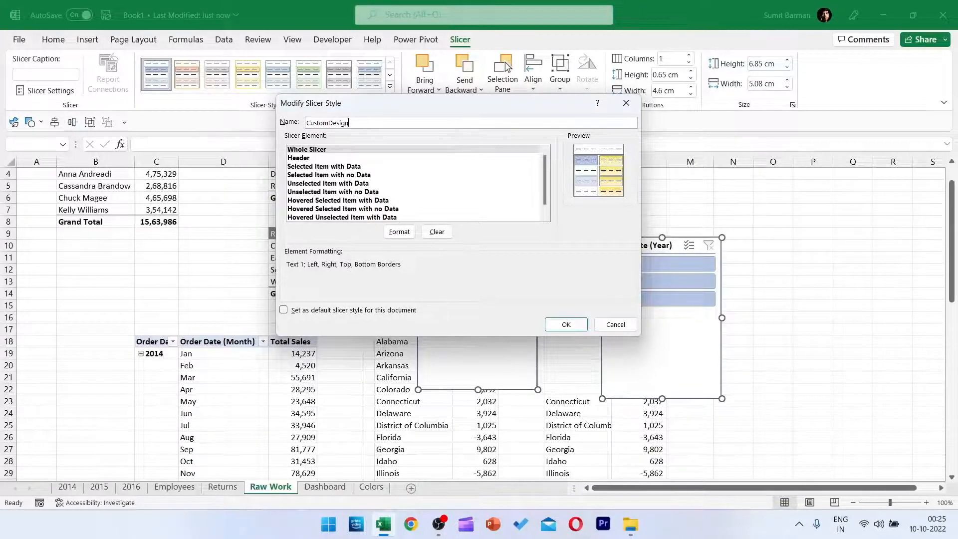
{"action": "left_click", "coordinate": [565, 324]}
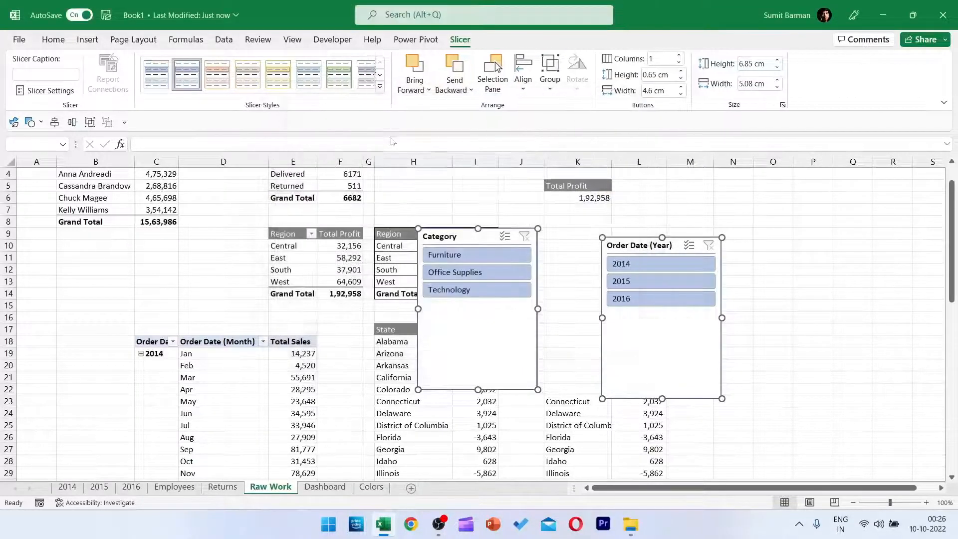
{"action": "right_click", "coordinate": [153, 82]}
{"action": "left_click", "coordinate": [203, 144]}
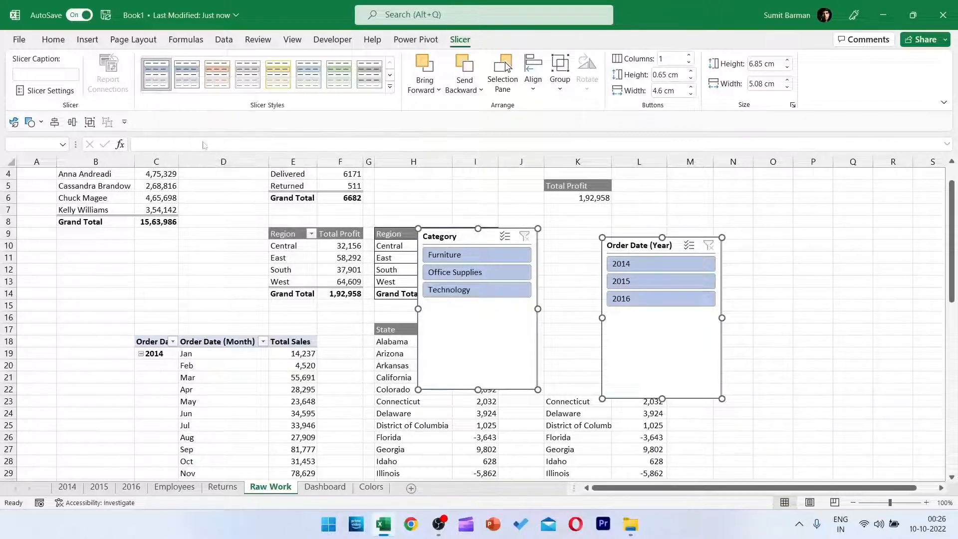
Modify the CustomDesign style's Whole Slicer element to have a black fill, no borders and a white font.
{"action": "right_click", "coordinate": [156, 83]}
{"action": "left_click", "coordinate": [169, 88]}
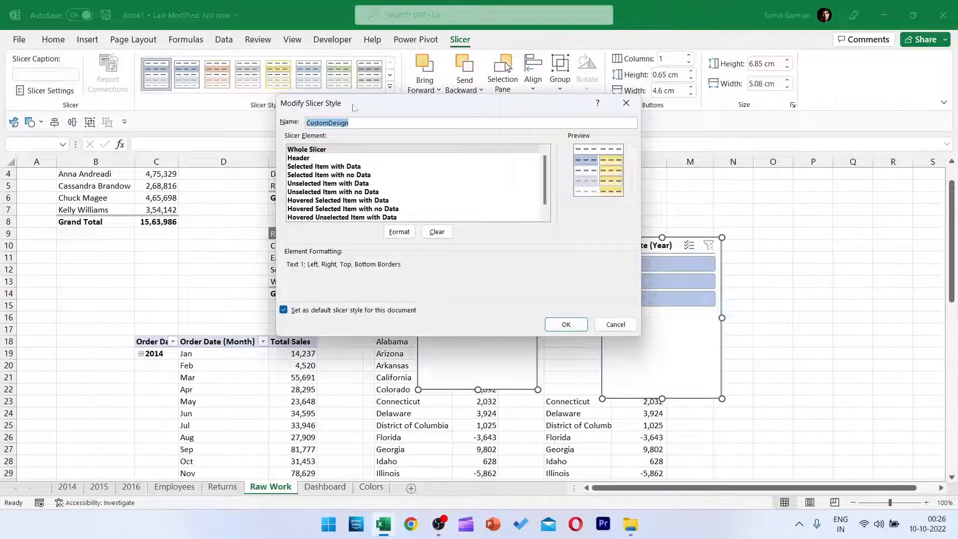
{"action": "left_click_drag", "start_coordinate": [353, 107], "coordinate": [198, 113]}
{"action": "left_click", "coordinate": [158, 154]}
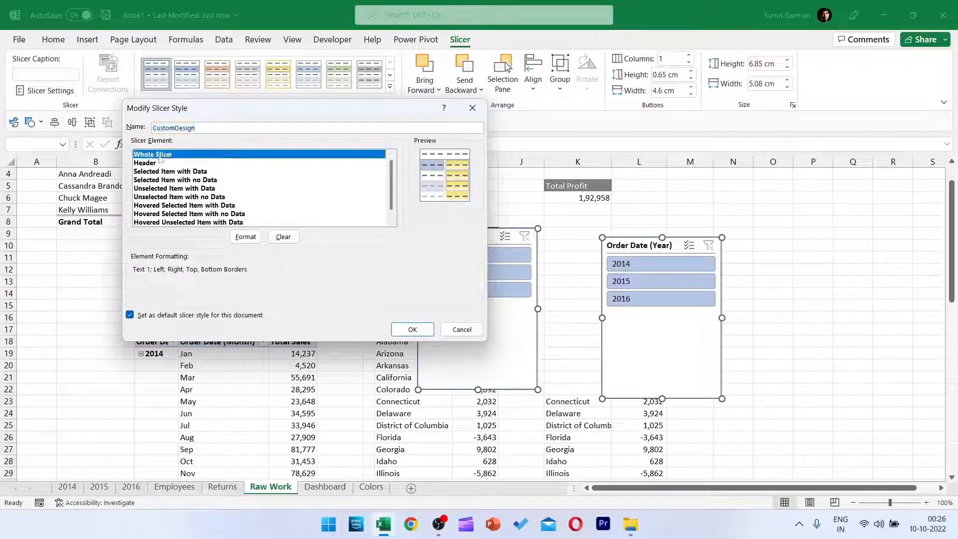
{"action": "left_click", "coordinate": [244, 237]}
{"action": "left_click", "coordinate": [395, 71]}
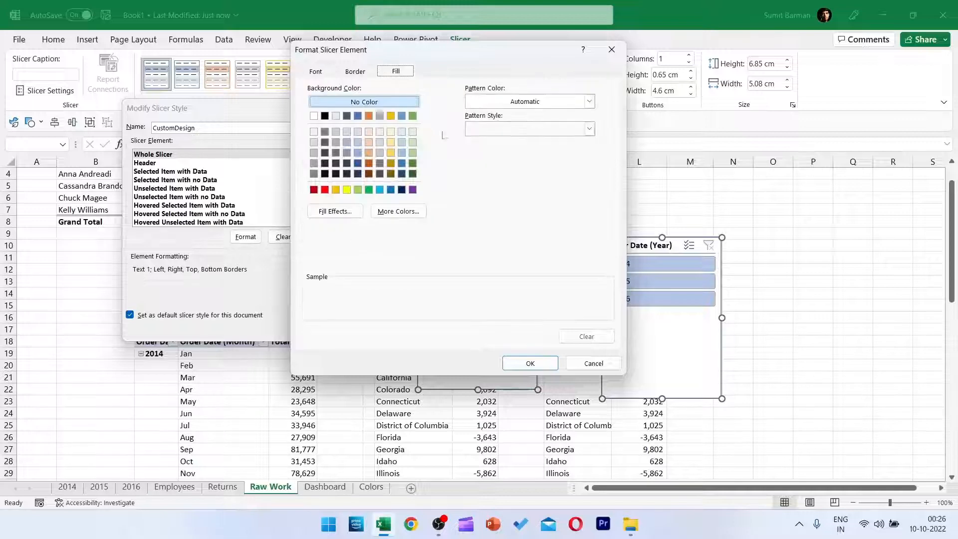
{"action": "left_click", "coordinate": [324, 116]}
{"action": "left_click", "coordinate": [355, 71]}
{"action": "left_click", "coordinate": [442, 109]}
{"action": "left_click", "coordinate": [315, 71]}
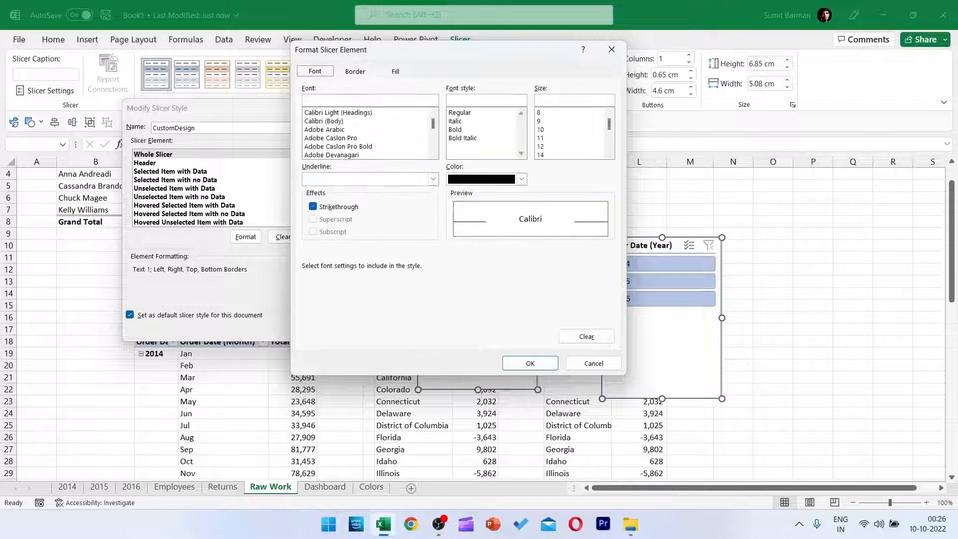
{"action": "left_click", "coordinate": [521, 178]}
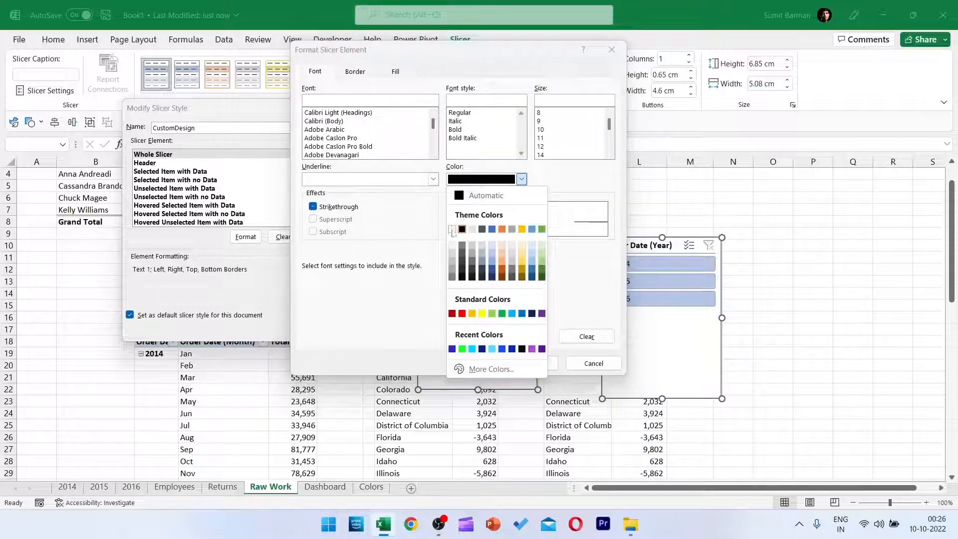
{"action": "left_click", "coordinate": [452, 230]}
{"action": "key", "text": "Return"}
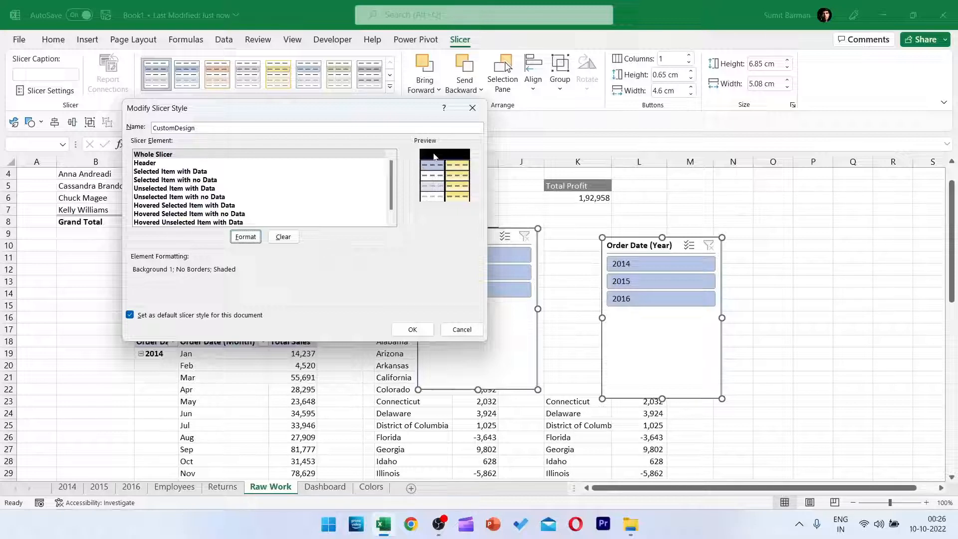
Format the CustomDesign style's Header element with a white font, no borders and a black fill.
{"action": "left_click", "coordinate": [155, 163]}
{"action": "left_click", "coordinate": [245, 237]}
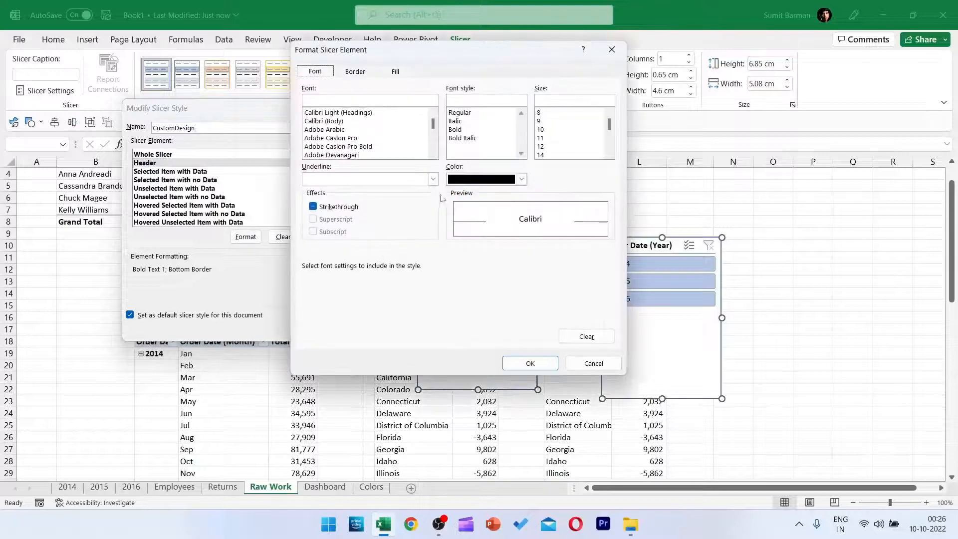
{"action": "left_click", "coordinate": [471, 180]}
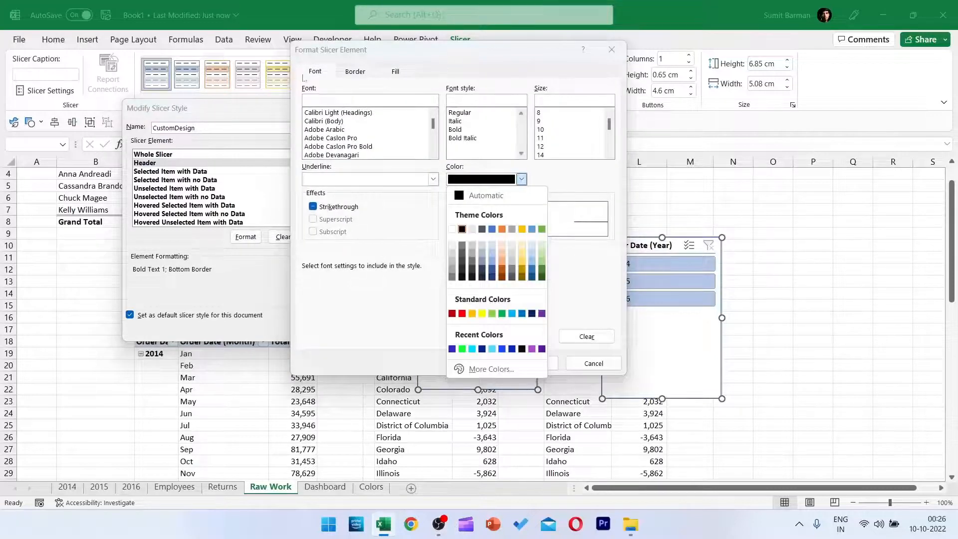
{"action": "left_click", "coordinate": [452, 229]}
{"action": "left_click", "coordinate": [355, 71]}
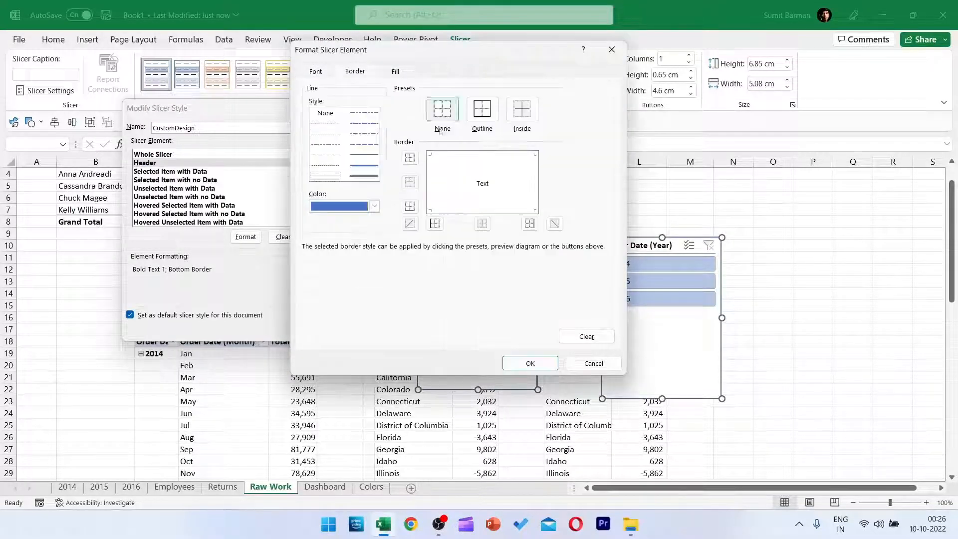
{"action": "left_click", "coordinate": [396, 72]}
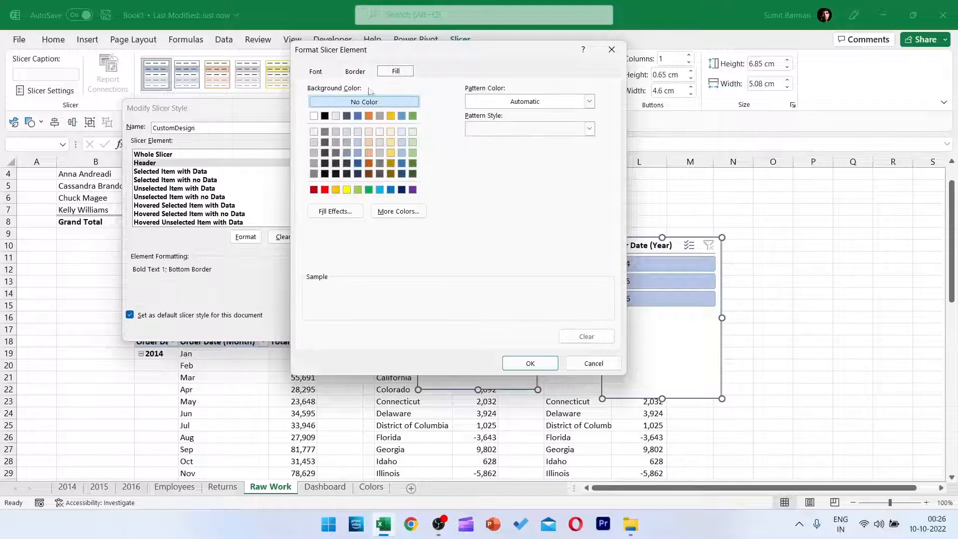
{"action": "left_click", "coordinate": [325, 116]}
{"action": "left_click", "coordinate": [315, 71]}
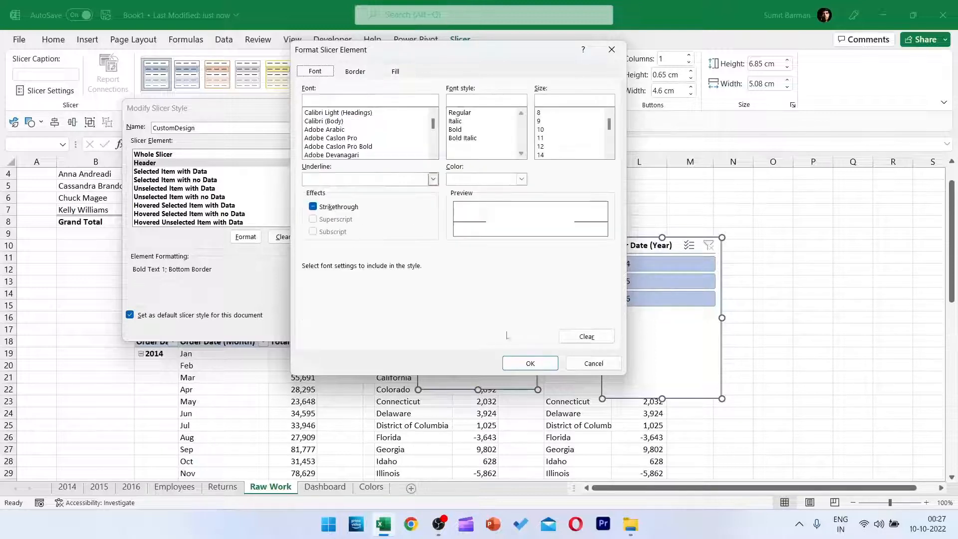
{"action": "left_click", "coordinate": [530, 363]}
Format the CustomDesign style's Selected Item with Data element with a white font, no borders and the copied custom blue fill.
{"action": "left_click", "coordinate": [149, 172]}
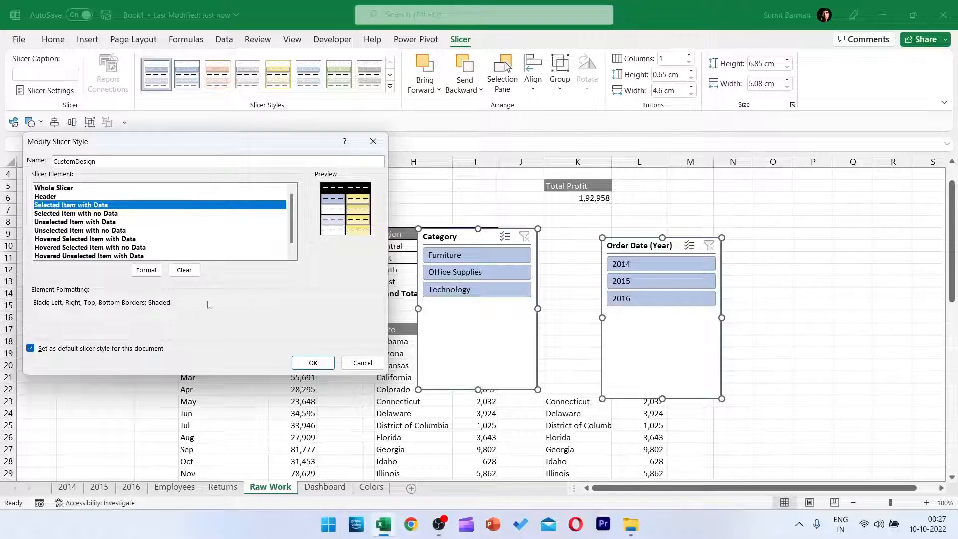
{"action": "left_click", "coordinate": [146, 270]}
{"action": "left_click", "coordinate": [251, 76]}
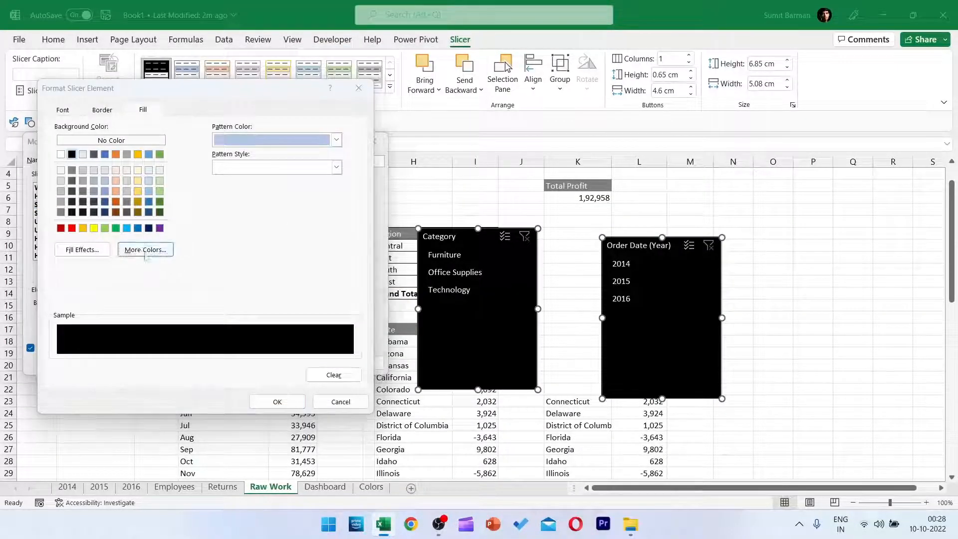
{"action": "left_click", "coordinate": [145, 249]}
{"action": "left_click", "coordinate": [162, 173]}
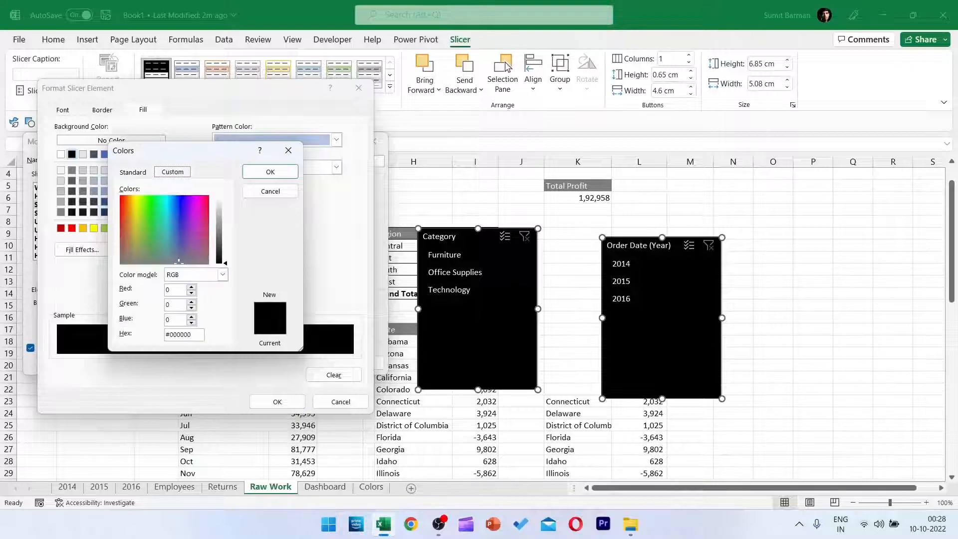
{"action": "left_click_drag", "start_coordinate": [192, 333], "coordinate": [89, 343]}
{"action": "key", "text": "ctrl+v"}
{"action": "key", "text": "Return"}
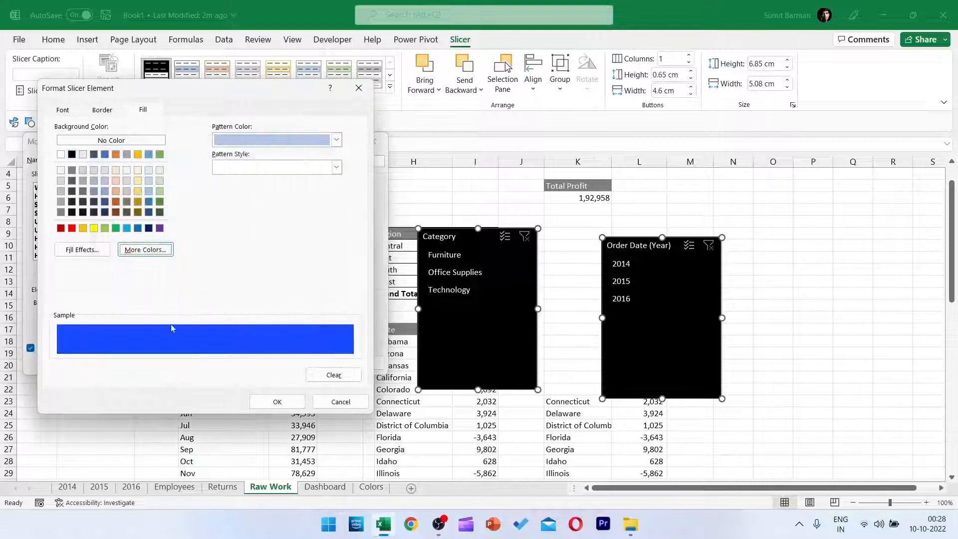
{"action": "left_click", "coordinate": [285, 402]}
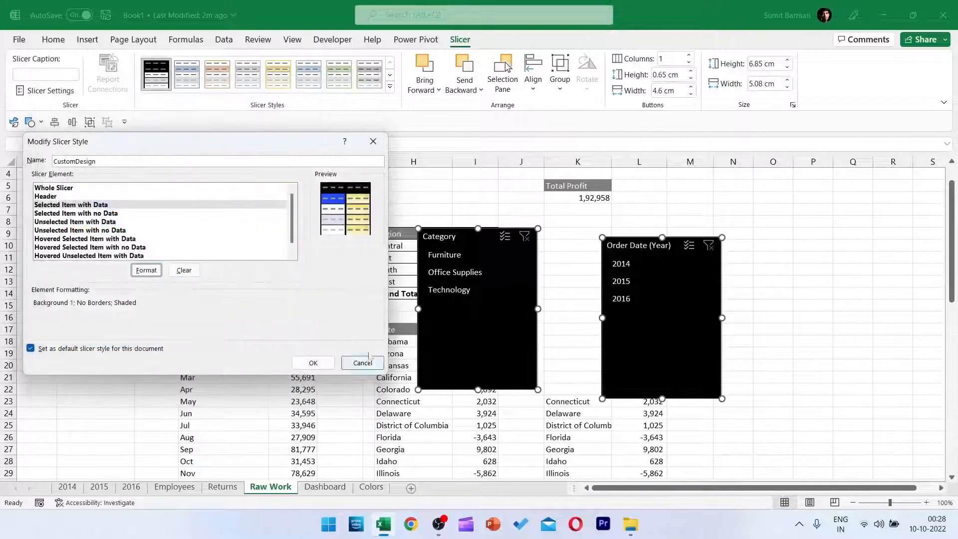
{"action": "left_click", "coordinate": [313, 363]}
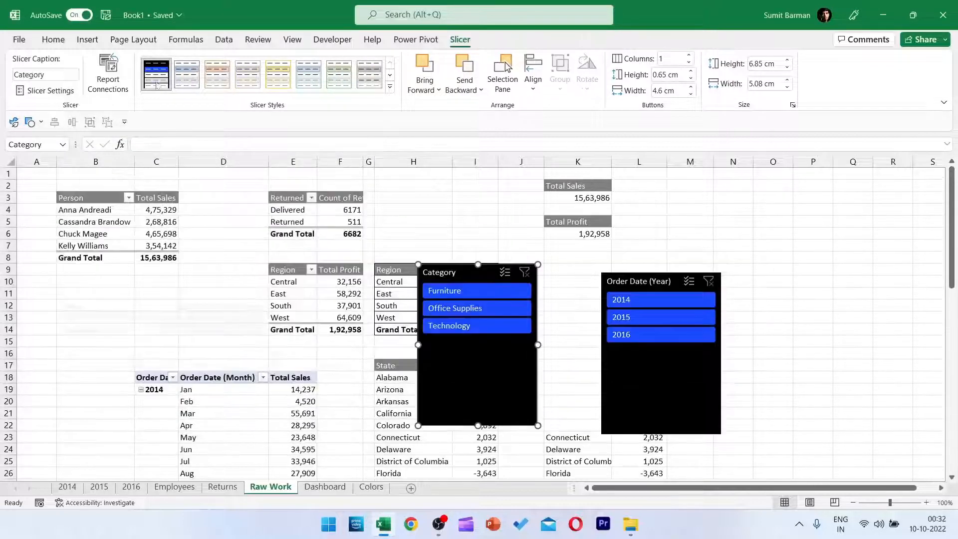
Give the CustomDesign style's Unselected Item with Data element a white fill and no borders, and test it by filtering Category to Furniture.
{"action": "right_click", "coordinate": [156, 82]}
{"action": "left_click", "coordinate": [175, 80]}
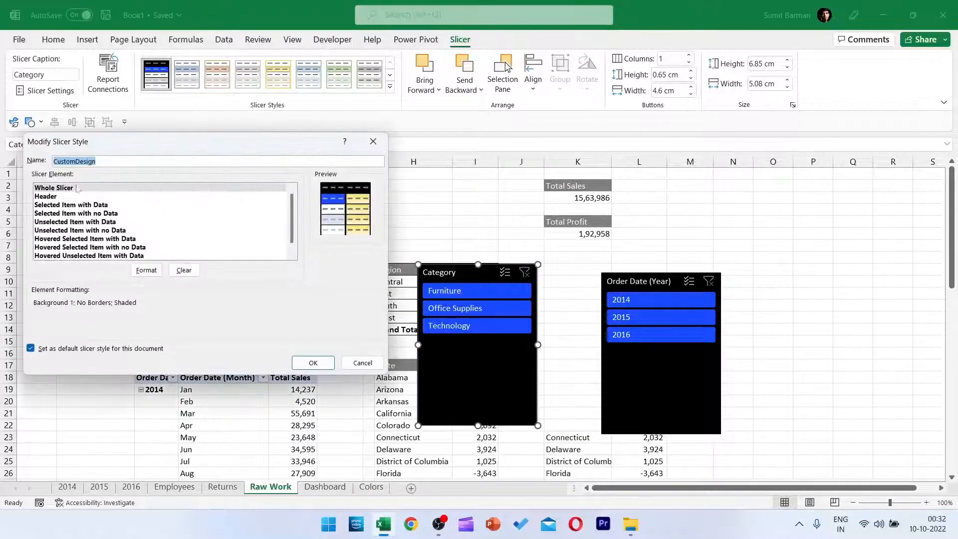
{"action": "left_click", "coordinate": [59, 221]}
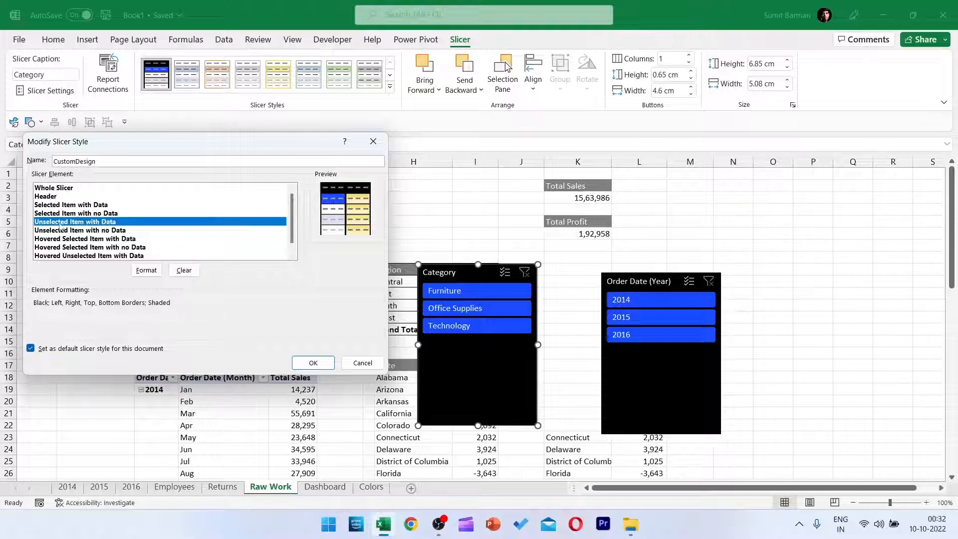
{"action": "left_click", "coordinate": [146, 272]}
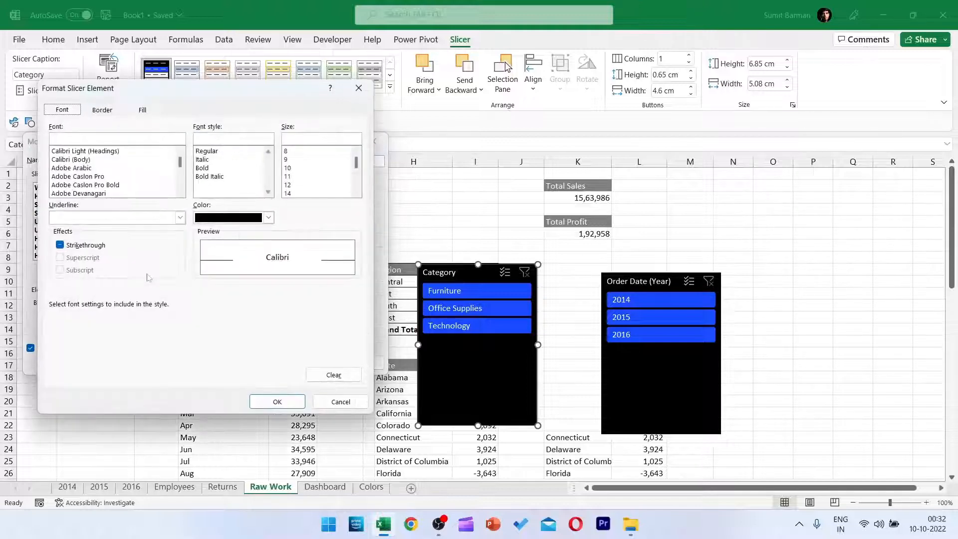
{"action": "left_click", "coordinate": [142, 110]}
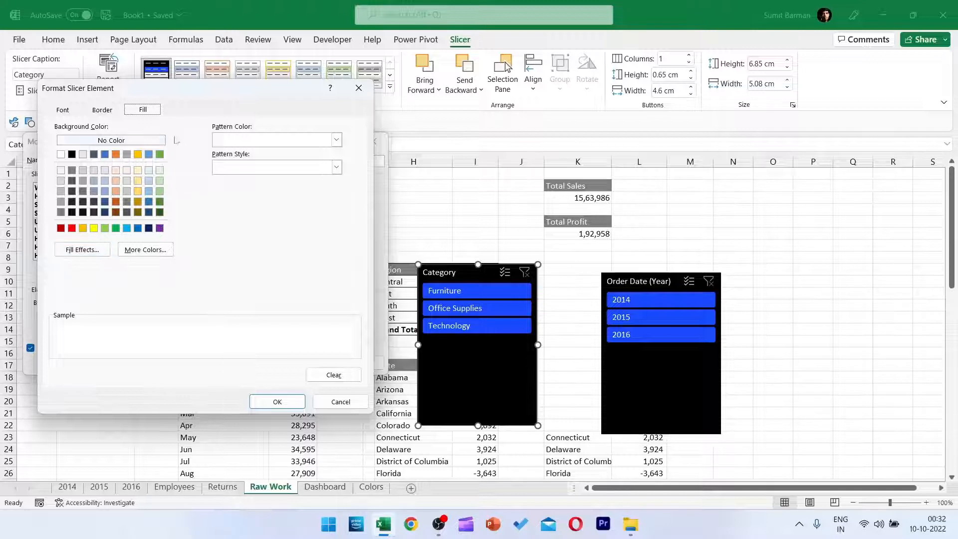
{"action": "left_click", "coordinate": [60, 155]}
{"action": "left_click", "coordinate": [100, 111]}
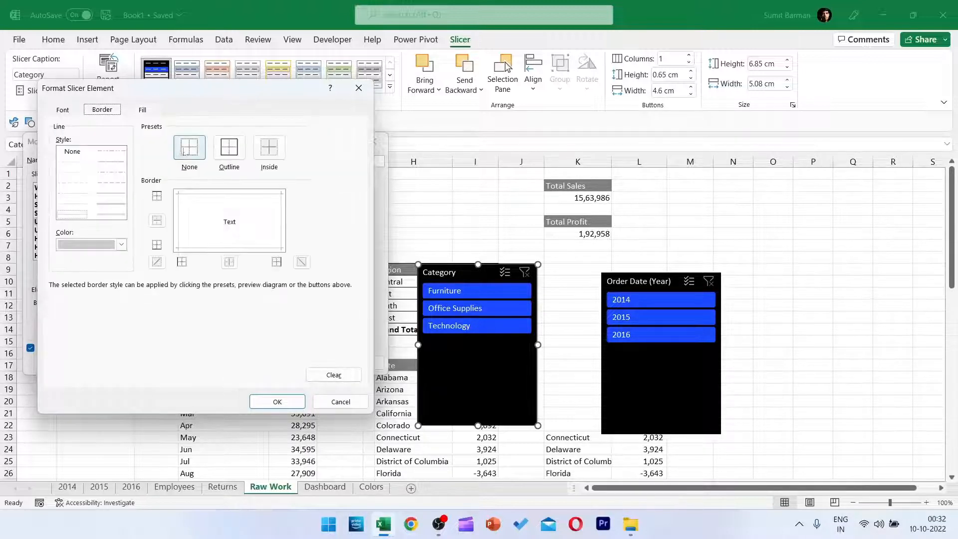
{"action": "left_click", "coordinate": [57, 110]}
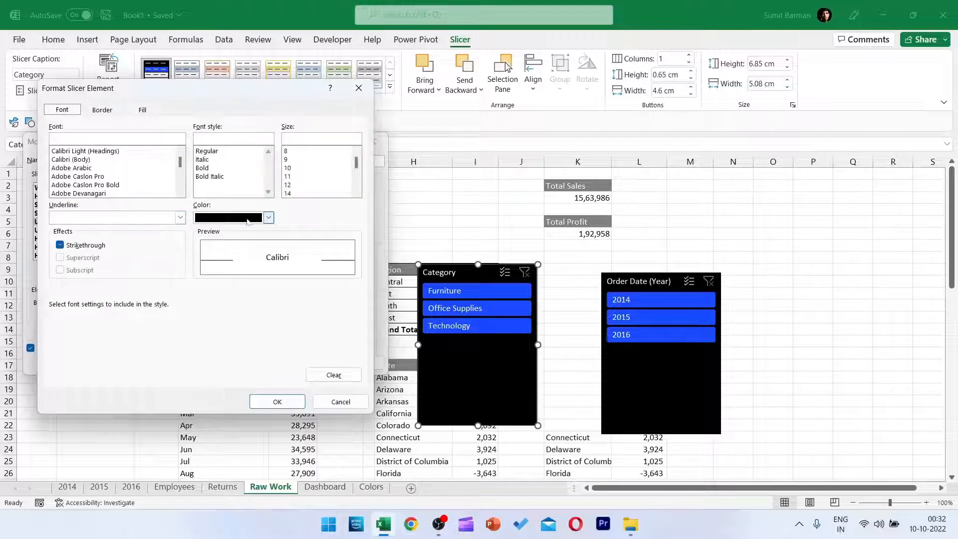
{"action": "left_click", "coordinate": [278, 402]}
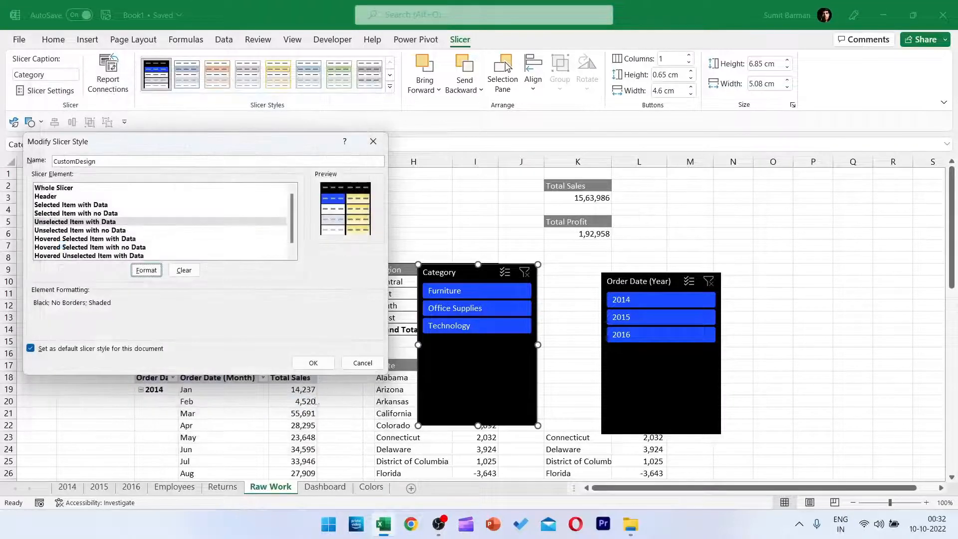
{"action": "left_click", "coordinate": [313, 363]}
{"action": "left_click", "coordinate": [458, 293]}
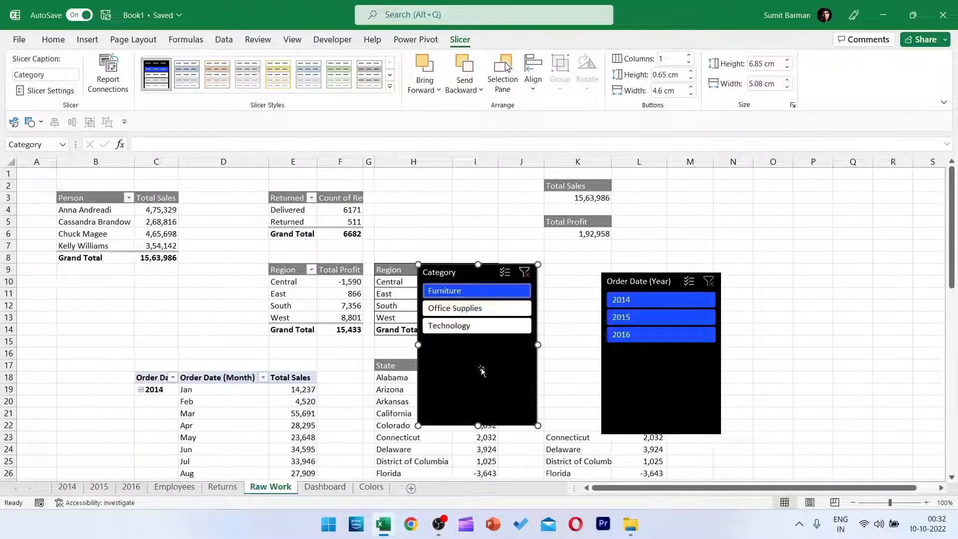
{"action": "left_click", "coordinate": [524, 272]}
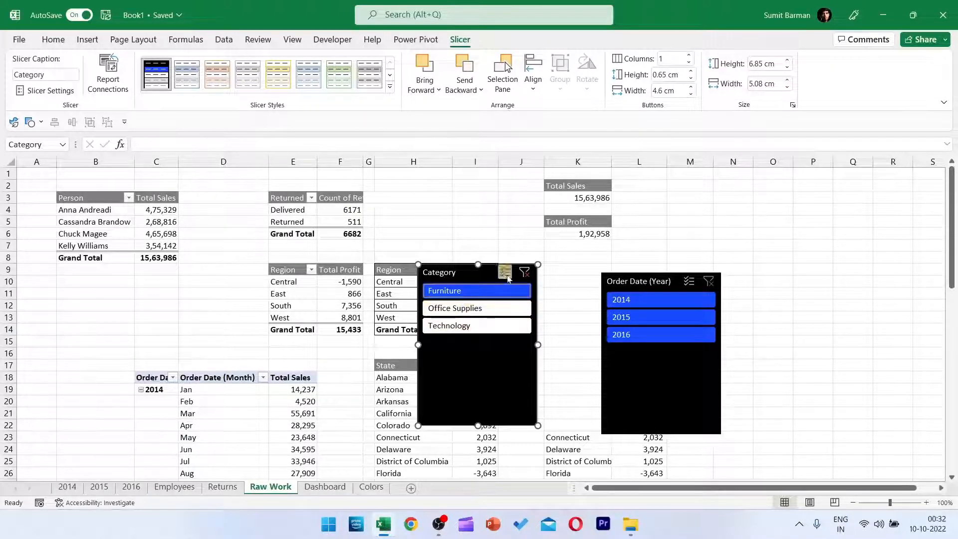
Modify the CustomDesign style's Hovered Selected Item with Data element to have a white fill.
{"action": "right_click", "coordinate": [165, 81]}
{"action": "key", "text": "Escape"}
{"action": "right_click", "coordinate": [165, 81]}
{"action": "left_click", "coordinate": [170, 93]}
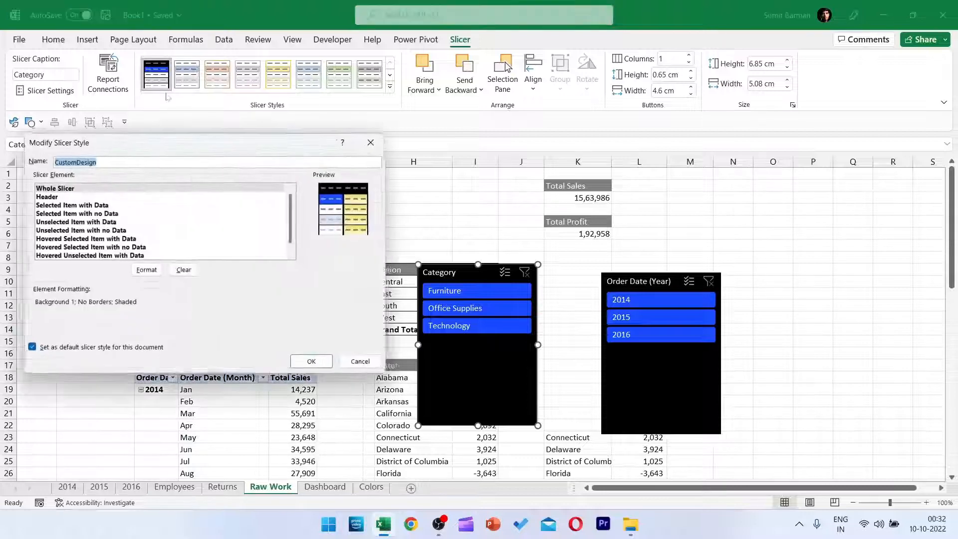
{"action": "left_click", "coordinate": [110, 239]}
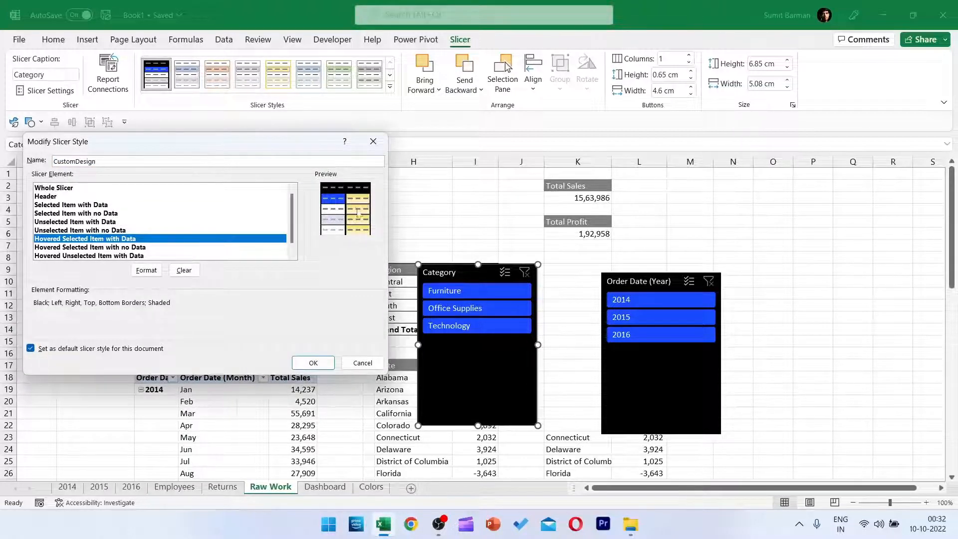
{"action": "left_click", "coordinate": [146, 270]}
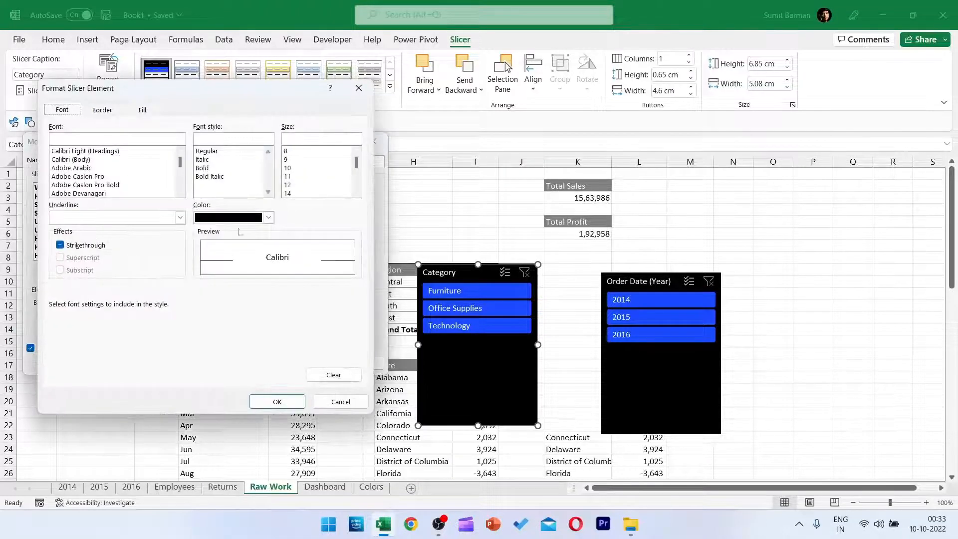
{"action": "left_click", "coordinate": [143, 110]}
{"action": "left_click", "coordinate": [61, 155]}
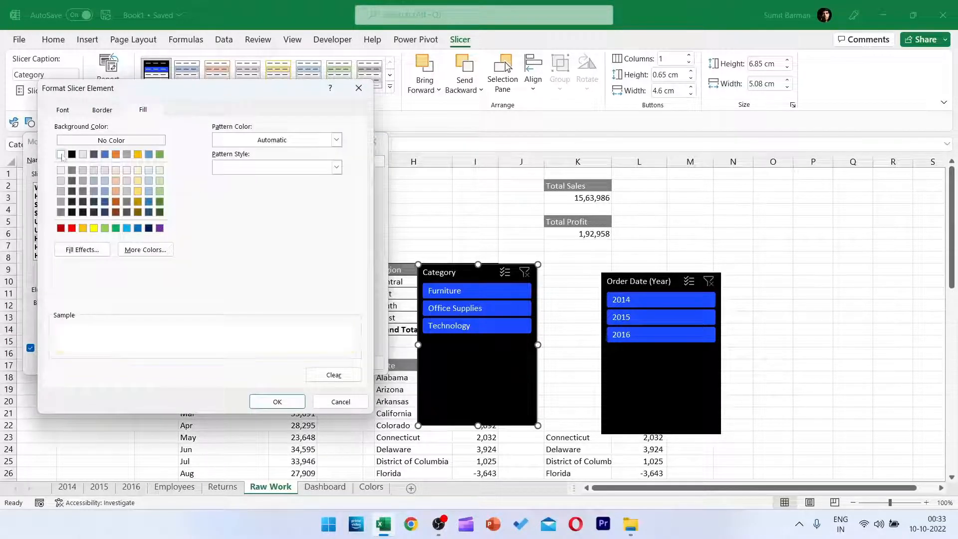
{"action": "left_click", "coordinate": [63, 110]}
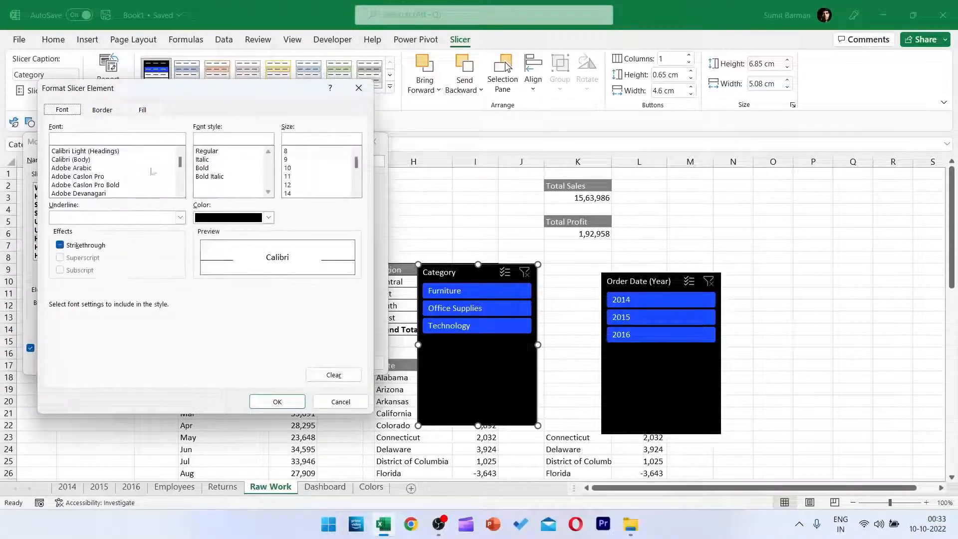
{"action": "left_click", "coordinate": [284, 401]}
{"action": "left_click", "coordinate": [313, 363]}
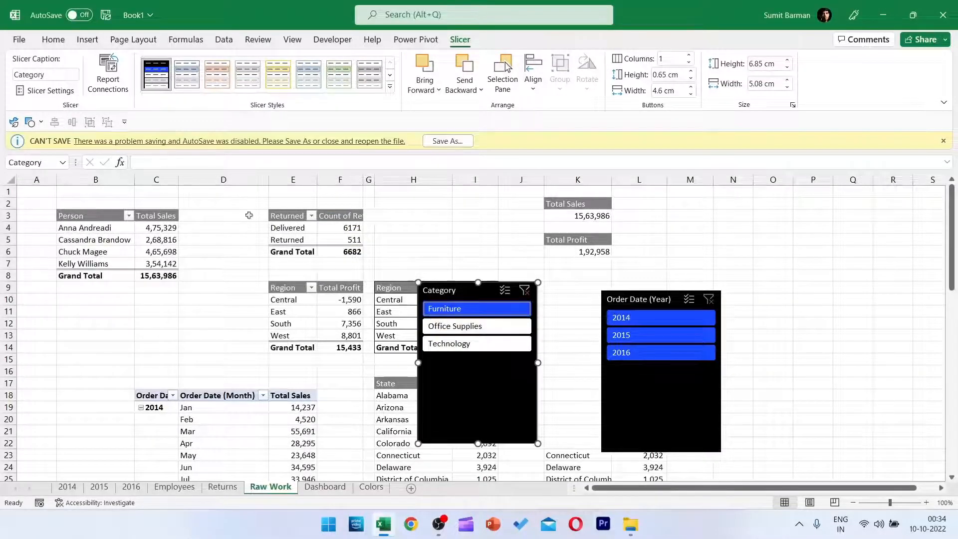
Modify the CustomDesign style's Hovered Unselected Item with Data element to have a white fill and no borders.
{"action": "right_click", "coordinate": [152, 78]}
{"action": "left_click", "coordinate": [153, 89]}
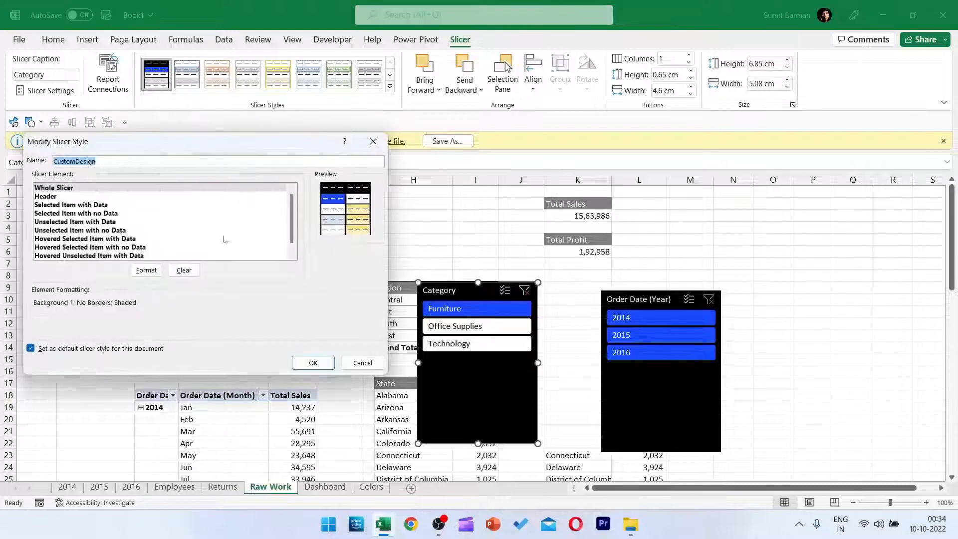
{"action": "scroll", "coordinate": [134, 255], "scroll_direction": "down", "scroll_amount": 1}
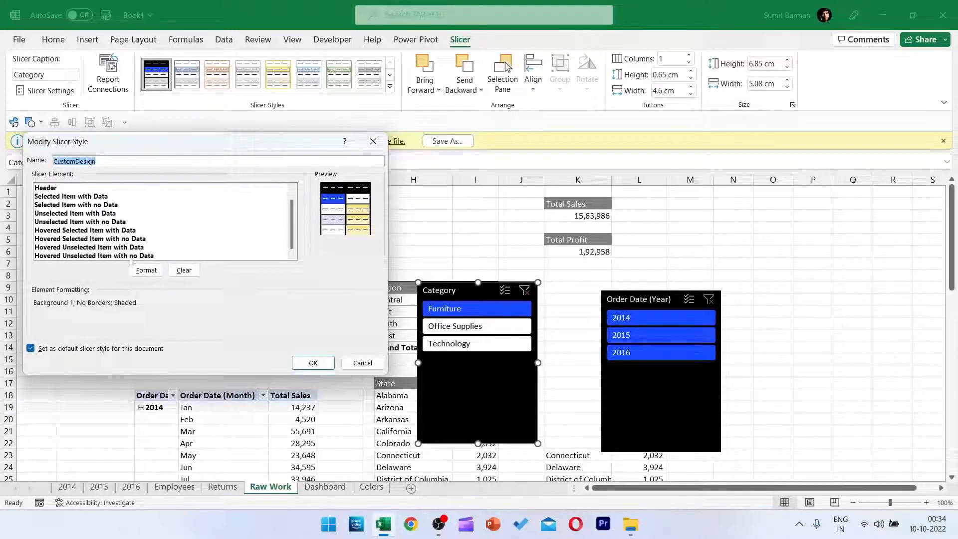
{"action": "left_click", "coordinate": [72, 247]}
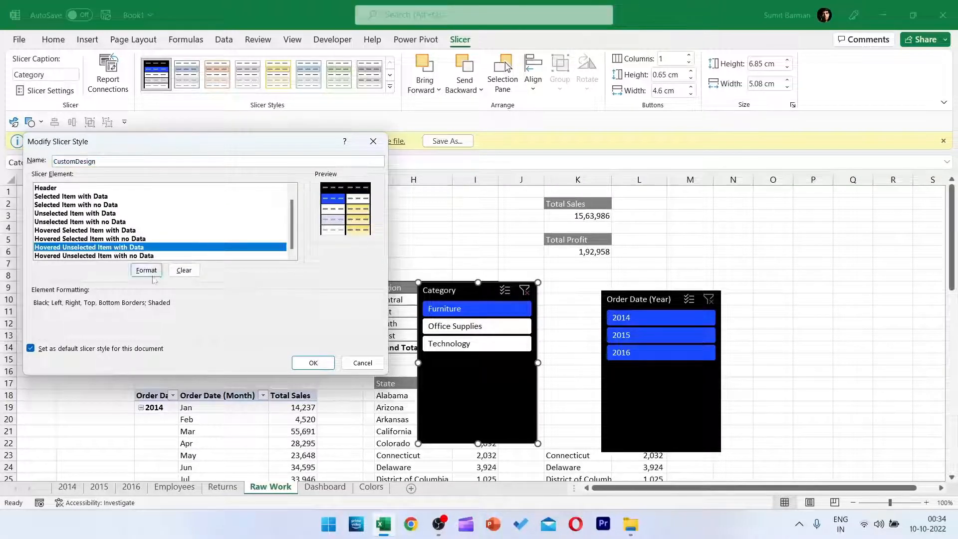
{"action": "left_click", "coordinate": [146, 270]}
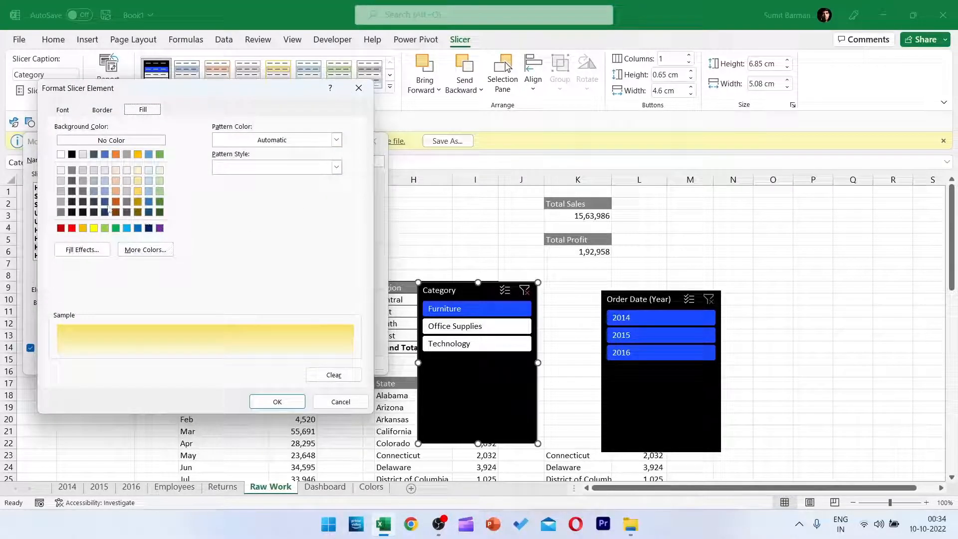
{"action": "left_click", "coordinate": [61, 154]}
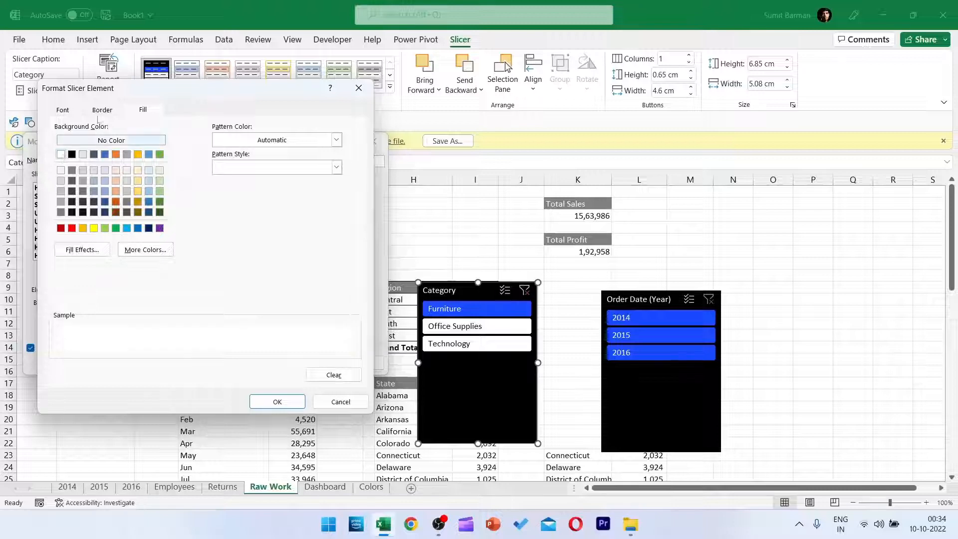
{"action": "left_click", "coordinate": [66, 113]}
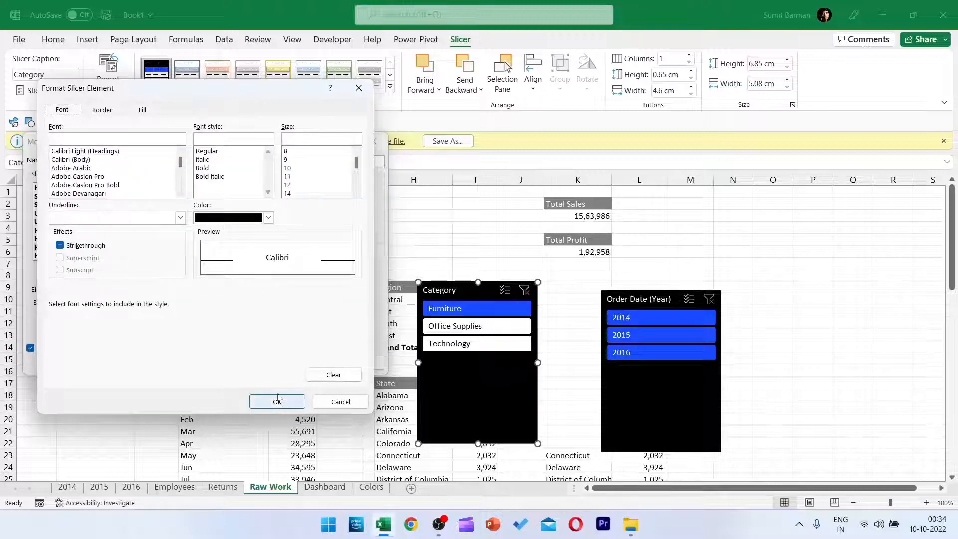
{"action": "left_click", "coordinate": [104, 111]}
{"action": "left_click", "coordinate": [189, 147]}
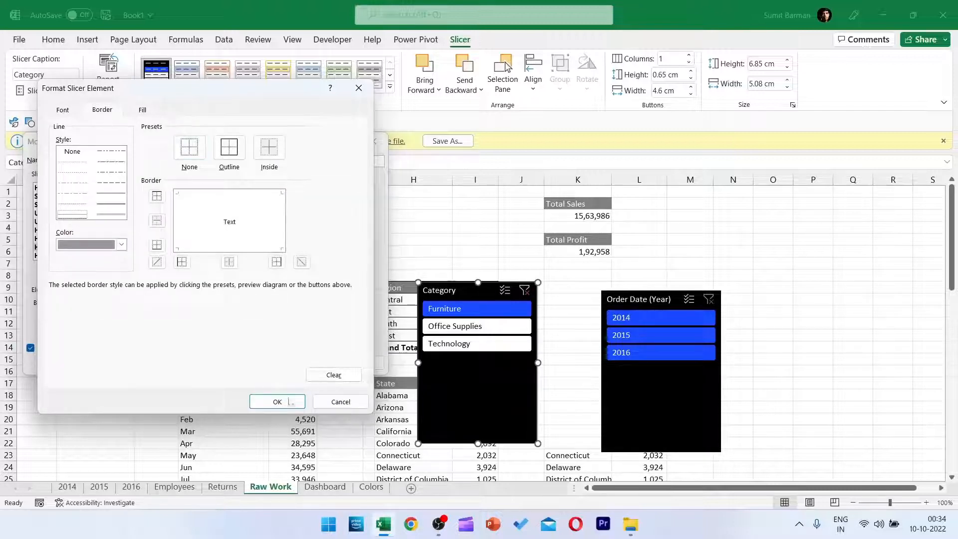
{"action": "left_click", "coordinate": [278, 401]}
{"action": "left_click", "coordinate": [314, 363]}
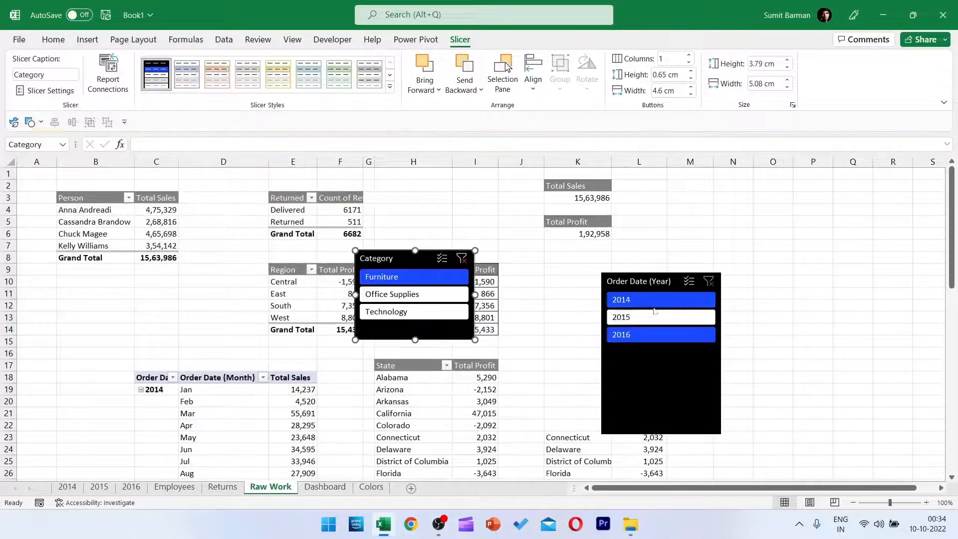
Move the Category and Order Date (Year) slicers from the Raw Work sheet to the Dashboard sheet.
{"action": "left_click", "coordinate": [654, 282]}
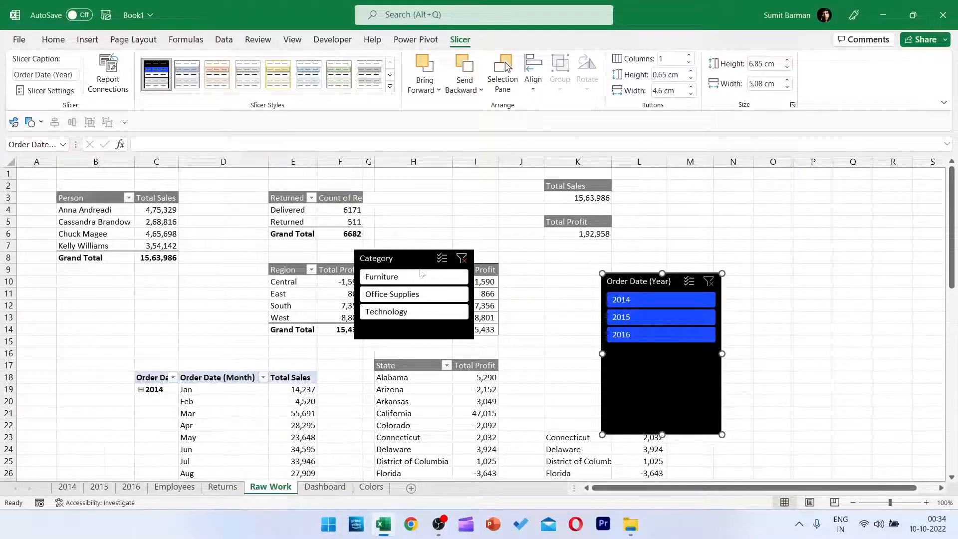
{"action": "left_click", "coordinate": [399, 255], "text": "ctrl"}
{"action": "key", "text": "ctrl+x"}
{"action": "left_click", "coordinate": [325, 486]}
{"action": "key", "text": "ctrl+v"}
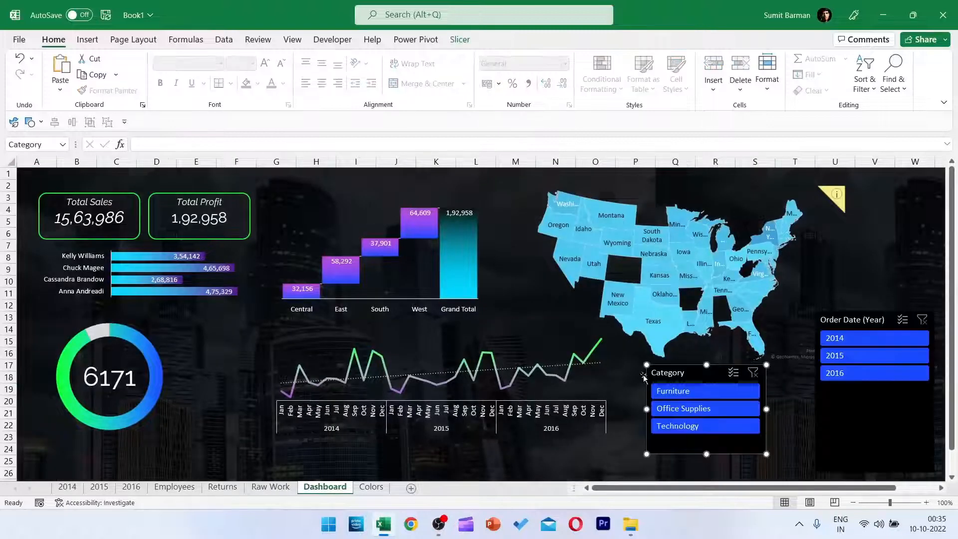
Filter Category to Furniture and connect the Category slicer to all listed Raw Work PivotTables, including PivotTable1, 2, 20, 25, 28 and 29.
{"action": "left_click", "coordinate": [705, 393]}
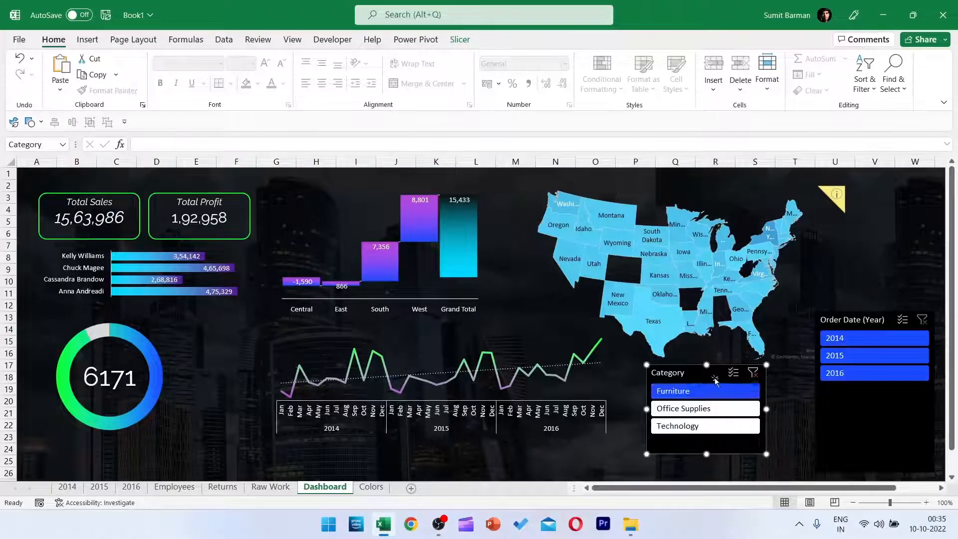
{"action": "left_click", "coordinate": [460, 40]}
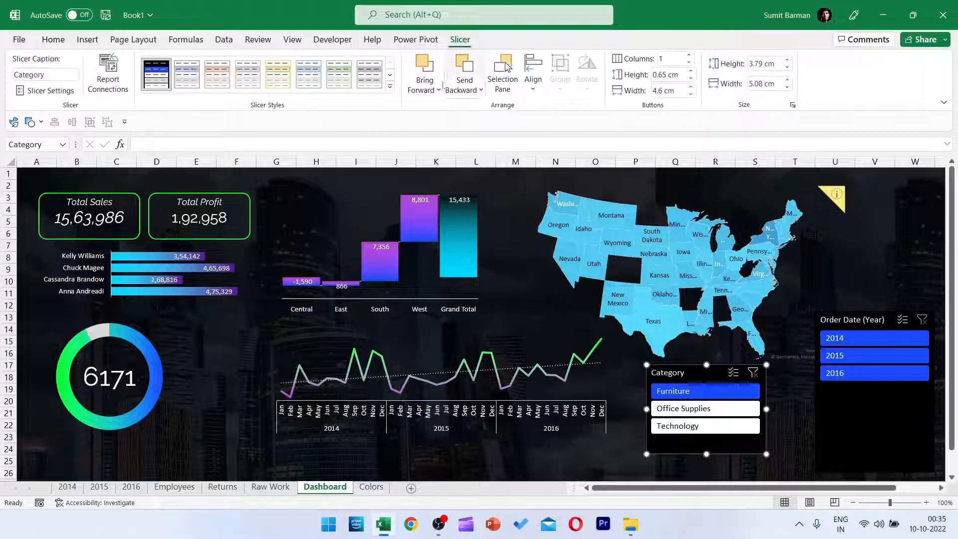
{"action": "left_click", "coordinate": [102, 69]}
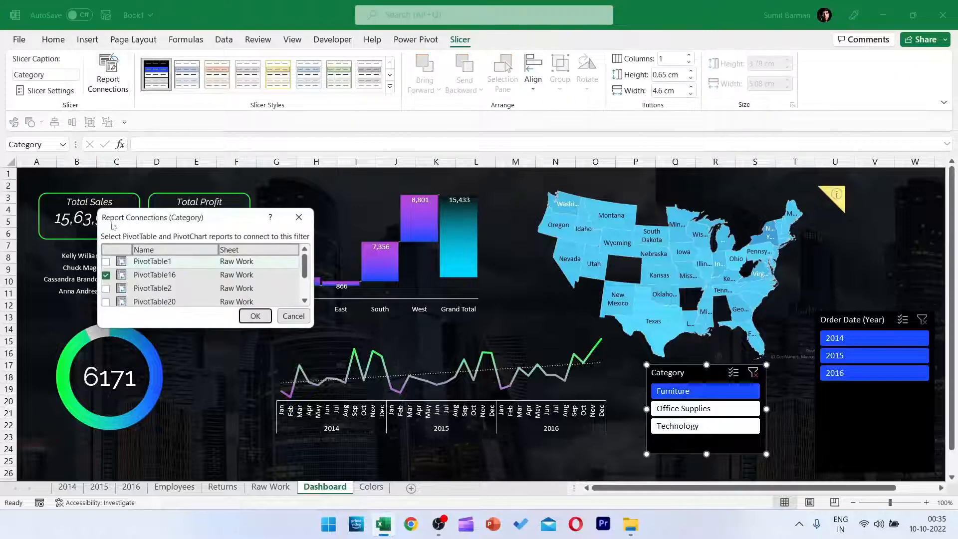
{"action": "left_click", "coordinate": [106, 261]}
{"action": "left_click", "coordinate": [106, 288]}
{"action": "left_click", "coordinate": [106, 301]}
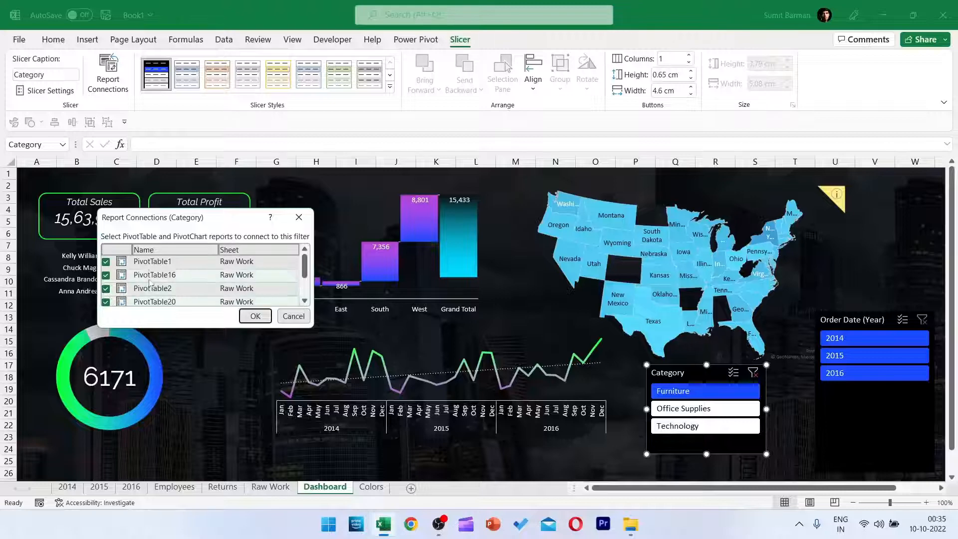
{"action": "scroll", "coordinate": [131, 284], "scroll_direction": "down", "scroll_amount": 1}
{"action": "left_click", "coordinate": [131, 271]}
{"action": "left_click", "coordinate": [133, 285]}
{"action": "left_click", "coordinate": [140, 297]}
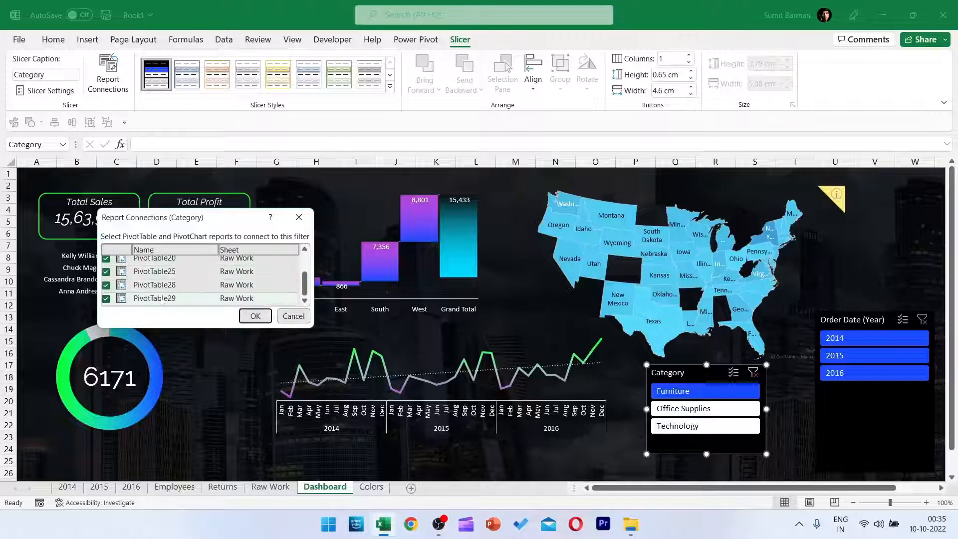
{"action": "left_click", "coordinate": [256, 316]}
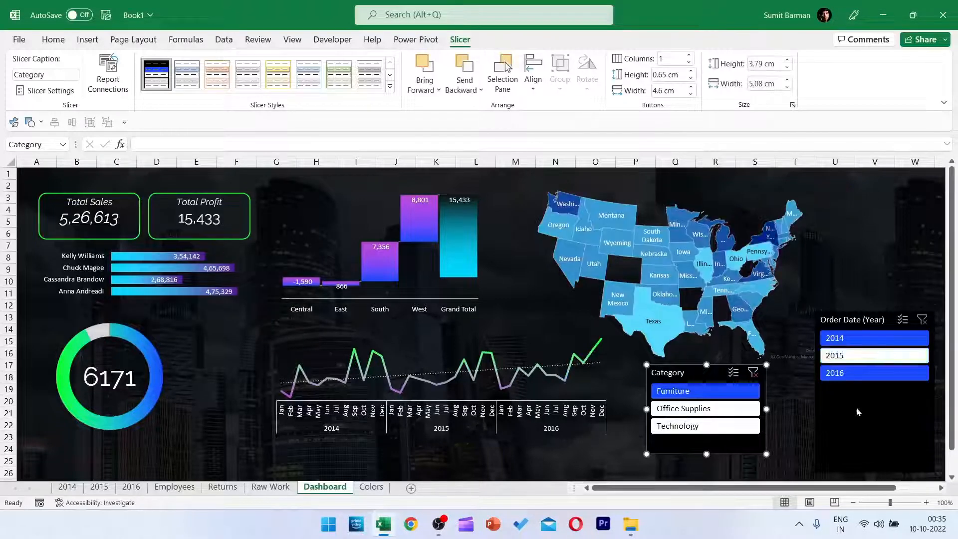
Connect the Order Date (Year) slicer to the Raw Work PivotTables, including PivotTable1, PivotTable16, PivotTable2 and PivotTable20.
{"action": "left_click", "coordinate": [863, 321]}
{"action": "left_click", "coordinate": [111, 82]}
{"action": "left_click", "coordinate": [106, 262]}
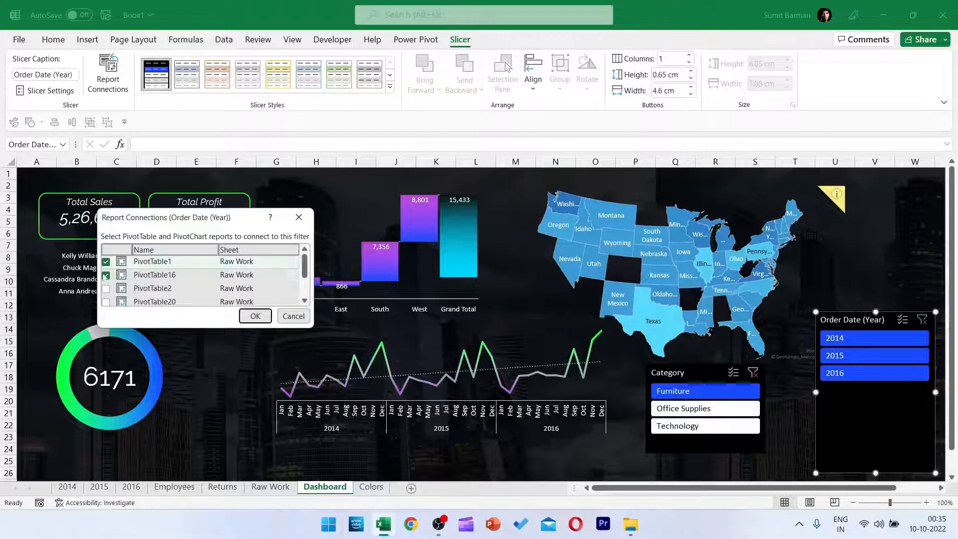
{"action": "left_click", "coordinate": [106, 289]}
{"action": "left_click", "coordinate": [105, 302]}
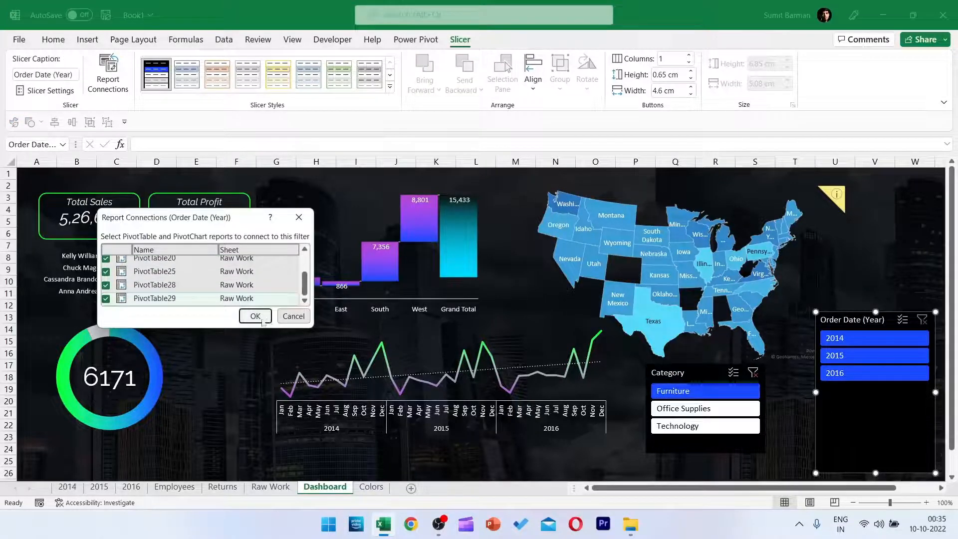
{"action": "left_click", "coordinate": [262, 316]}
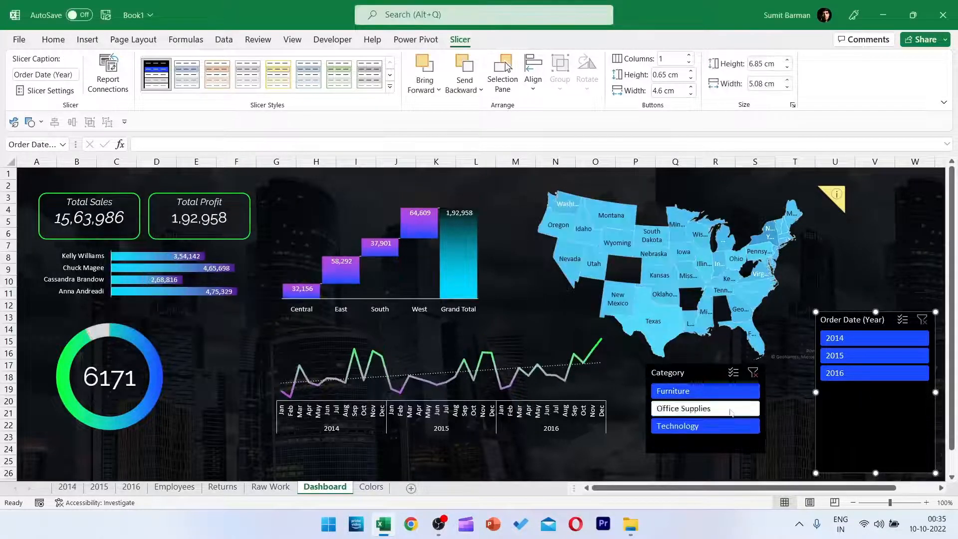
Test the Category slicer's connections by filtering the dashboard to Furniture, Office Supplies and Technology in turn.
{"action": "left_click", "coordinate": [698, 393]}
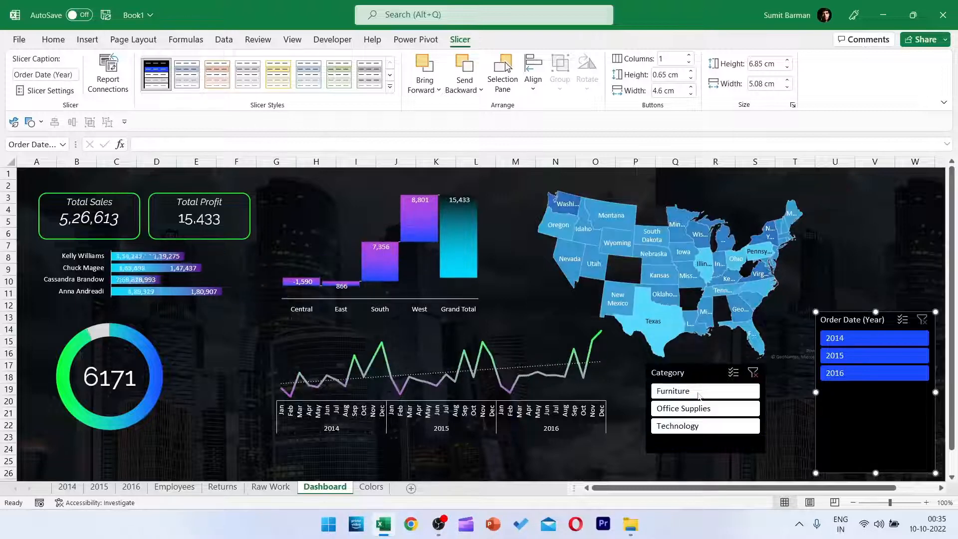
{"action": "left_click", "coordinate": [691, 410]}
{"action": "left_click", "coordinate": [695, 427]}
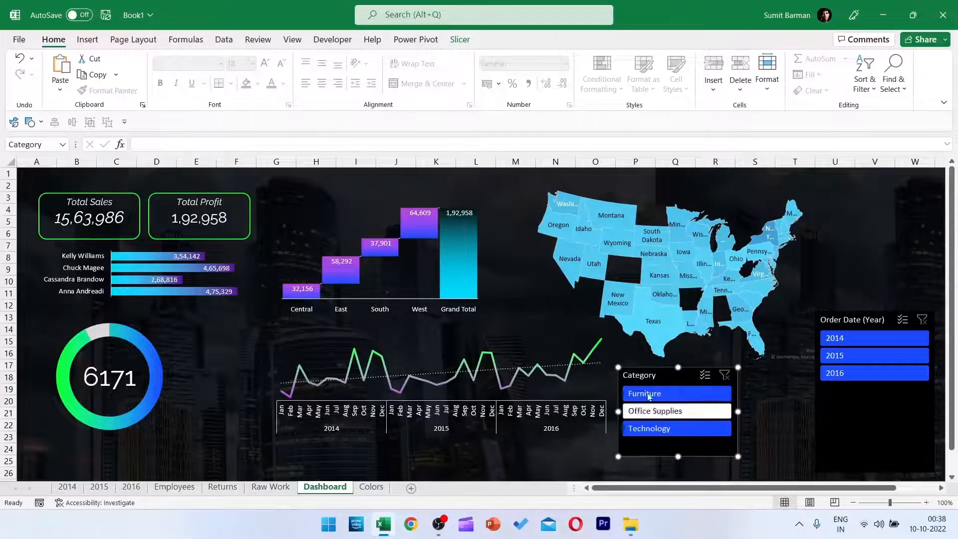
Set the Order Date (Year) slicer to 3 columns, resize it to about 2.05 by 6.58 cm, and place it beside the Category slicer.
{"action": "left_click_drag", "start_coordinate": [847, 321], "coordinate": [808, 285]}
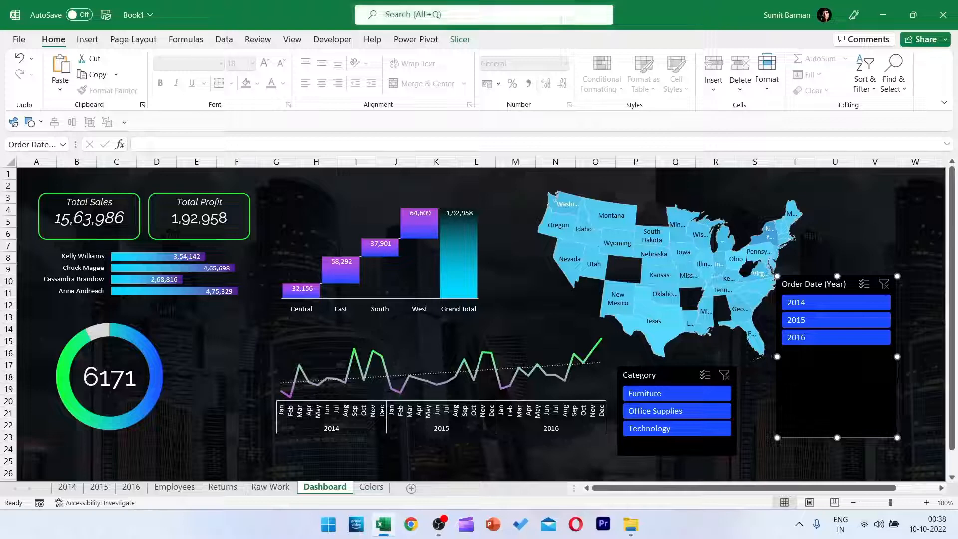
{"action": "left_click", "coordinate": [456, 40]}
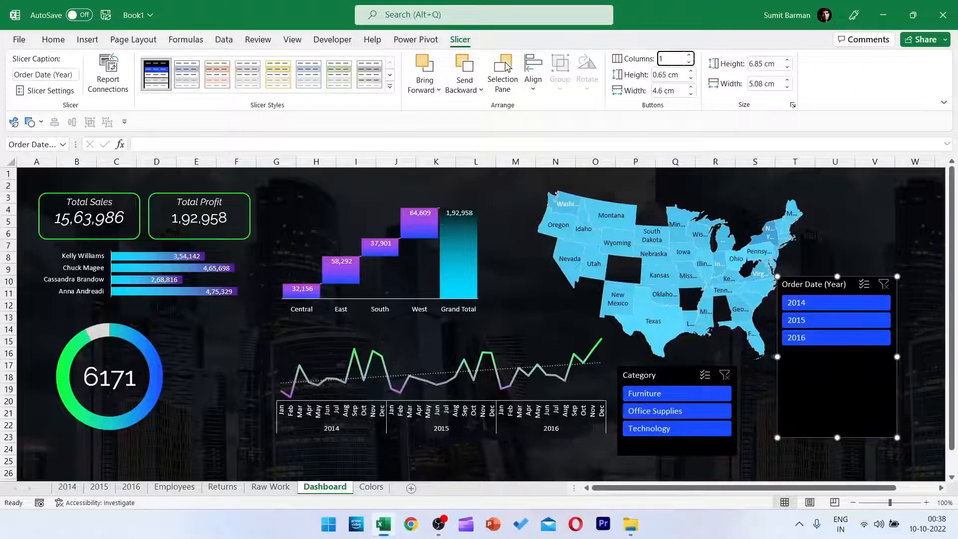
{"action": "type", "text": "3"}
{"action": "key", "text": "Return"}
{"action": "left_click_drag", "start_coordinate": [896, 357], "coordinate": [932, 357]}
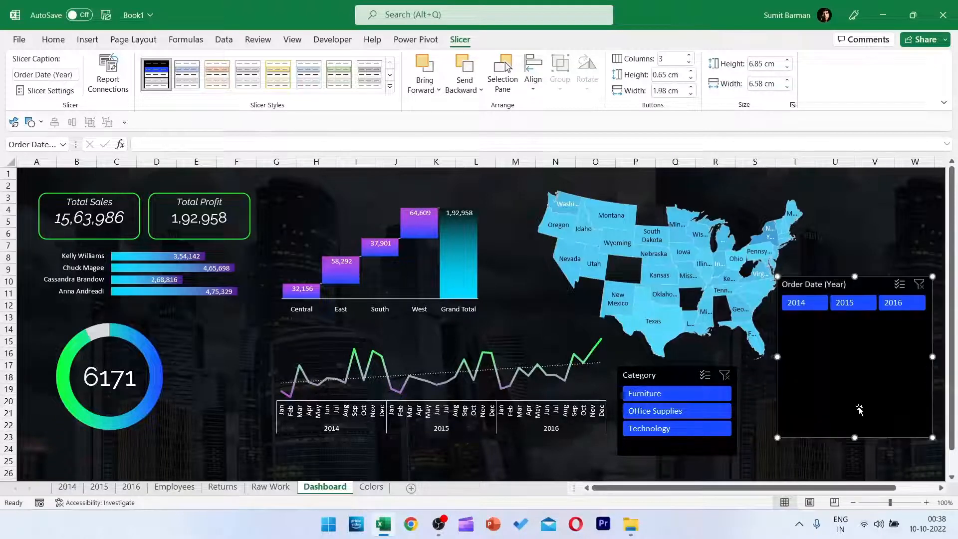
{"action": "left_click_drag", "start_coordinate": [852, 436], "coordinate": [853, 325]}
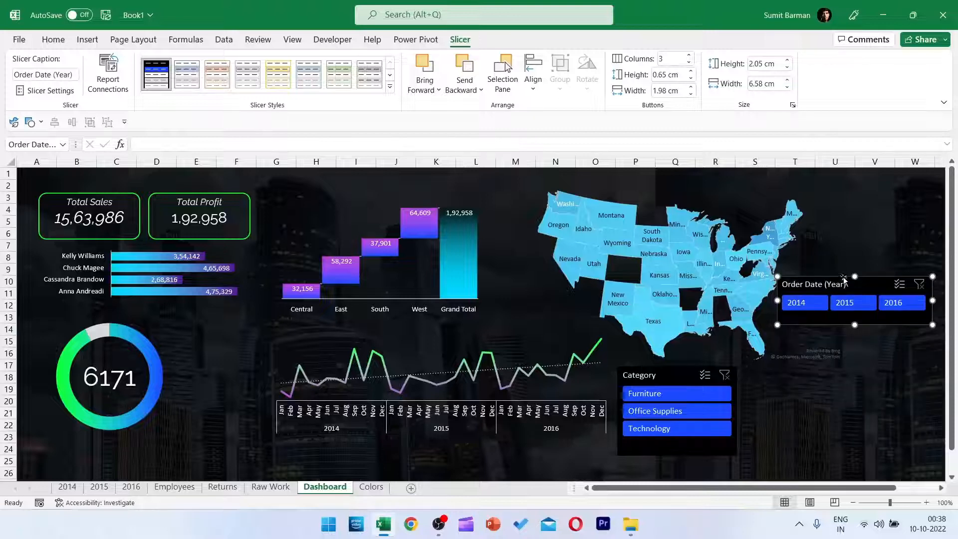
{"action": "left_click_drag", "start_coordinate": [842, 277], "coordinate": [824, 394]}
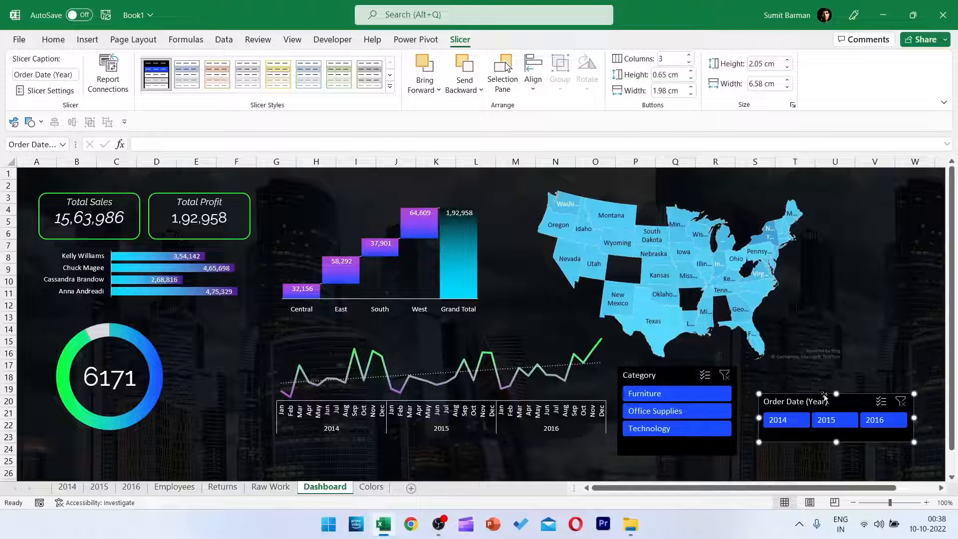
Hide the header and the items with no data in the Order Date (Year) slicer.
{"action": "right_click", "coordinate": [853, 407]}
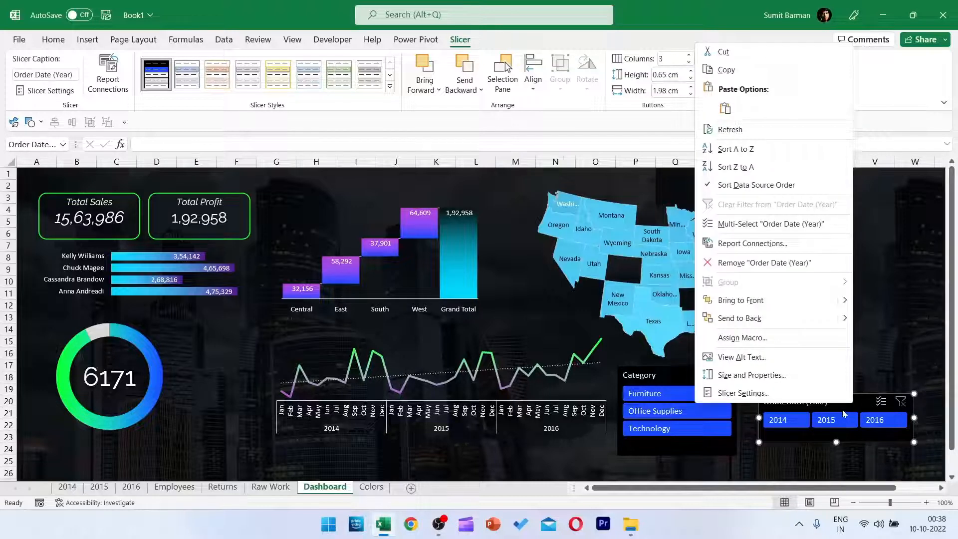
{"action": "left_click", "coordinate": [747, 394]}
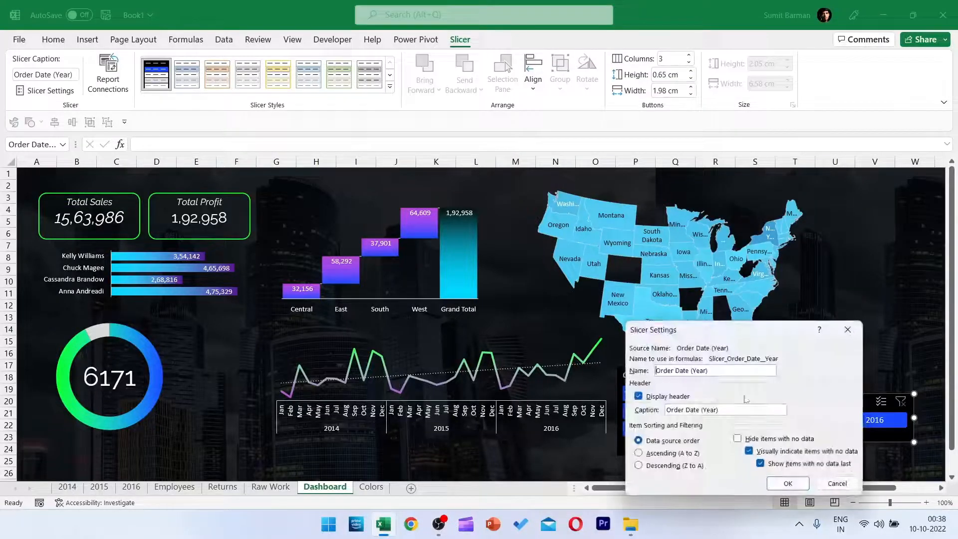
{"action": "left_click", "coordinate": [738, 438]}
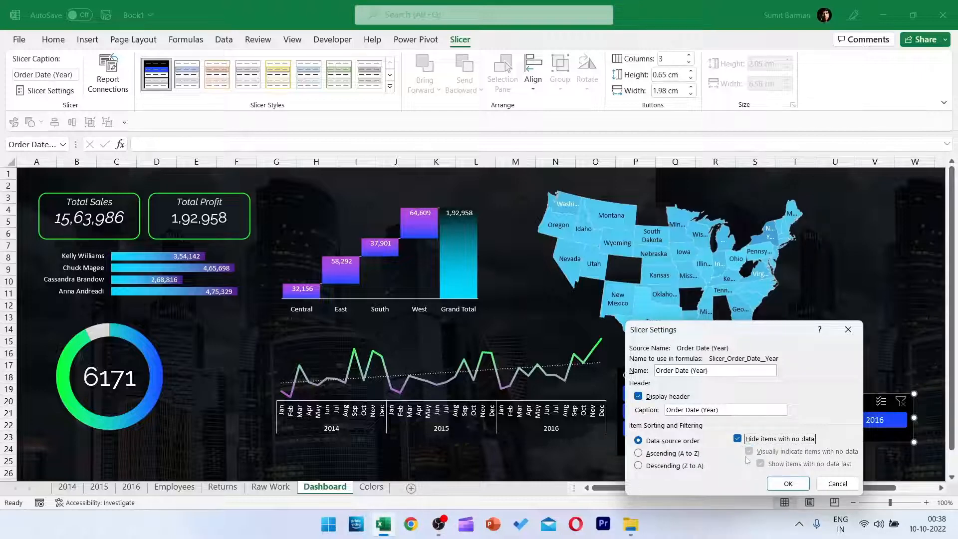
{"action": "left_click", "coordinate": [638, 396]}
{"action": "left_click", "coordinate": [786, 483]}
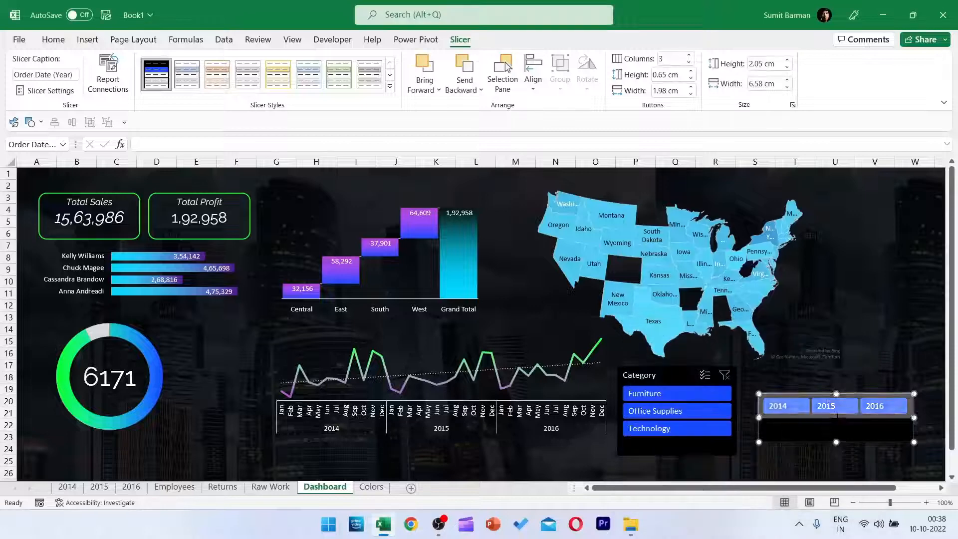
Widen the year slicer and move it below the doughnut chart.
{"action": "left_click_drag", "start_coordinate": [892, 406], "coordinate": [931, 406]}
{"action": "left_click_drag", "start_coordinate": [822, 416], "coordinate": [124, 453]}
{"action": "scroll", "coordinate": [152, 446], "scroll_direction": "up", "scroll_amount": 1}
Set the Category slicer to 3 columns and resize it to about 1.8 cm high and 9.8 cm wide.
{"action": "left_click", "coordinate": [664, 370]}
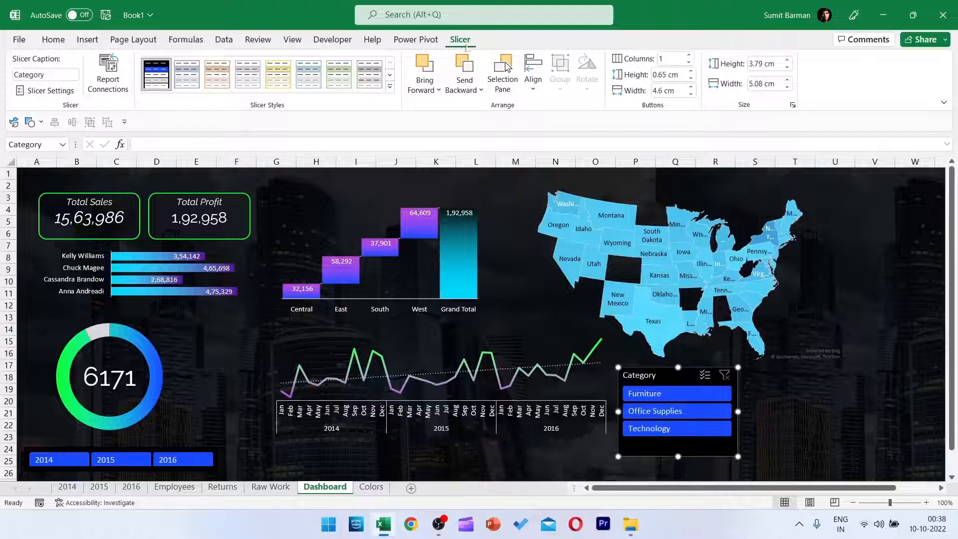
{"action": "left_click", "coordinate": [689, 56]}
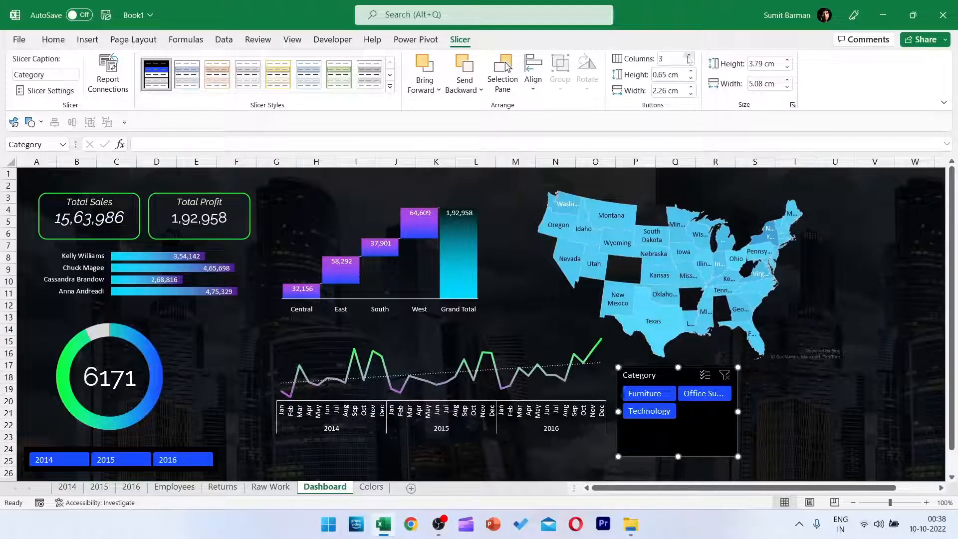
{"action": "left_click_drag", "start_coordinate": [737, 411], "coordinate": [848, 412]}
{"action": "left_click_drag", "start_coordinate": [733, 456], "coordinate": [732, 409]}
Hide the Category slicer's header and items with no data, and place the slicer beside the year slicer.
{"action": "right_click", "coordinate": [689, 379]}
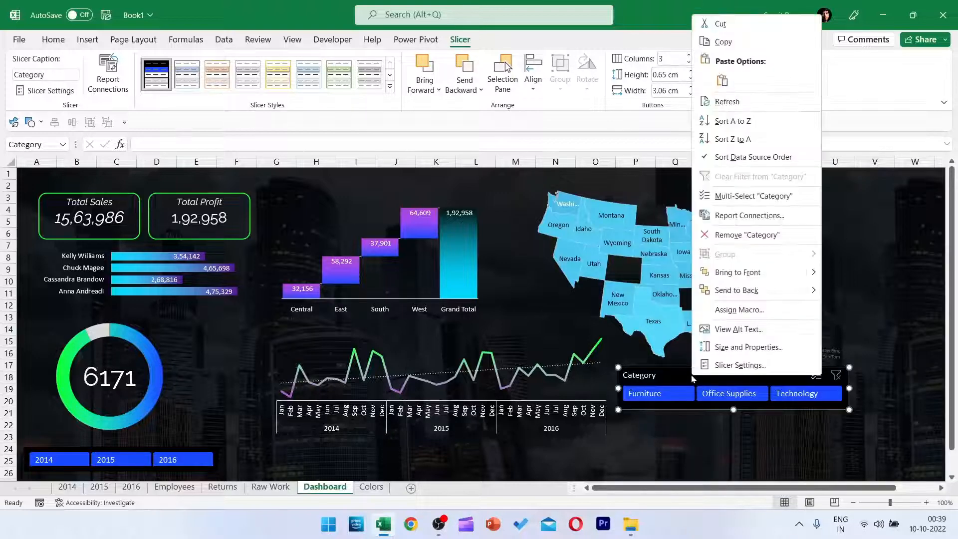
{"action": "left_click", "coordinate": [718, 365]}
{"action": "left_click", "coordinate": [645, 360]}
{"action": "left_click", "coordinate": [744, 402]}
{"action": "left_click", "coordinate": [795, 447]}
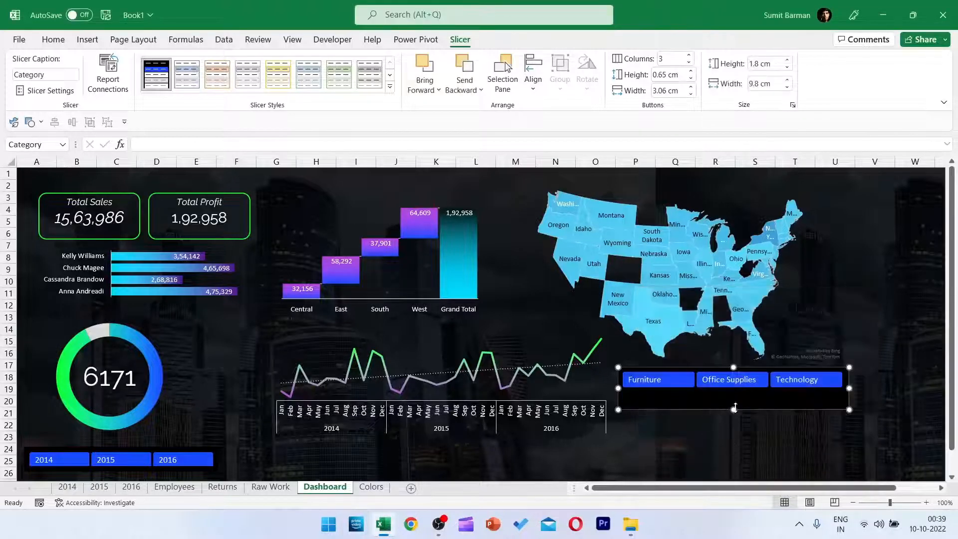
{"action": "left_click_drag", "start_coordinate": [733, 409], "coordinate": [320, 483]}
{"action": "left_click", "coordinate": [183, 459]}
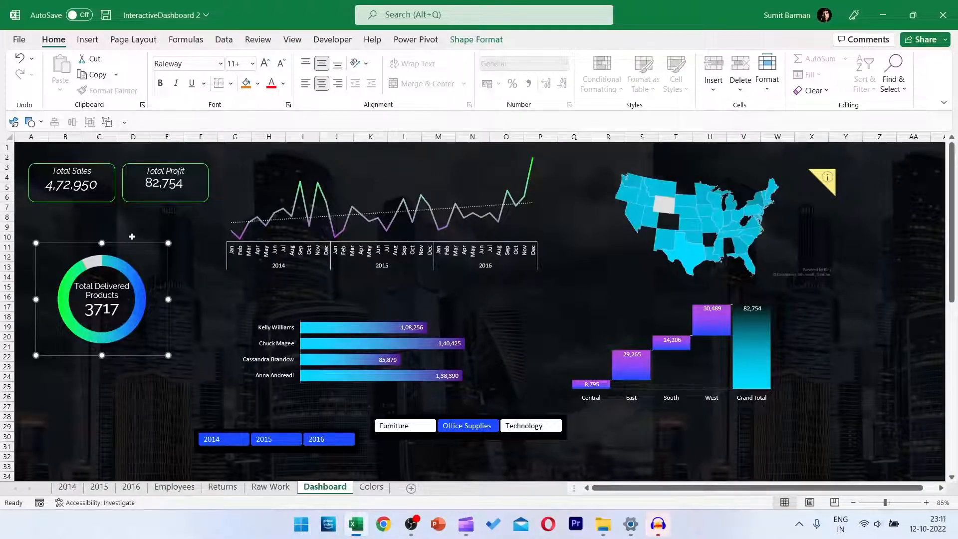
Align the Total Sales and Total Profit cards, the doughnut chart and both slicers on a common horizontal centre.
{"action": "left_click", "coordinate": [135, 200]}
{"action": "left_click", "coordinate": [149, 285], "text": "ctrl"}
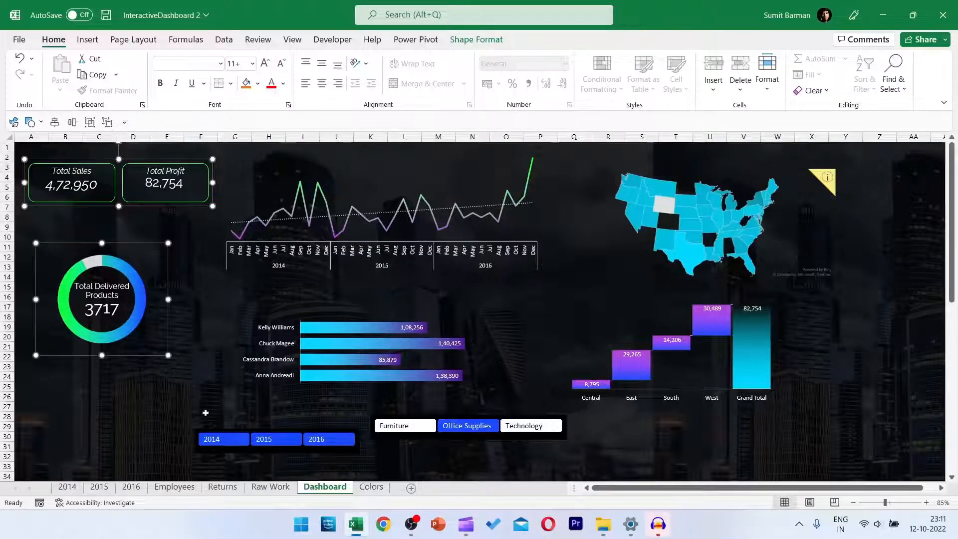
{"action": "left_click", "coordinate": [243, 433], "text": "ctrl"}
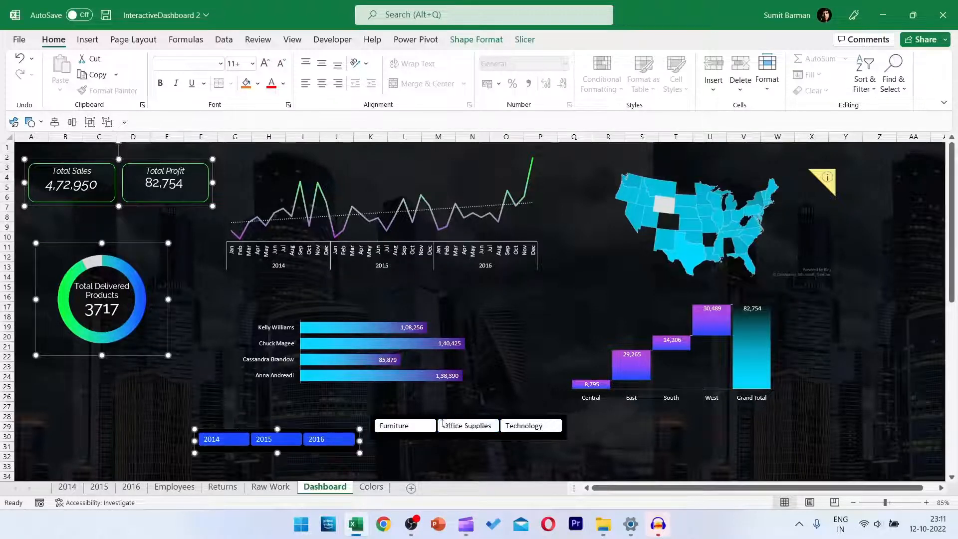
{"action": "left_click", "coordinate": [433, 418], "text": "ctrl"}
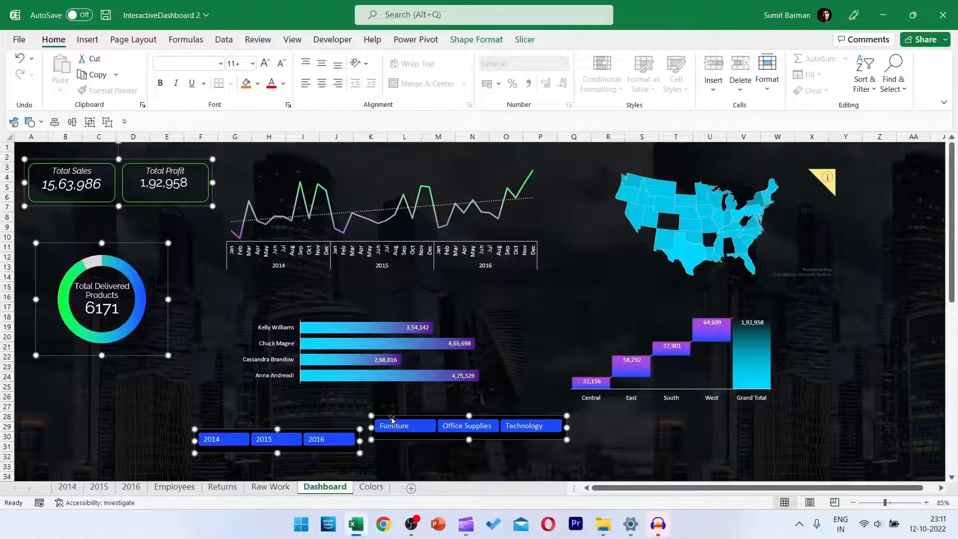
{"action": "left_click", "coordinate": [475, 42]}
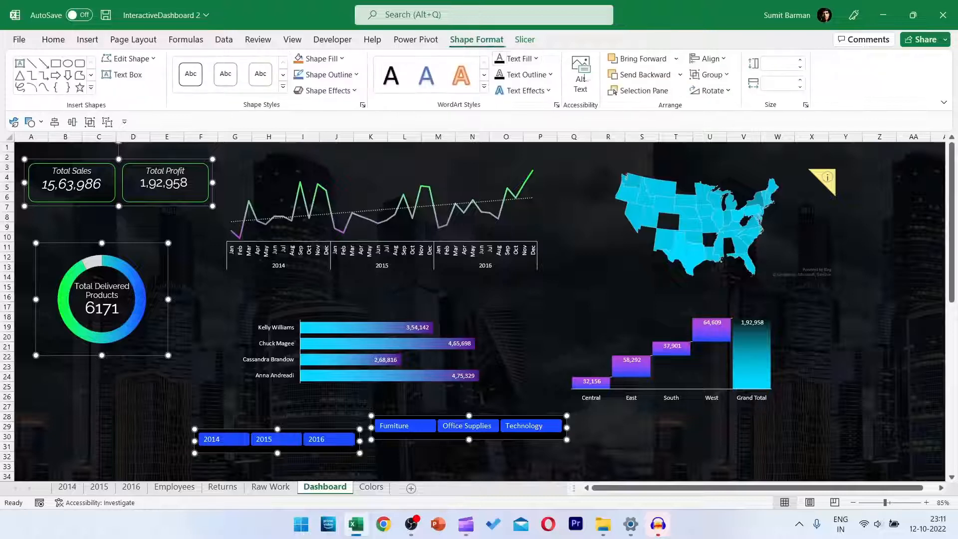
{"action": "left_click", "coordinate": [708, 58]}
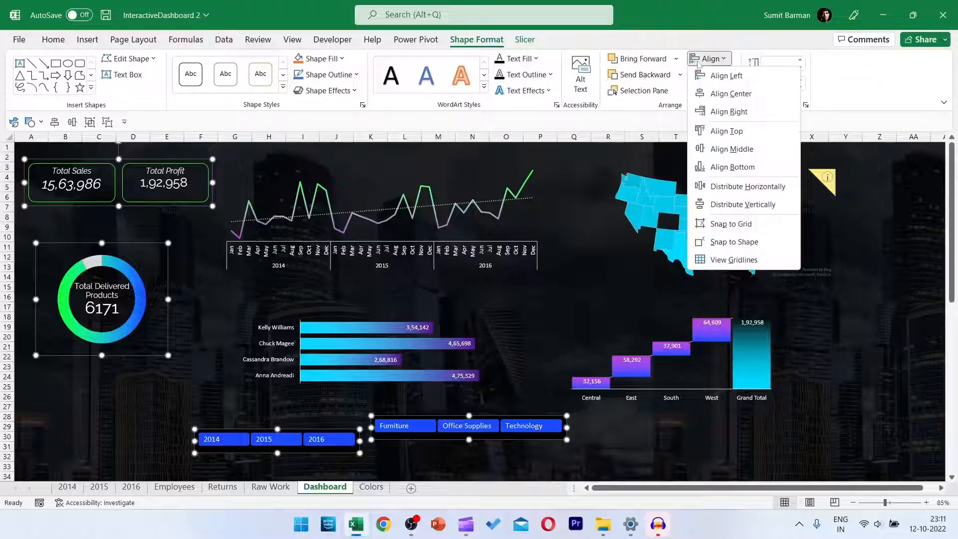
{"action": "left_click", "coordinate": [720, 94]}
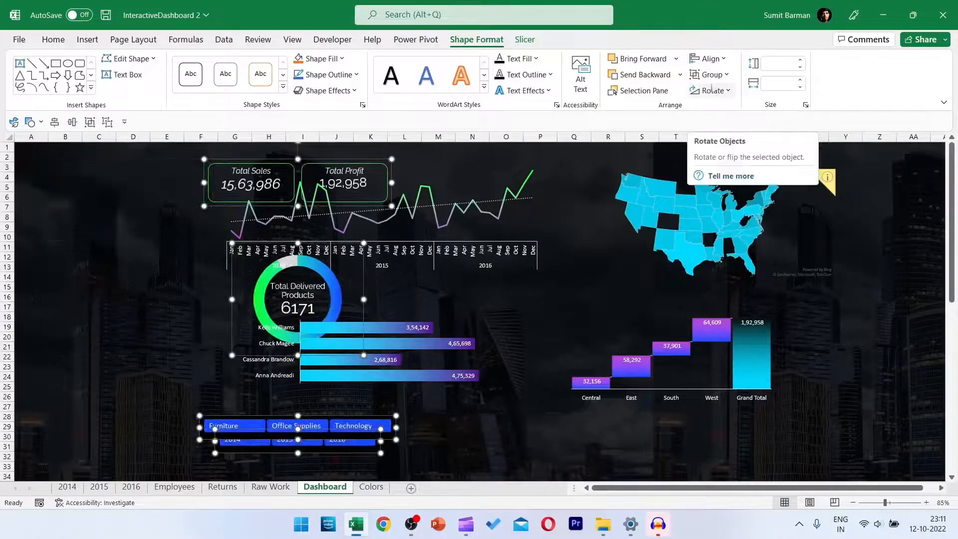
Distribute the cards, doughnut chart and slicers vertically and move them together to the dashboard's left edge.
{"action": "left_click", "coordinate": [720, 61]}
{"action": "left_click", "coordinate": [741, 205]}
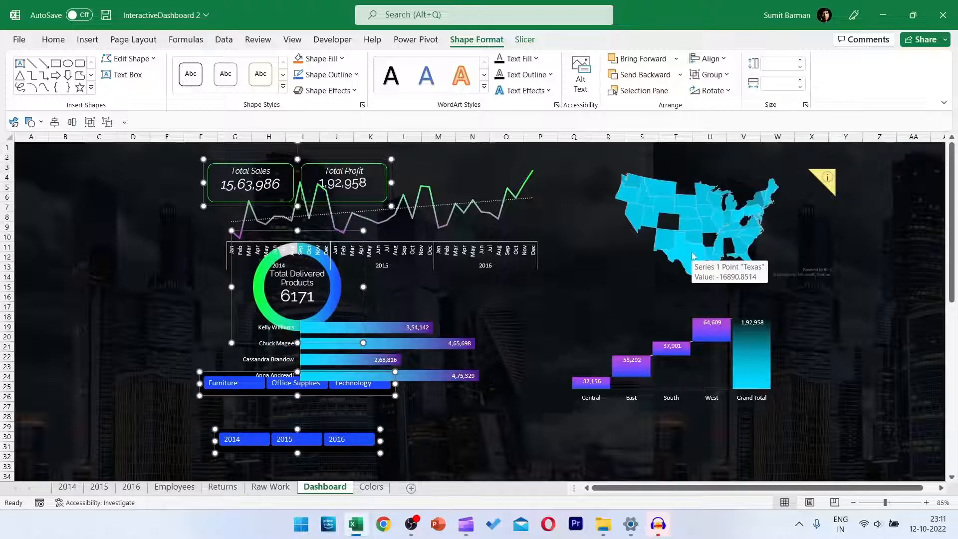
{"action": "key", "text": "Left"}
{"action": "key", "text": "Left"}
{"action": "key", "text": "Left"}
{"action": "key", "text": "Left"}
{"action": "key", "text": "Left"}
{"action": "key", "text": "Left"}
{"action": "key", "text": "Left"}
{"action": "key", "text": "Left"}
{"action": "key", "text": "Left"}
{"action": "key", "text": "Left"}
{"action": "key", "text": "Left"}
{"action": "key", "text": "Left"}
{"action": "key", "text": "Left"}
{"action": "key", "text": "Left"}
{"action": "key", "text": "Left"}
{"action": "key", "text": "Left"}
{"action": "key", "text": "Left"}
{"action": "key", "text": "Left"}
{"action": "key", "text": "Left"}
{"action": "key", "text": "Left"}
{"action": "key", "text": "Left"}
{"action": "key", "text": "Left"}
{"action": "key", "text": "Left"}
{"action": "key", "text": "Left"}
{"action": "key", "text": "Left"}
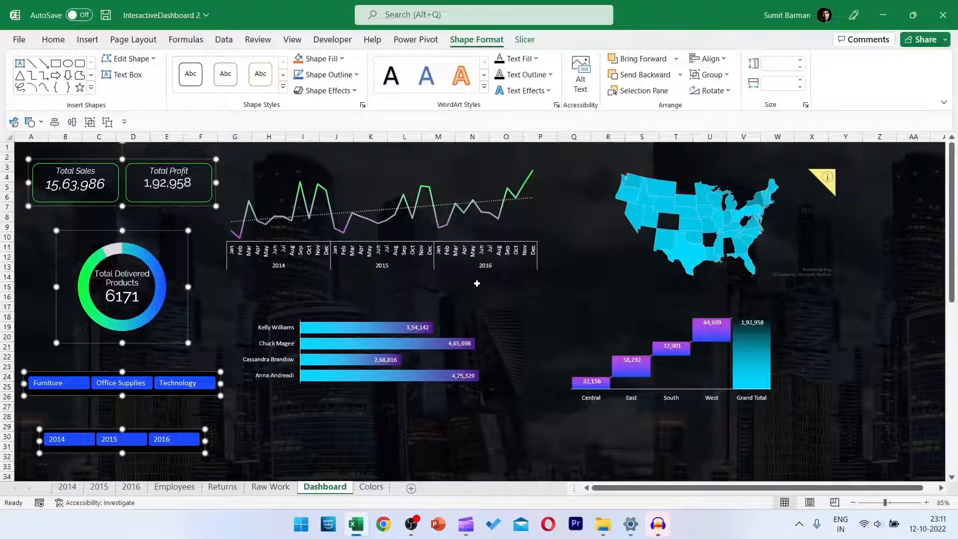
{"action": "left_click", "coordinate": [505, 287]}
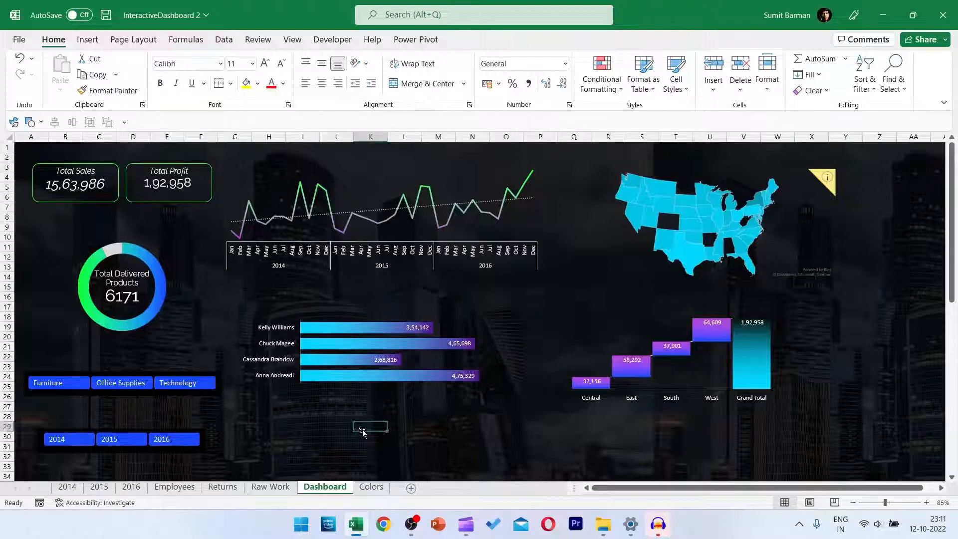
Duplicate the grouped Total Sales and Total Profit cards, place the copy below the employee bar chart, and ungroup it.
{"action": "left_click", "coordinate": [169, 205]}
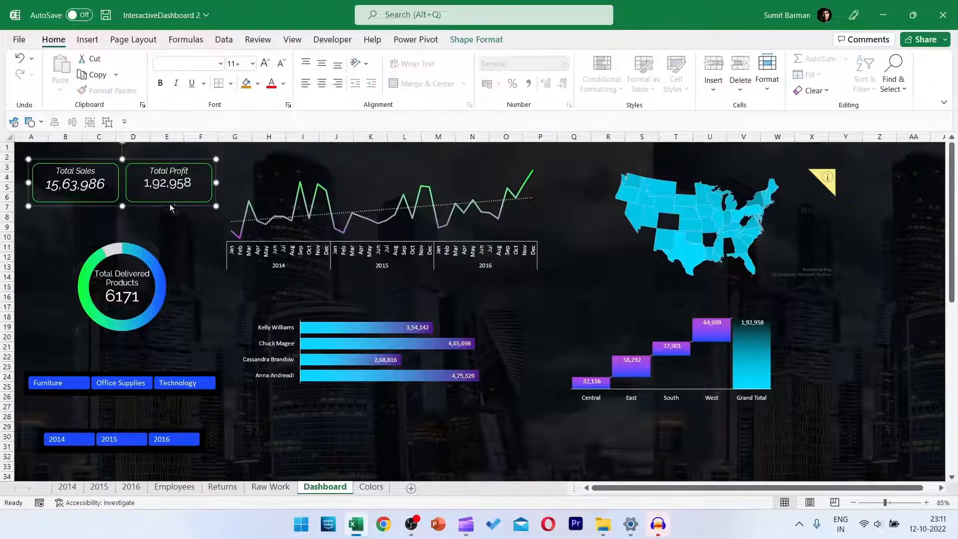
{"action": "key", "text": "ctrl+d"}
{"action": "left_click_drag", "start_coordinate": [177, 217], "coordinate": [445, 442]}
{"action": "left_click", "coordinate": [461, 39]}
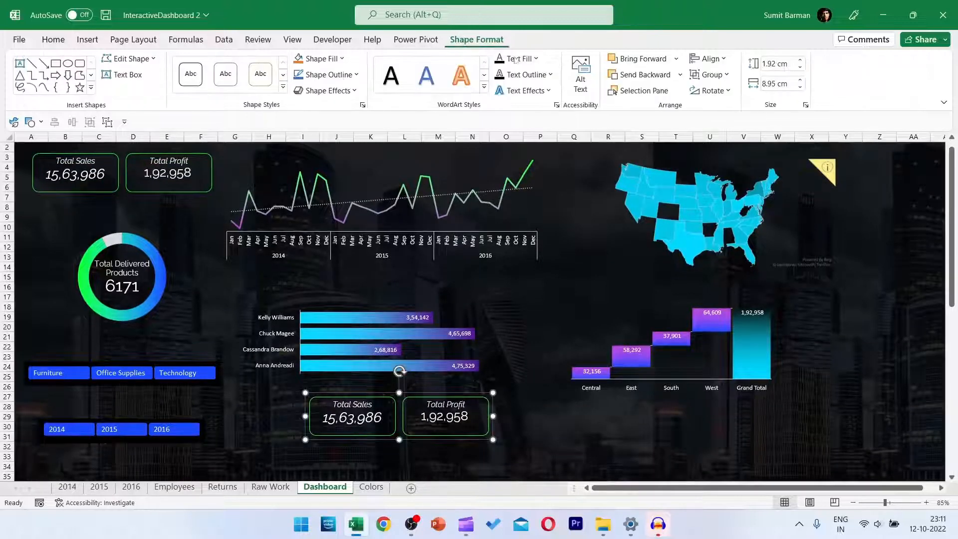
{"action": "left_click", "coordinate": [709, 75]}
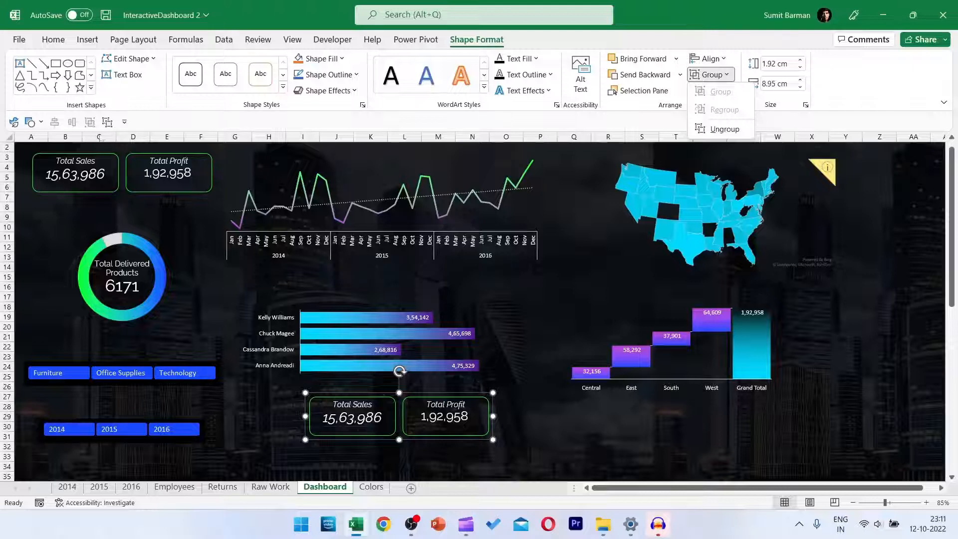
{"action": "left_click", "coordinate": [108, 125]}
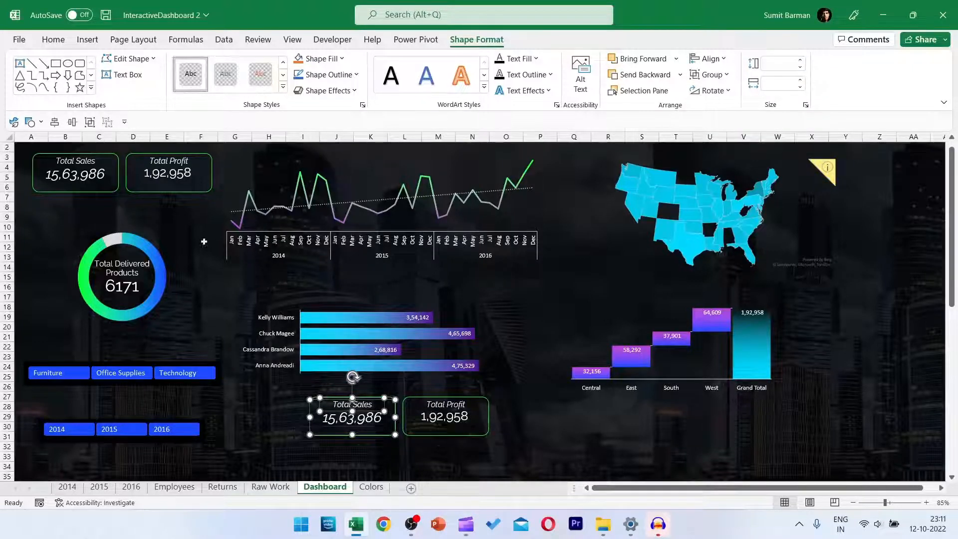
Delete the copy's Total Sales card parts and the profit value, and move the Total Profit label out of its frame.
{"action": "key", "text": "Escape"}
{"action": "left_click", "coordinate": [367, 396]}
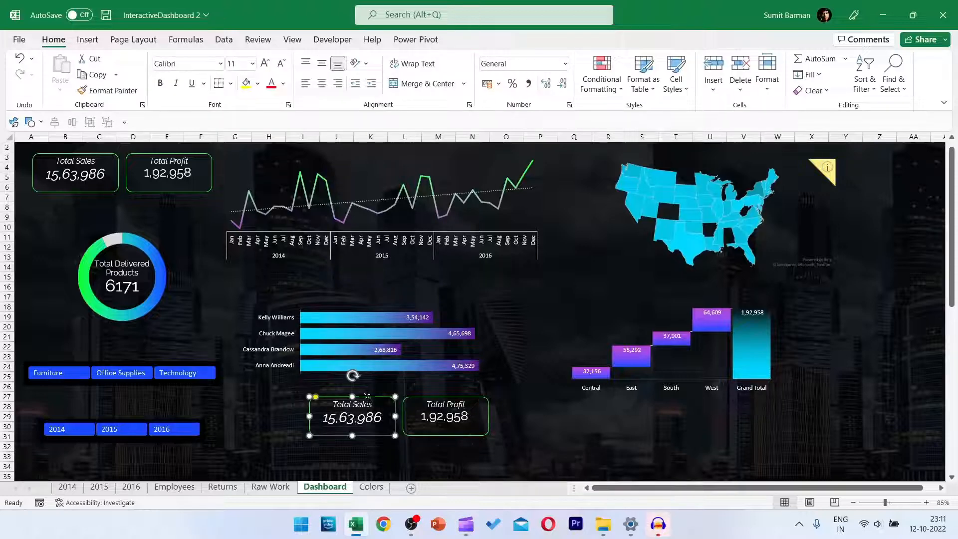
{"action": "key", "text": "Delete"}
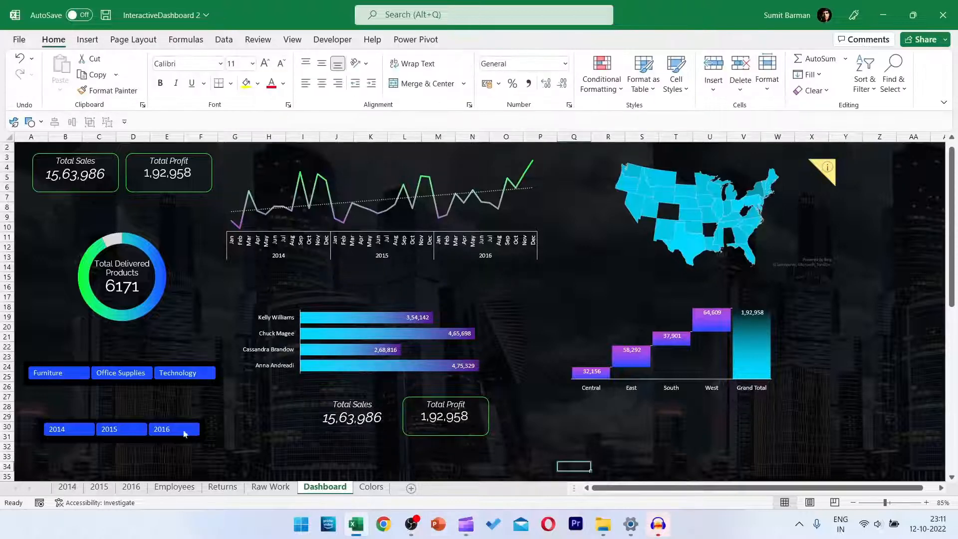
{"action": "left_click", "coordinate": [355, 432]}
{"action": "key", "text": "Delete"}
{"action": "left_click", "coordinate": [351, 406]}
{"action": "key", "text": "Delete"}
{"action": "left_click", "coordinate": [464, 418]}
{"action": "key", "text": "Delete"}
{"action": "left_click", "coordinate": [474, 410]}
{"action": "left_click_drag", "start_coordinate": [474, 409], "coordinate": [542, 423]}
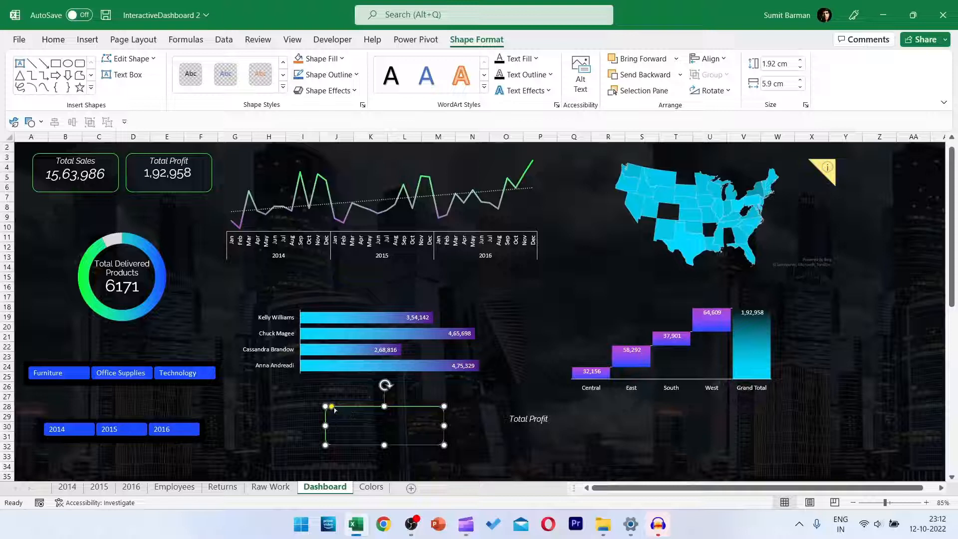
Widen the empty frame to 5.9 cm with rounder corners and give it a gradient fill.
{"action": "left_click", "coordinate": [344, 416]}
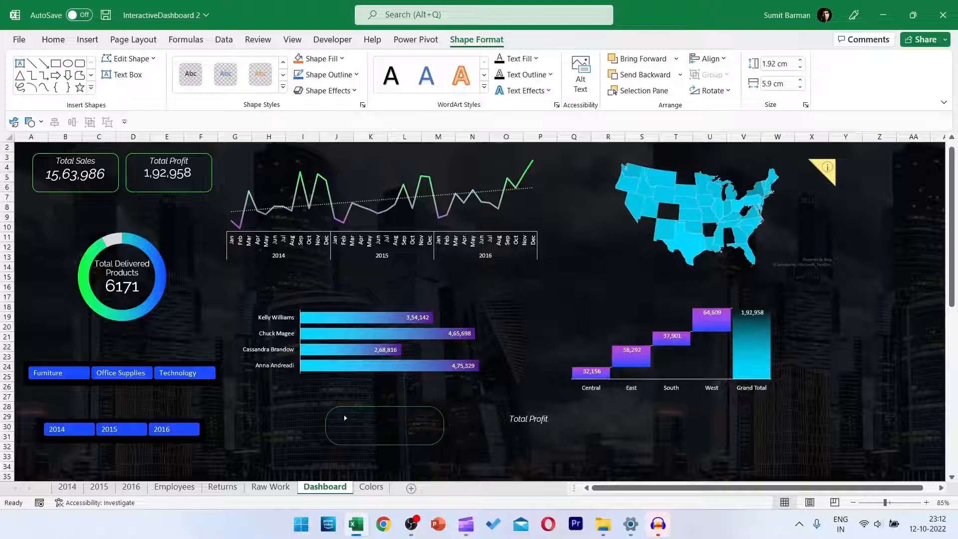
{"action": "left_click", "coordinate": [362, 426]}
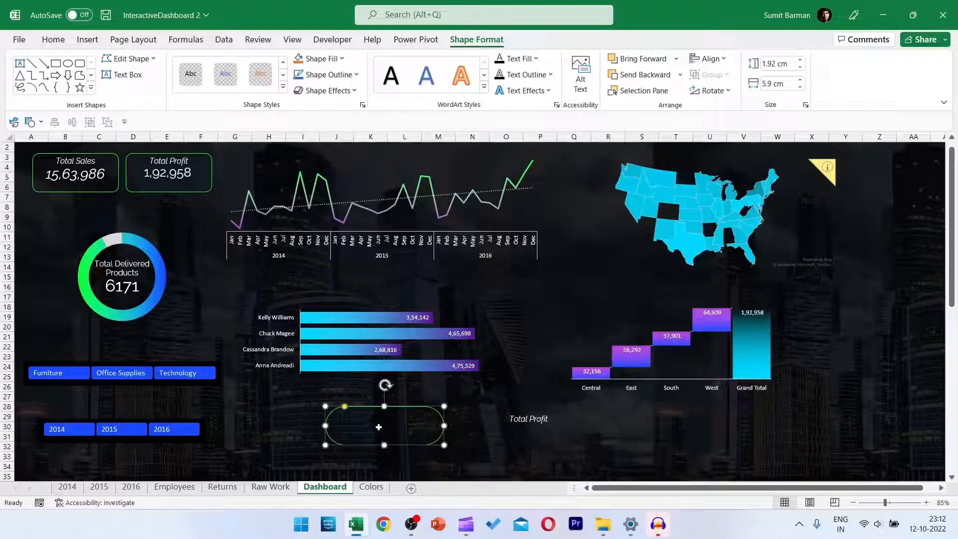
{"action": "key", "text": "ctrl+1"}
{"action": "left_click", "coordinate": [849, 189]}
{"action": "left_click", "coordinate": [798, 189]}
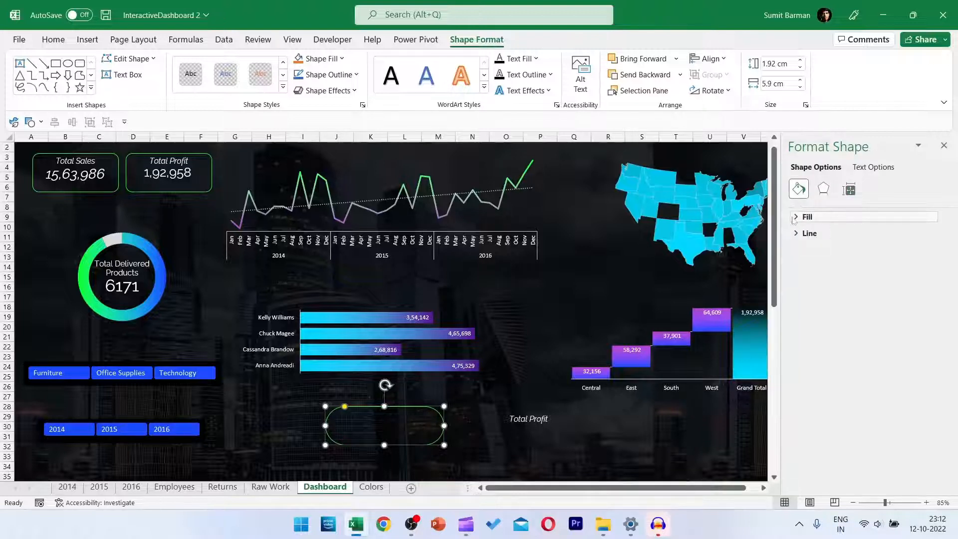
{"action": "left_click", "coordinate": [804, 216]}
{"action": "left_click", "coordinate": [806, 265]}
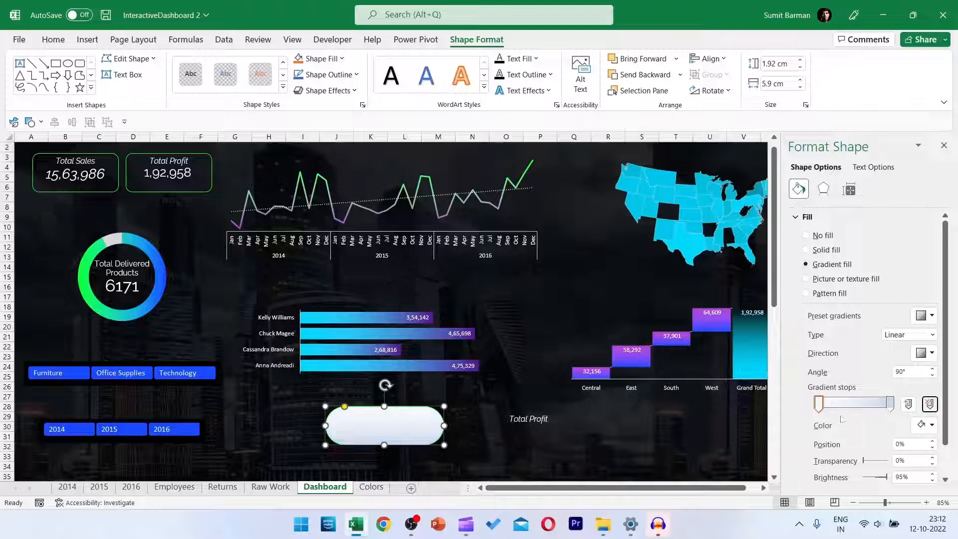
Set the shape's first gradient stop to purple and its last stop to dark blue.
{"action": "left_click", "coordinate": [922, 424]}
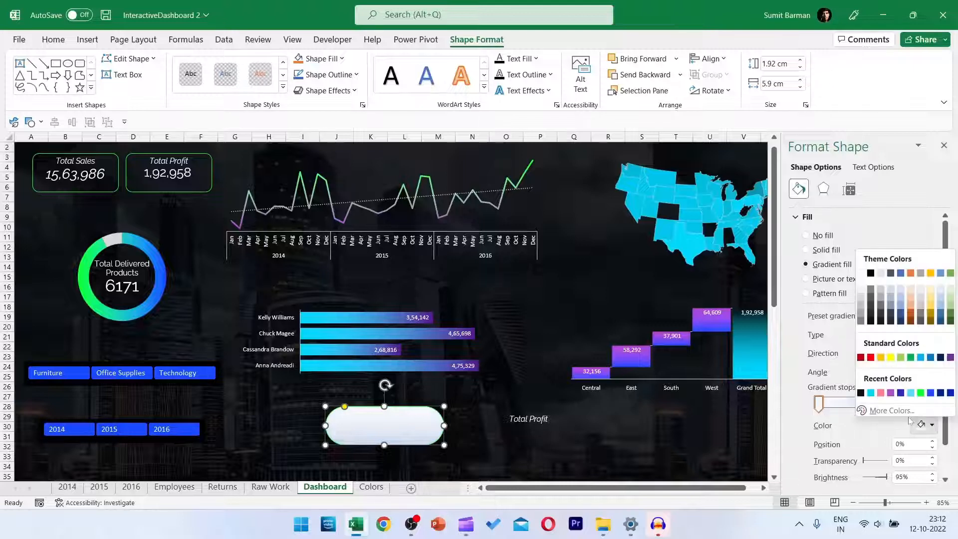
{"action": "left_click", "coordinate": [890, 393]}
{"action": "left_click", "coordinate": [890, 403]}
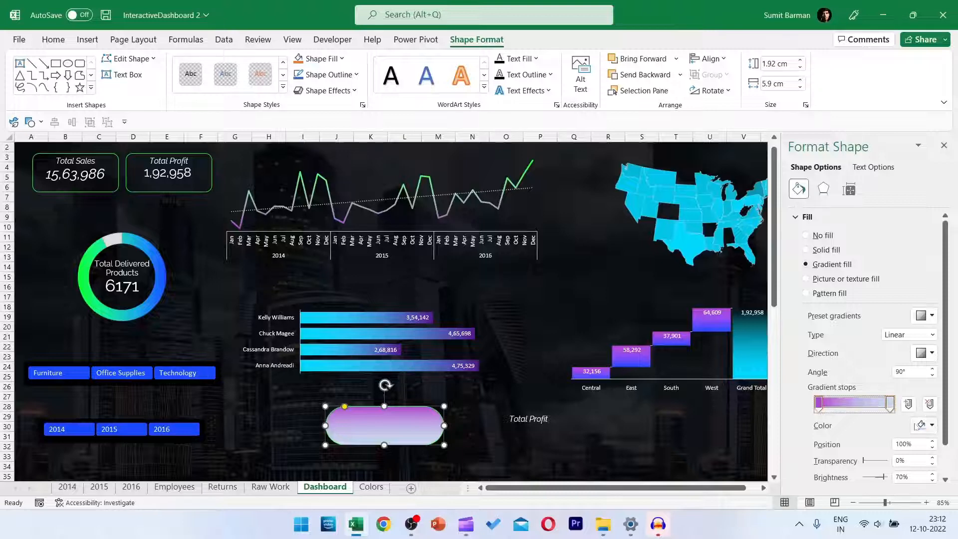
{"action": "left_click", "coordinate": [921, 425]}
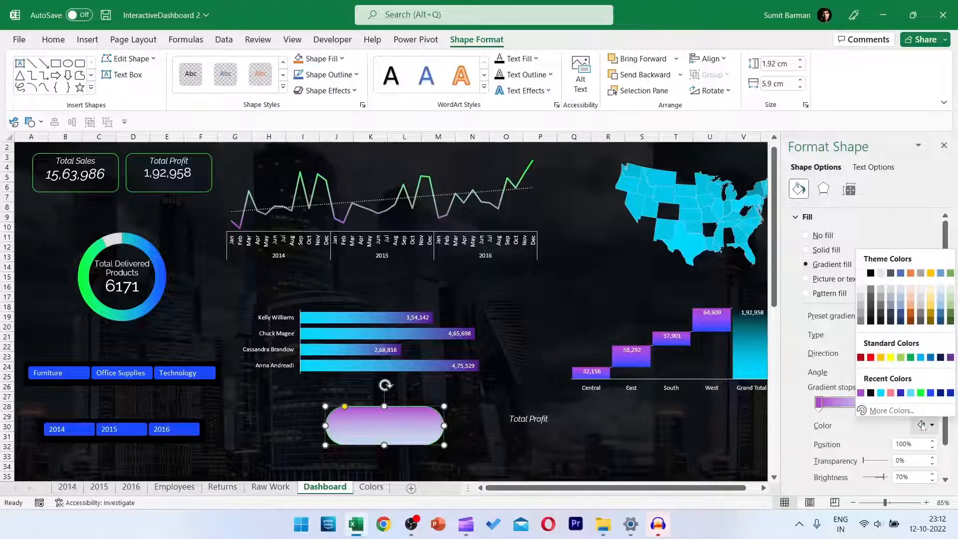
{"action": "left_click", "coordinate": [950, 393]}
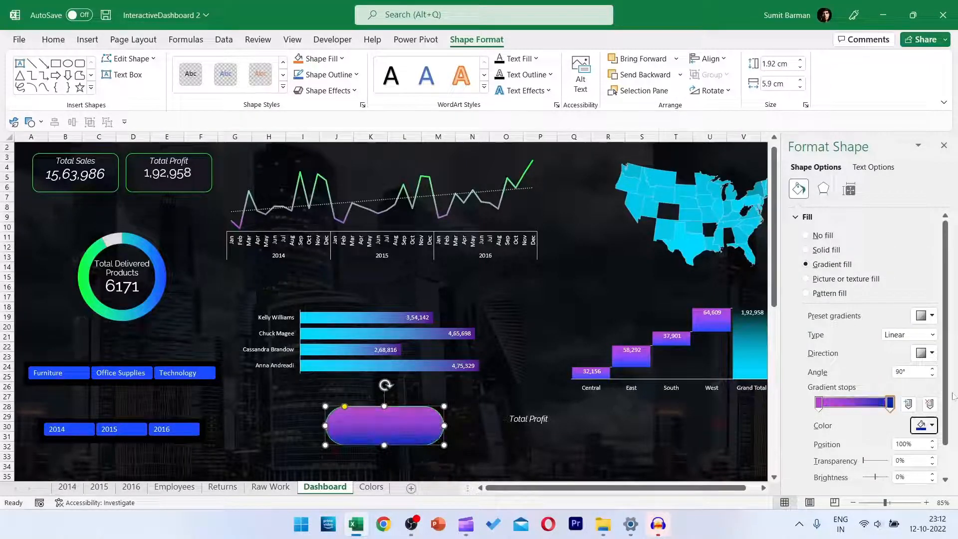
Run the shape's linear gradient from left to right at 0° and remove its outline.
{"action": "left_click", "coordinate": [926, 355]}
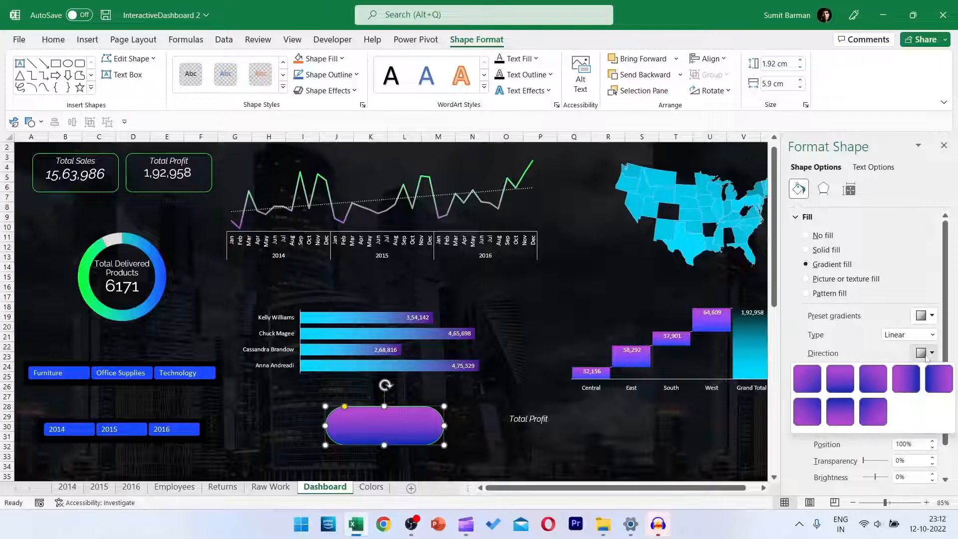
{"action": "left_click", "coordinate": [906, 380]}
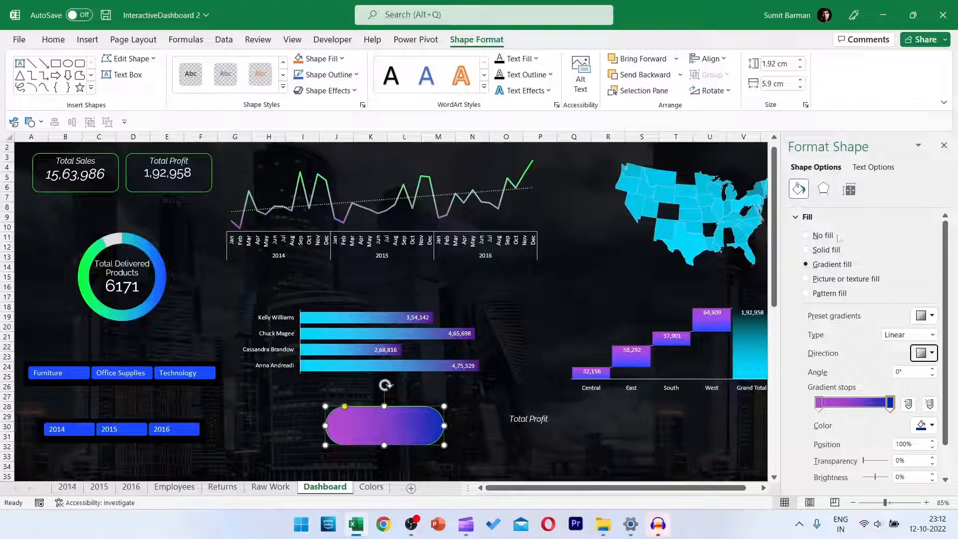
{"action": "left_click", "coordinate": [794, 218]}
{"action": "left_click", "coordinate": [805, 234]}
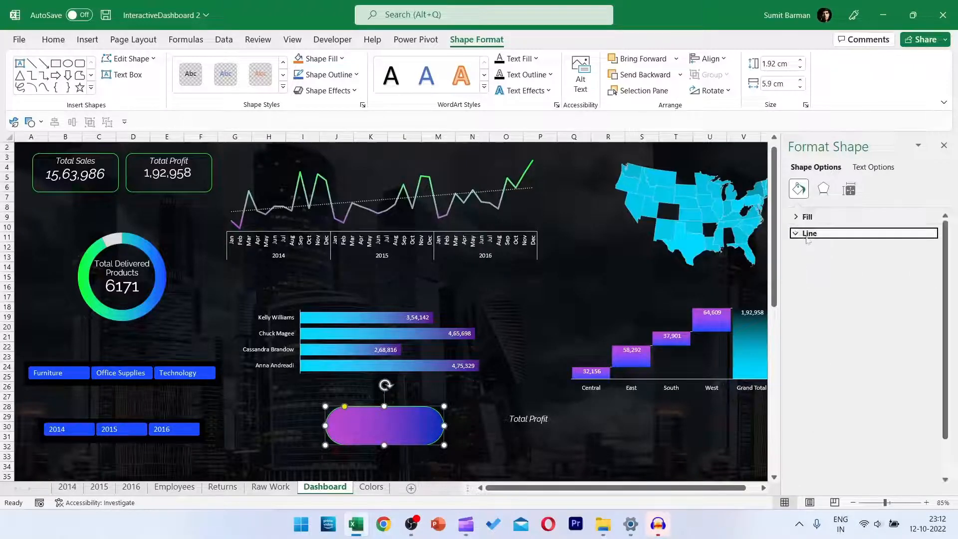
{"action": "left_click", "coordinate": [817, 253]}
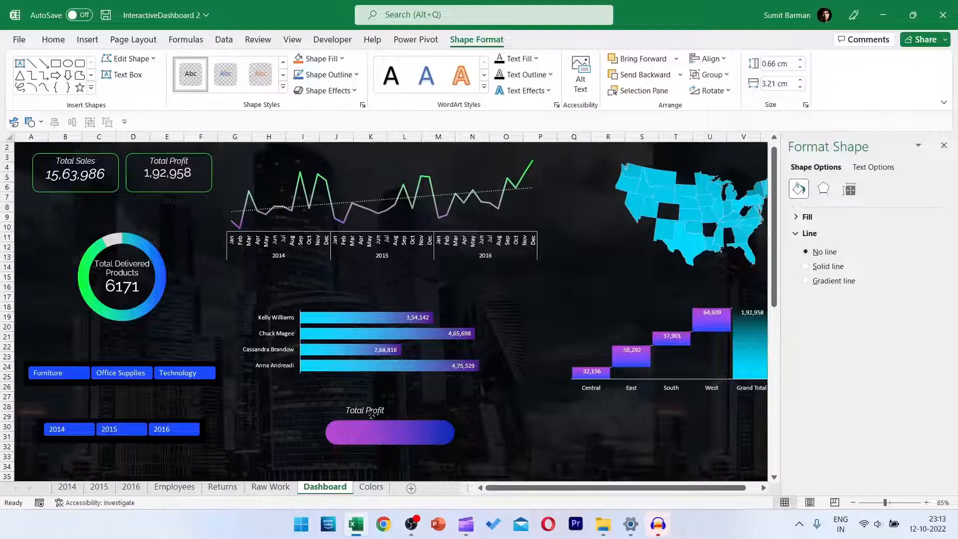
Resize the gradient shape to about 1.23 × 6.45 cm, lay the Total Profit text over it, and group both.
{"action": "left_click", "coordinate": [355, 410]}
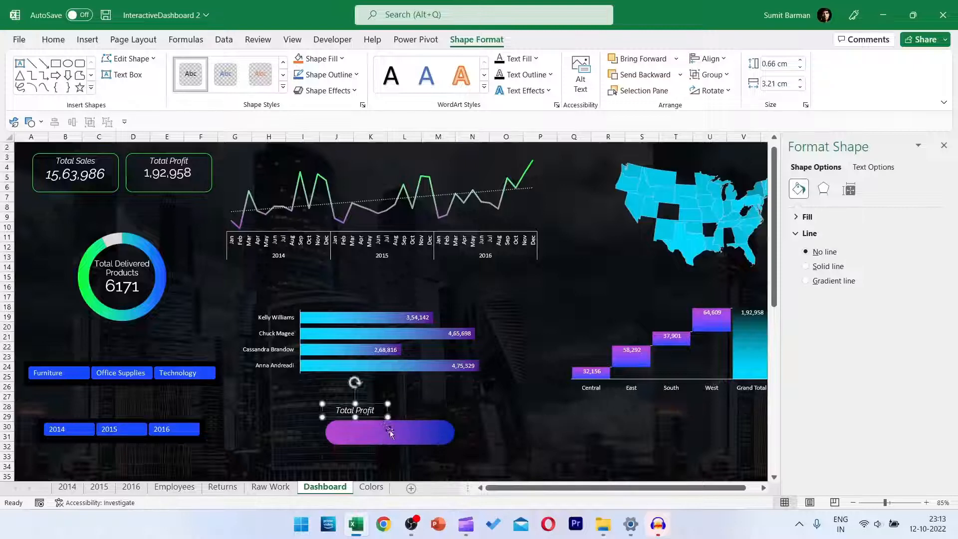
{"action": "mouse_move", "coordinate": [406, 430]}
{"action": "left_mouse_down"}
{"action": "mouse_move", "coordinate": [389, 435]}
{"action": "mouse_move", "coordinate": [408, 432]}
{"action": "left_mouse_up"}
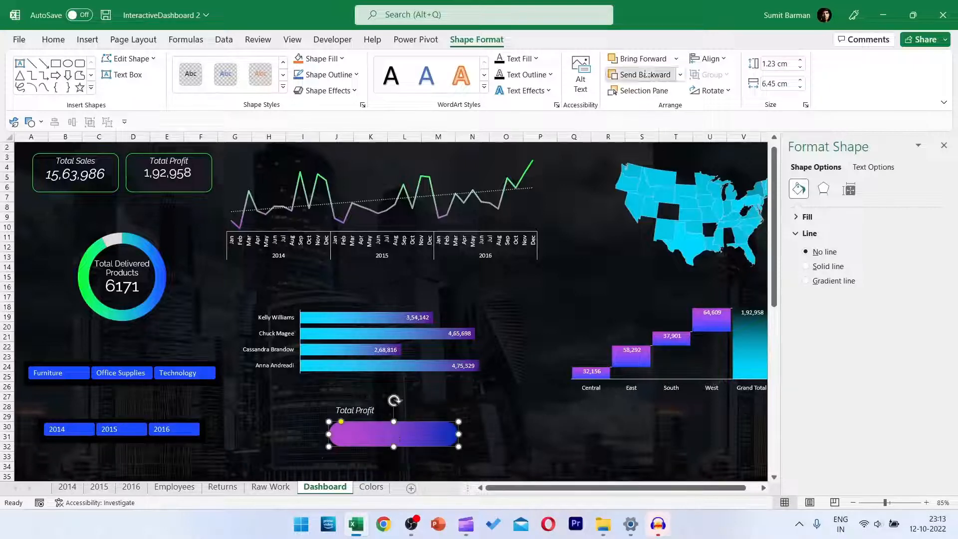
{"action": "mouse_move", "coordinate": [370, 414]}
{"action": "left_mouse_down"}
{"action": "mouse_move", "coordinate": [385, 433]}
{"action": "mouse_move", "coordinate": [376, 427]}
{"action": "left_mouse_up"}
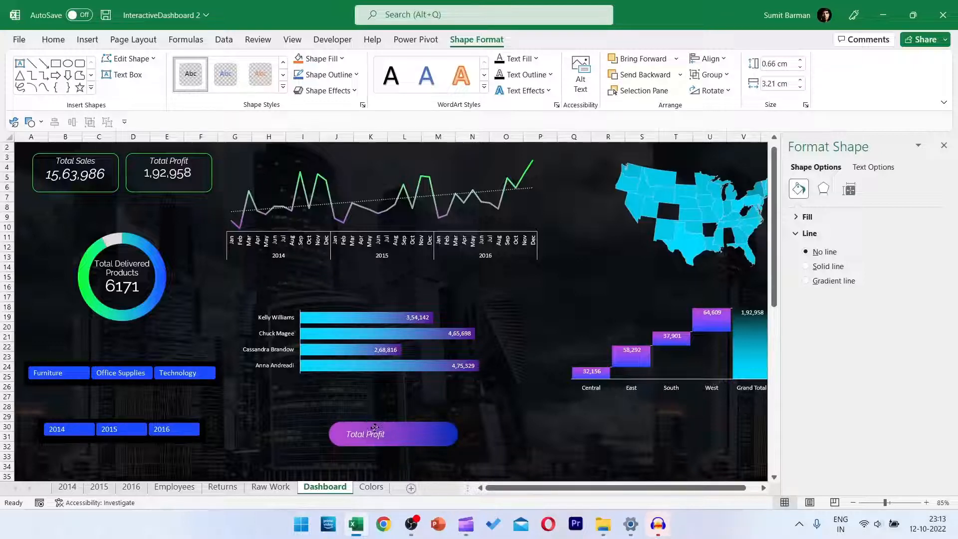
{"action": "left_click_drag", "start_coordinate": [372, 429], "coordinate": [374, 427]}
{"action": "left_click", "coordinate": [453, 441], "text": "shift"}
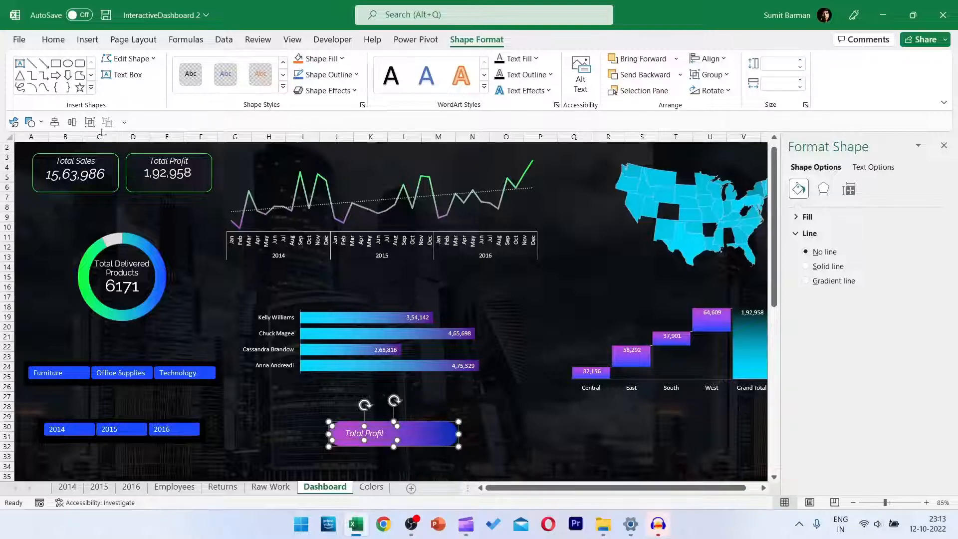
{"action": "left_click", "coordinate": [90, 124]}
Position the gradient label reading Employee Sales above the employee bar chart and group it with the chart.
{"action": "left_click", "coordinate": [360, 428]}
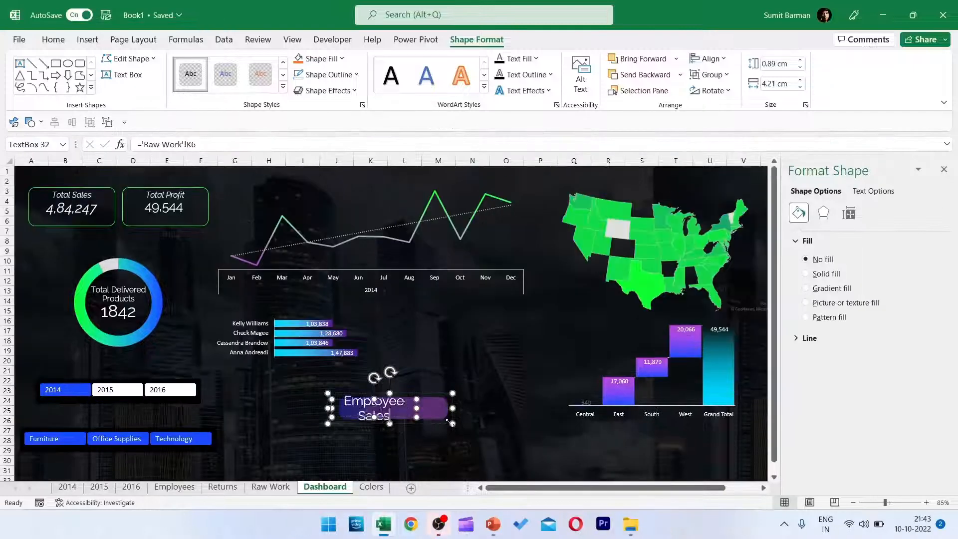
{"action": "left_click", "coordinate": [348, 413]}
{"action": "left_click_drag", "start_coordinate": [347, 413], "coordinate": [227, 311]}
{"action": "left_click_drag", "start_coordinate": [344, 333], "coordinate": [418, 403]}
{"action": "left_click_drag", "start_coordinate": [469, 407], "coordinate": [544, 406]}
{"action": "left_click_drag", "start_coordinate": [415, 380], "coordinate": [415, 366]}
{"action": "left_click_drag", "start_coordinate": [295, 323], "coordinate": [352, 372]}
{"action": "left_click", "coordinate": [380, 406], "text": "ctrl"}
{"action": "key", "text": "alt+5"}
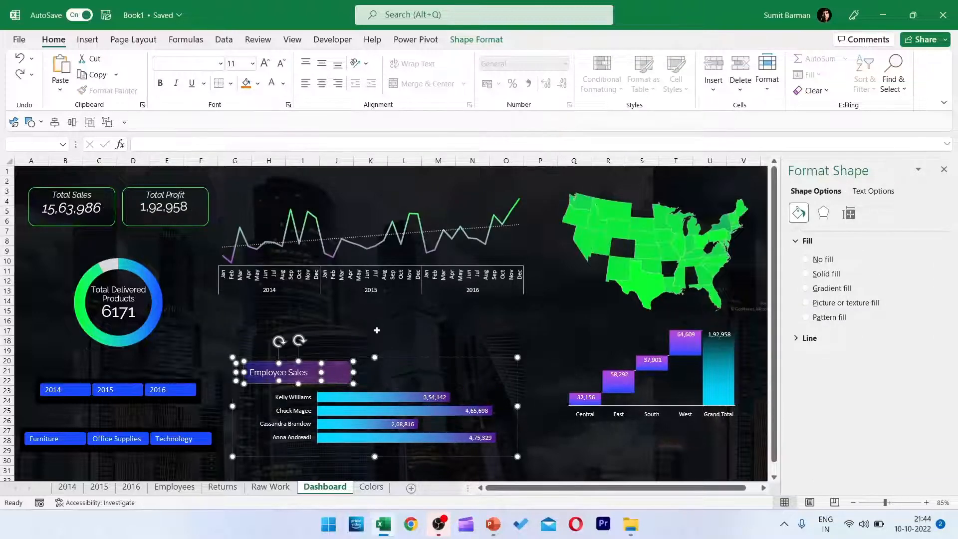
Place a second gradient label above Employee Sales, set its text to Regionwise Sales, and close the shape formatting options.
{"action": "left_click_drag", "start_coordinate": [340, 362], "coordinate": [467, 325]}
{"action": "type", "text": "Regionwise Sale"}
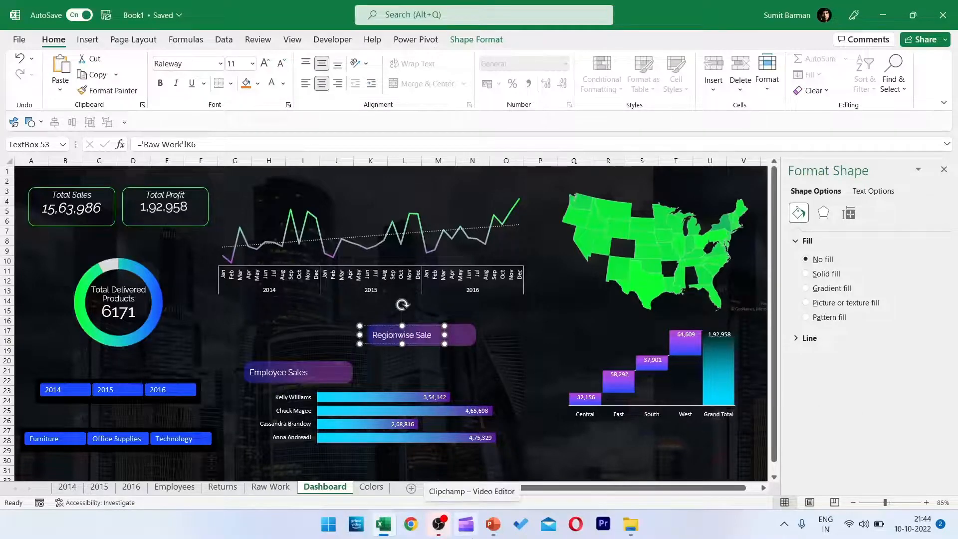
{"action": "type", "text": "s"}
{"action": "left_click", "coordinate": [943, 170]}
Reposition and resize the regional waterfall chart below the map, leaving room above it for a title.
{"action": "left_click_drag", "start_coordinate": [603, 347], "coordinate": [702, 383]}
{"action": "left_click_drag", "start_coordinate": [838, 399], "coordinate": [888, 399]}
{"action": "left_click_drag", "start_coordinate": [775, 458], "coordinate": [775, 470]}
{"action": "scroll", "coordinate": [835, 347], "scroll_direction": "up", "scroll_amount": 1}
{"action": "left_click_drag", "start_coordinate": [706, 488], "coordinate": [669, 487]}
{"action": "left_click_drag", "start_coordinate": [811, 347], "coordinate": [707, 354]}
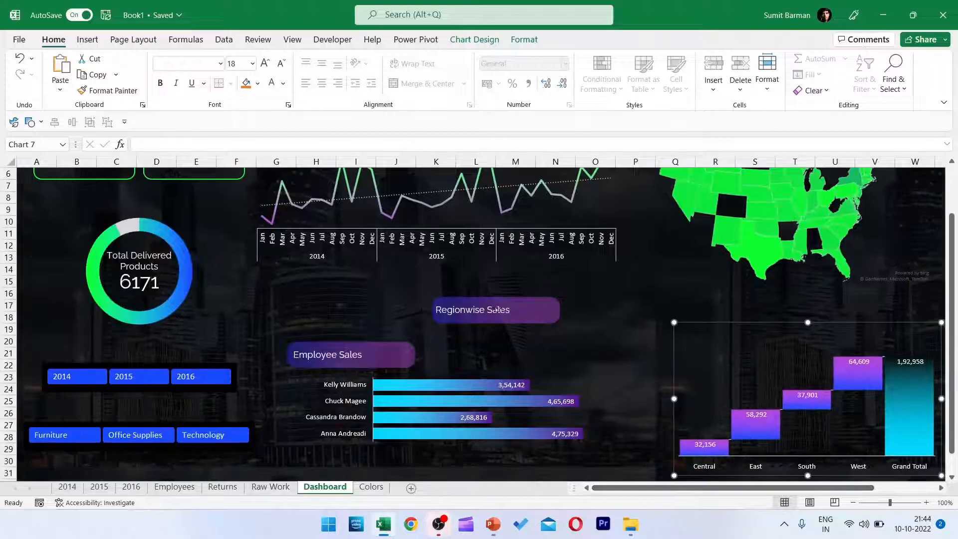
Group the Regionwise Sales text with its background shape and place a duplicate up beside the map.
{"action": "left_click", "coordinate": [474, 311]}
{"action": "left_click", "coordinate": [538, 313]}
{"action": "left_click", "coordinate": [472, 314], "text": "ctrl"}
{"action": "left_click", "coordinate": [90, 122]}
{"action": "key", "text": "ctrl+d"}
{"action": "left_click_drag", "start_coordinate": [547, 306], "coordinate": [680, 273]}
Move the original Regionwise Sales label above the waterfall chart, left-align and group the two, and shift the group slightly right.
{"action": "left_click", "coordinate": [513, 298]}
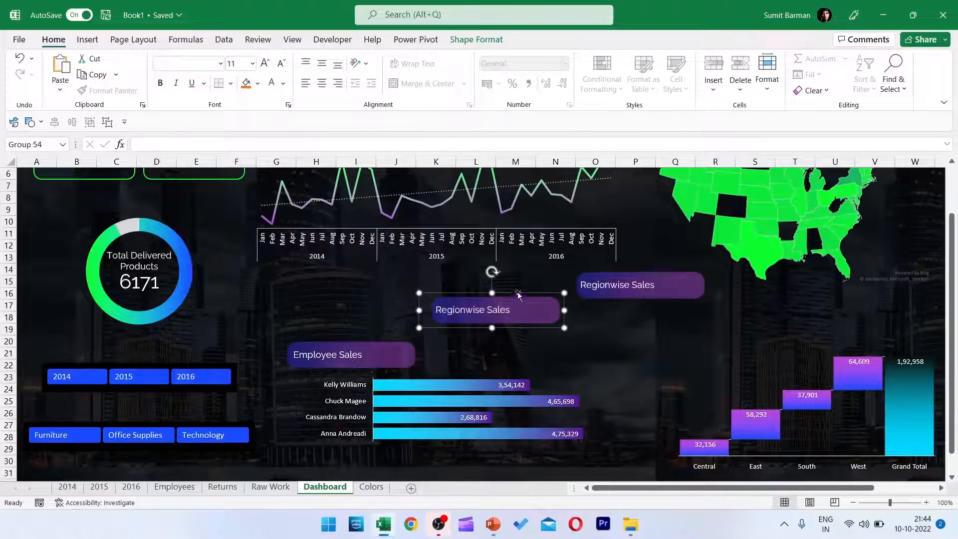
{"action": "left_click_drag", "start_coordinate": [512, 298], "coordinate": [740, 316]}
{"action": "left_click", "coordinate": [733, 416], "text": "ctrl"}
{"action": "left_click", "coordinate": [476, 40]}
{"action": "left_click", "coordinate": [708, 59]}
{"action": "left_click", "coordinate": [723, 75]}
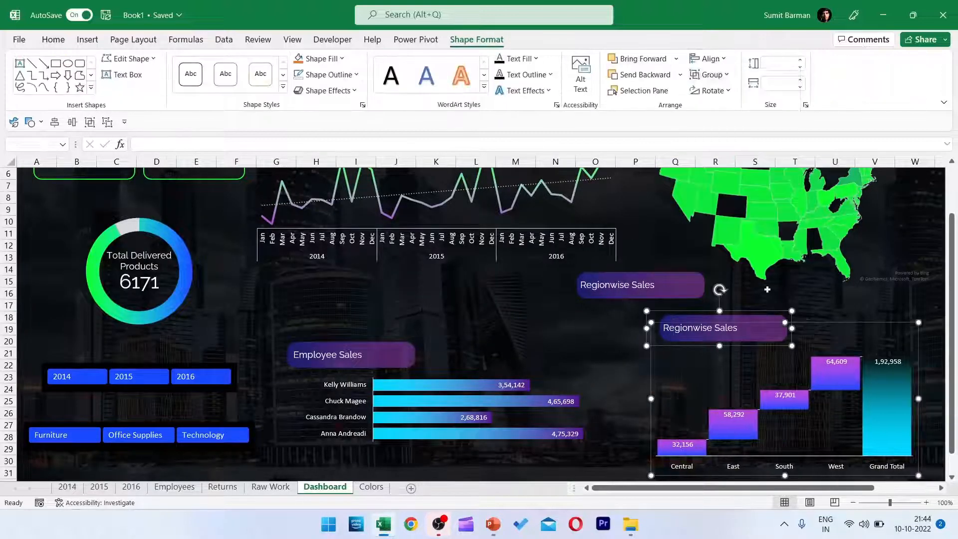
{"action": "left_click", "coordinate": [90, 122]}
{"action": "left_click_drag", "start_coordinate": [718, 363], "coordinate": [740, 361]}
Duplicate the spare Regionwise Sales label and change the text of the upper one to Profit (Map View).
{"action": "left_click", "coordinate": [644, 300]}
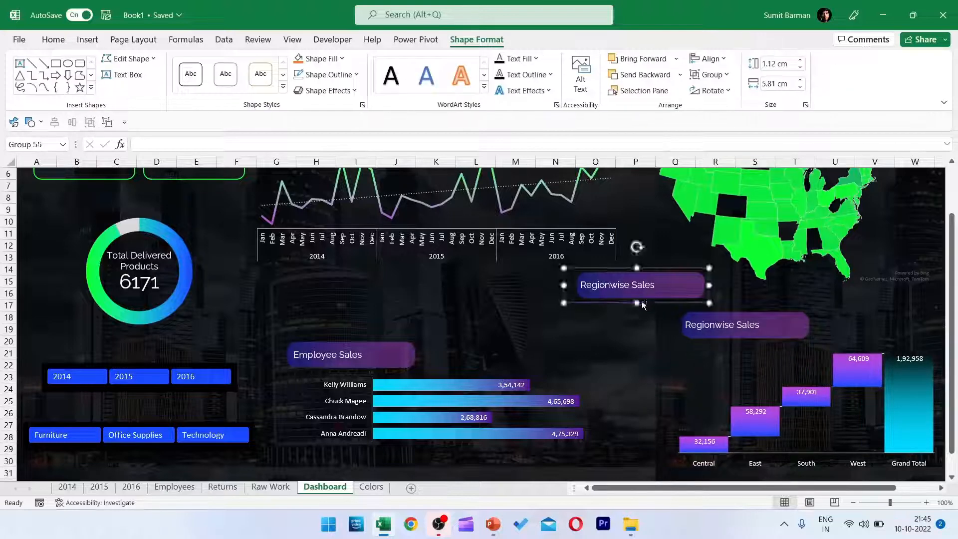
{"action": "key", "text": "ctrl+d"}
{"action": "left_click_drag", "start_coordinate": [644, 303], "coordinate": [619, 359]}
{"action": "left_click", "coordinate": [605, 286]}
{"action": "left_click", "coordinate": [605, 286]}
{"action": "type", "text": "Profit (Map View)"}
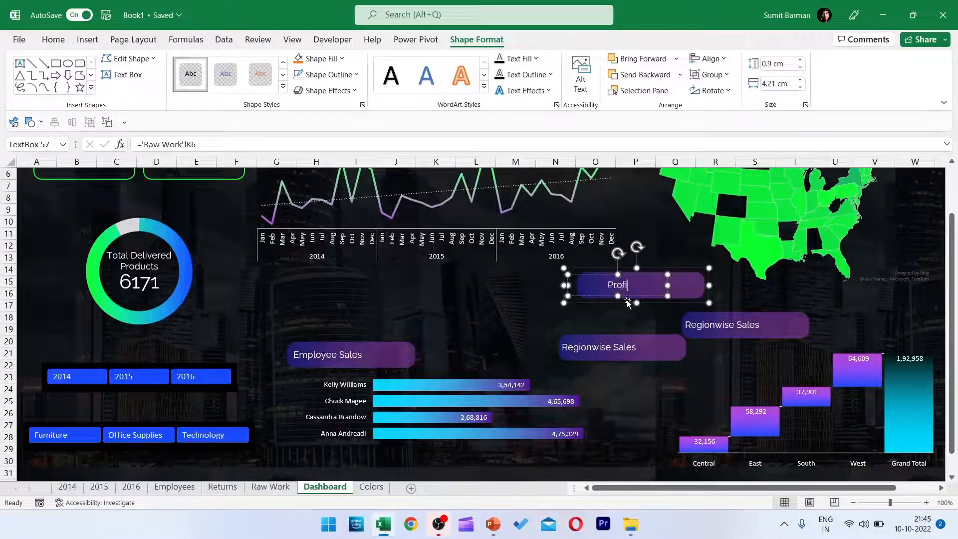
{"action": "key", "text": "Escape"}
Move the Profit (Map View) label above the map and the spare Regionwise Sales label above the monthly line chart.
{"action": "scroll", "coordinate": [745, 302], "scroll_direction": "down", "scroll_amount": 3}
{"action": "left_click_drag", "start_coordinate": [488, 259], "coordinate": [527, 269]}
{"action": "left_click_drag", "start_coordinate": [378, 269], "coordinate": [430, 188]}
{"action": "scroll", "coordinate": [368, 314], "scroll_direction": "up", "scroll_amount": 2}
{"action": "left_click_drag", "start_coordinate": [534, 368], "coordinate": [285, 192]}
{"action": "scroll", "coordinate": [718, 322], "scroll_direction": "up", "scroll_amount": 1}
Left-align and group the Profit (Map View) label with the map, and nudge the group slightly down and right.
{"action": "left_click", "coordinate": [737, 198]}
{"action": "left_click", "coordinate": [773, 248], "text": "ctrl"}
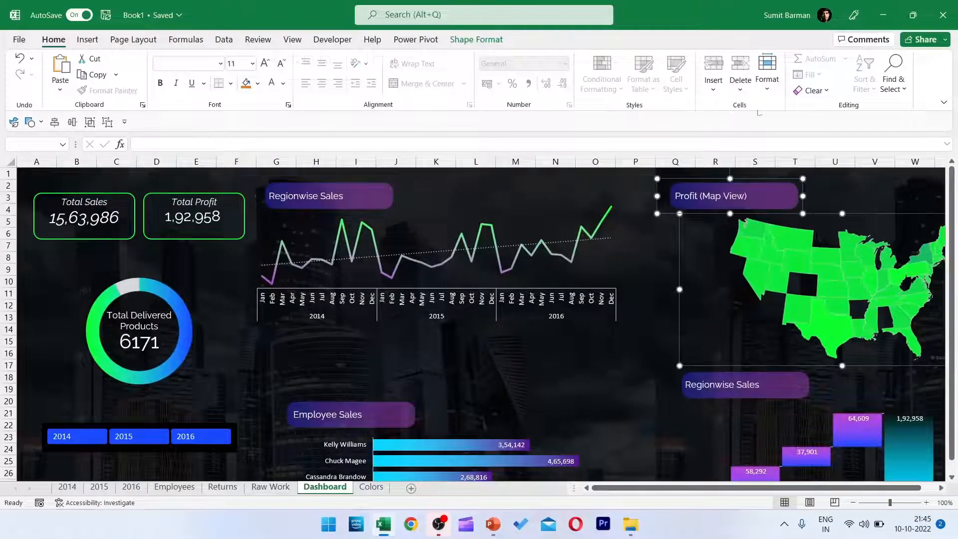
{"action": "left_click", "coordinate": [476, 40]}
{"action": "left_click", "coordinate": [708, 59]}
{"action": "left_click", "coordinate": [723, 75]}
{"action": "left_click", "coordinate": [710, 75]}
{"action": "left_click", "coordinate": [714, 91]}
{"action": "left_click_drag", "start_coordinate": [806, 180], "coordinate": [823, 187]}
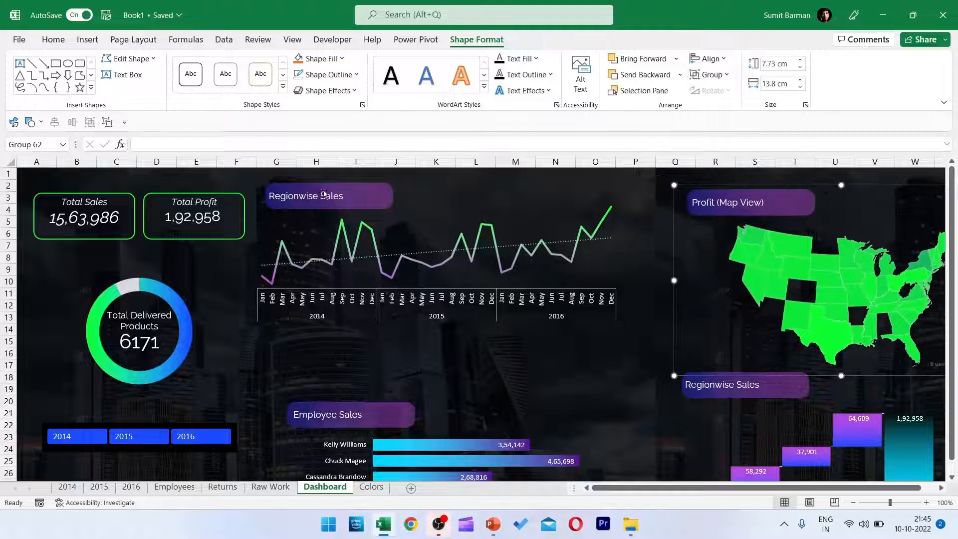
Left-align and group the Regionwise Sales label with the monthly line chart, and shift the group slightly down.
{"action": "left_click", "coordinate": [331, 189]}
{"action": "left_click", "coordinate": [383, 277], "text": "ctrl"}
{"action": "left_click", "coordinate": [707, 59]}
{"action": "left_click", "coordinate": [720, 75]}
{"action": "left_click", "coordinate": [710, 75]}
{"action": "left_click", "coordinate": [713, 92]}
{"action": "left_click_drag", "start_coordinate": [535, 335], "coordinate": [546, 358]}
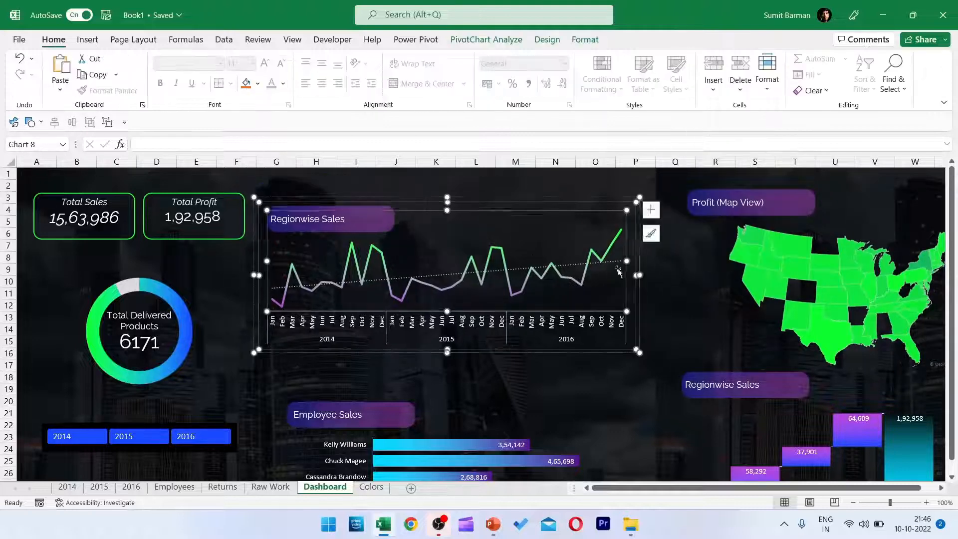
{"action": "left_click", "coordinate": [475, 413]}
{"action": "scroll", "coordinate": [552, 427], "scroll_direction": "down", "scroll_amount": 1}
{"action": "scroll", "coordinate": [551, 427], "scroll_direction": "up", "scroll_amount": 1}
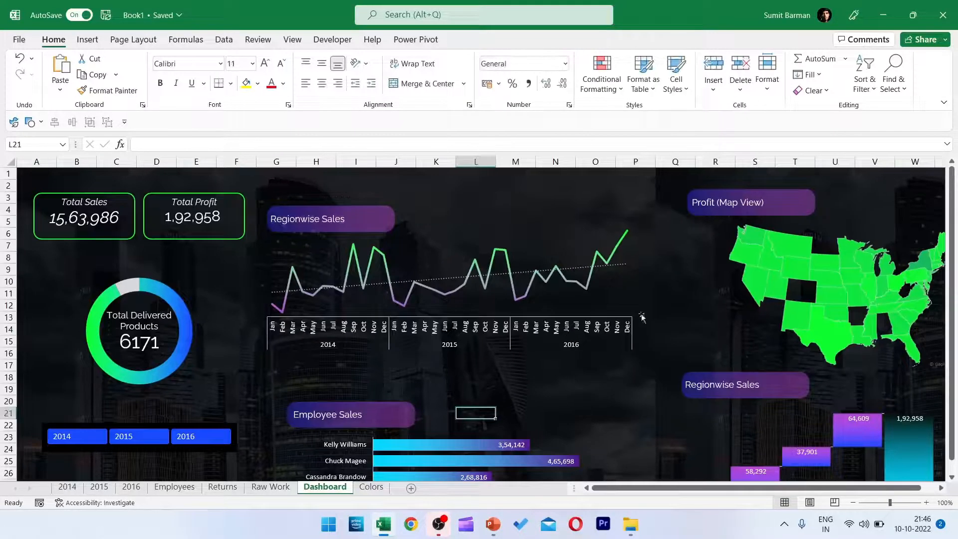
Move the monthly line chart group up to the top of the dashboard and the Employee Sales group up and slightly left beneath it.
{"action": "left_click_drag", "start_coordinate": [499, 399], "coordinate": [485, 371]}
{"action": "left_click", "coordinate": [471, 200]}
{"action": "left_click_drag", "start_coordinate": [470, 200], "coordinate": [470, 174]}
{"action": "left_click", "coordinate": [382, 368]}
{"action": "left_click_drag", "start_coordinate": [382, 368], "coordinate": [374, 340]}
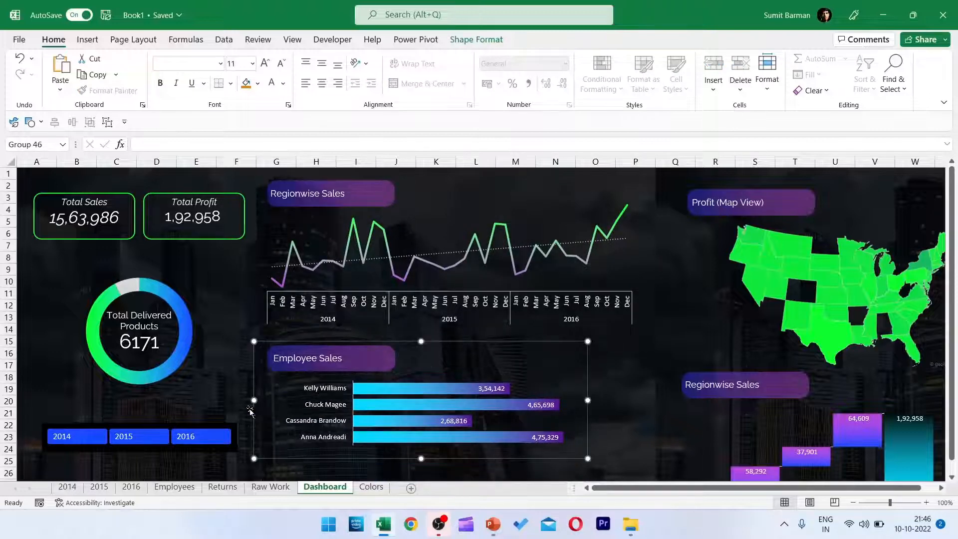
Move the year and category slicers up together and distribute them vertically with the doughnut chart and the two total cards.
{"action": "scroll", "coordinate": [254, 399], "scroll_direction": "down", "scroll_amount": 1}
{"action": "left_click", "coordinate": [183, 447]}
{"action": "left_click", "coordinate": [182, 388], "text": "ctrl"}
{"action": "left_click_drag", "start_coordinate": [182, 388], "coordinate": [182, 353]}
{"action": "left_click", "coordinate": [184, 309], "text": "ctrl"}
{"action": "left_click", "coordinate": [200, 201], "text": "ctrl"}
{"action": "left_click", "coordinate": [487, 43]}
{"action": "left_click", "coordinate": [709, 60]}
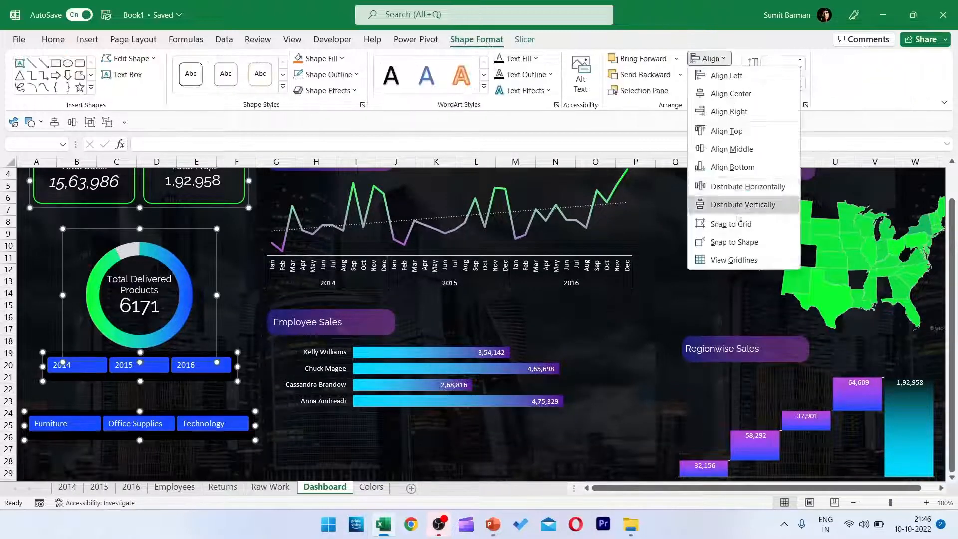
{"action": "left_click", "coordinate": [735, 206]}
{"action": "left_click", "coordinate": [240, 461]}
Shift the category slicer slightly up and redistribute the total cards, doughnut chart and both slicers vertically.
{"action": "scroll", "coordinate": [704, 376], "scroll_direction": "up", "scroll_amount": 1}
{"action": "left_click_drag", "start_coordinate": [210, 449], "coordinate": [210, 429]}
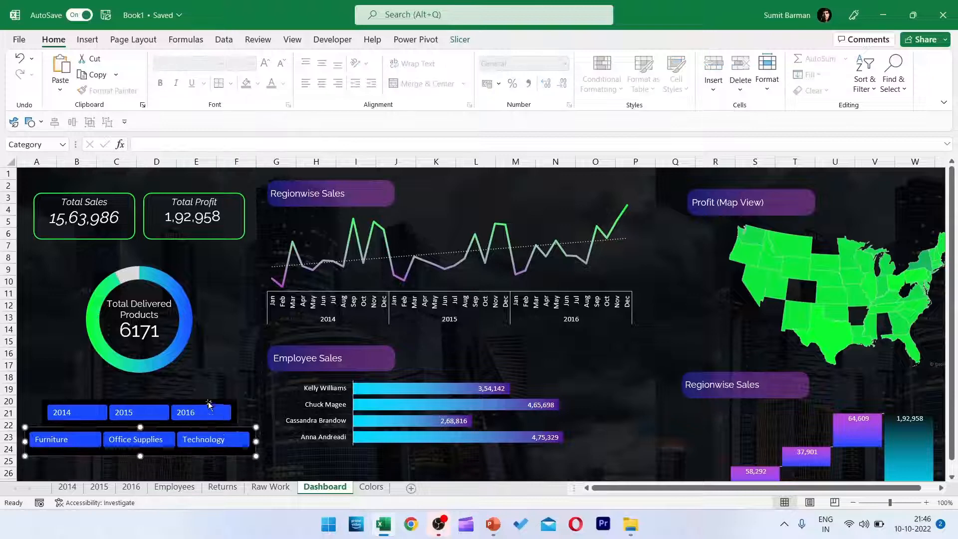
{"action": "left_click", "coordinate": [209, 401], "text": "ctrl"}
{"action": "left_click", "coordinate": [200, 352], "text": "ctrl"}
{"action": "left_click", "coordinate": [210, 224], "text": "ctrl"}
{"action": "left_click", "coordinate": [486, 41]}
{"action": "left_click", "coordinate": [710, 59]}
{"action": "left_click", "coordinate": [735, 205]}
Left-align the Employee Sales group with the monthly line chart group.
{"action": "left_click", "coordinate": [509, 364]}
{"action": "left_click", "coordinate": [445, 342]}
{"action": "left_click", "coordinate": [494, 219], "text": "ctrl"}
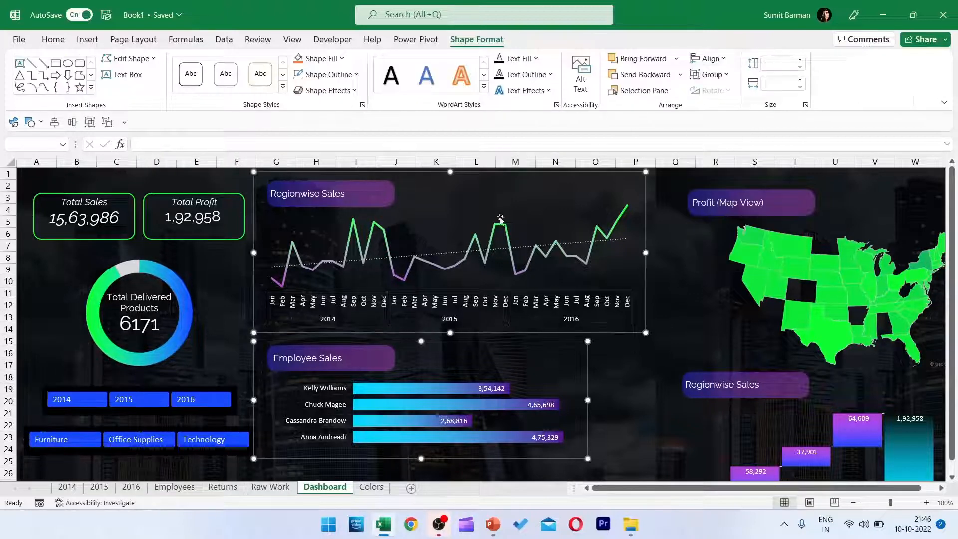
{"action": "left_click", "coordinate": [710, 59]}
{"action": "left_click", "coordinate": [728, 75]}
Top-align the Profit (Map View) group with the monthly line chart group.
{"action": "left_click", "coordinate": [725, 185]}
{"action": "left_click", "coordinate": [499, 199], "text": "ctrl"}
{"action": "left_click", "coordinate": [709, 59]}
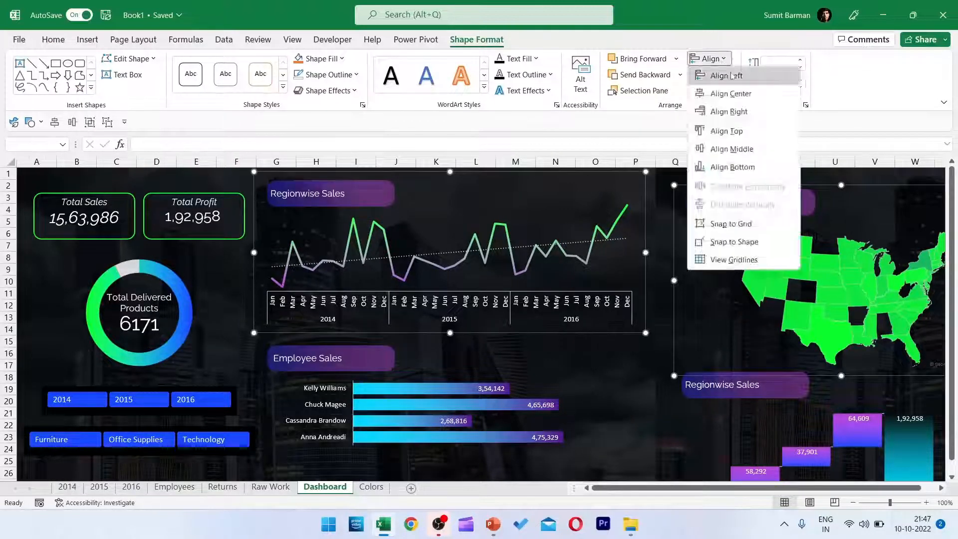
{"action": "left_click", "coordinate": [725, 131]}
Reduce the height of the Profit (Map View) group slightly and reposition it a little to the left near the top of the dashboard.
{"action": "left_click", "coordinate": [741, 389]}
{"action": "left_click", "coordinate": [818, 299]}
{"action": "left_click_drag", "start_coordinate": [841, 362], "coordinate": [841, 342]}
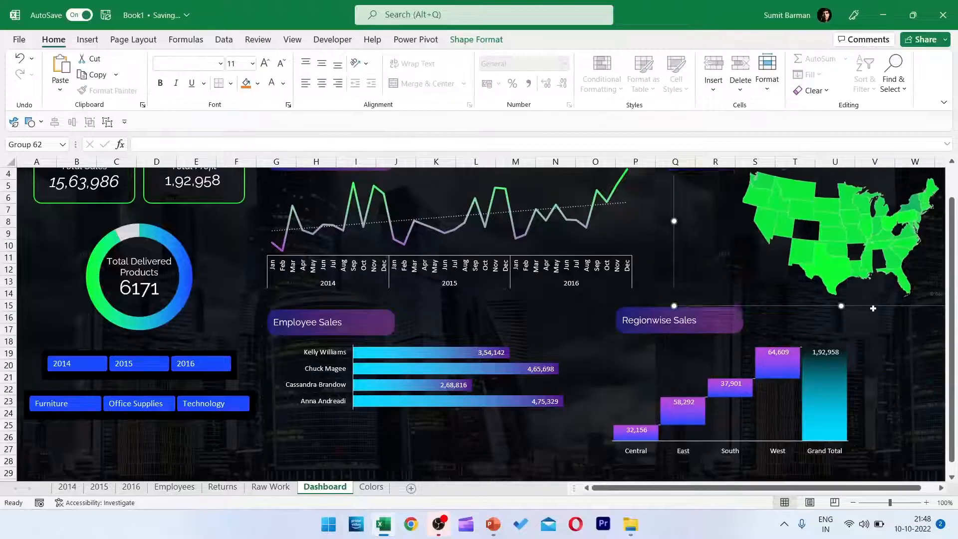
{"action": "left_click_drag", "start_coordinate": [872, 306], "coordinate": [853, 331]}
{"action": "scroll", "coordinate": [838, 309], "scroll_direction": "up", "scroll_amount": 1}
{"action": "left_click_drag", "start_coordinate": [771, 207], "coordinate": [771, 178]}
Align the tops of the resized map group and the monthly line chart group again.
{"action": "left_click", "coordinate": [564, 224], "text": "ctrl"}
{"action": "left_click", "coordinate": [476, 39]}
{"action": "left_click", "coordinate": [710, 59]}
{"action": "left_click", "coordinate": [725, 130]}
Auto-hide the ribbon and test the year slicer by filtering the dashboard to 2014, 2015 and 2016 in turn.
{"action": "left_click", "coordinate": [943, 102]}
{"action": "left_click", "coordinate": [879, 136]}
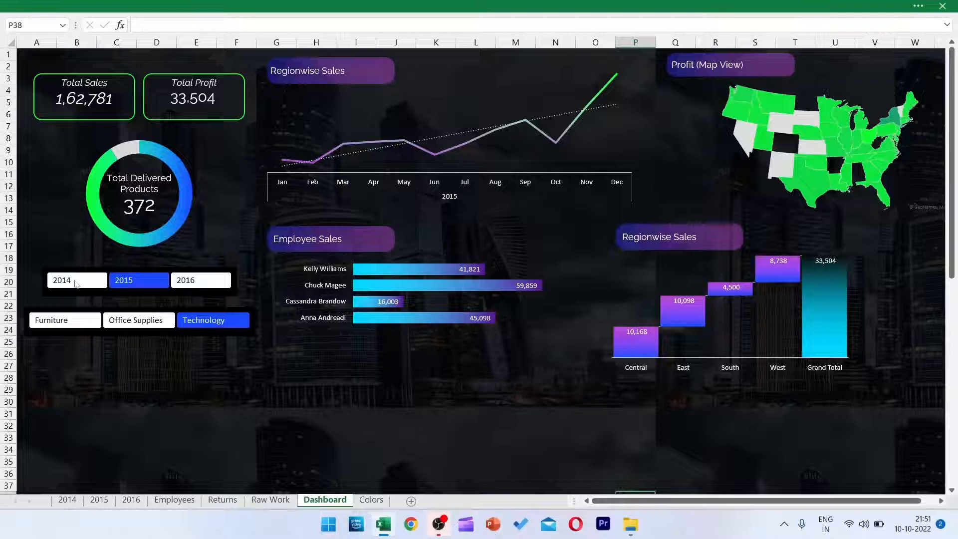
{"action": "left_click", "coordinate": [76, 282]}
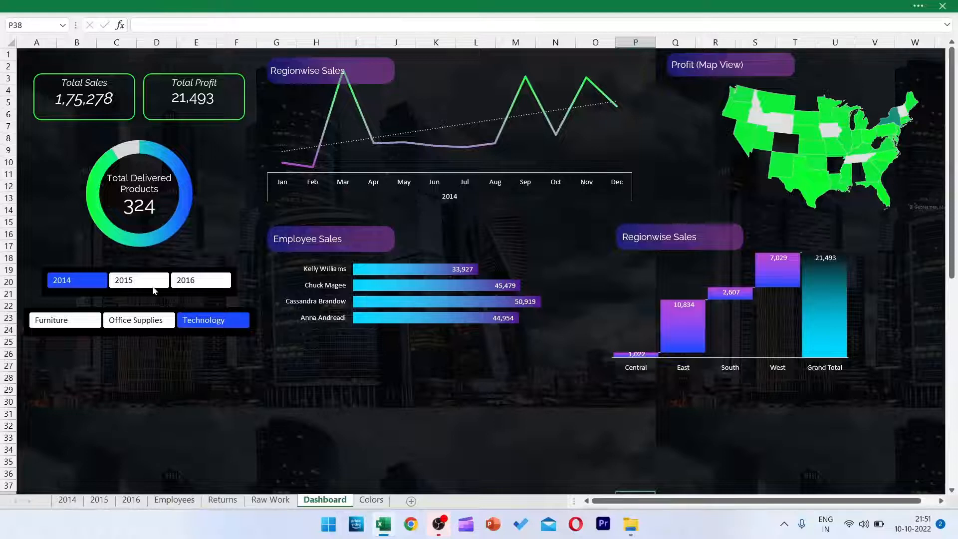
{"action": "left_click", "coordinate": [155, 289]}
{"action": "left_click", "coordinate": [200, 280]}
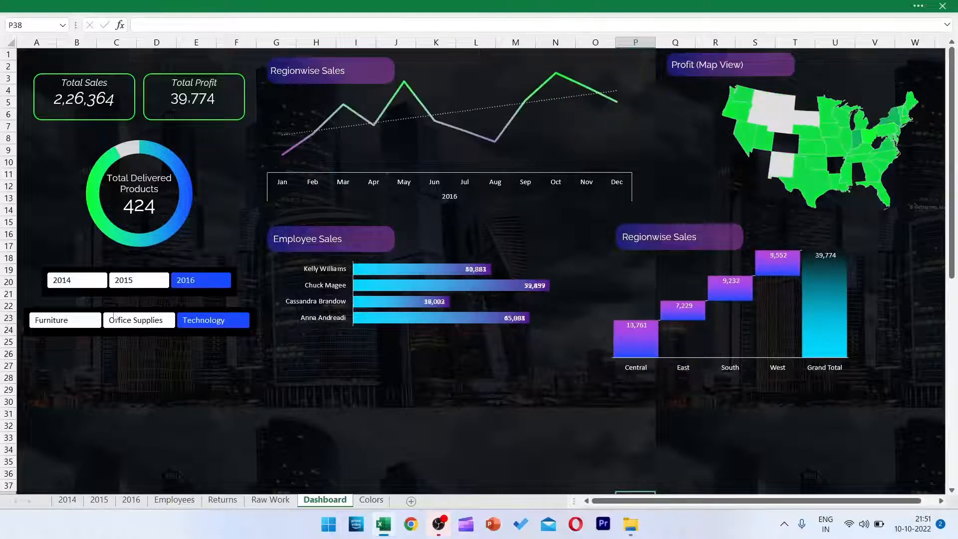